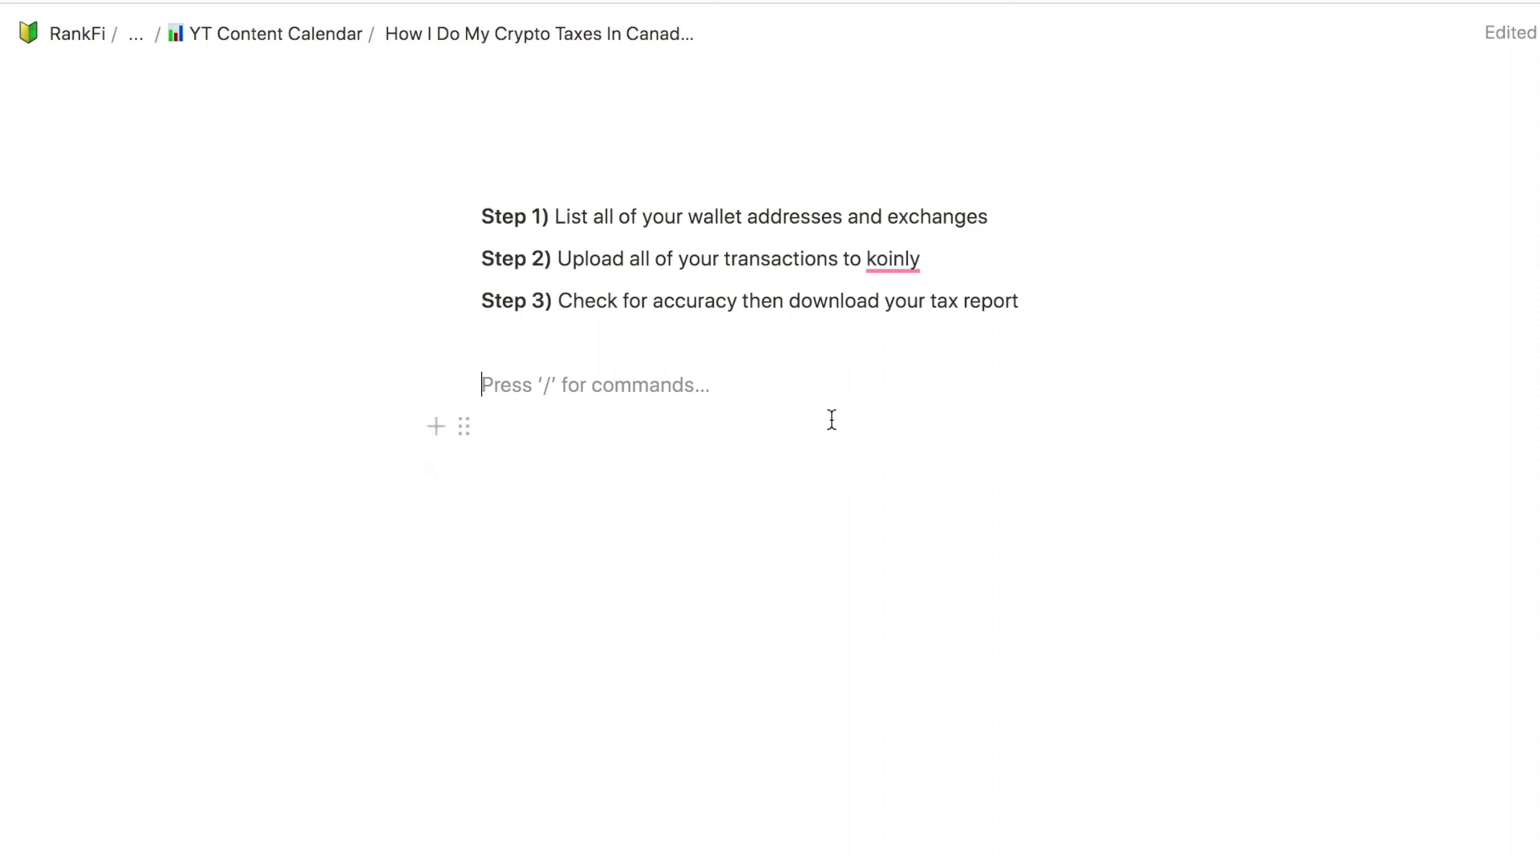
# - Highlight the Step 1 wallet line and the end of the Step 2 line in the Notion tax plan
pyautogui.doubleClick(689, 217)
pyautogui.tripleClick(689, 217)
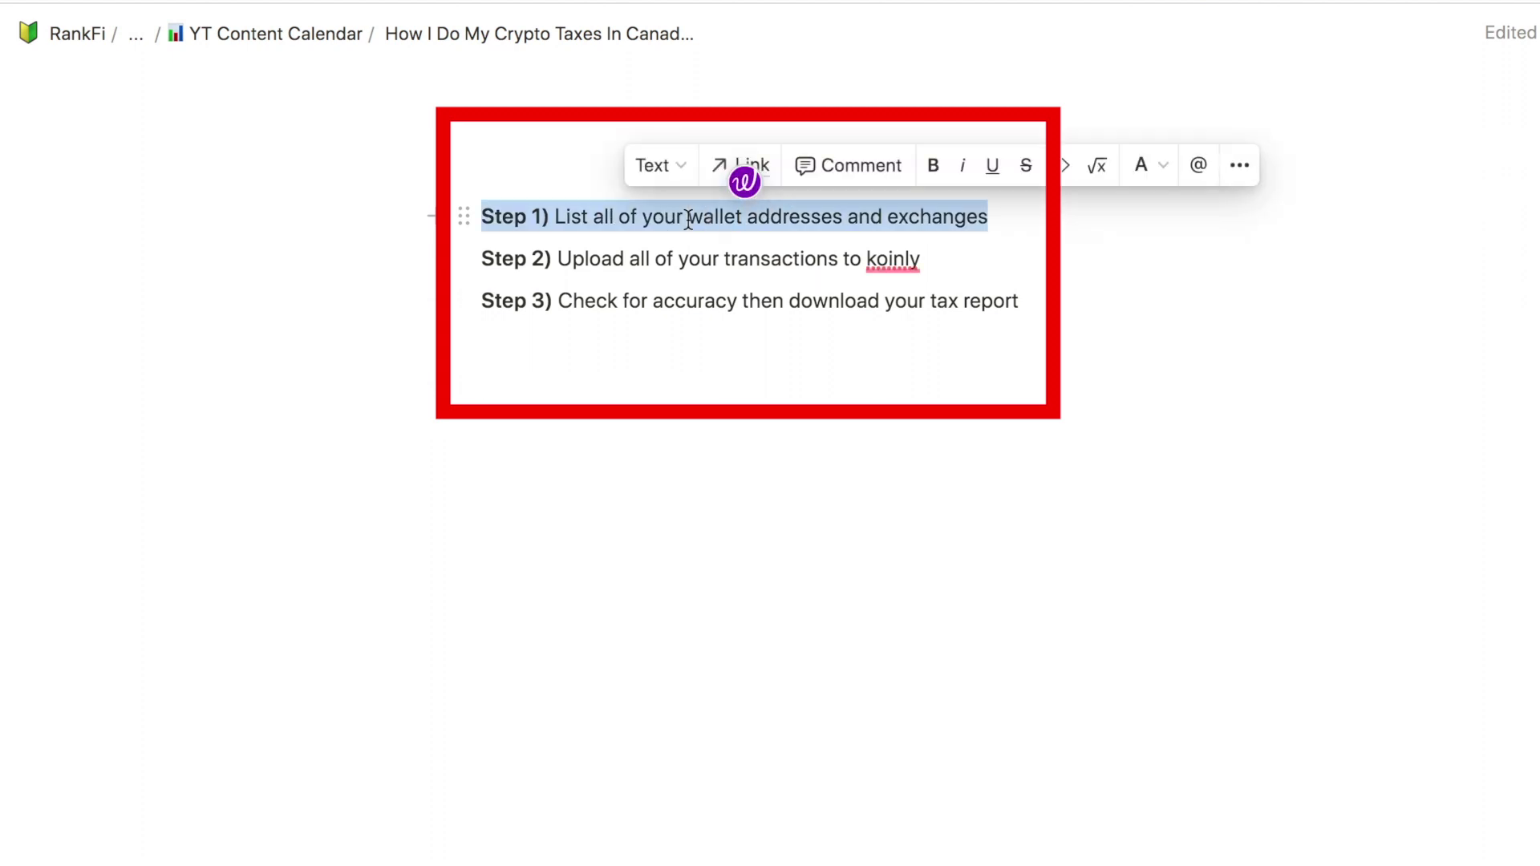
pyautogui.click(830, 384)
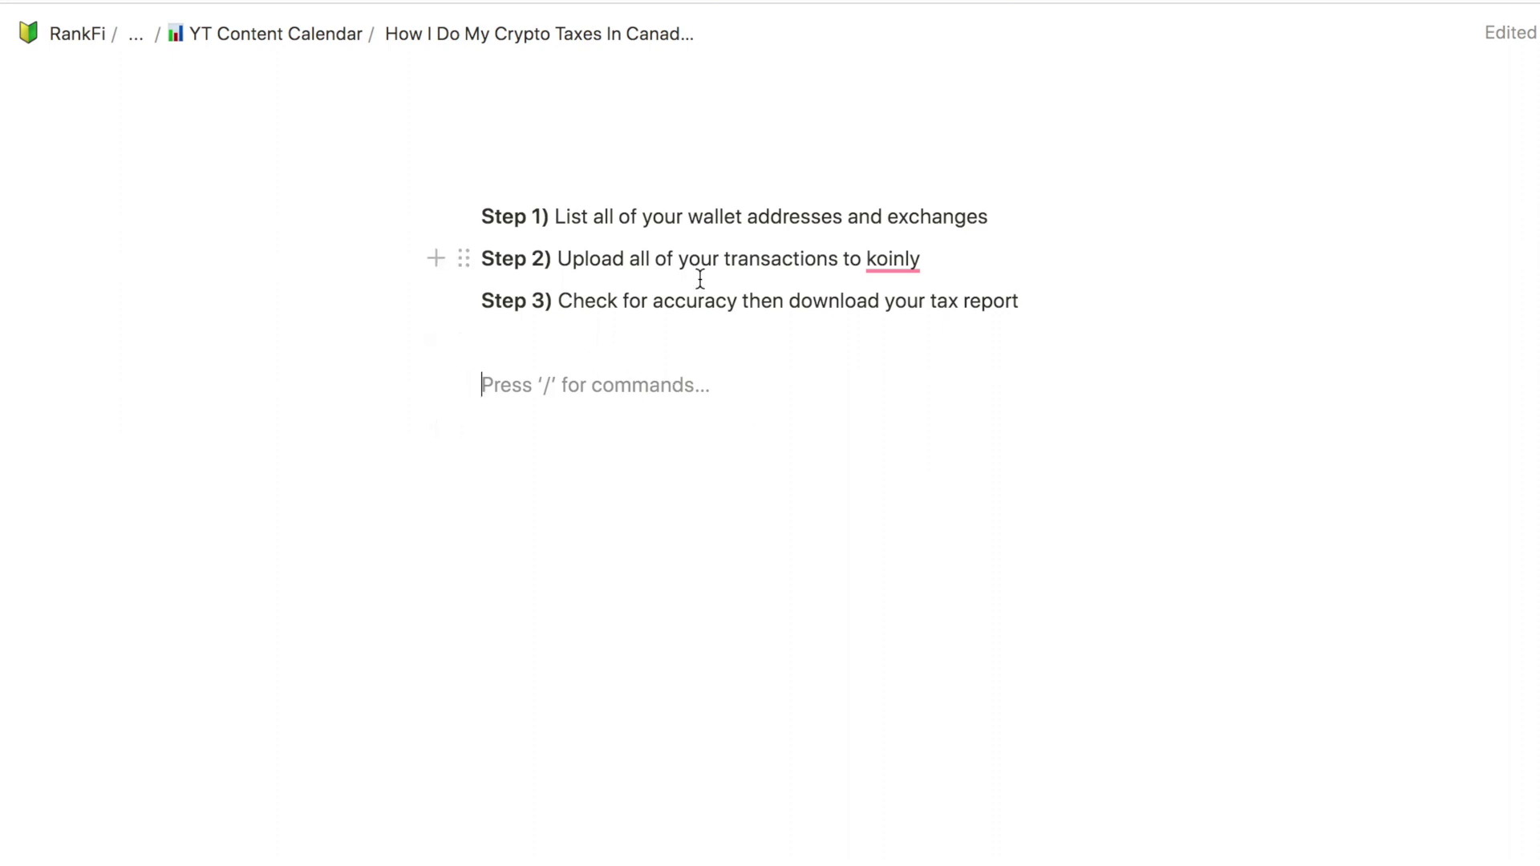
pyautogui.moveTo(920, 259); pyautogui.dragTo(790, 262)
pyautogui.click(790, 262)
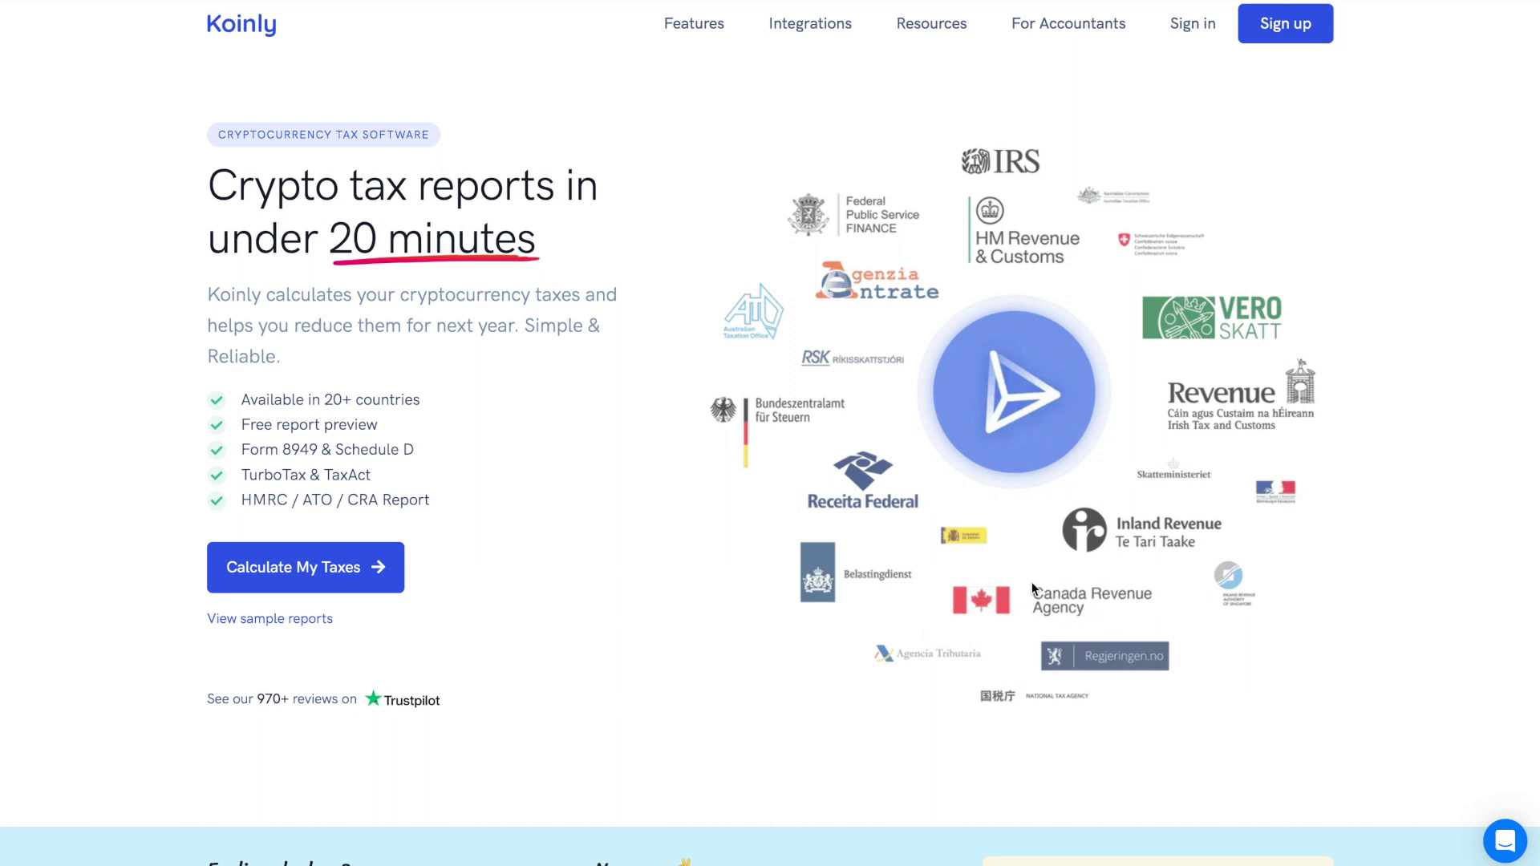
pyautogui.scroll(-12, 1101, 609)
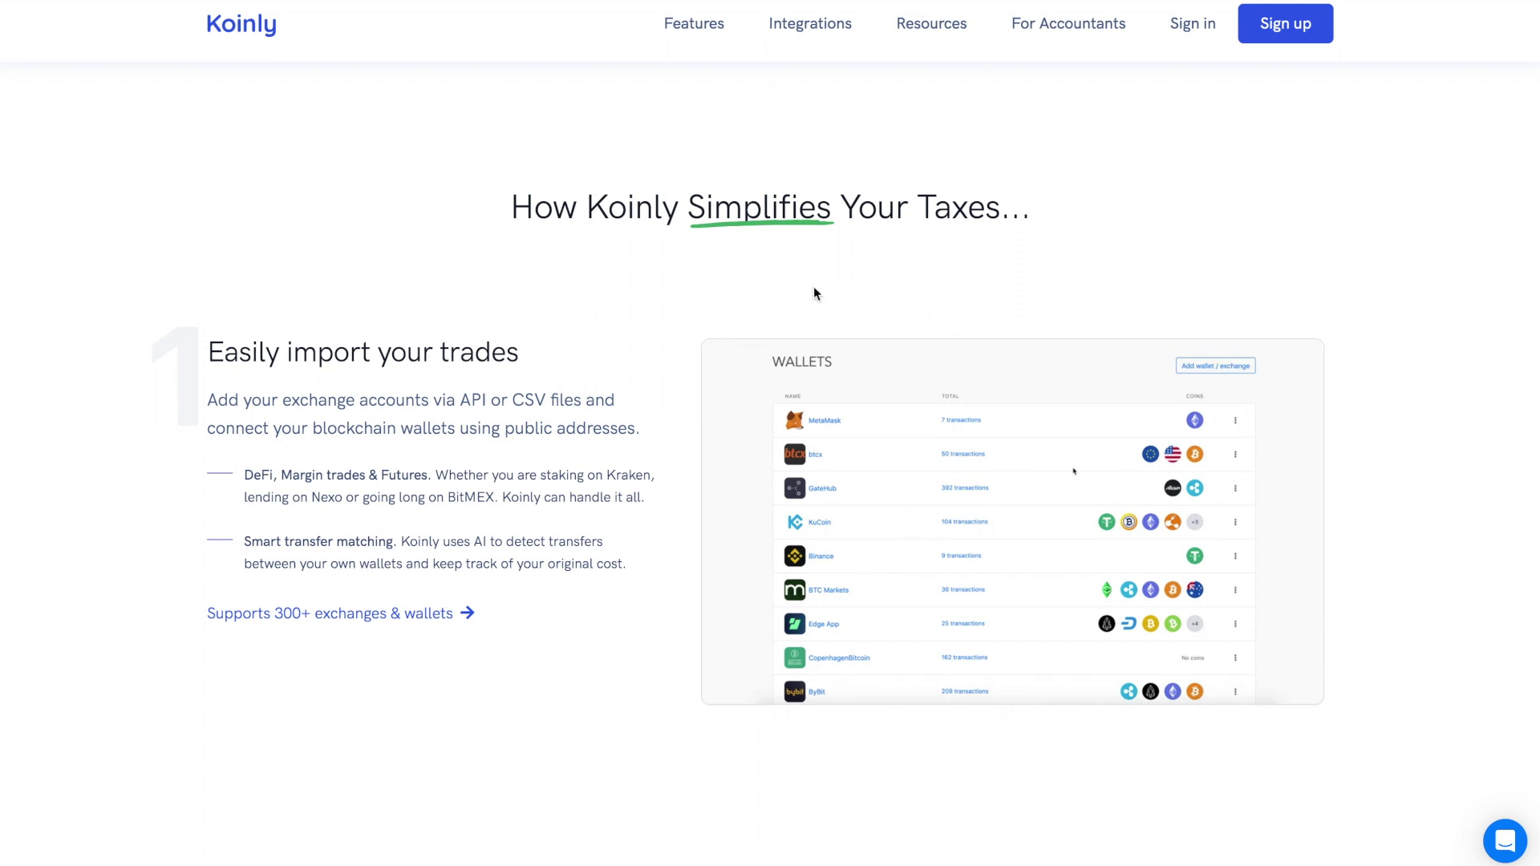
pyautogui.scroll(-2, 813, 292)
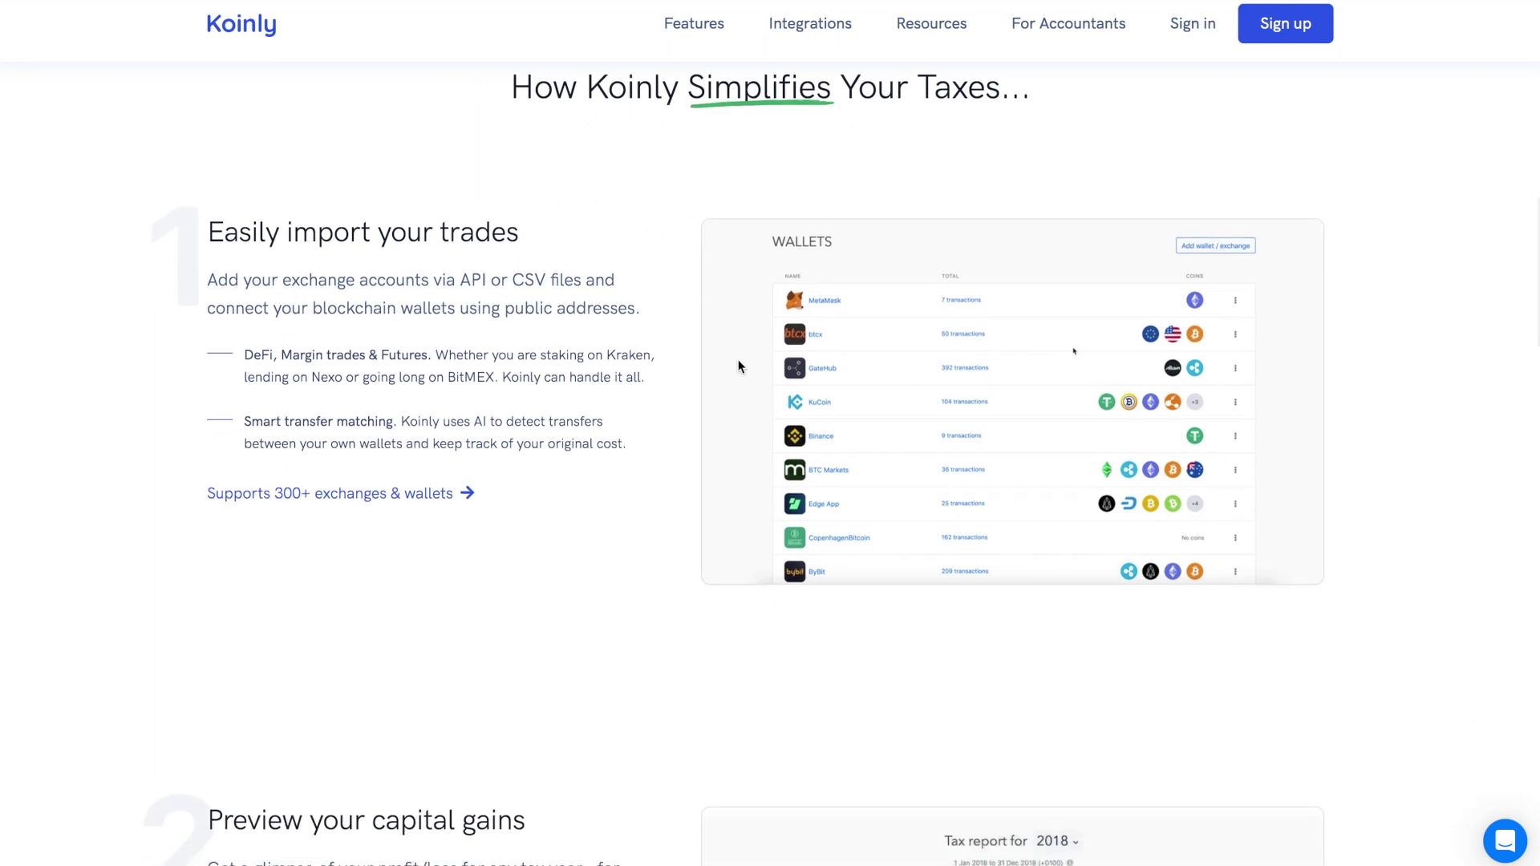
pyautogui.scroll(-8, 853, 602)
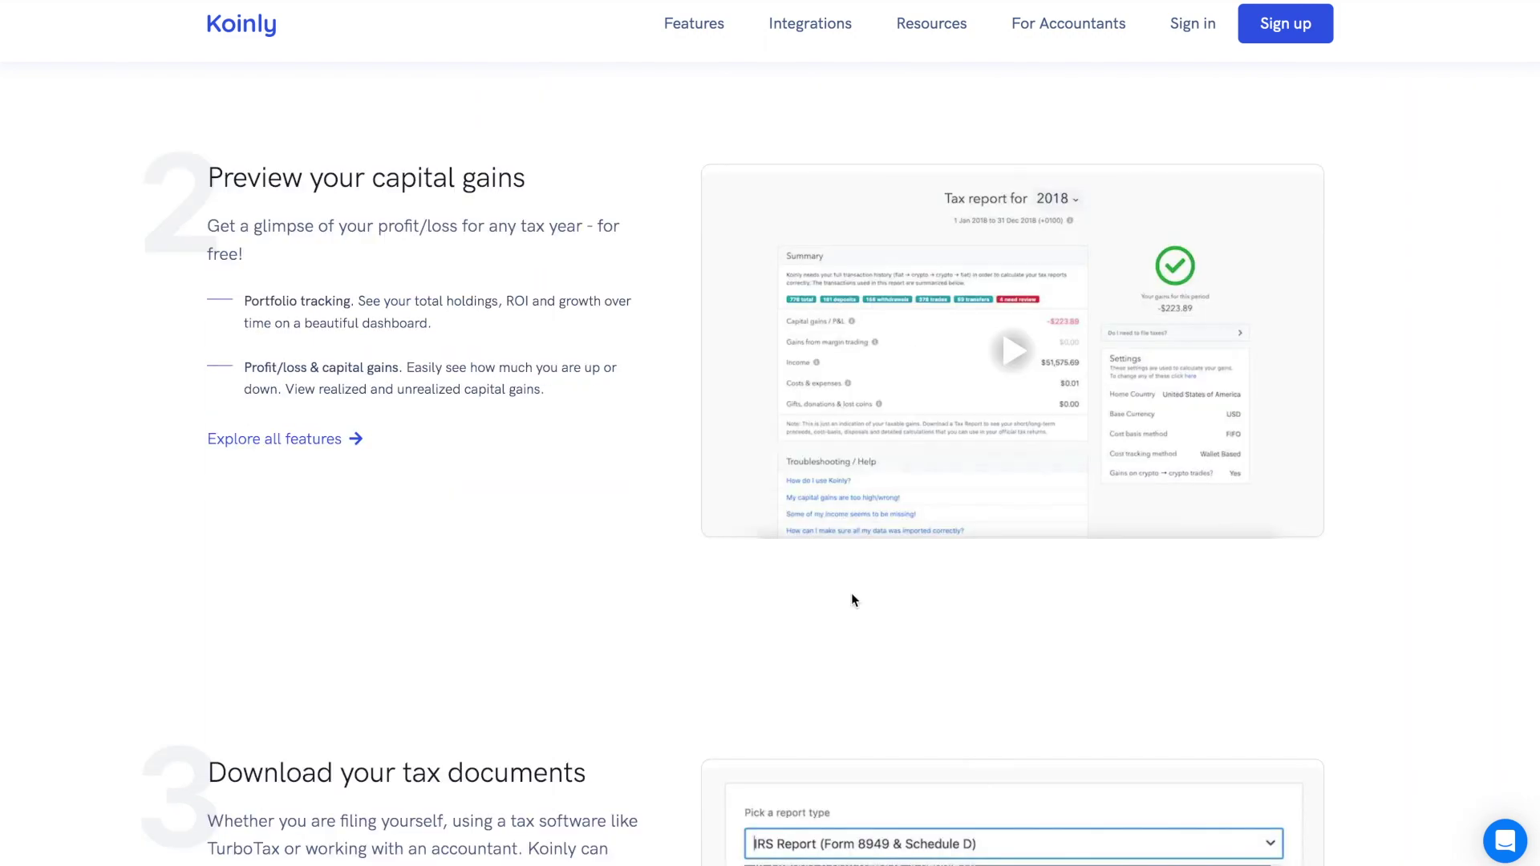
pyautogui.scroll(-7, 853, 601)
pyautogui.scroll(-20, 852, 600)
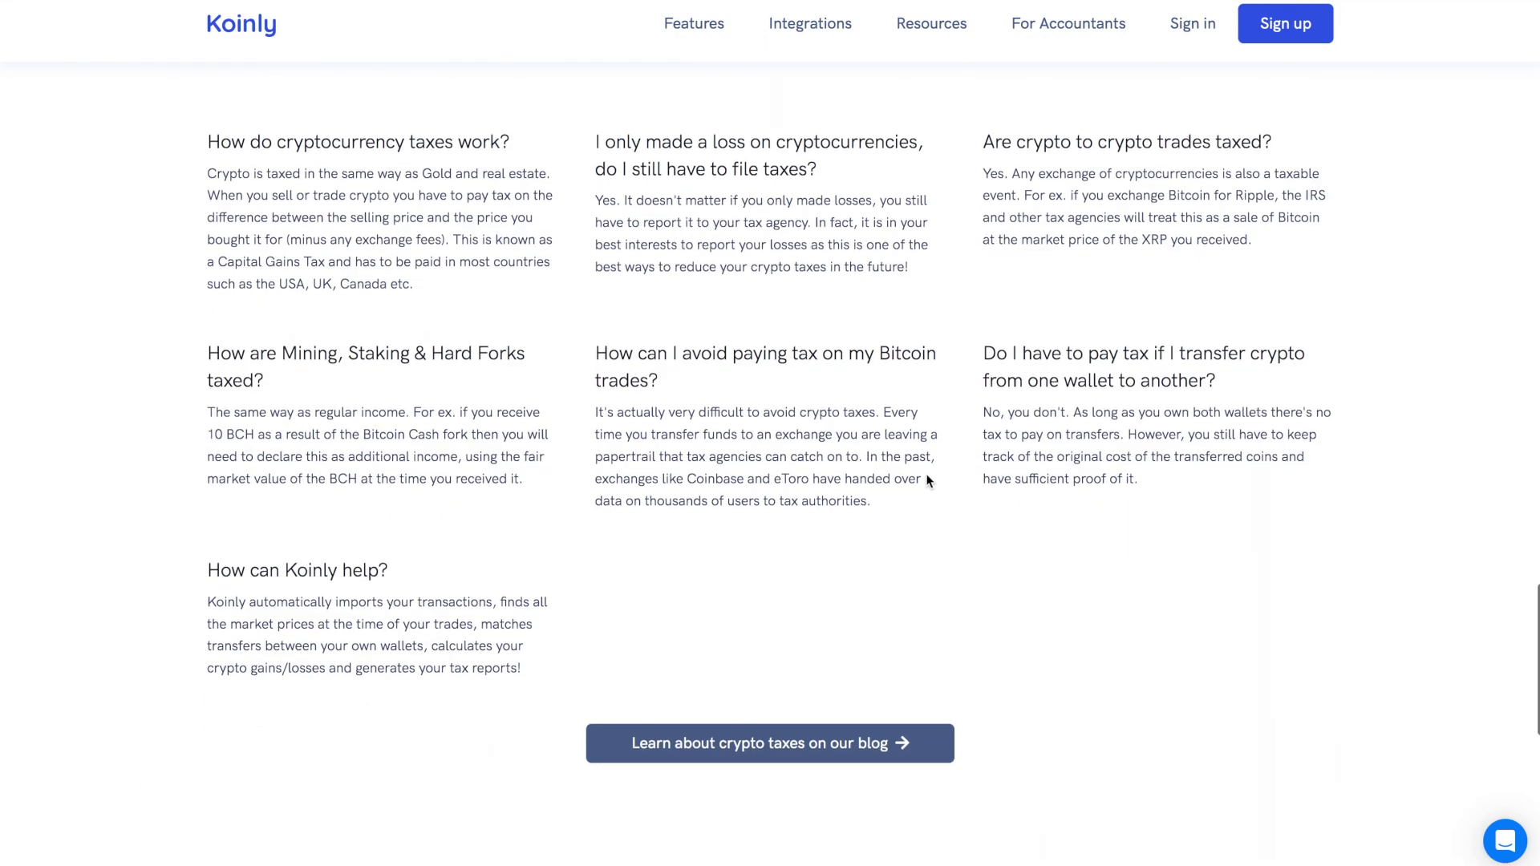
pyautogui.scroll(20, 923, 479)
pyautogui.scroll(-1, 930, 469)
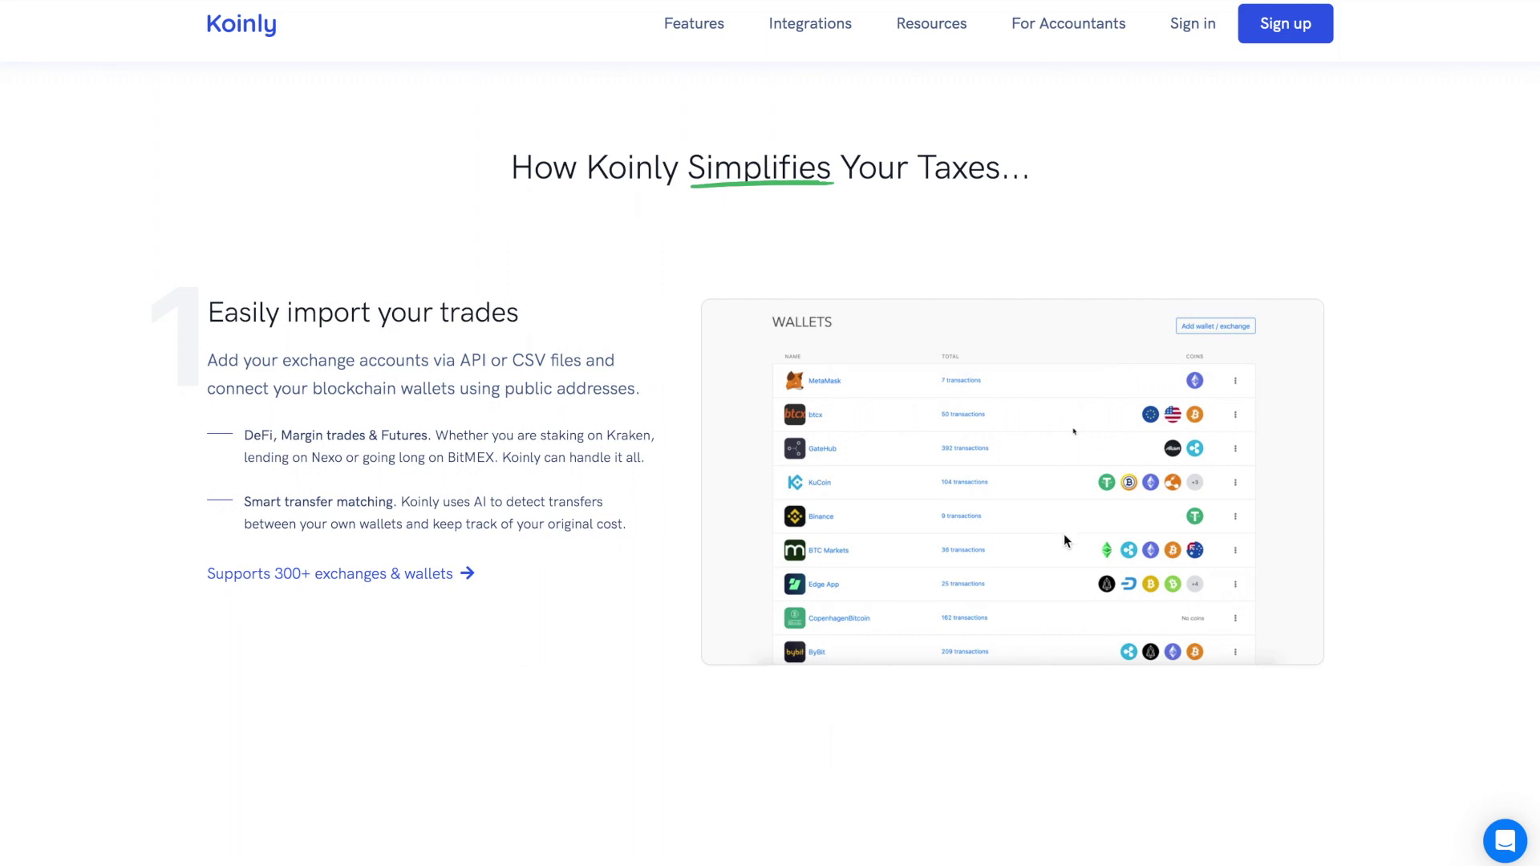
pyautogui.scroll(10, 1215, 397)
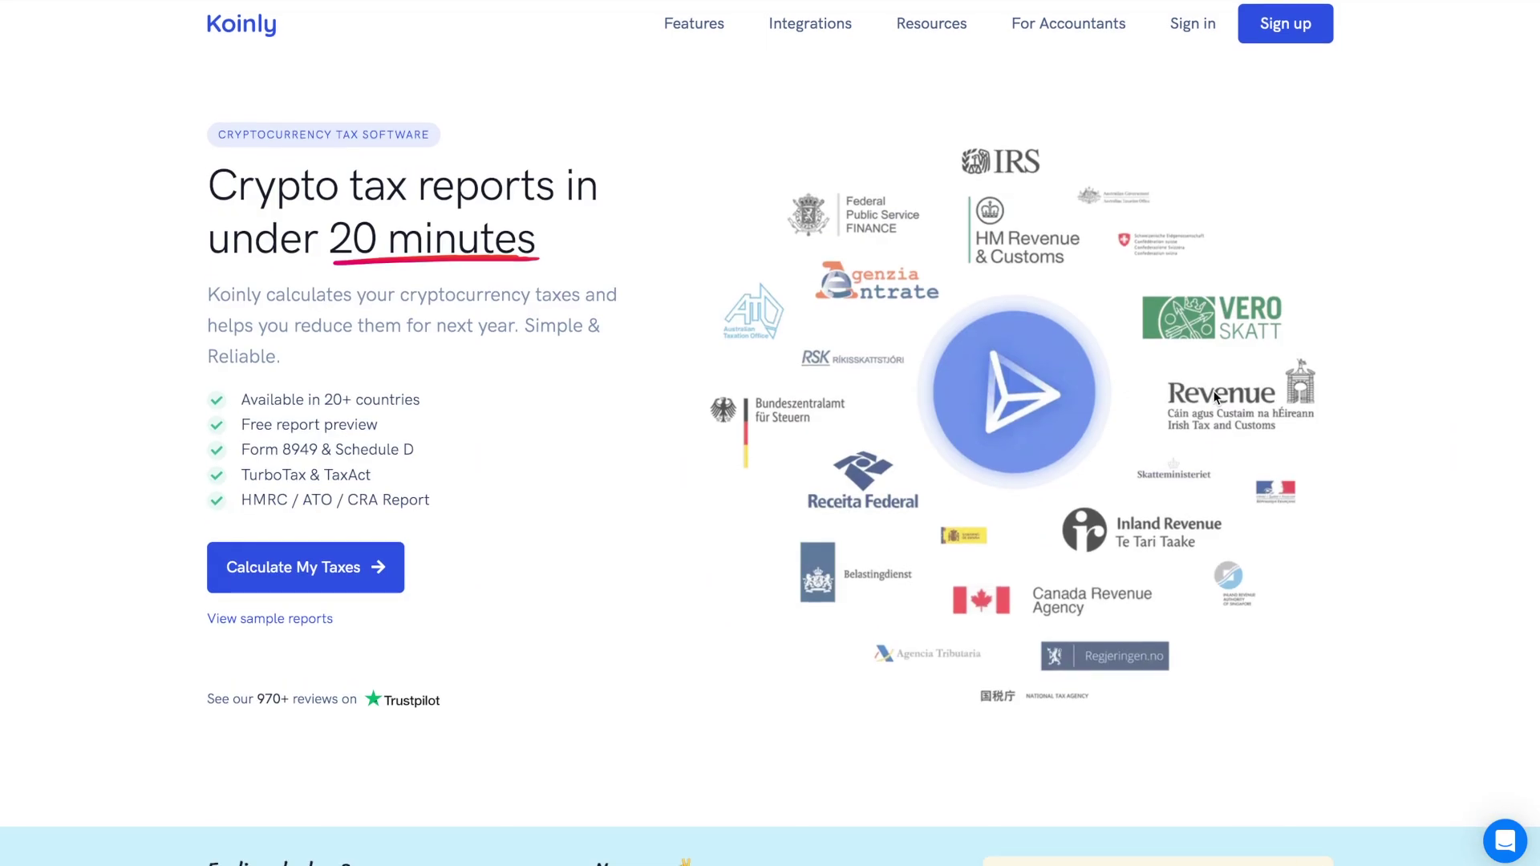
pyautogui.scroll(-15, 539, 519)
pyautogui.scroll(20, 538, 520)
pyautogui.click(790, 34)
# - Scroll through Koinly's supported integrations grid, then jump back to the top
pyautogui.scroll(-20, 351, 405)
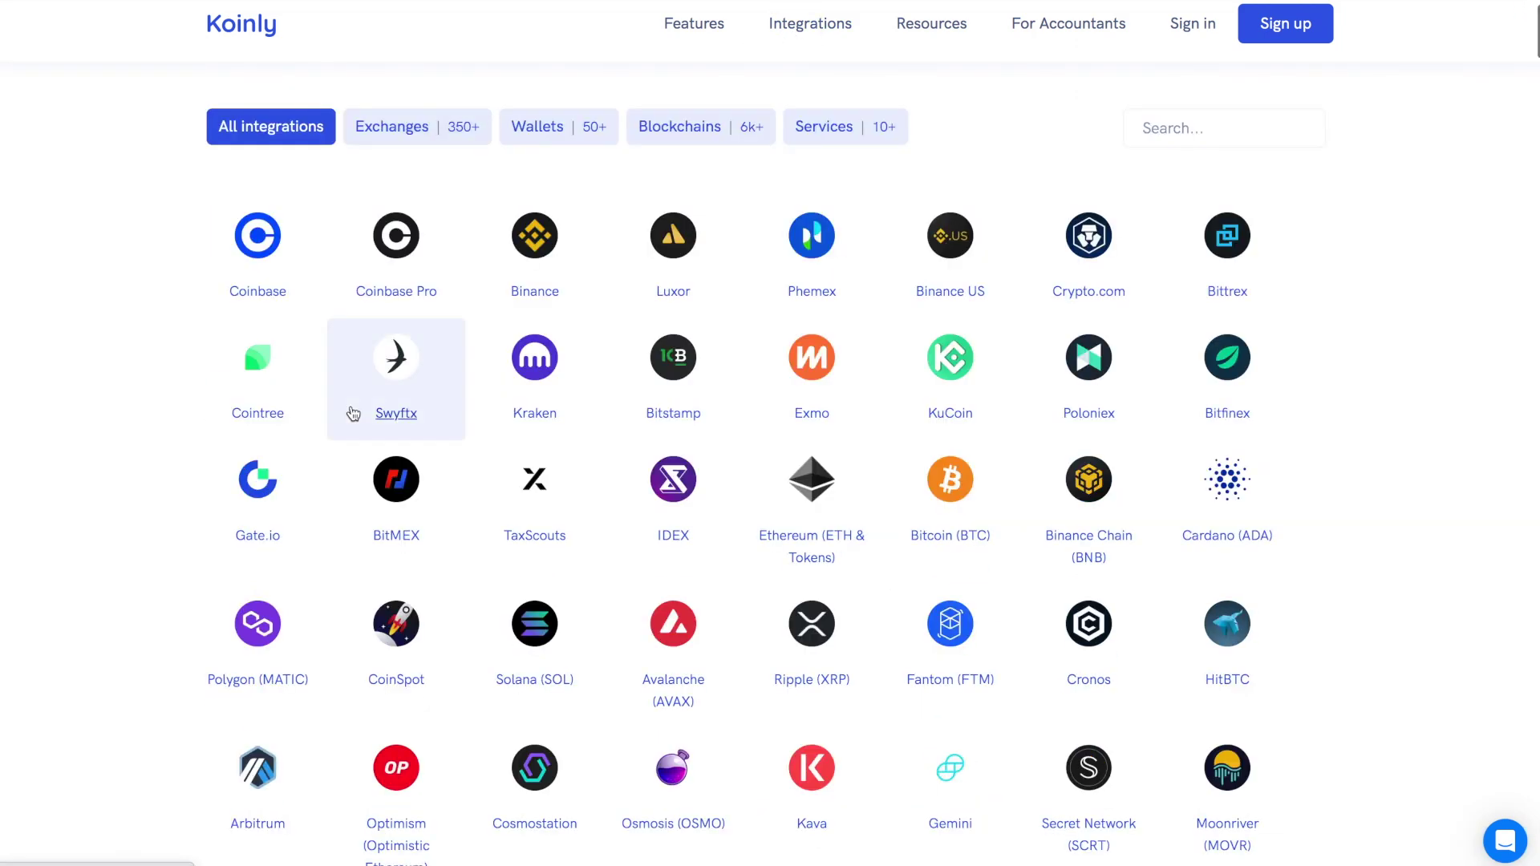
pyautogui.scroll(-9, 725, 473)
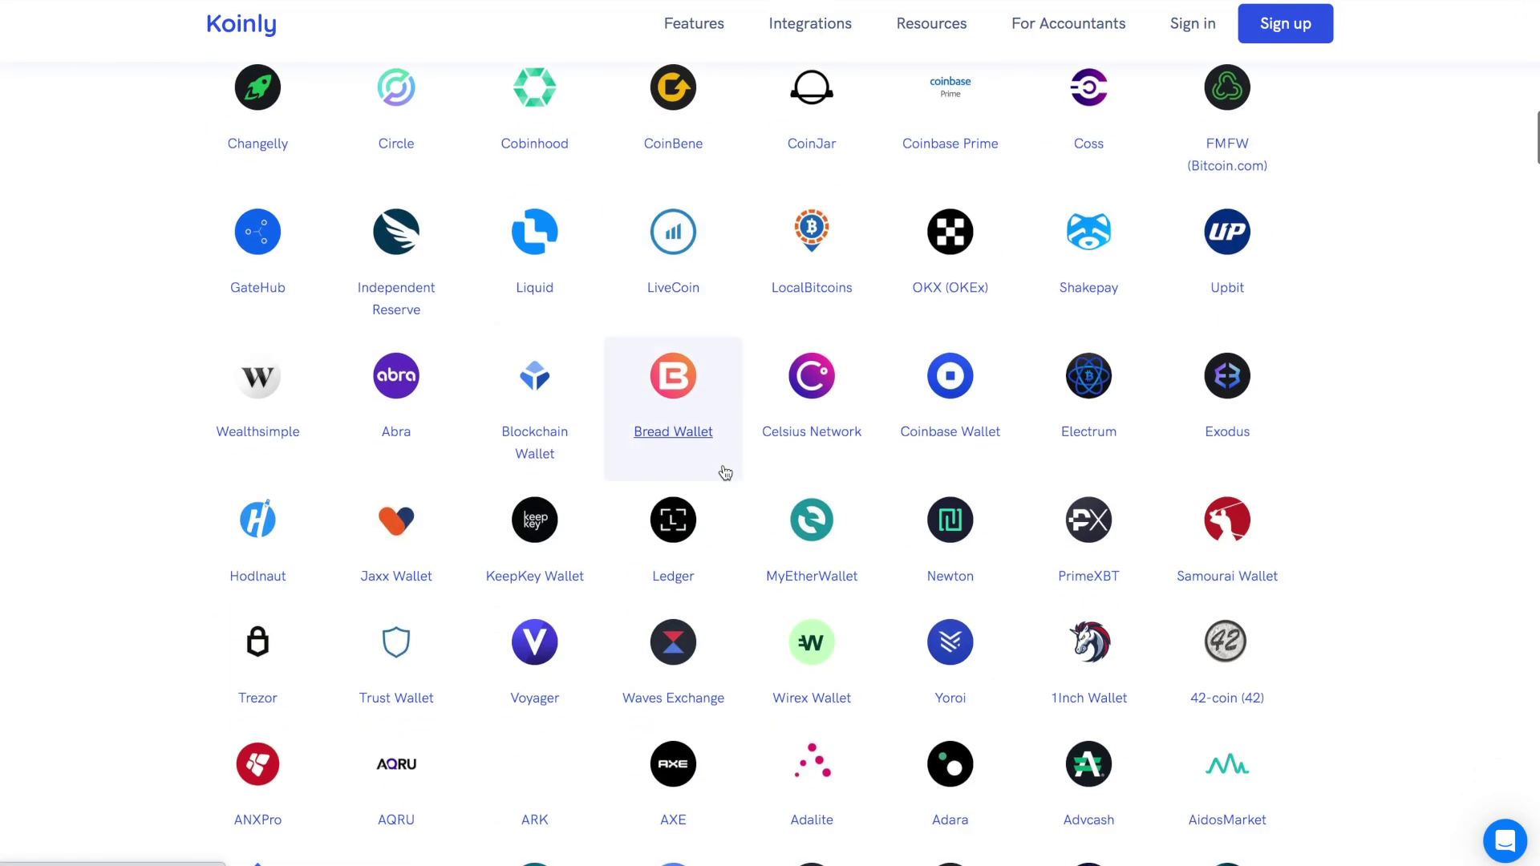
pyautogui.scroll(-10, 725, 473)
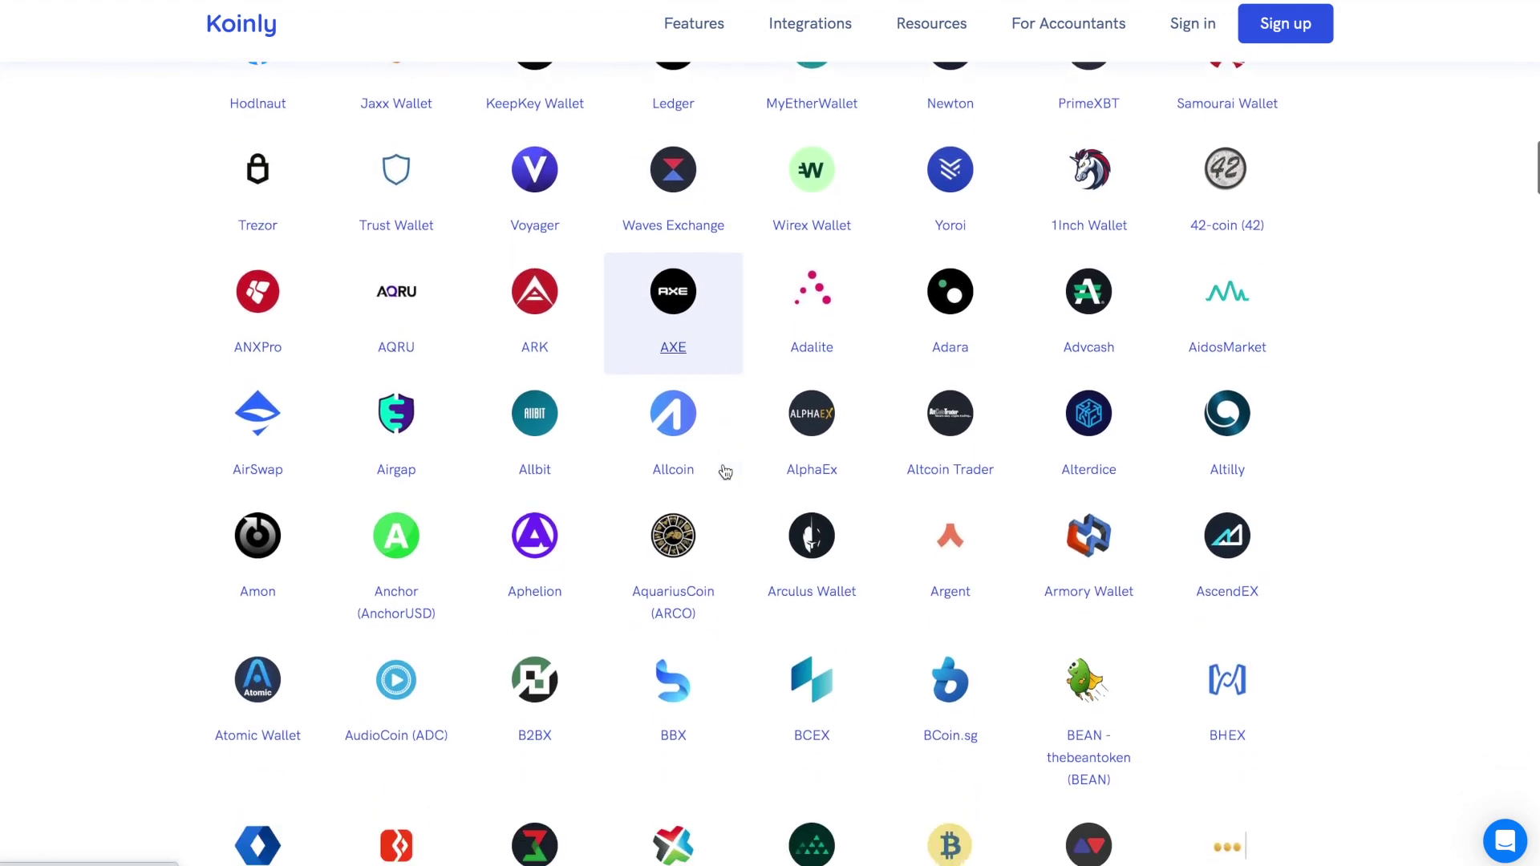
pyautogui.press('Home')
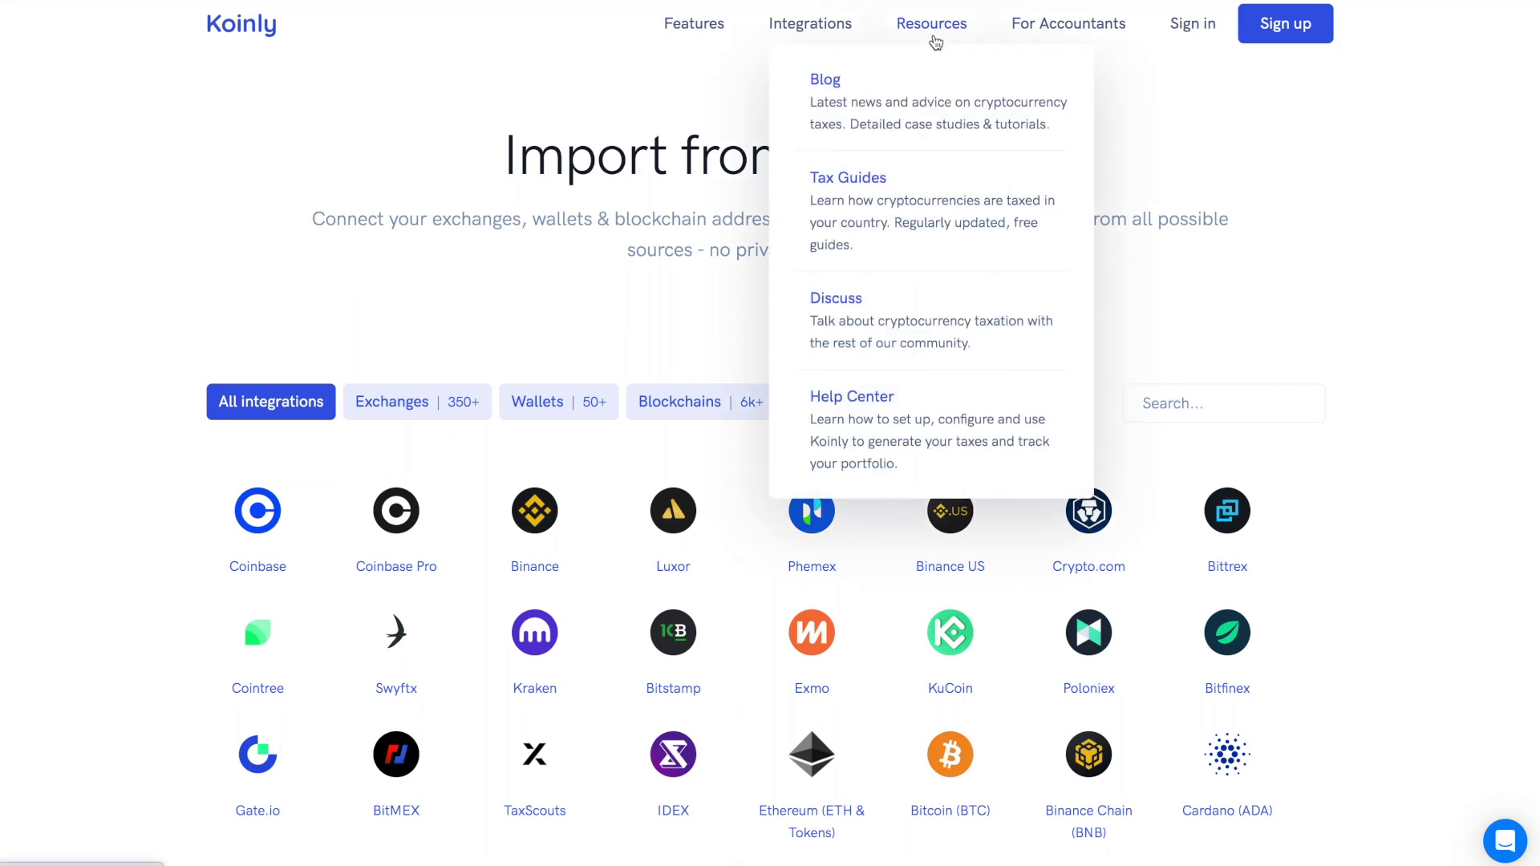
# - Search the page for 'canada' and select the TurboTax Canada line
pyautogui.hotkey('ctrl', 'f')
pyautogui.write('canada')
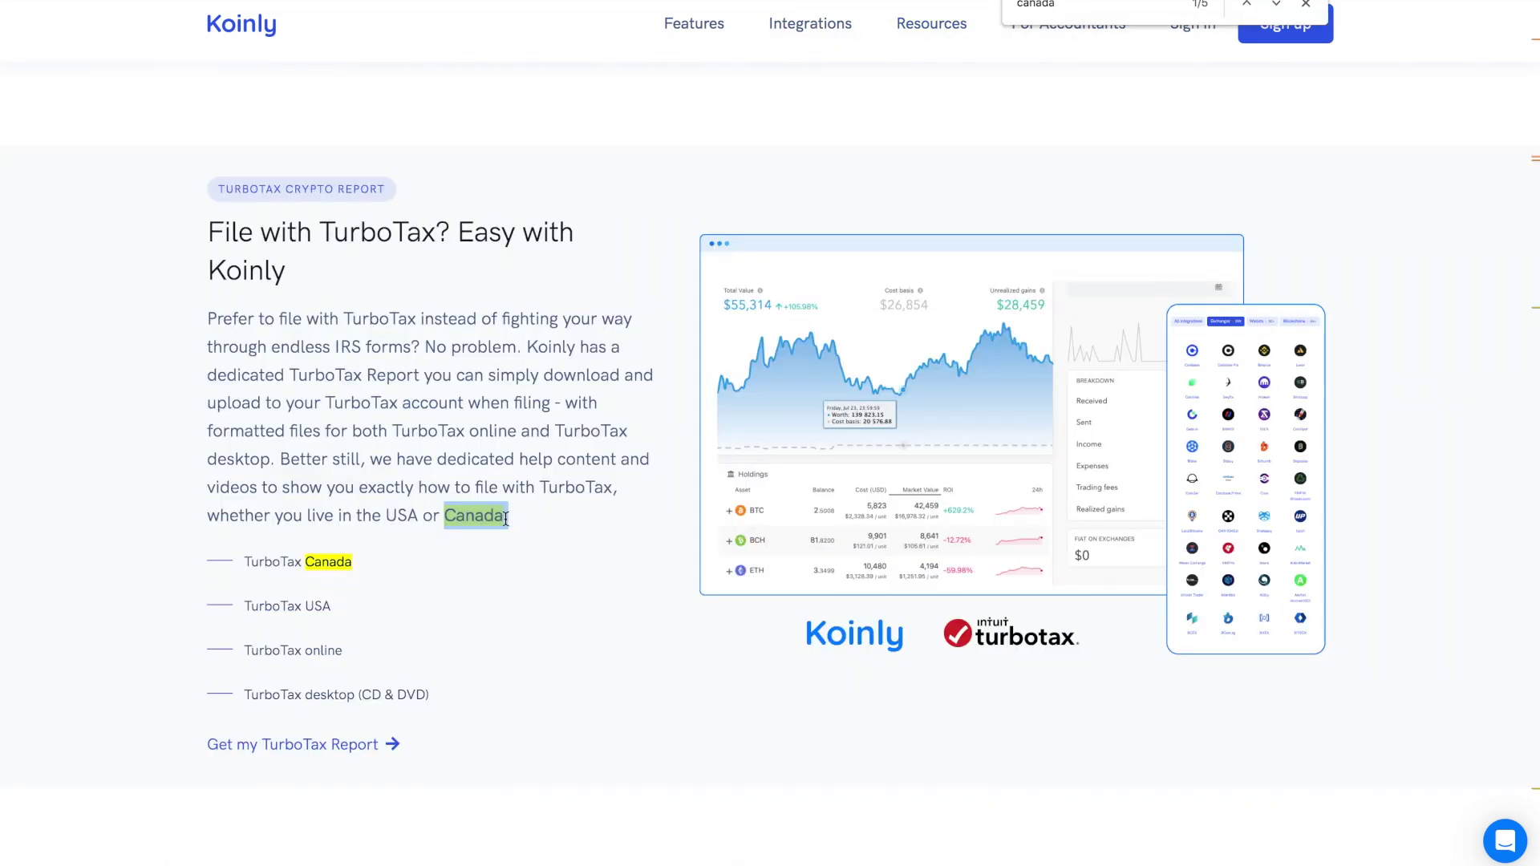
pyautogui.tripleClick(303, 553)
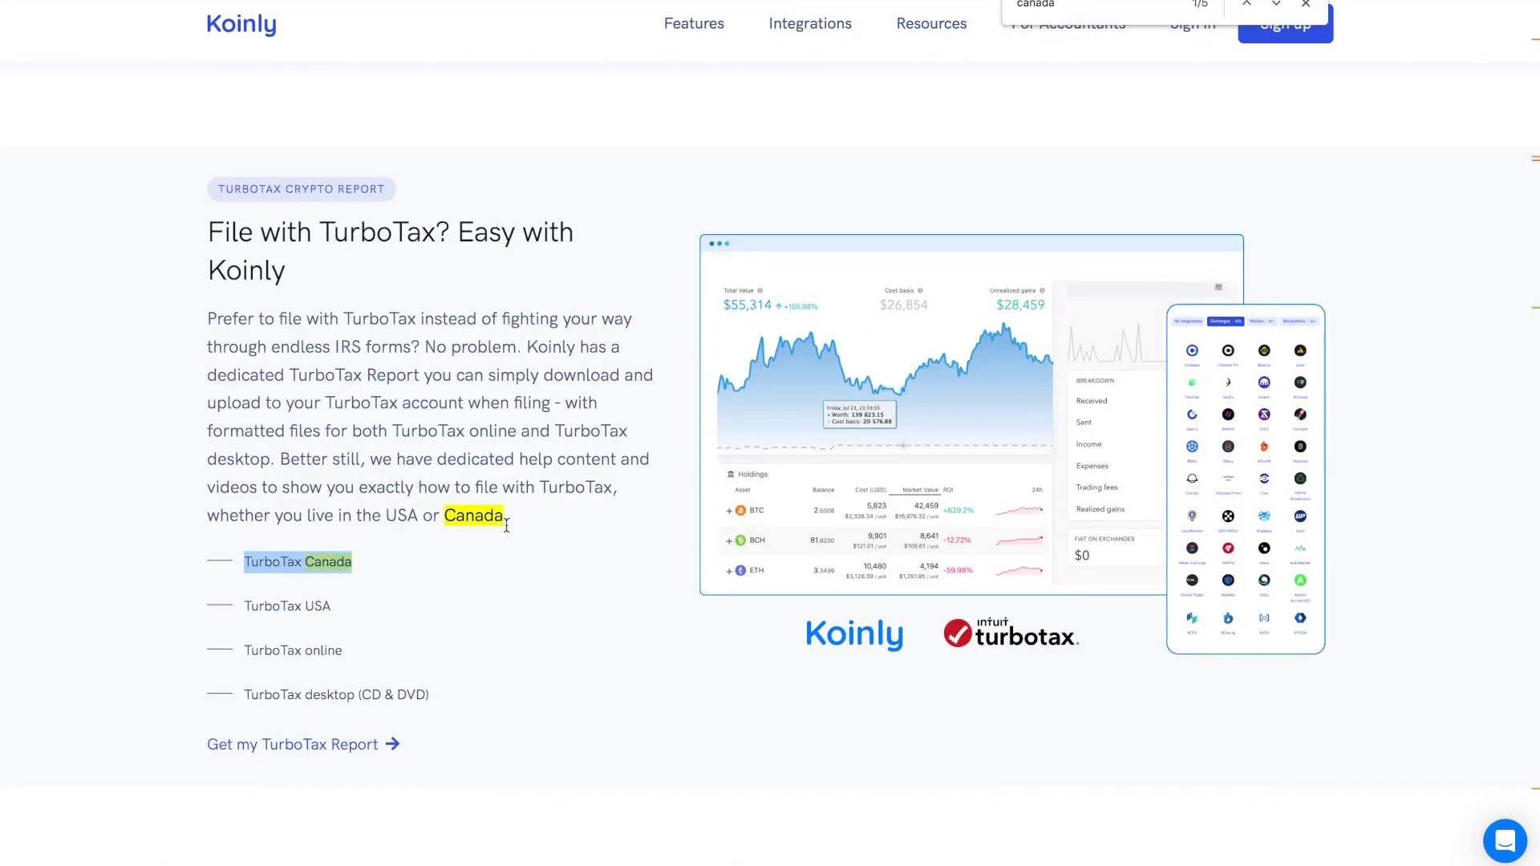
pyautogui.scroll(-20, 507, 529)
pyautogui.scroll(-4, 507, 525)
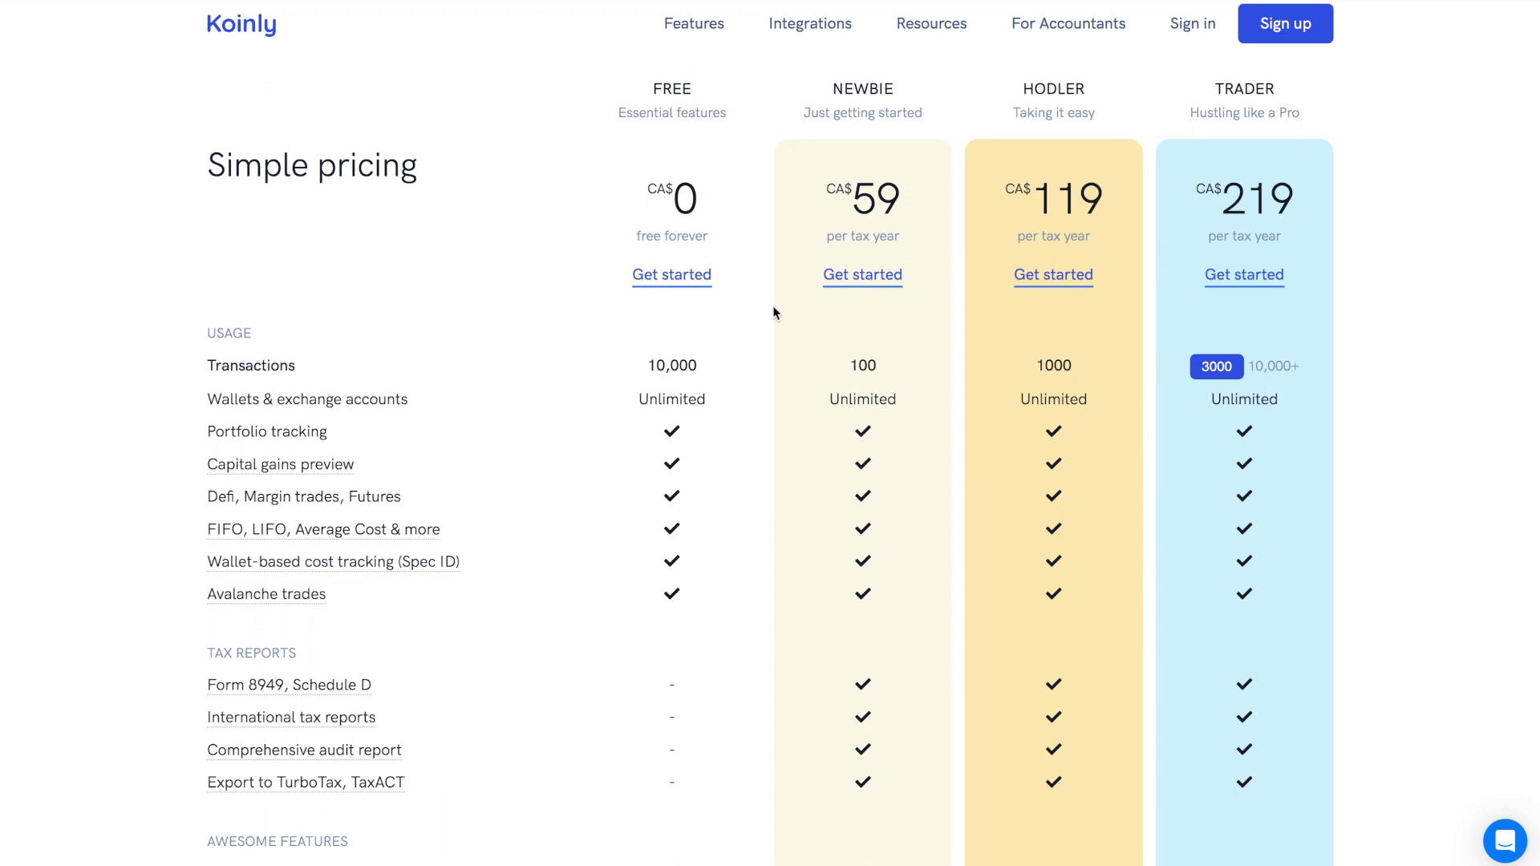
# - Scroll up and down the pricing table to compare each plan's feature rows
pyautogui.scroll(-1, 509, 387)
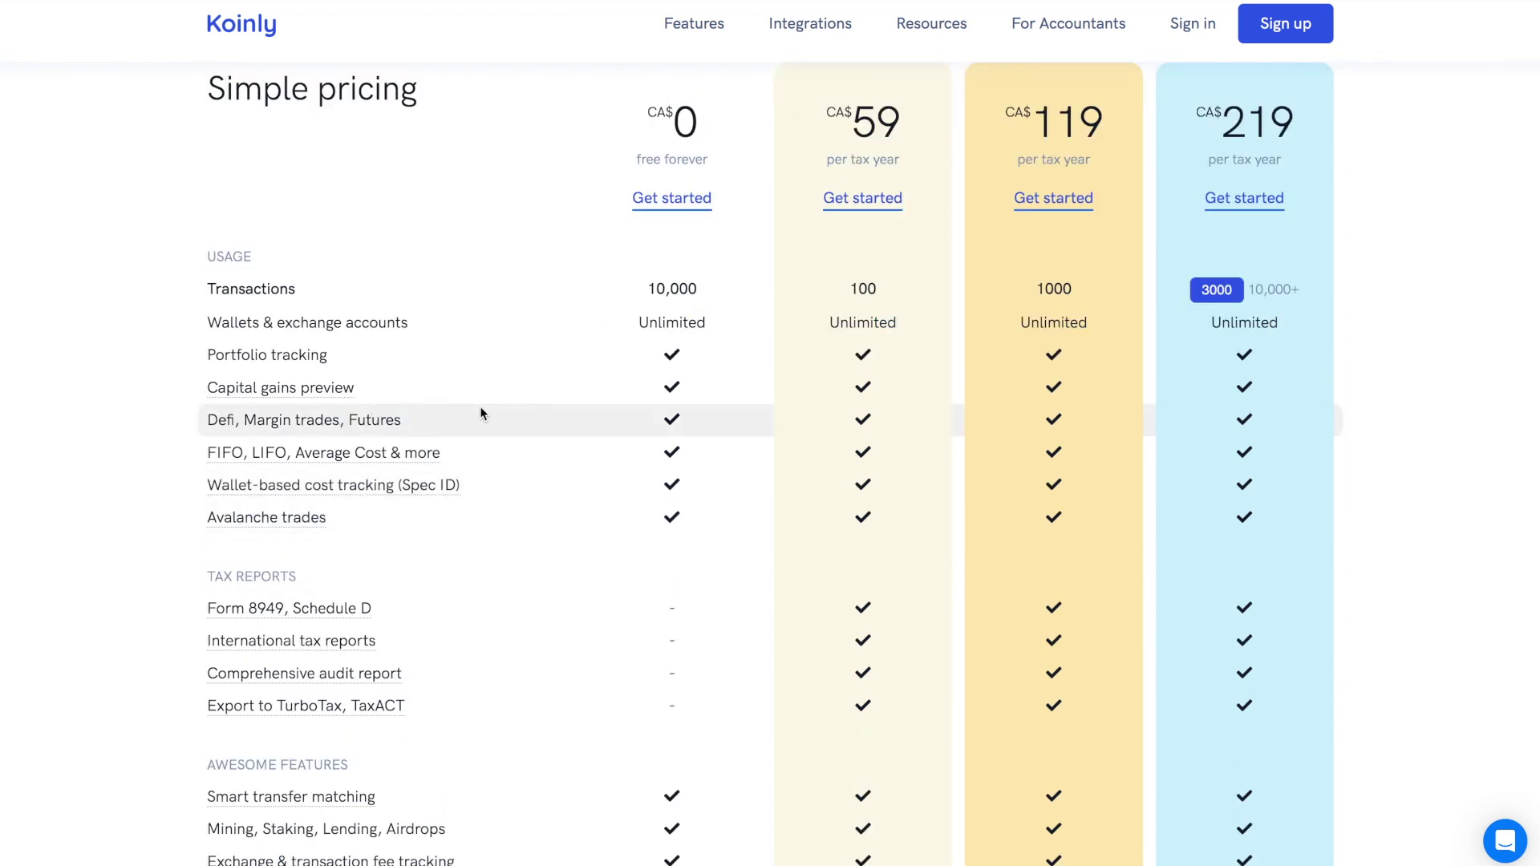
pyautogui.scroll(1, 480, 406)
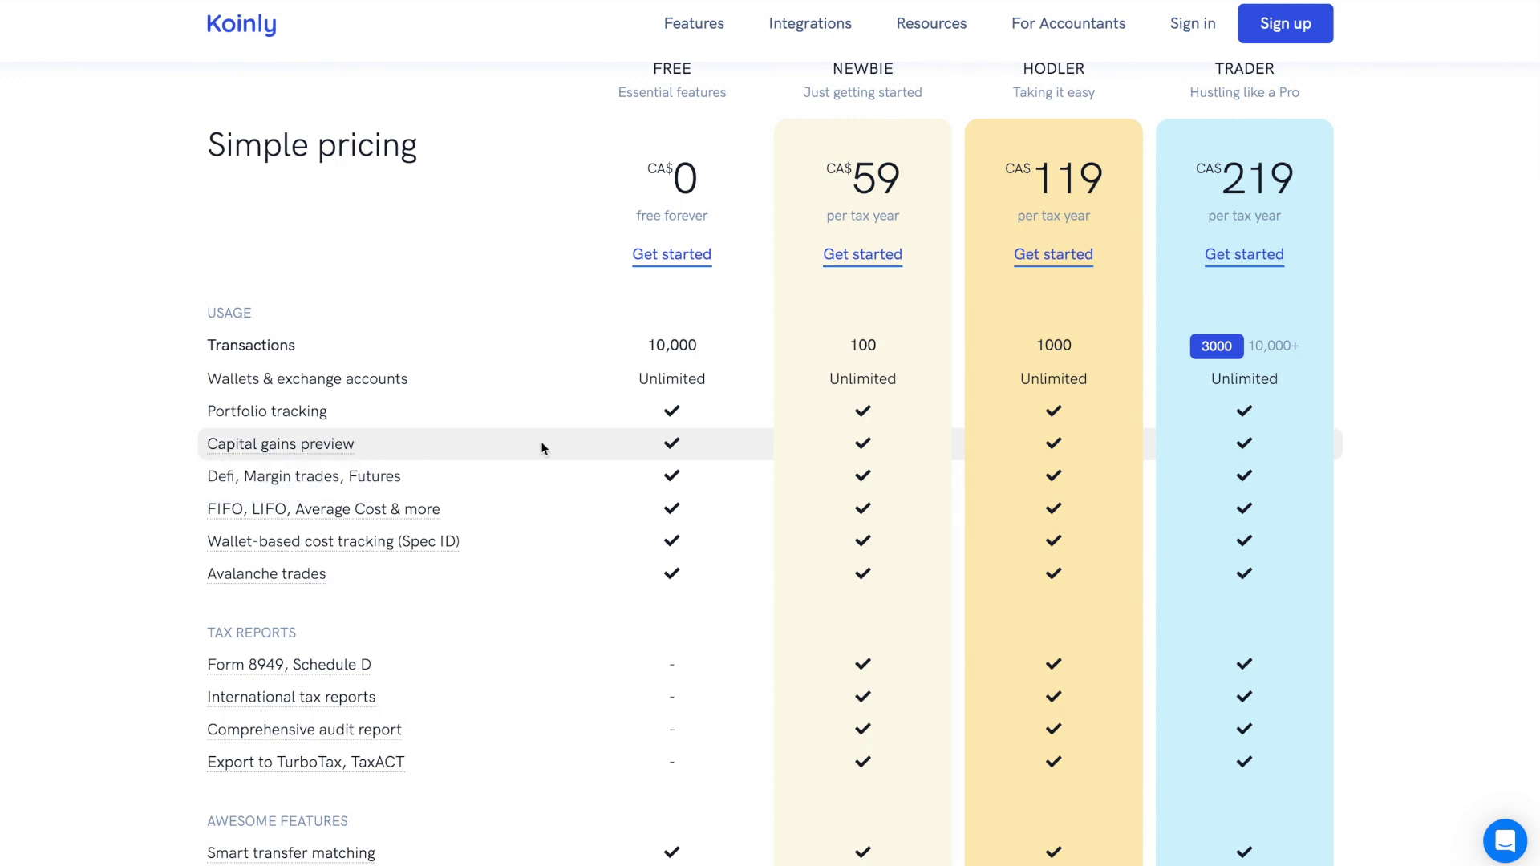
pyautogui.scroll(-5, 540, 447)
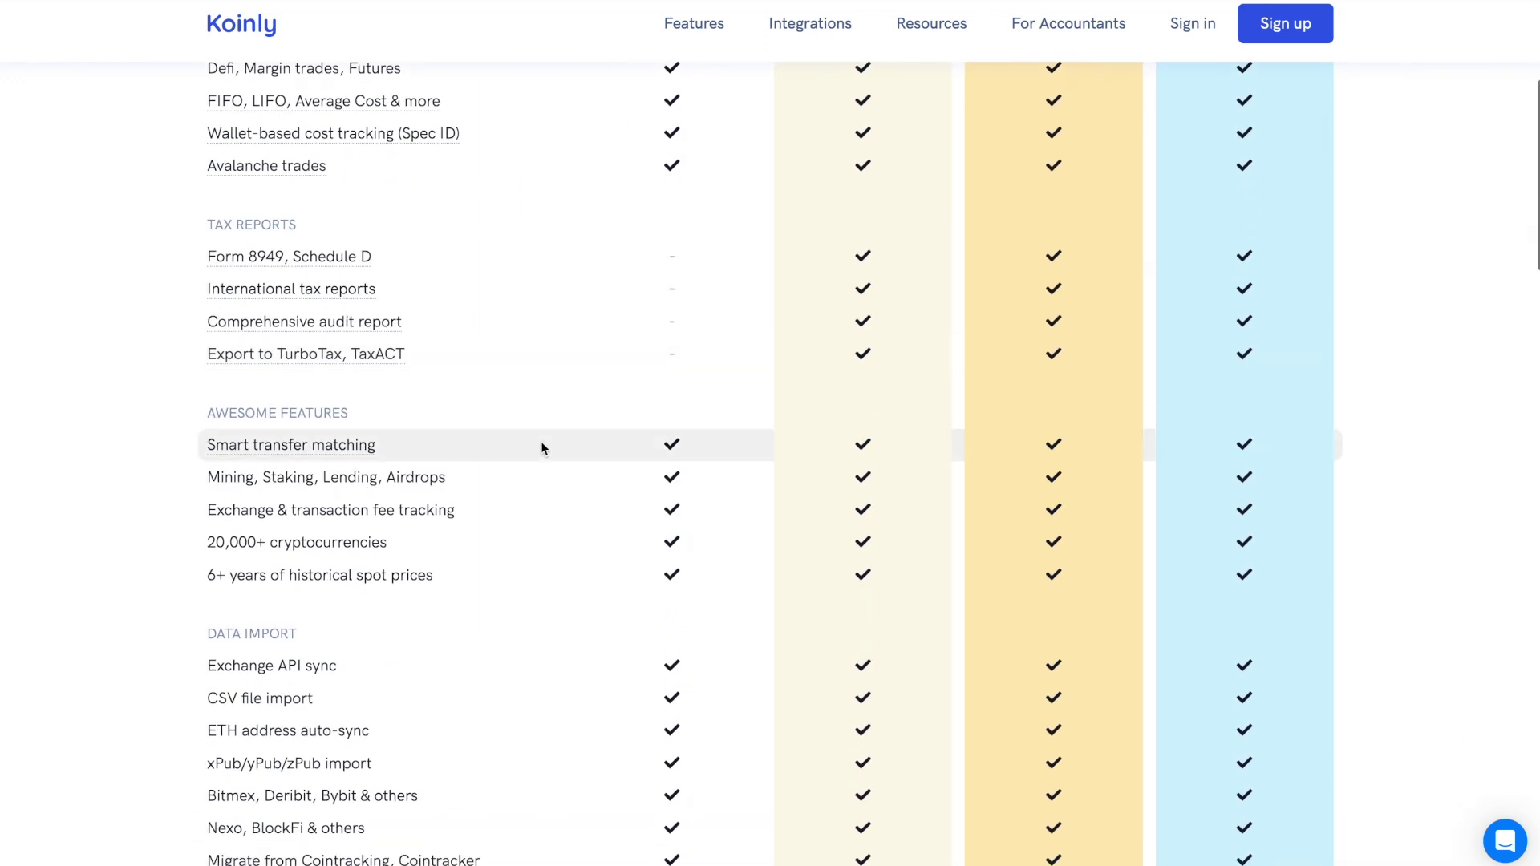
pyautogui.scroll(-1, 540, 448)
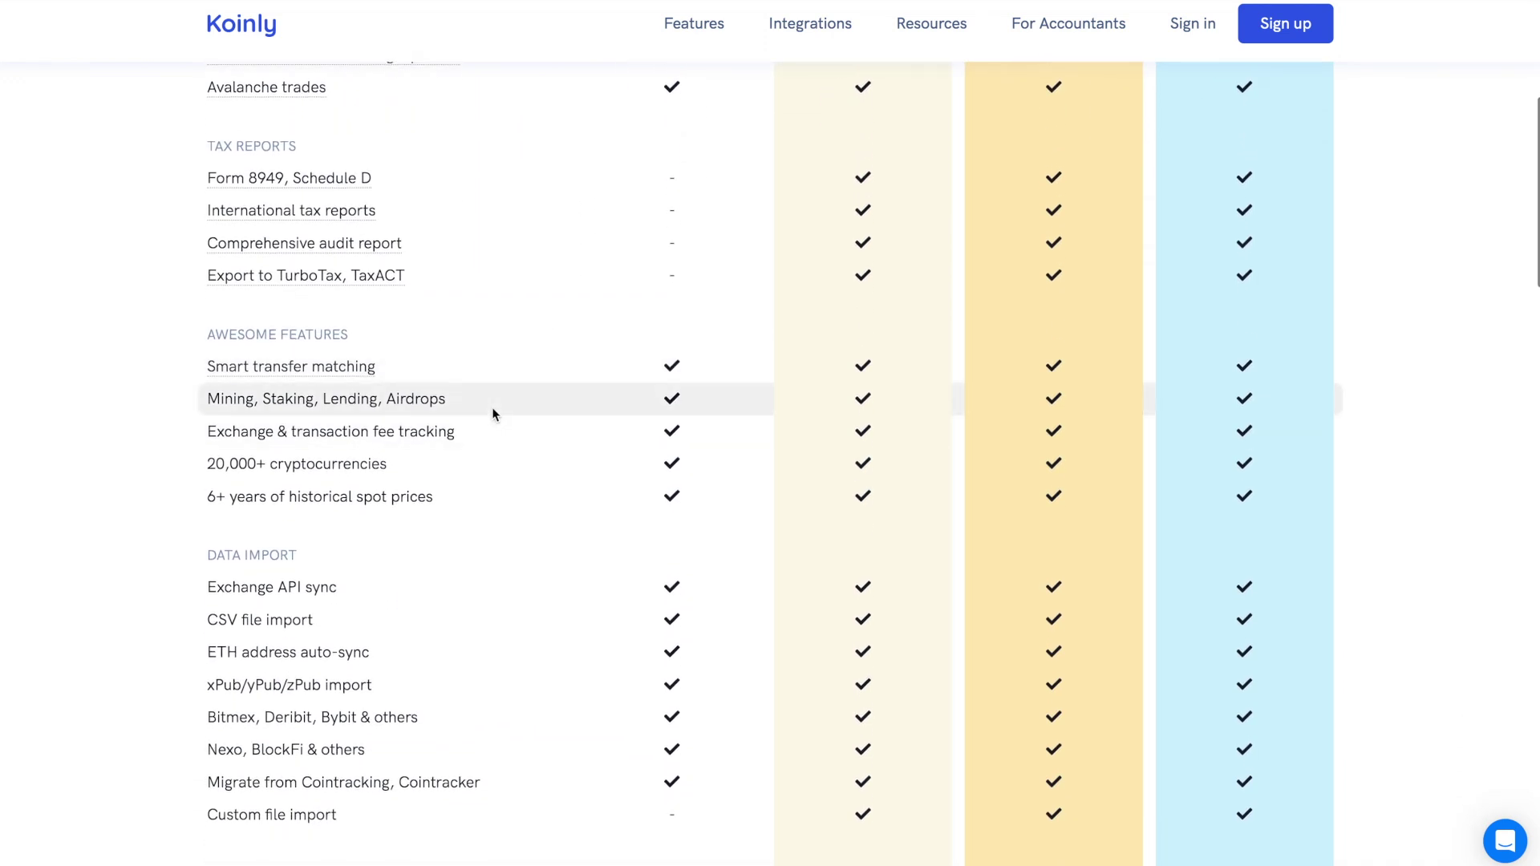
pyautogui.scroll(-1, 492, 408)
pyautogui.scroll(1, 451, 329)
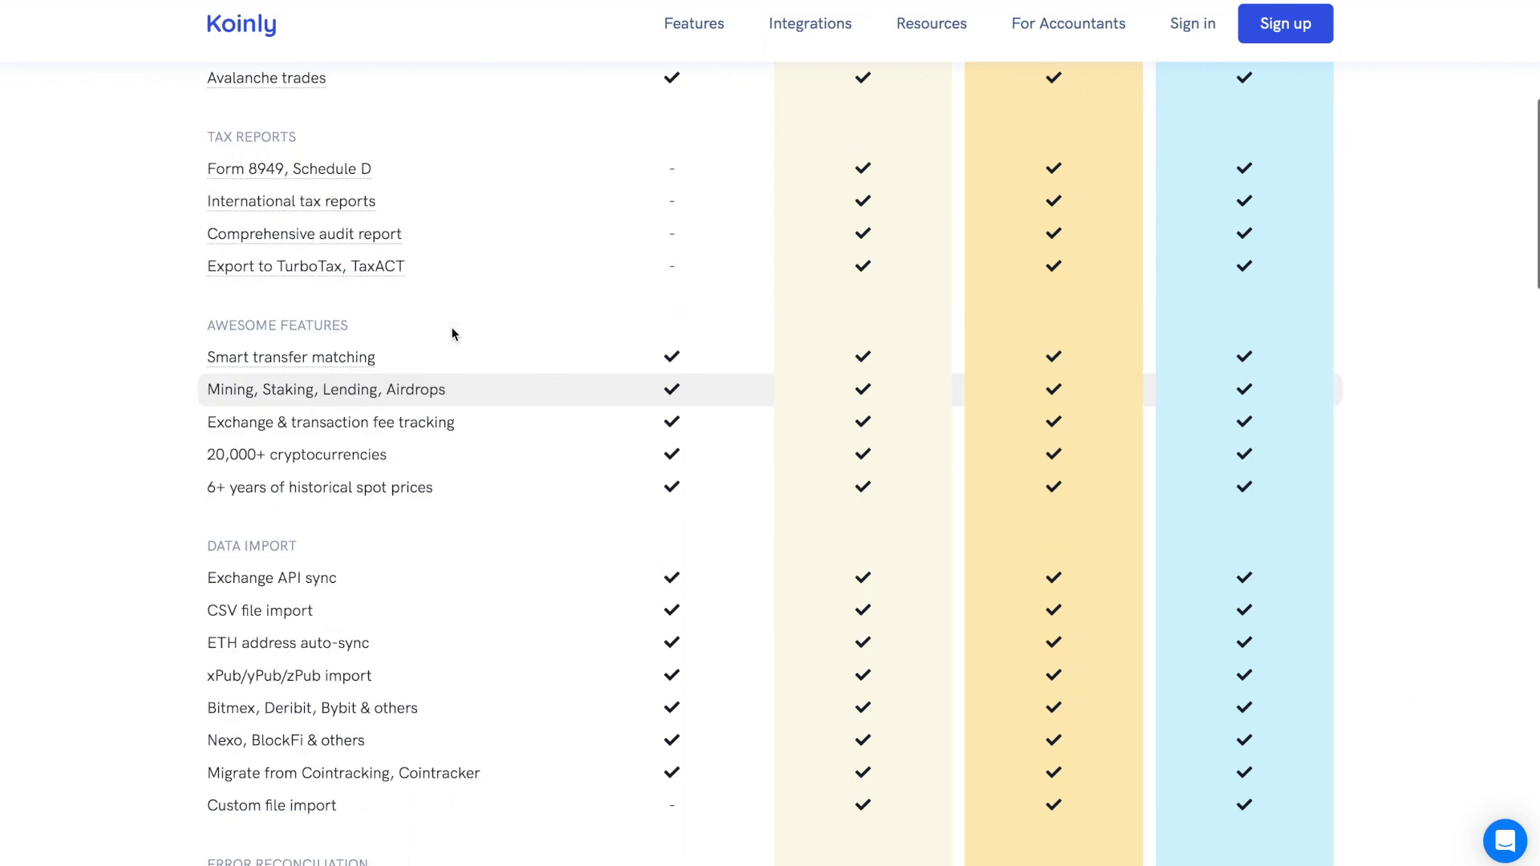
pyautogui.scroll(6, 451, 334)
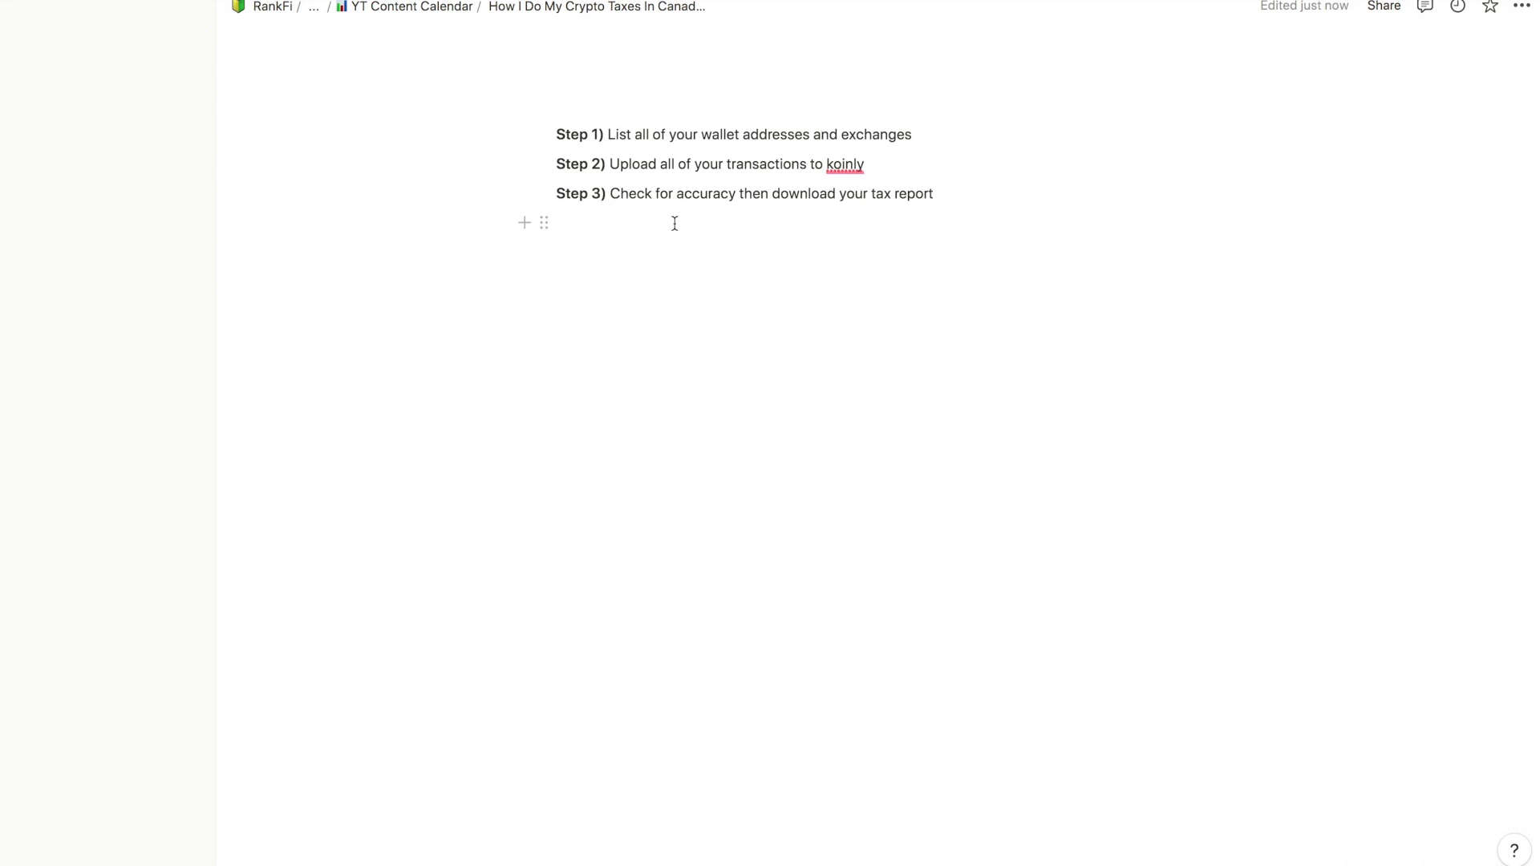
# - Paste a copy of the Step 1 line into Notion and add an empty block below it
pyautogui.write('Step 1) List all of your wallet addresses and exchanges')
pyautogui.tripleClick(717, 286)
pyautogui.click(759, 288)
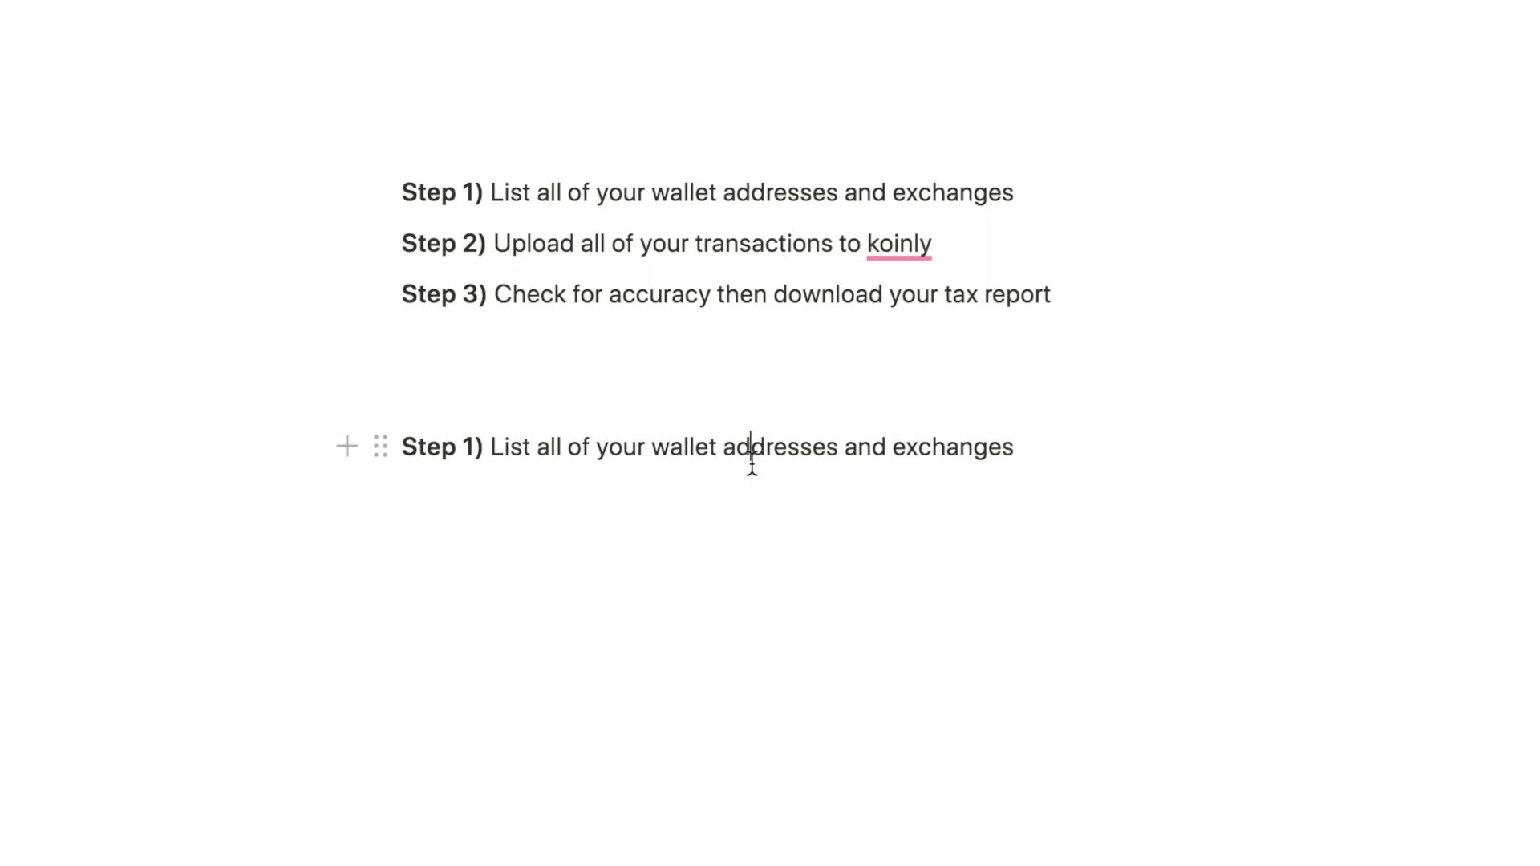
pyautogui.click(1003, 498)
pyautogui.click(1033, 479)
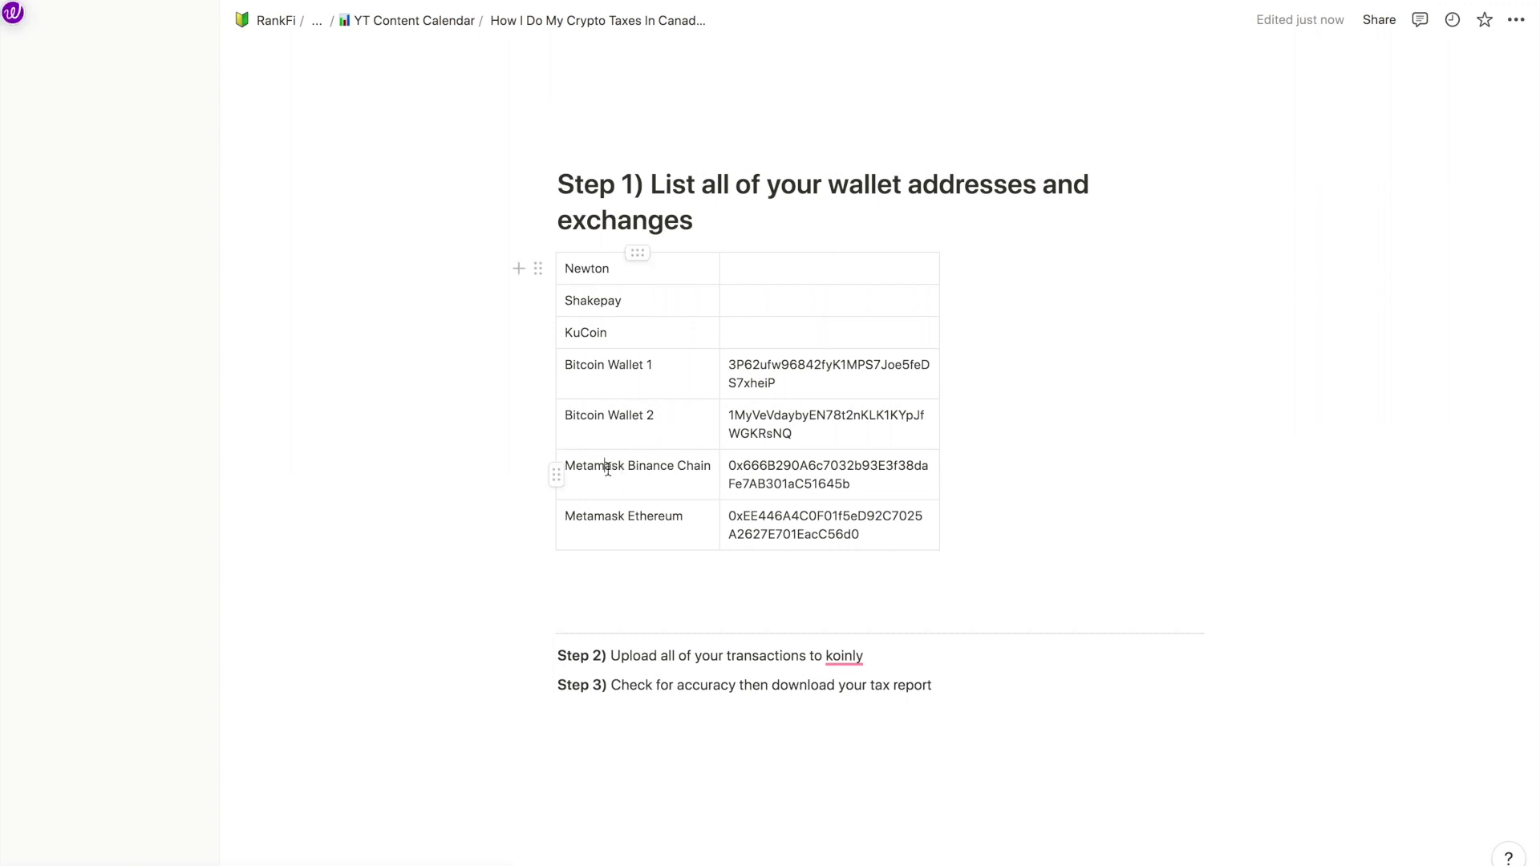
# - Select the Metamask Binance Chain cell, move to Metamask Ethereum, and open MetaMask's network list
pyautogui.moveTo(604, 464); pyautogui.dragTo(696, 466)
pyautogui.press('Escape')
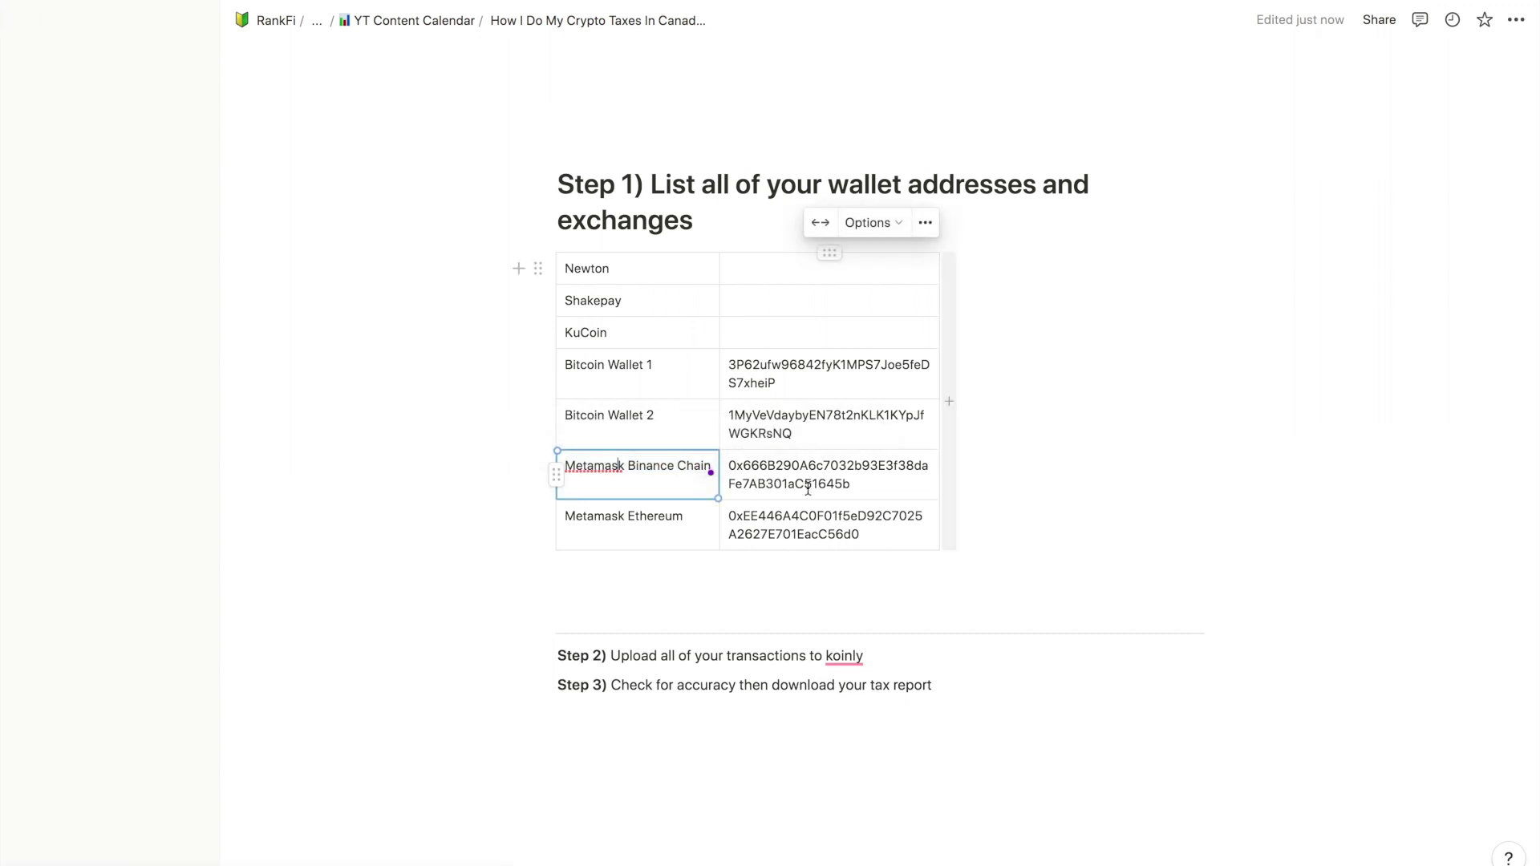
pyautogui.press('Down')
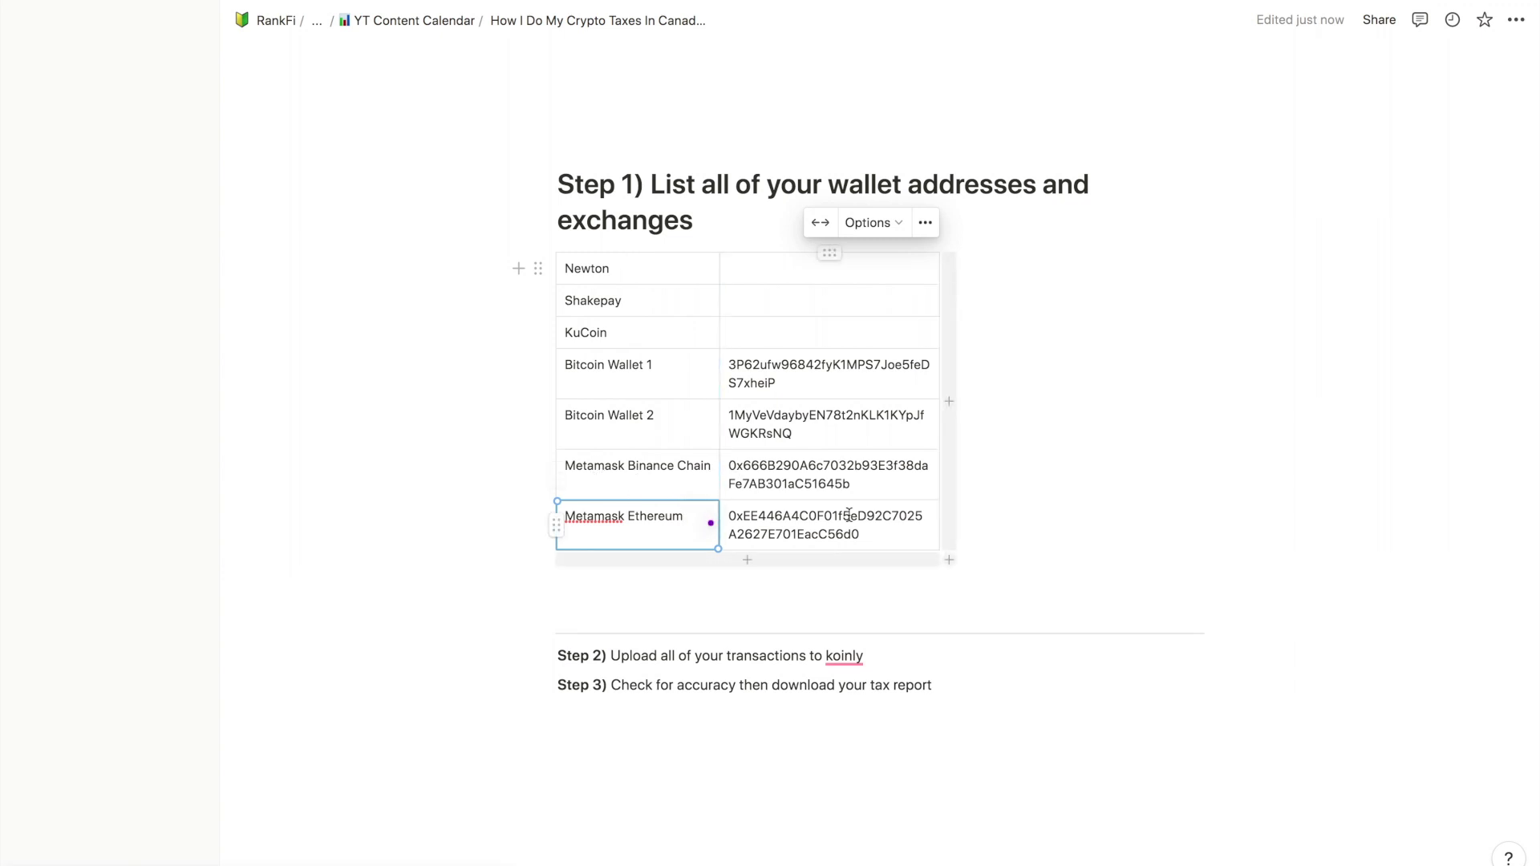
pyautogui.click(1259, 30)
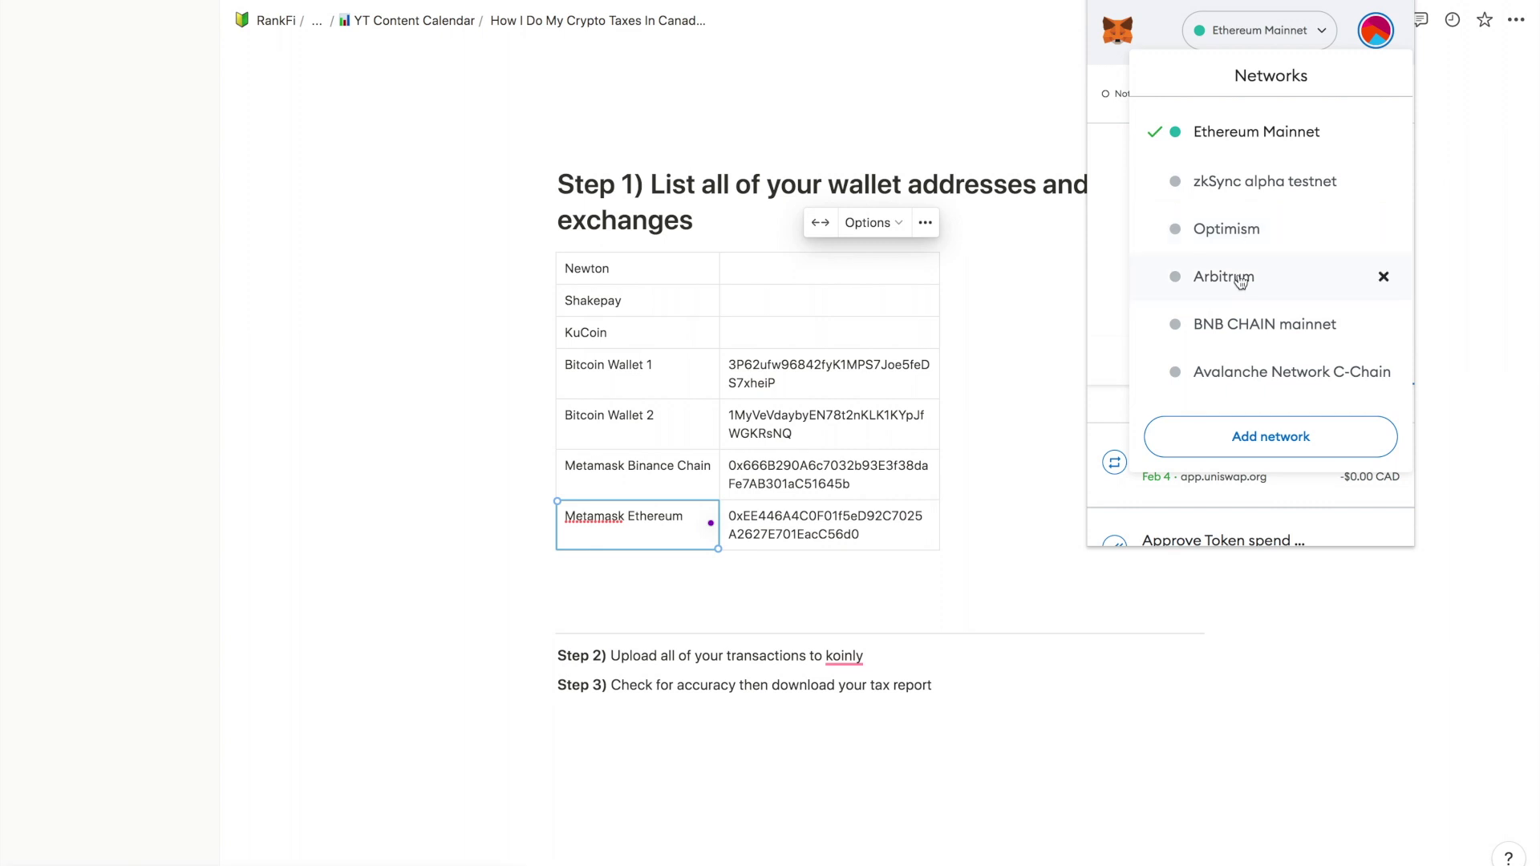
# - Scroll through MetaMask's network list, then close it and return to the notes
pyautogui.scroll(-1, 1241, 285)
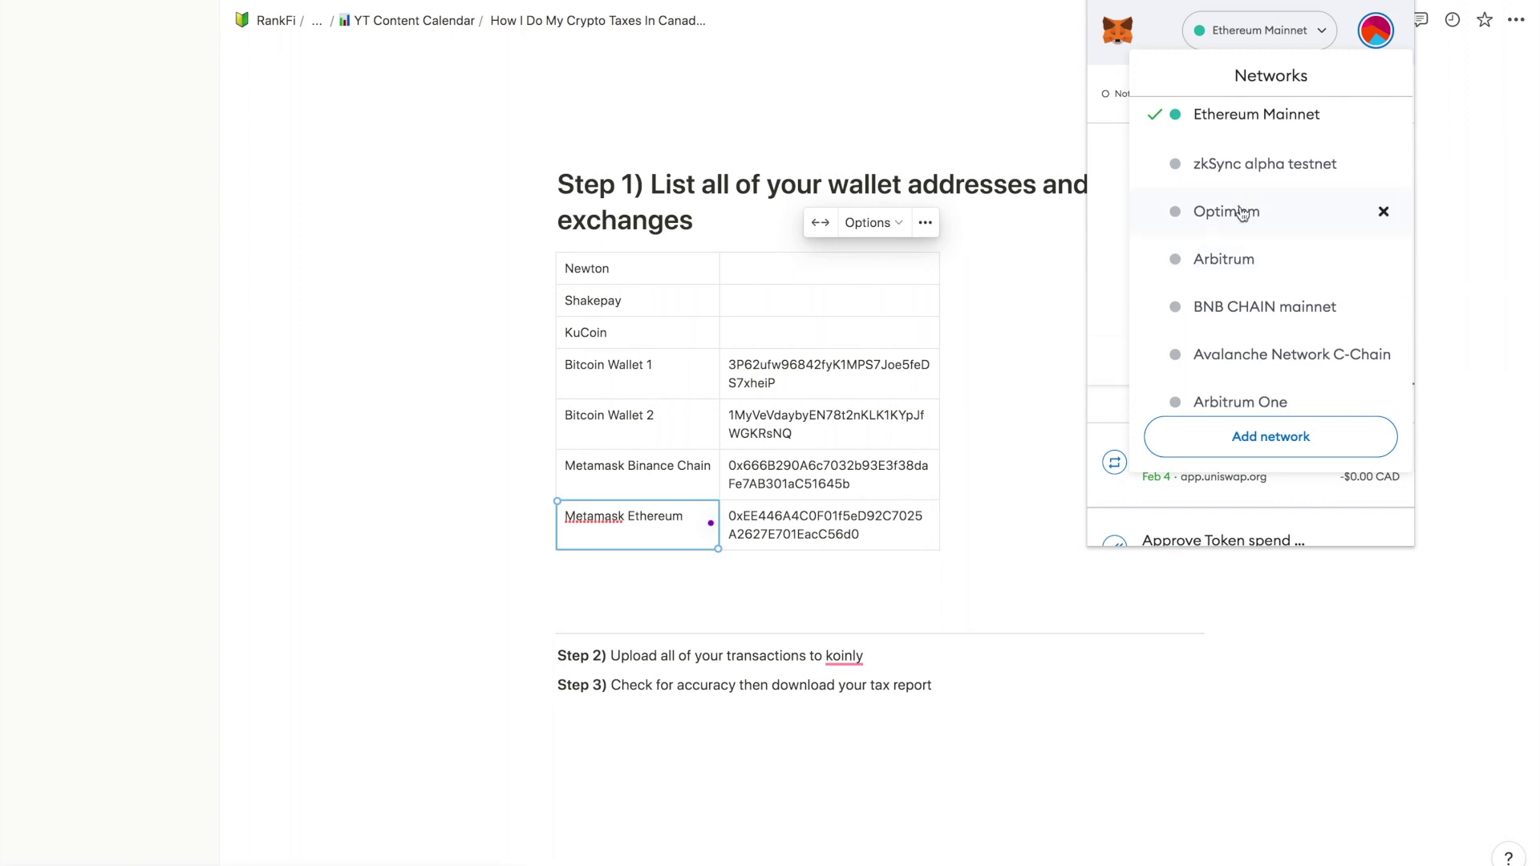
pyautogui.scroll(-5, 1243, 239)
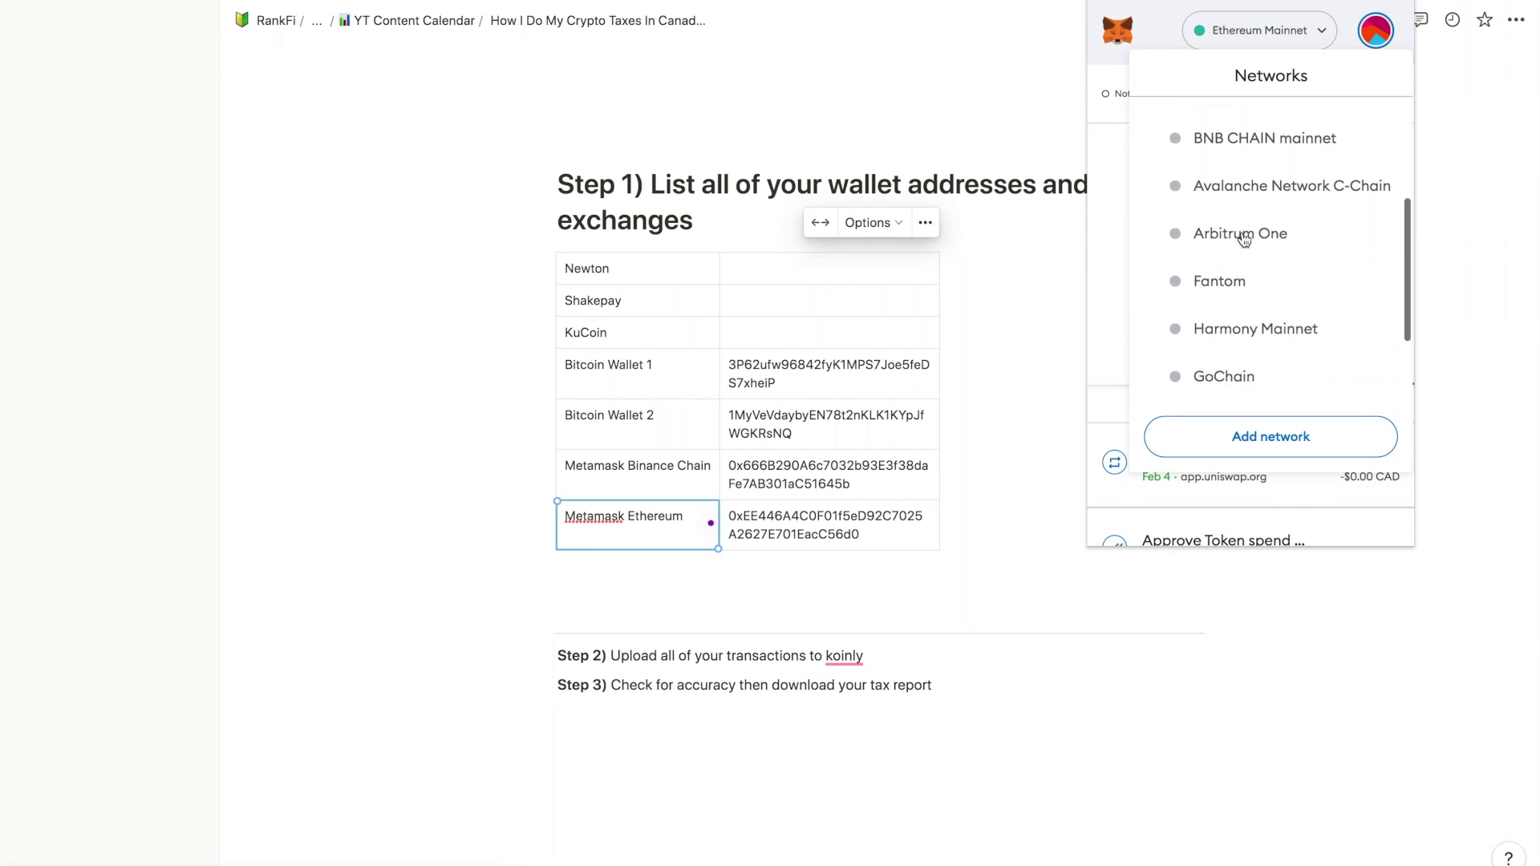
pyautogui.scroll(-1, 1243, 239)
pyautogui.scroll(6, 1243, 236)
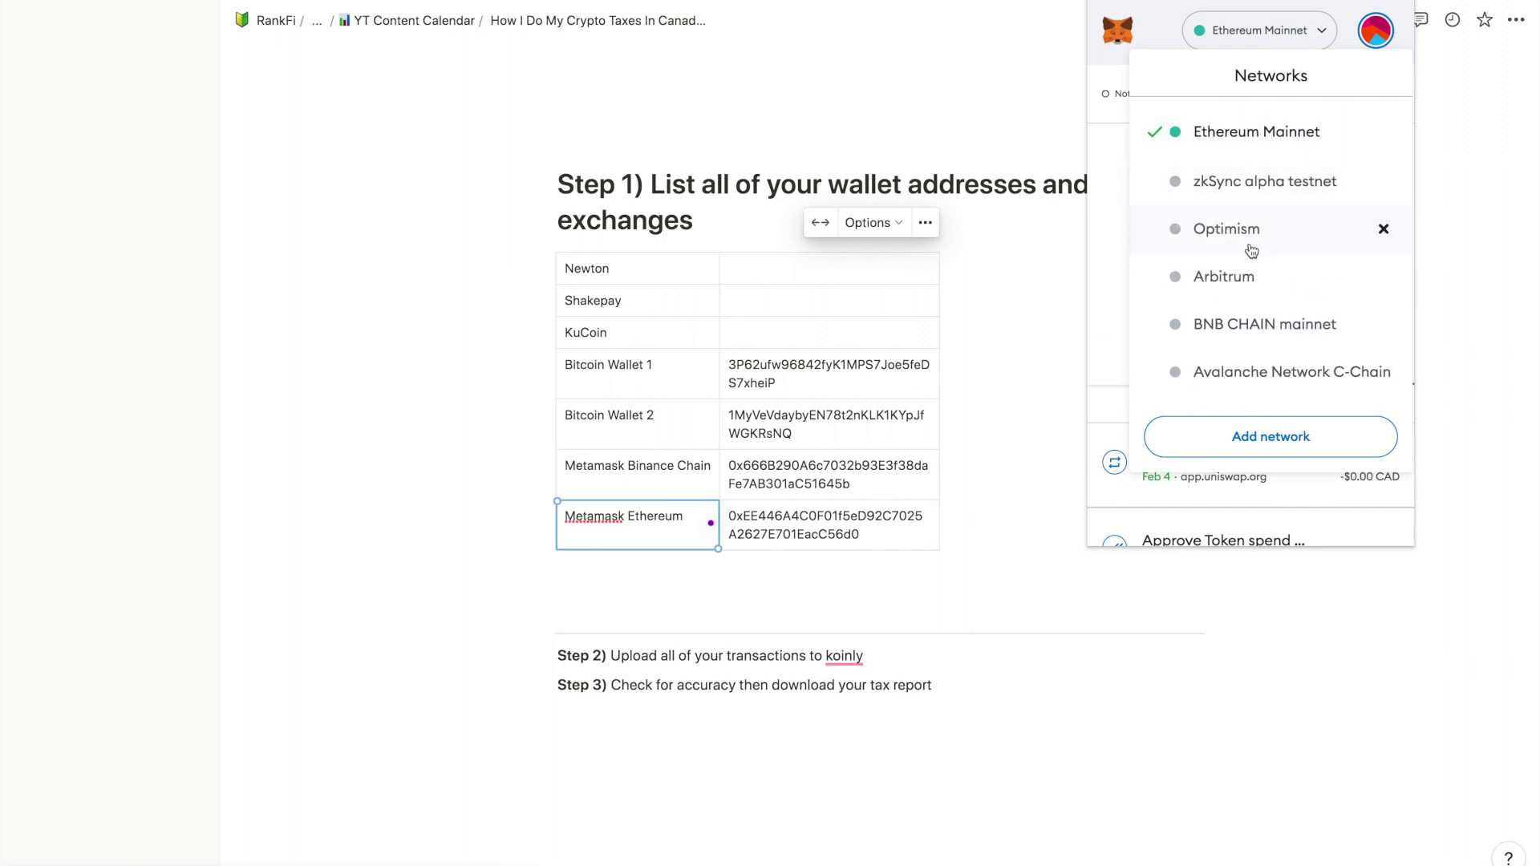
pyautogui.click(453, 244)
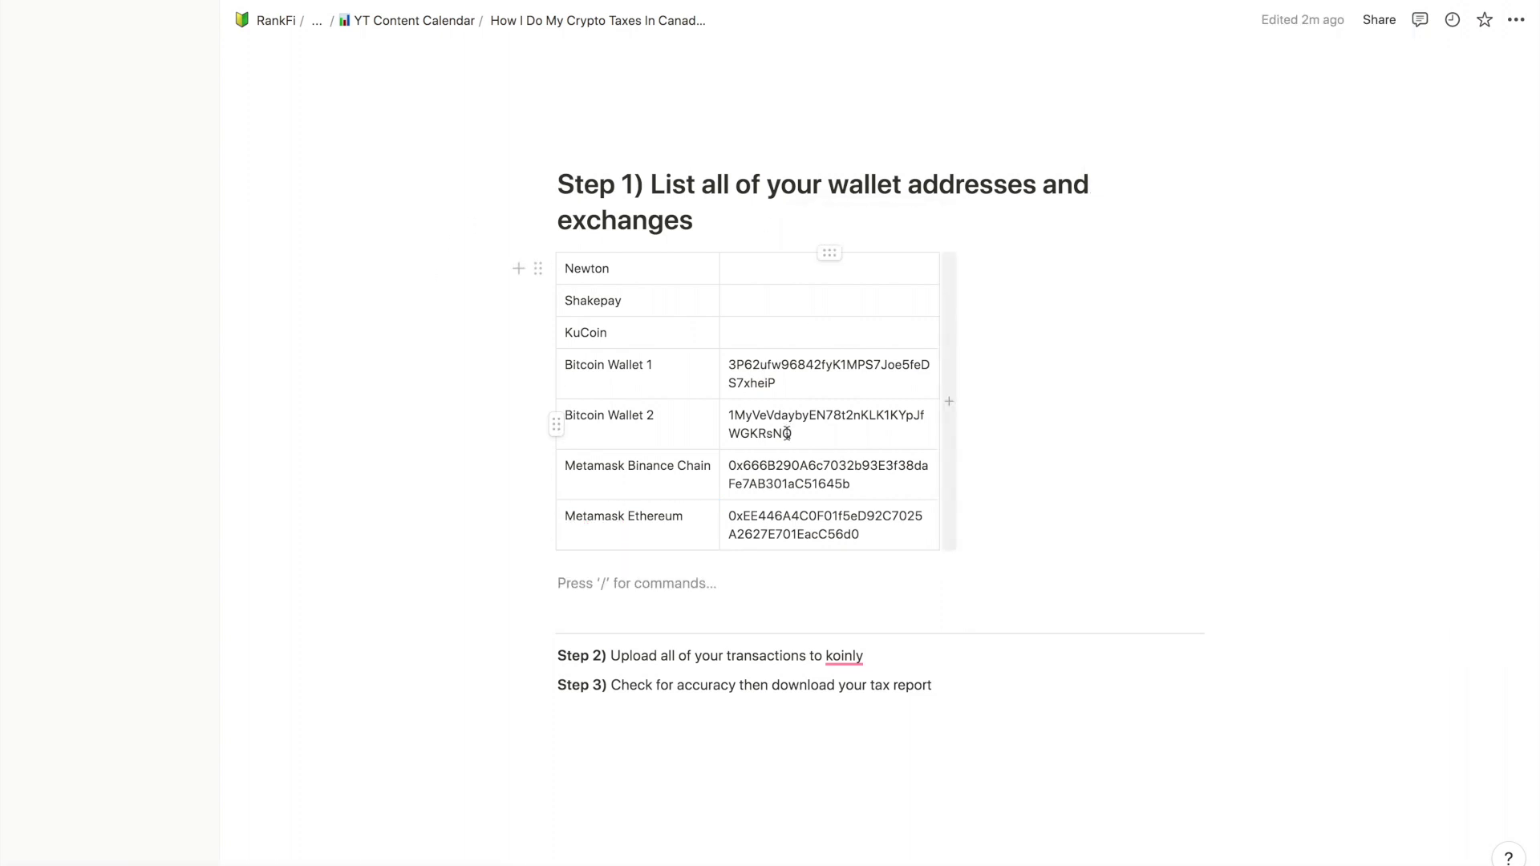
# - Make the Step 2 line a Heading 1 and start a new block below it
pyautogui.scroll(-4, 1001, 381)
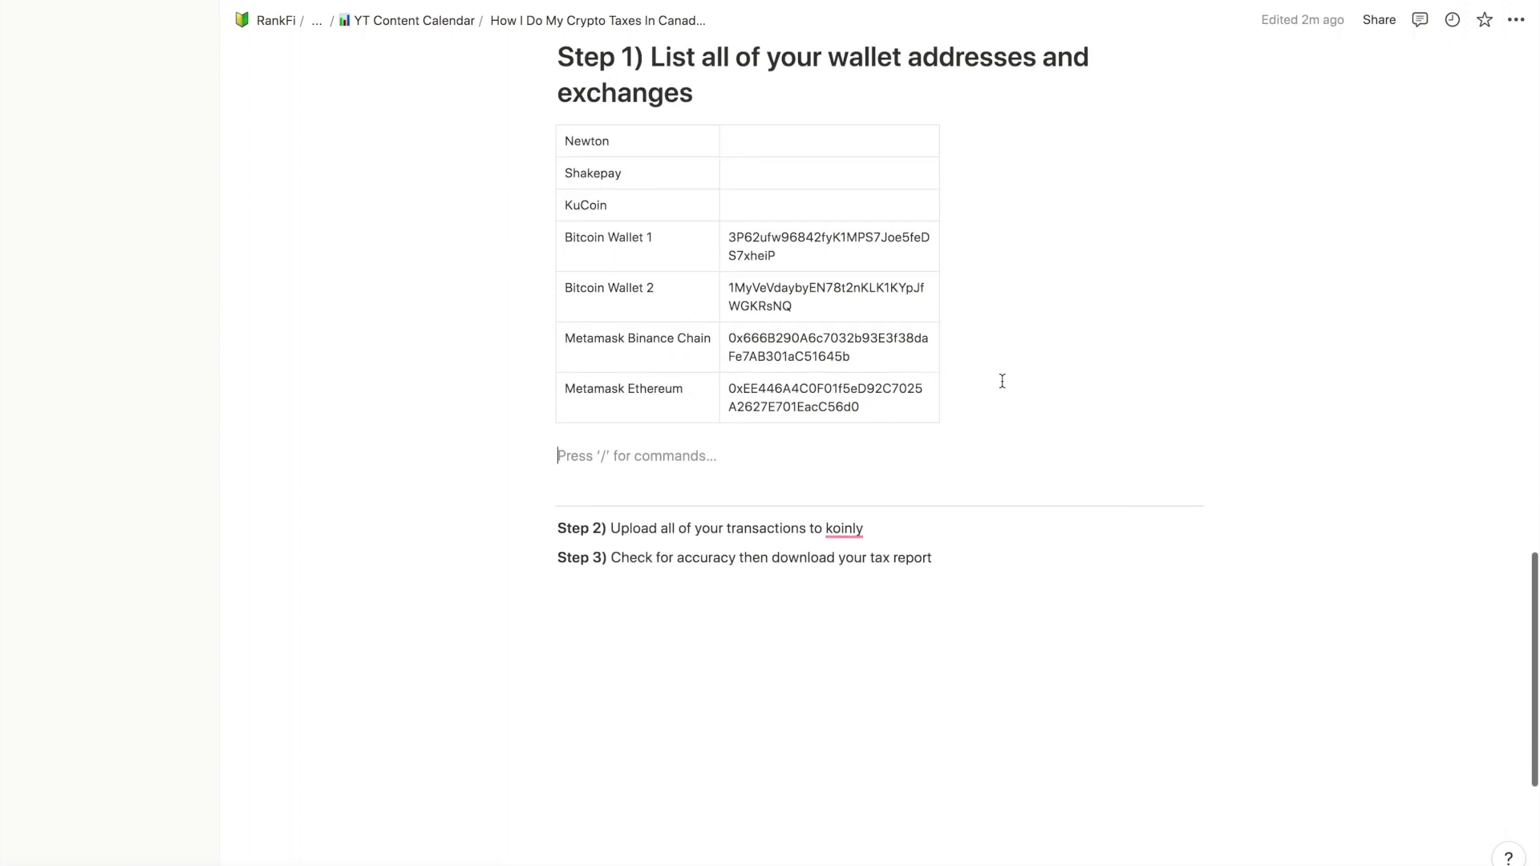
pyautogui.press('super+alt+1')
pyautogui.click(674, 534)
pyautogui.press('End')
pyautogui.press('Return')
# - Set up the new Koinly account as an individual in Canada with CAD base currency
pyautogui.click(544, 472)
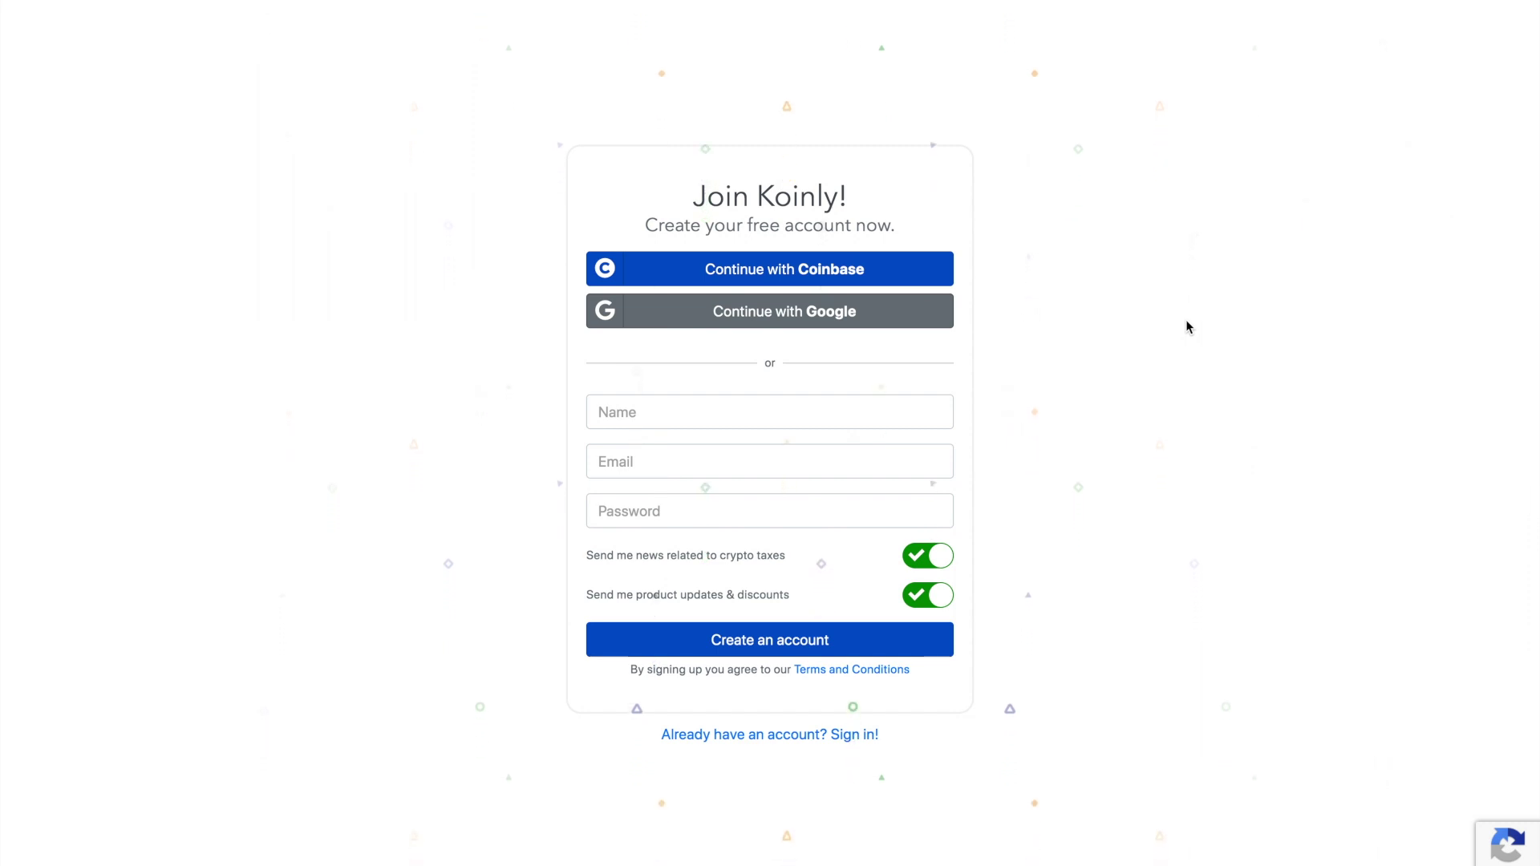
pyautogui.click(684, 410)
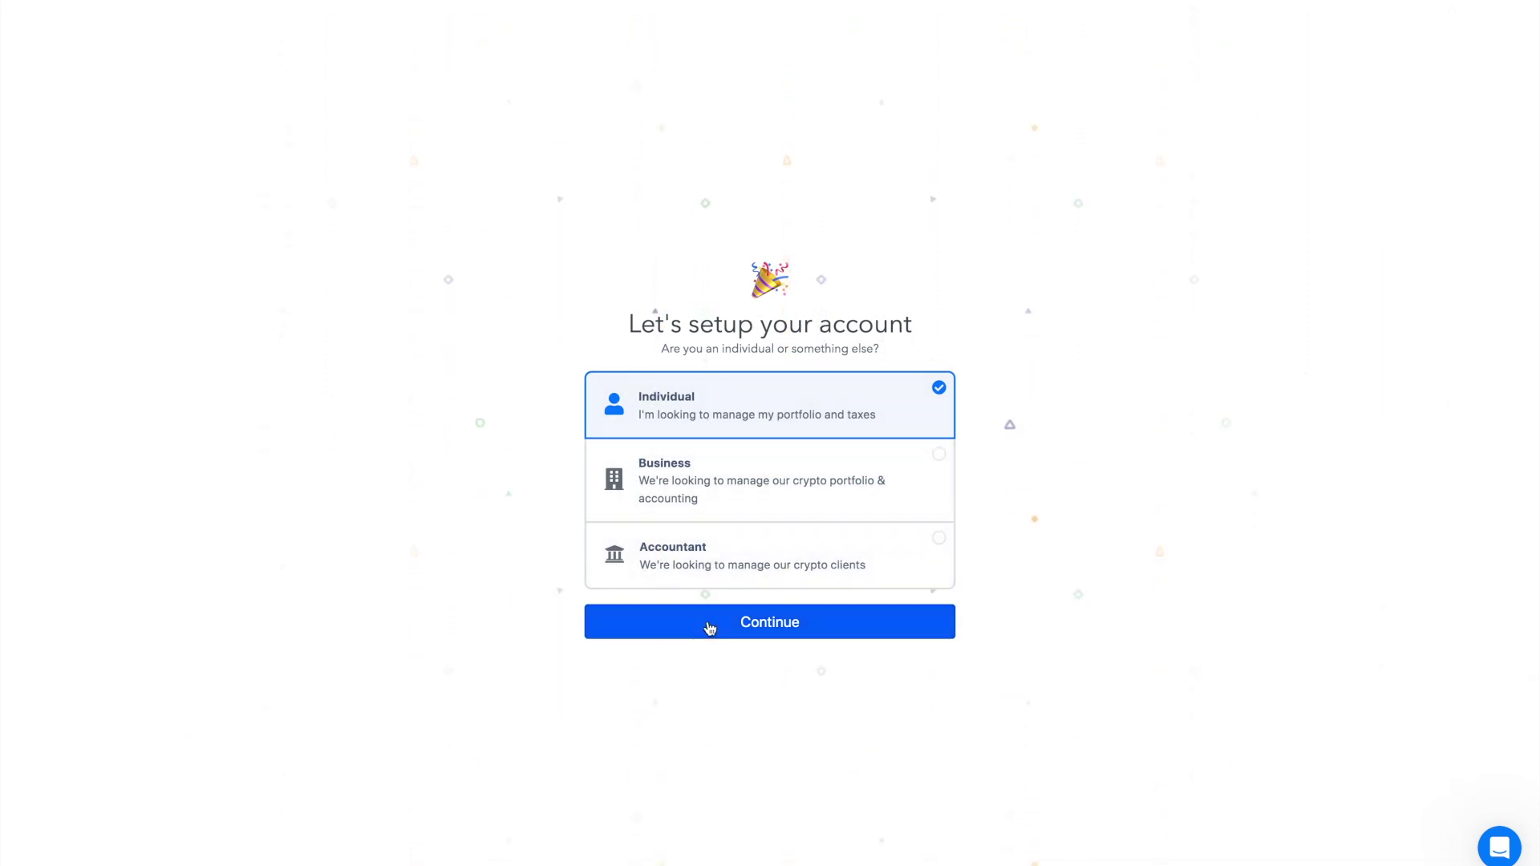
pyautogui.click(670, 629)
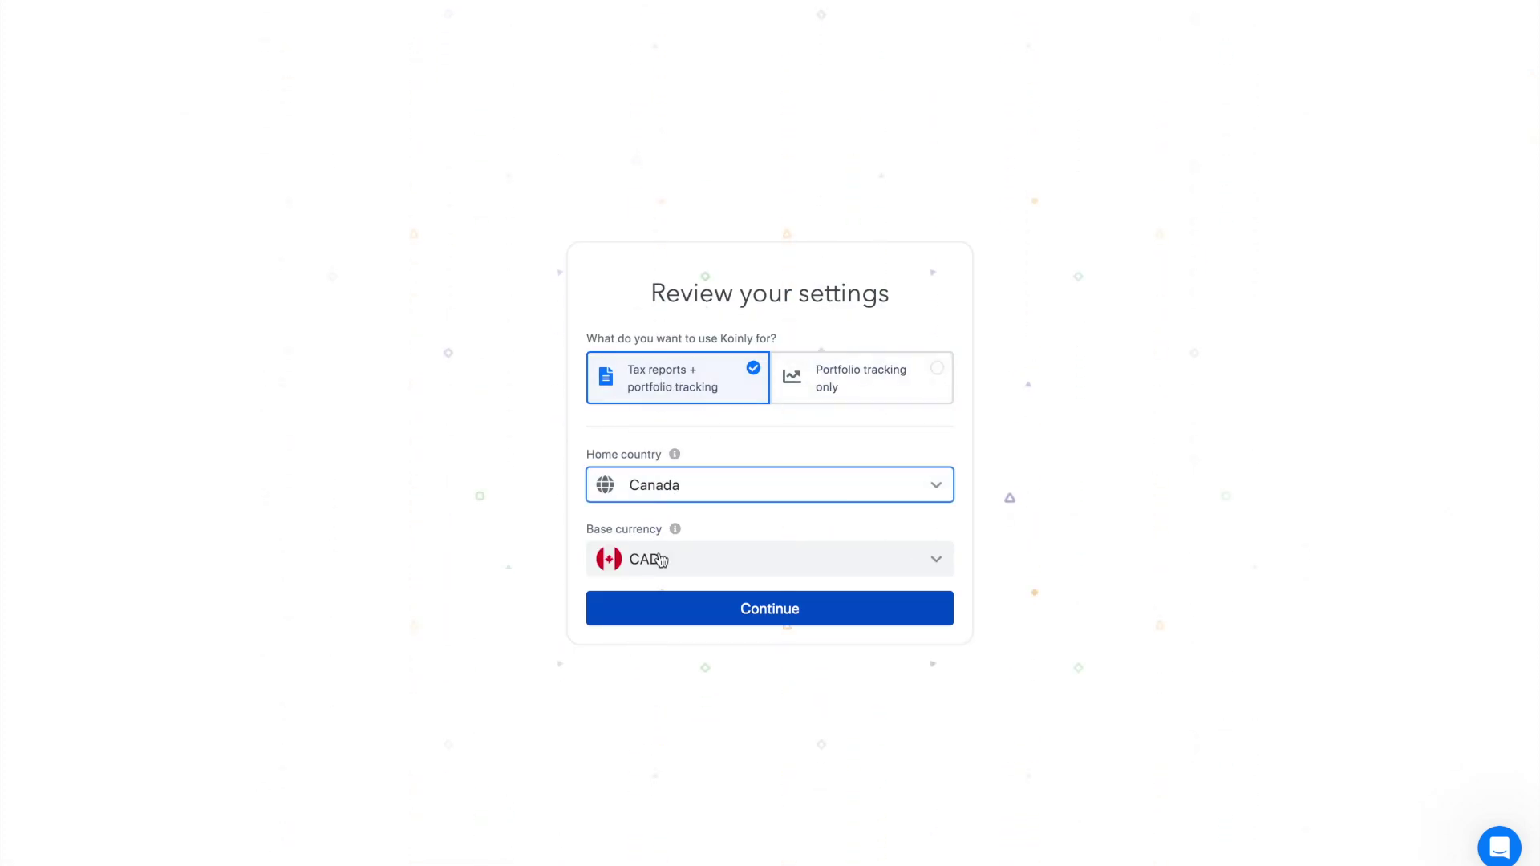
pyautogui.click(728, 611)
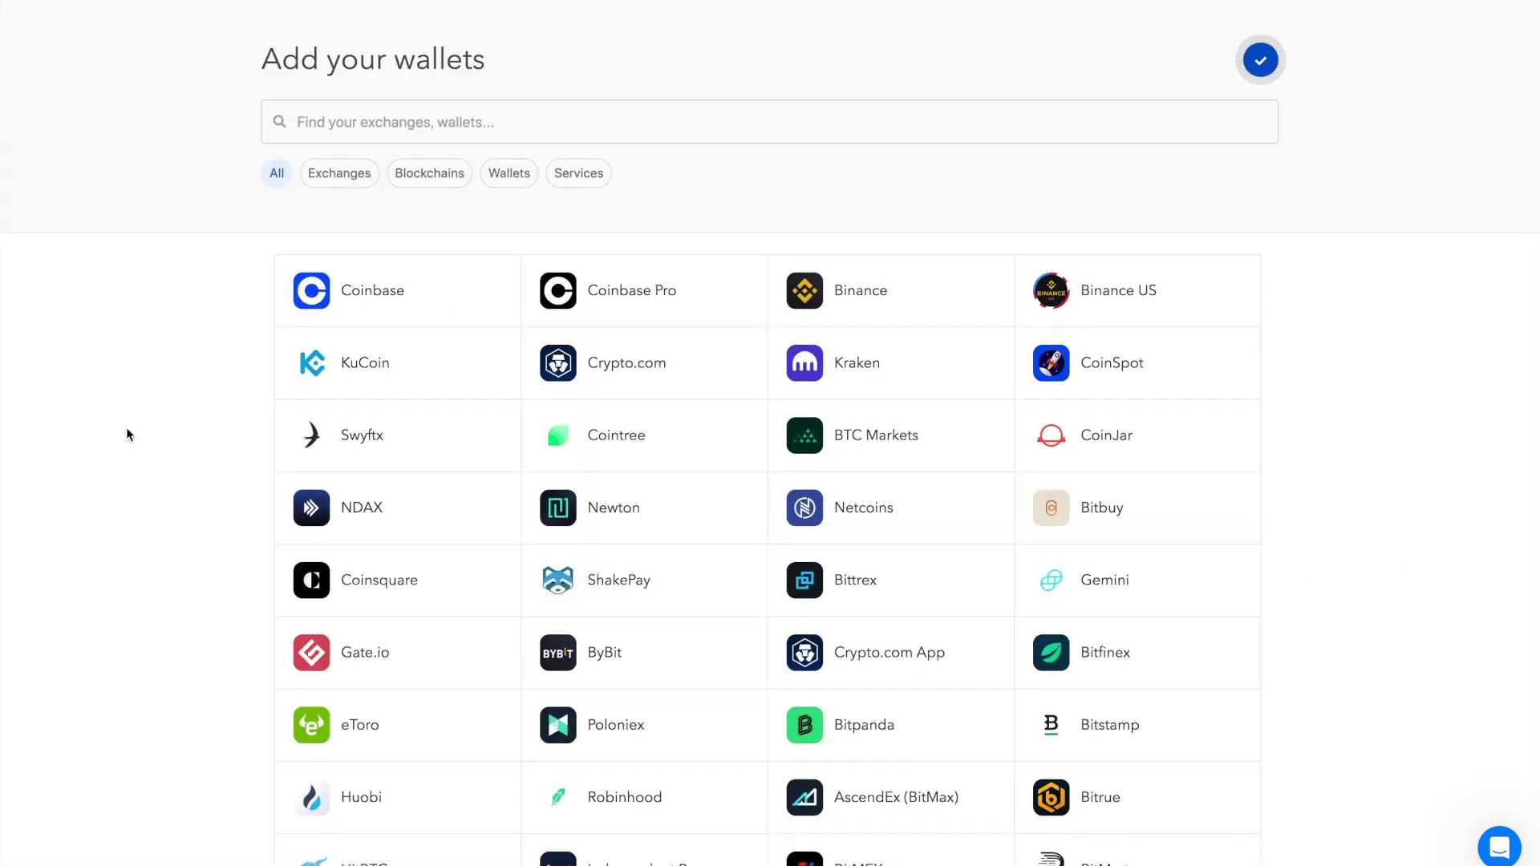
# - Filter the integrations list by Exchanges, Blockchains and Wallets, browsing each
pyautogui.click(325, 172)
pyautogui.scroll(-4, 507, 502)
pyautogui.scroll(4, 506, 502)
pyautogui.click(430, 171)
pyautogui.scroll(-2, 879, 463)
pyautogui.scroll(-3, 882, 464)
pyautogui.scroll(4, 646, 213)
pyautogui.click(505, 174)
pyautogui.scroll(-4, 677, 446)
pyautogui.scroll(5, 676, 448)
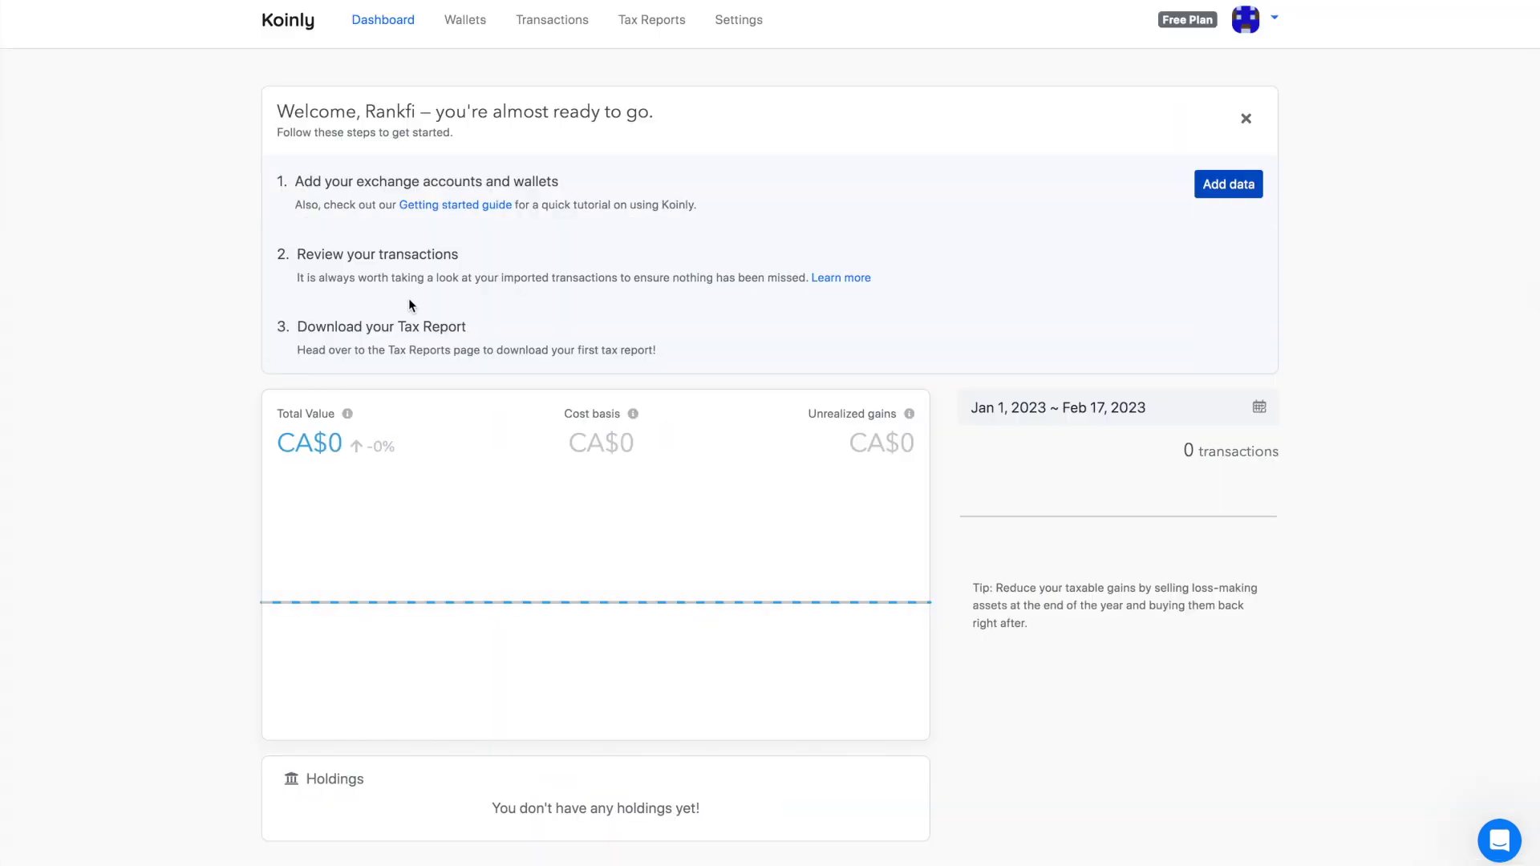
pyautogui.scroll(-2, 811, 304)
pyautogui.scroll(2, 1089, 382)
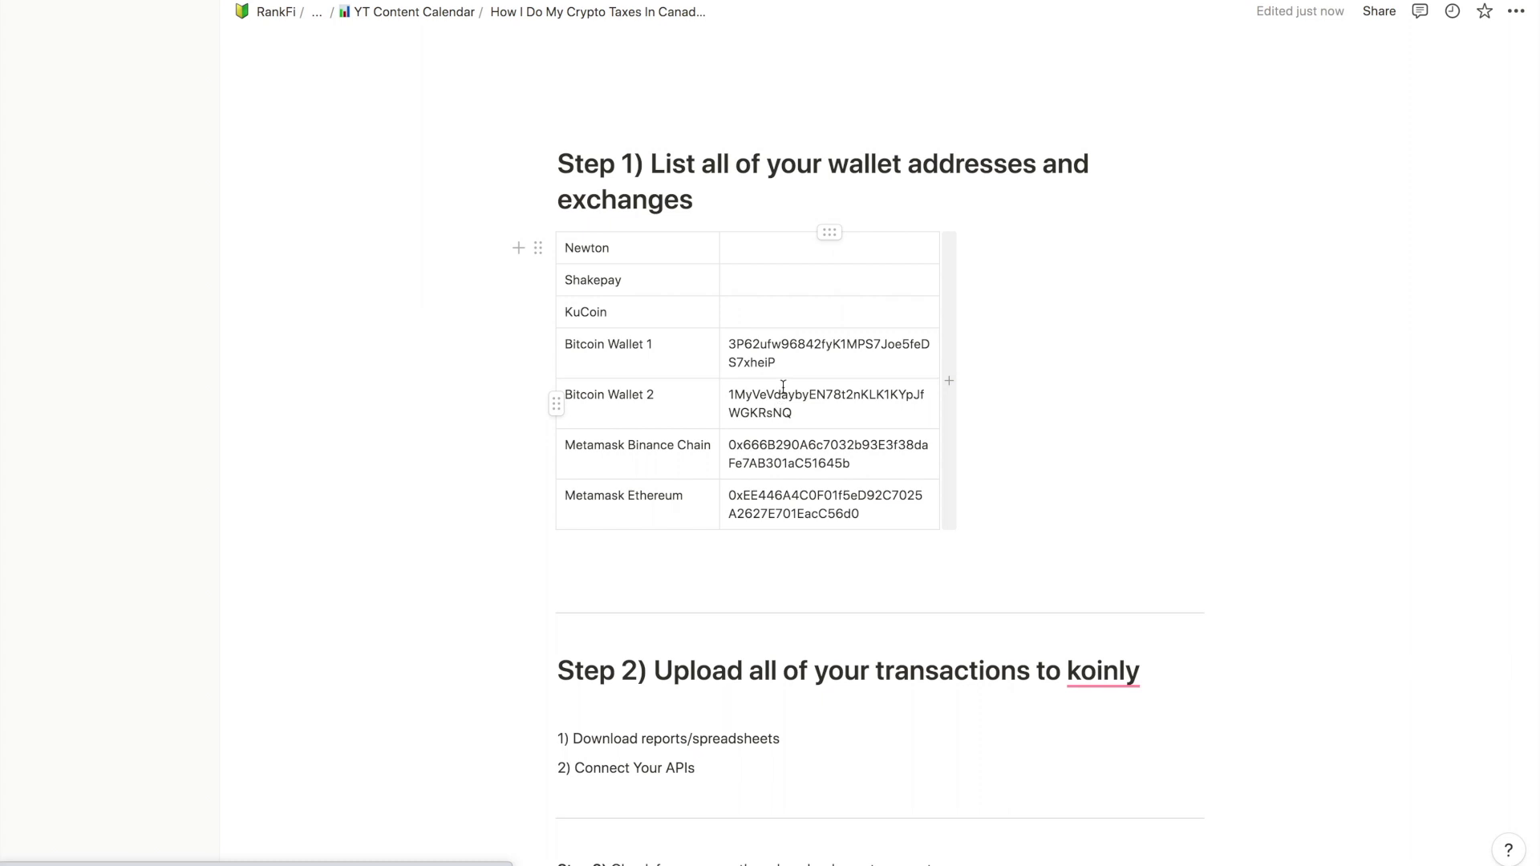
# - Copy the Binance Chain address from Notion and search Koinly for 'bina'
pyautogui.doubleClick(767, 454)
pyautogui.click(447, 460)
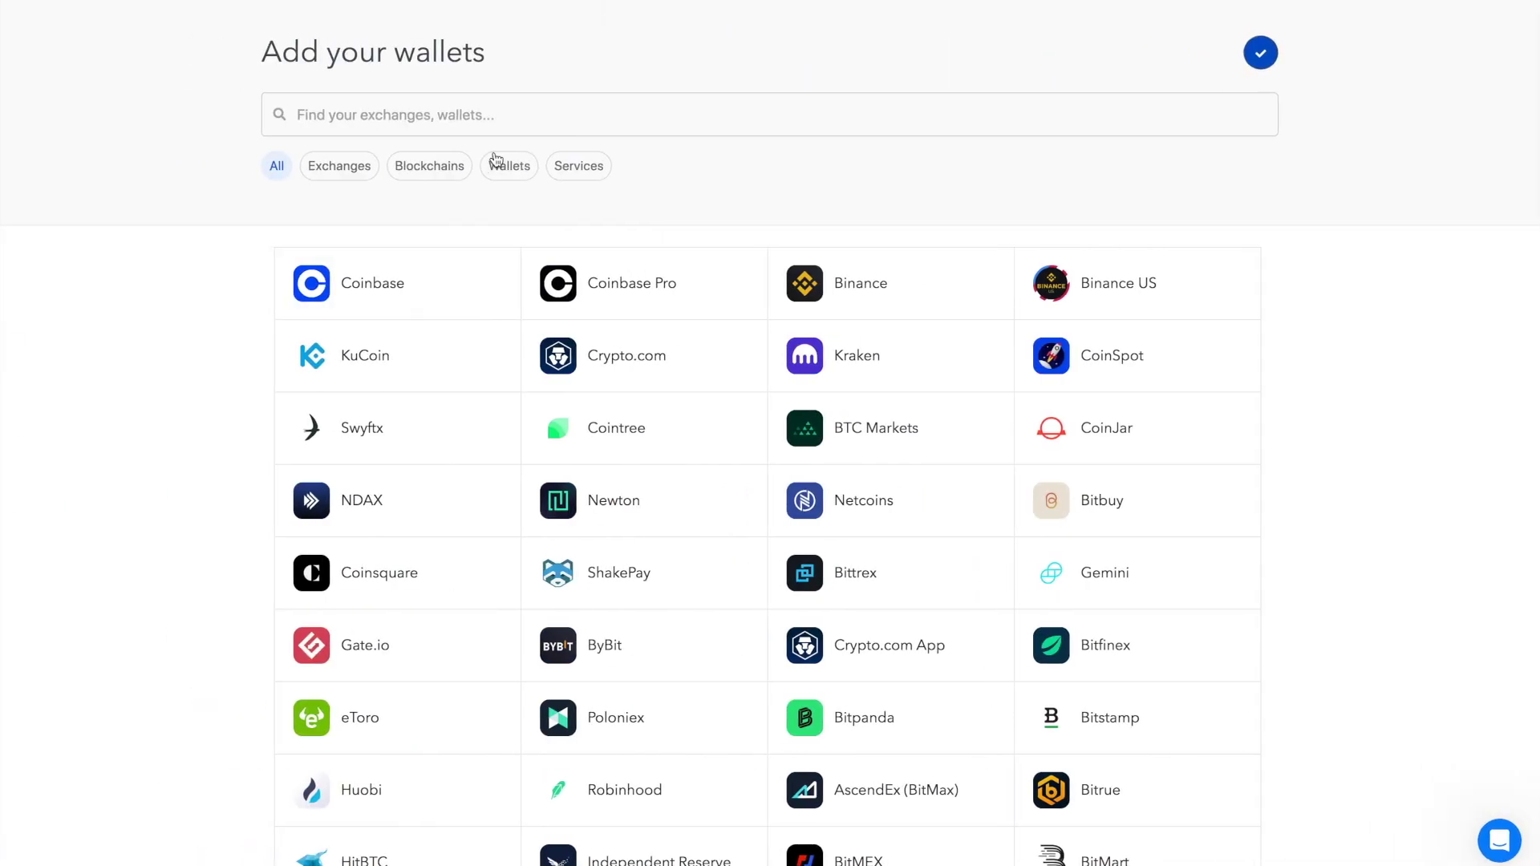
pyautogui.click(457, 113)
pyautogui.write('binance')
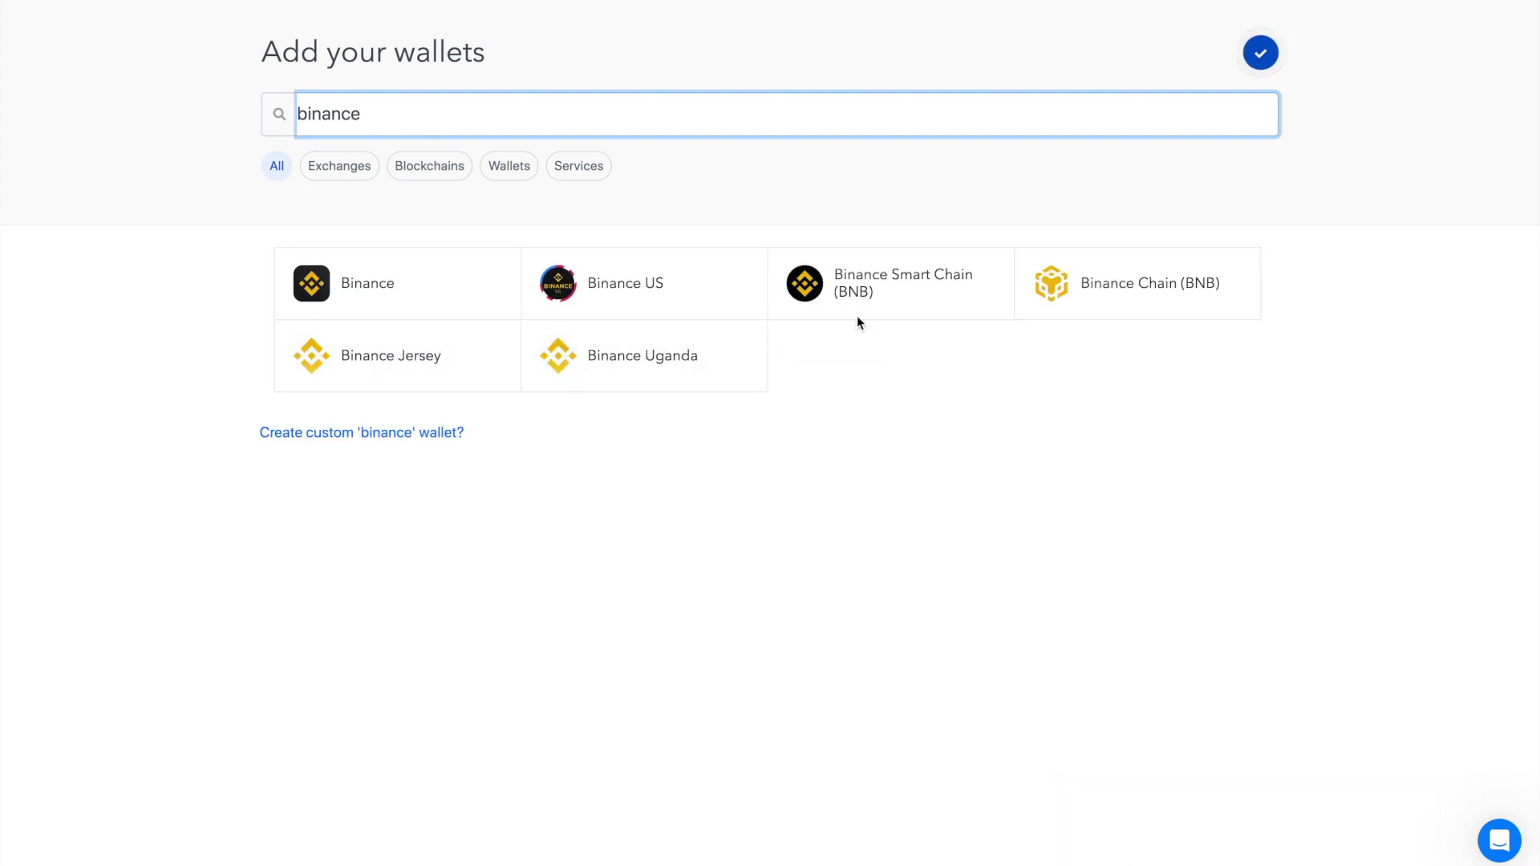
# - Choose Binance Chain (BNB) rather than Binance Smart Chain, paste the address, and import
pyautogui.click(890, 303)
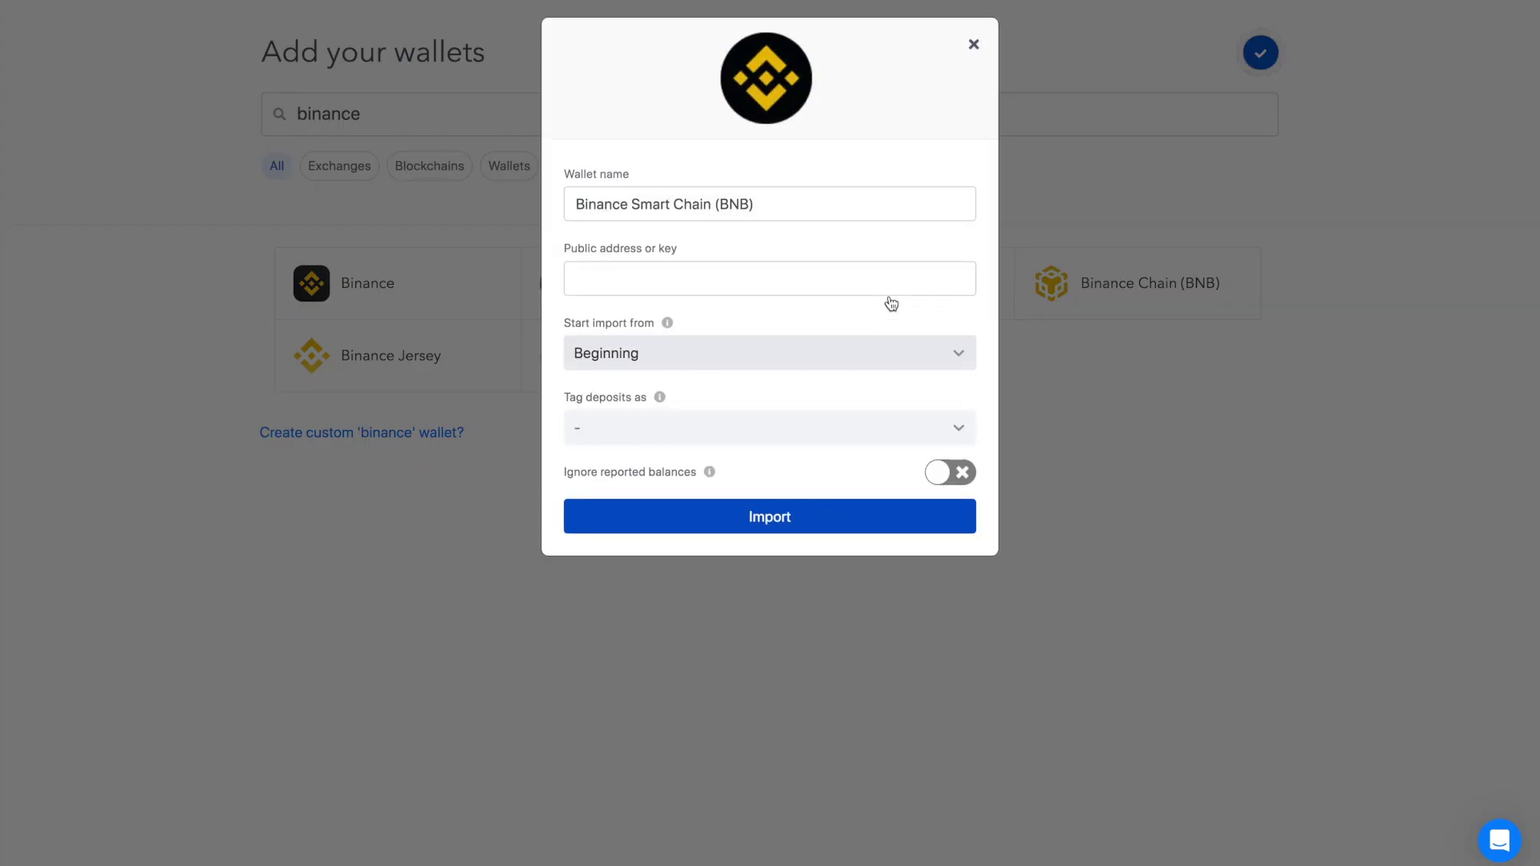
pyautogui.click(1163, 282)
pyautogui.click(1087, 280)
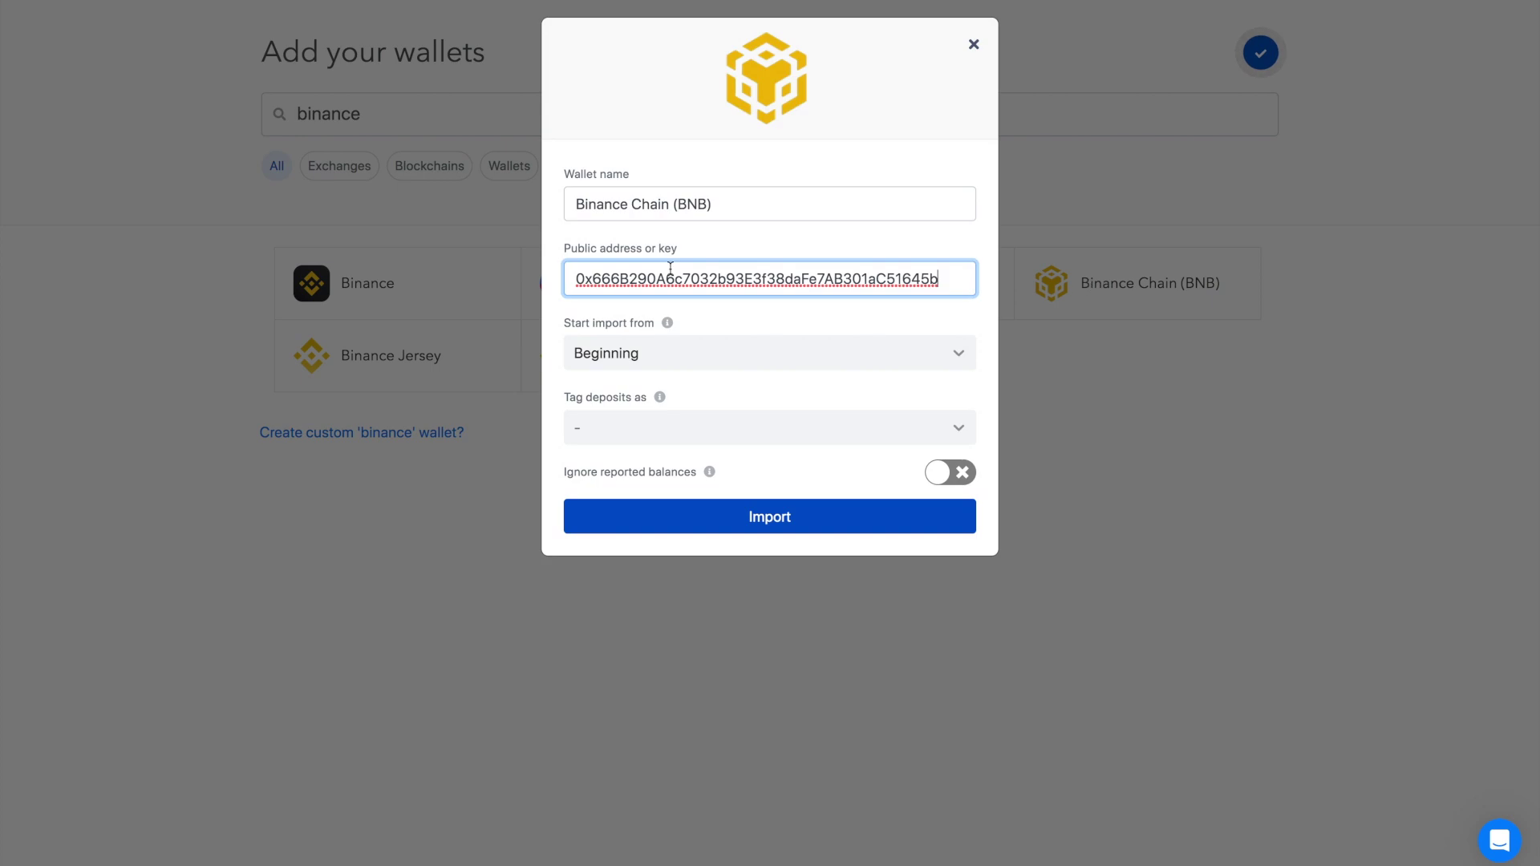
pyautogui.doubleClick(808, 266)
pyautogui.click(738, 503)
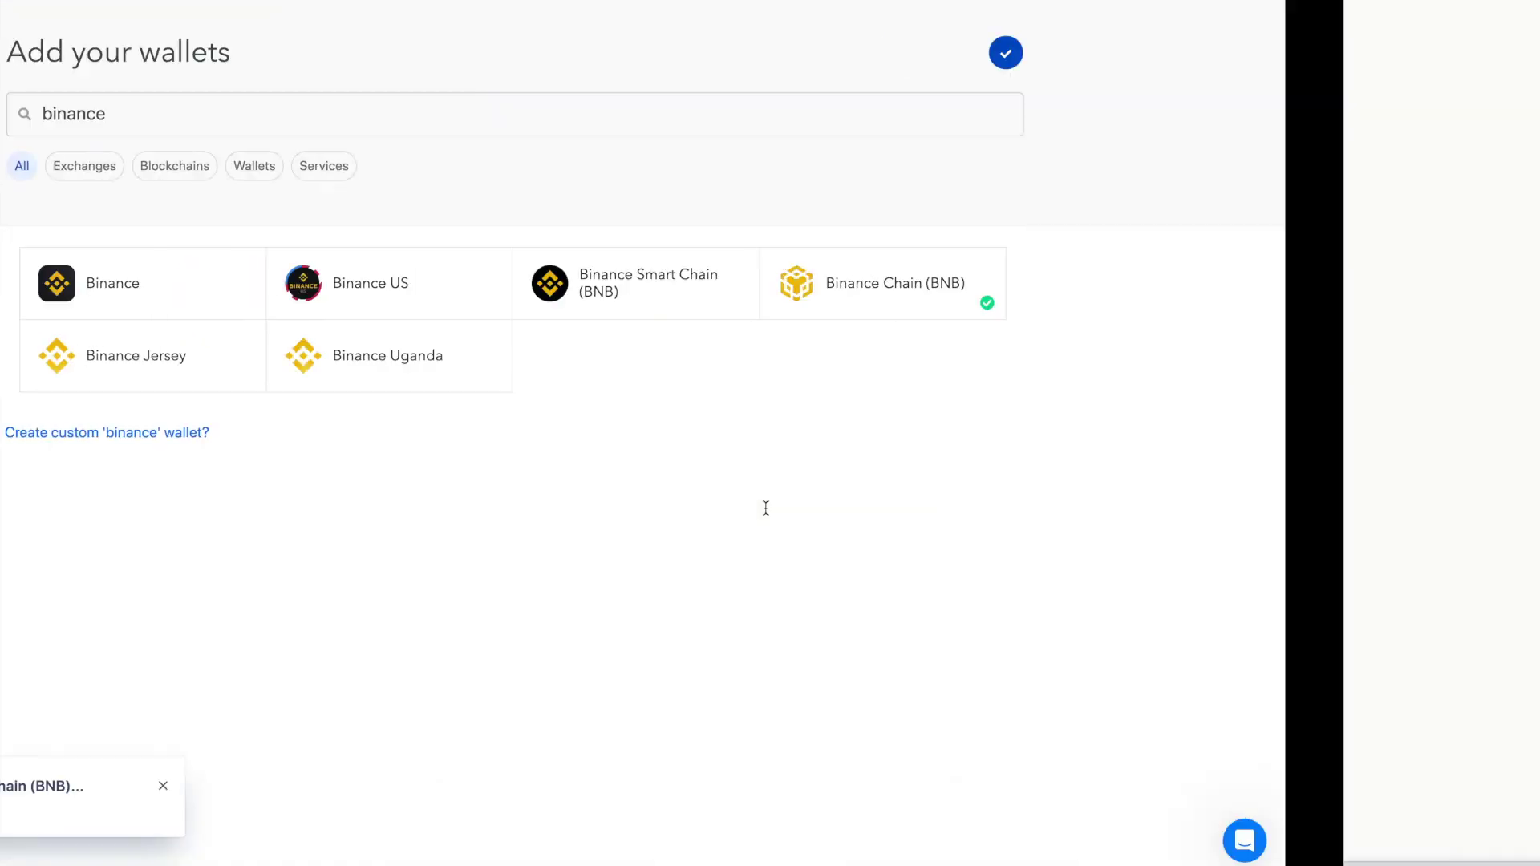
# - Add the MetaMask (ETH) wallet with auto-sync using the pasted Ethereum address
pyautogui.write('ethereu')
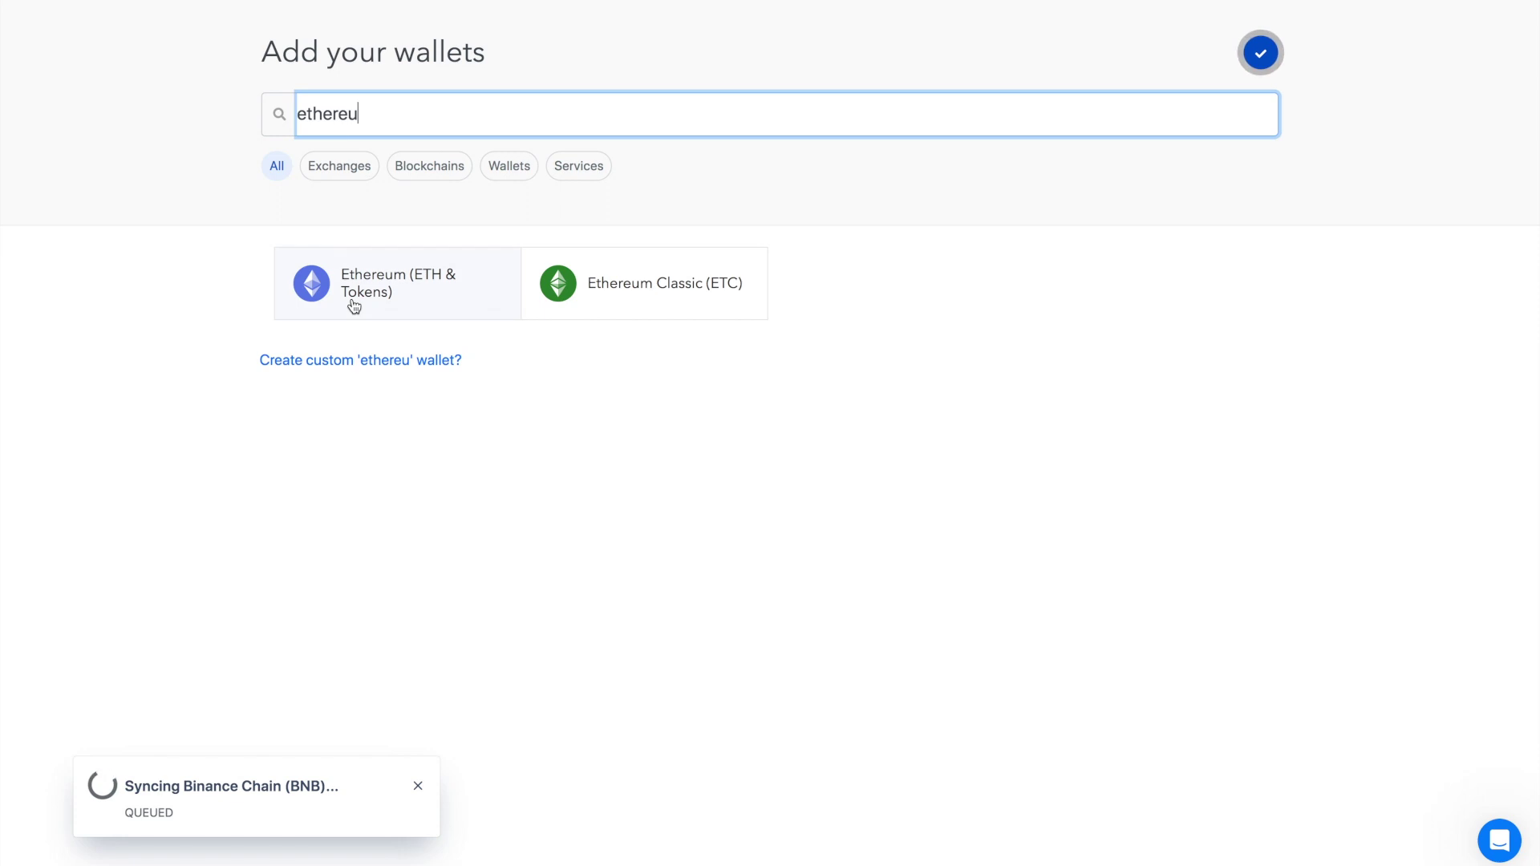
pyautogui.doubleClick(333, 114)
pyautogui.write('metamask')
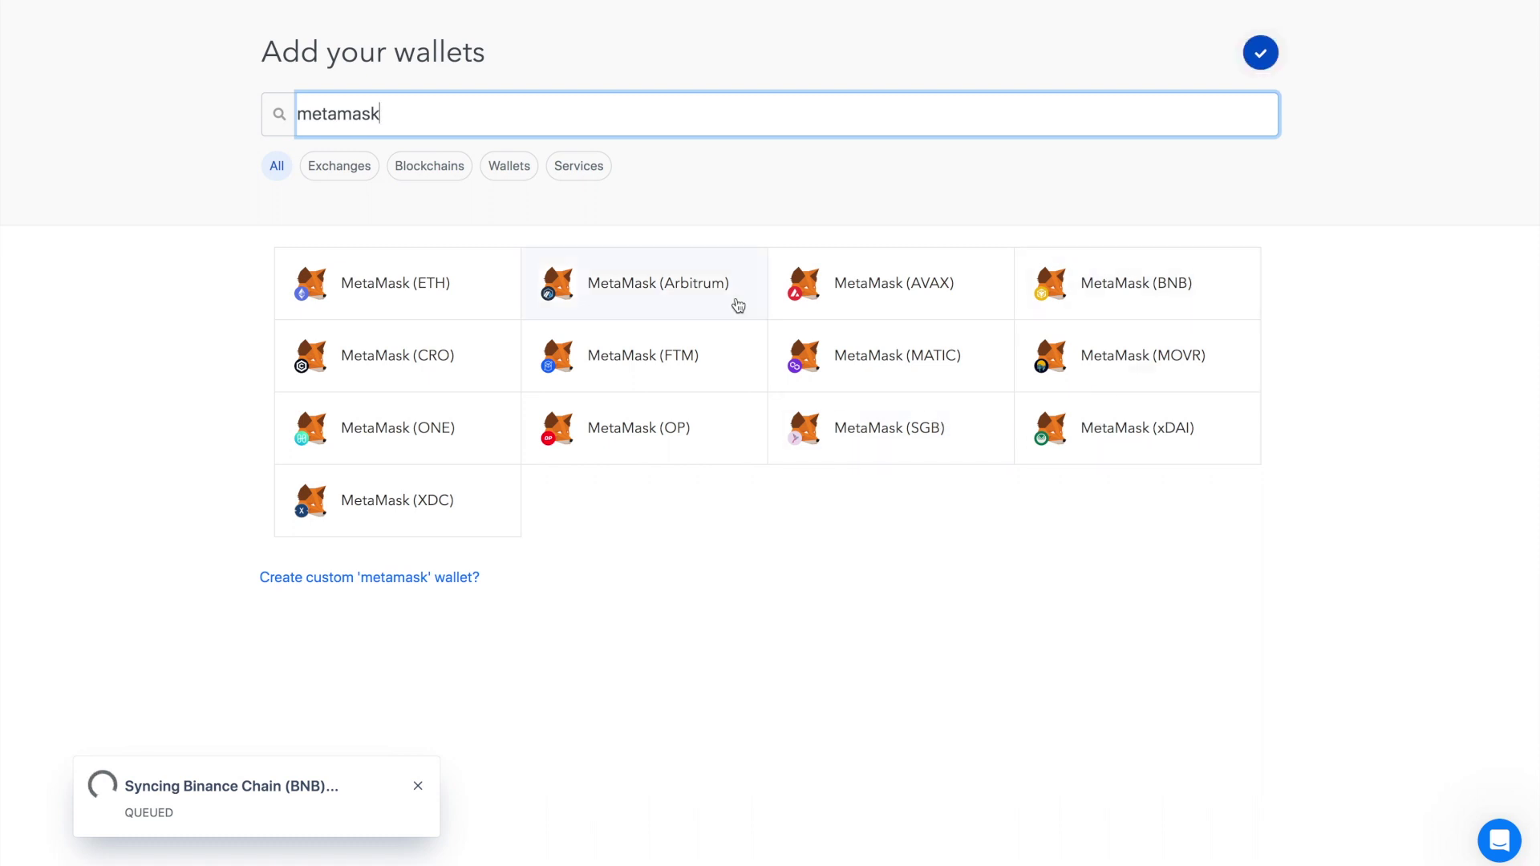
pyautogui.click(385, 284)
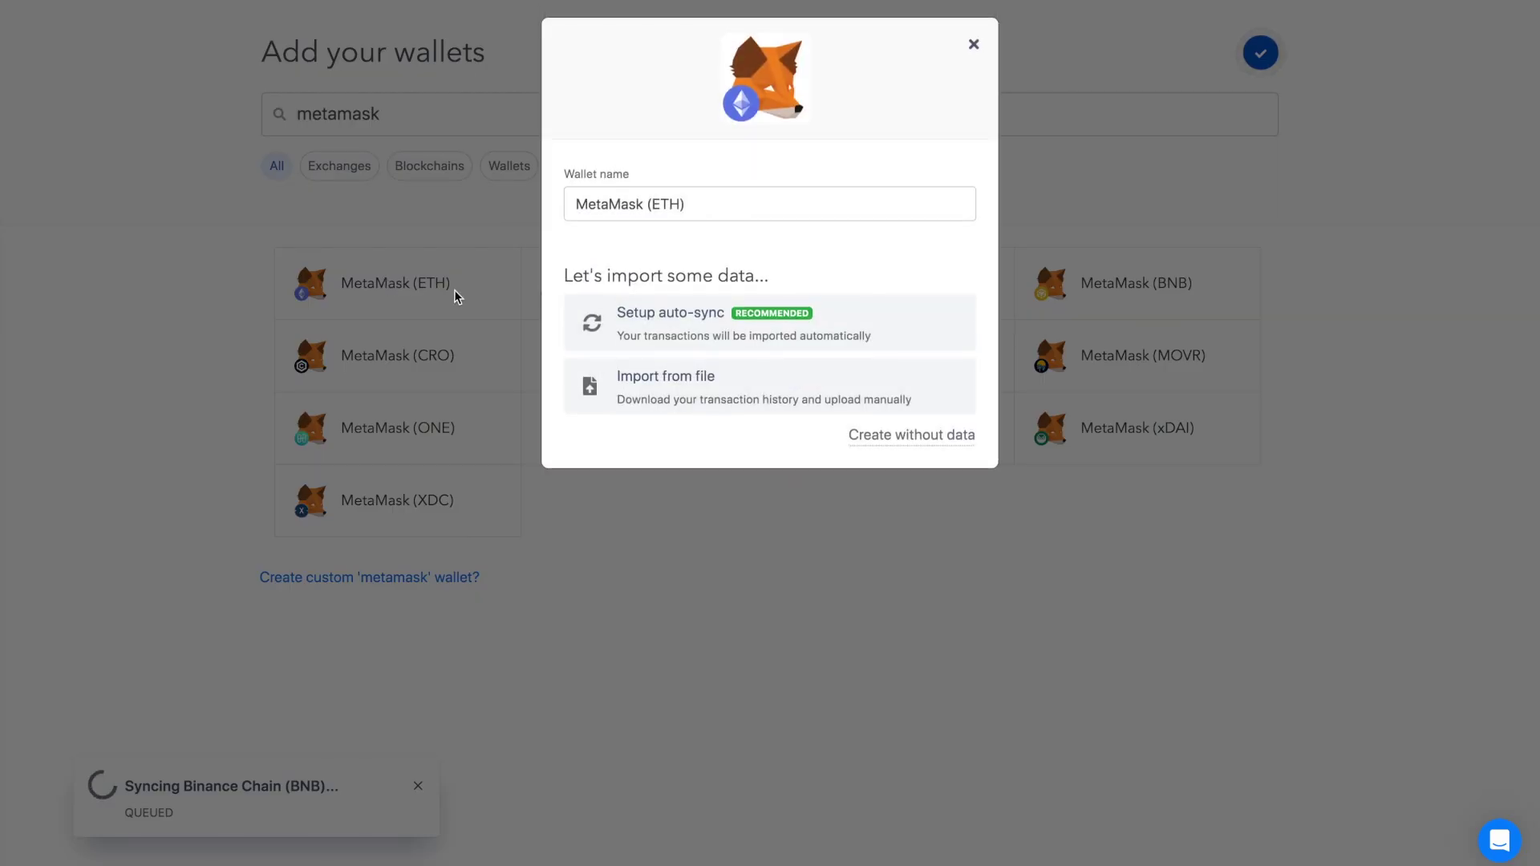
pyautogui.click(667, 329)
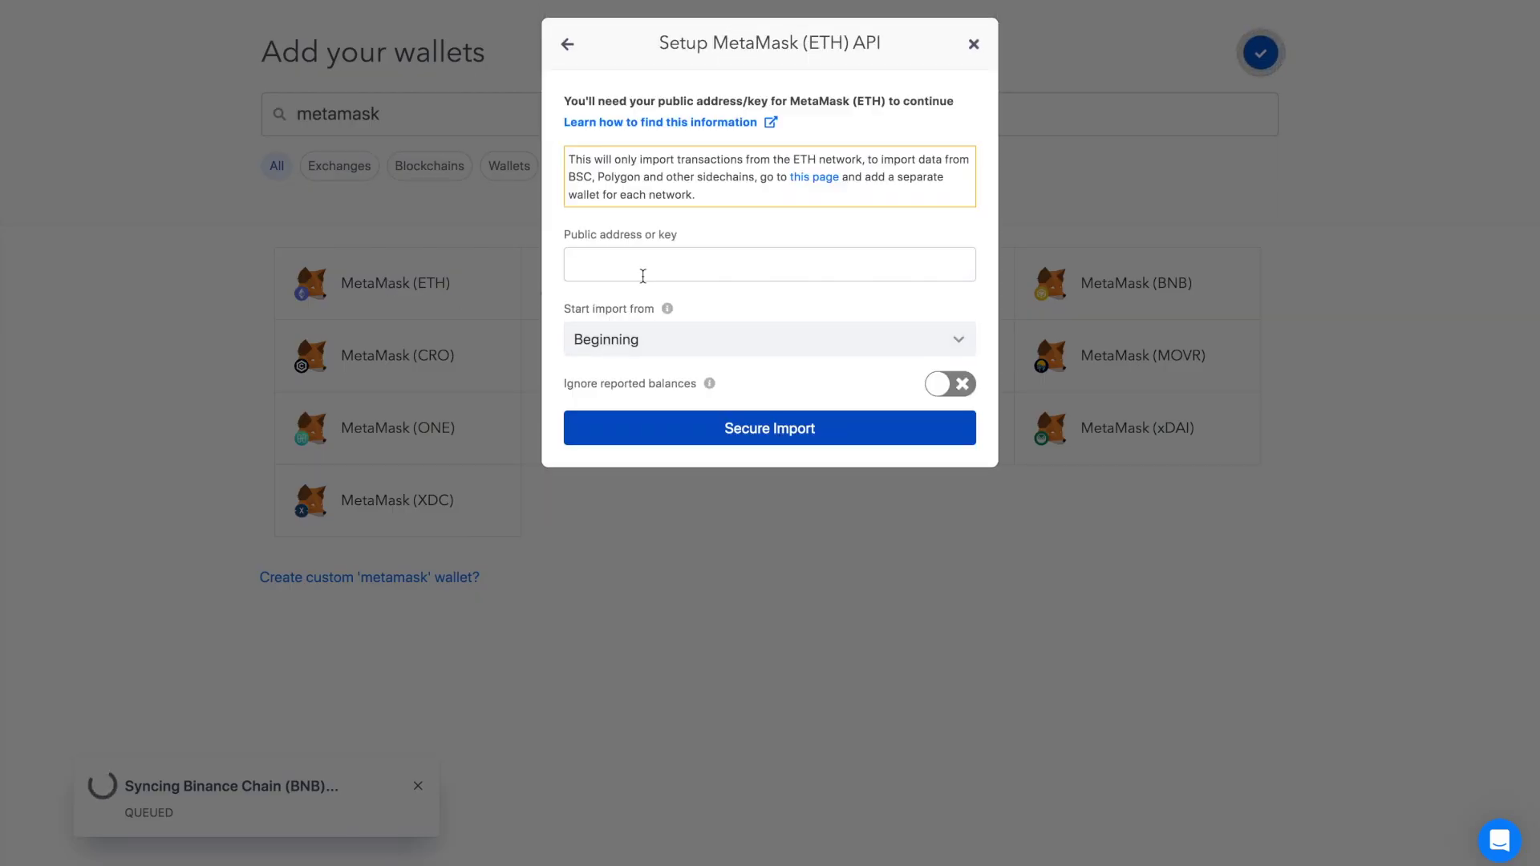
pyautogui.click(567, 45)
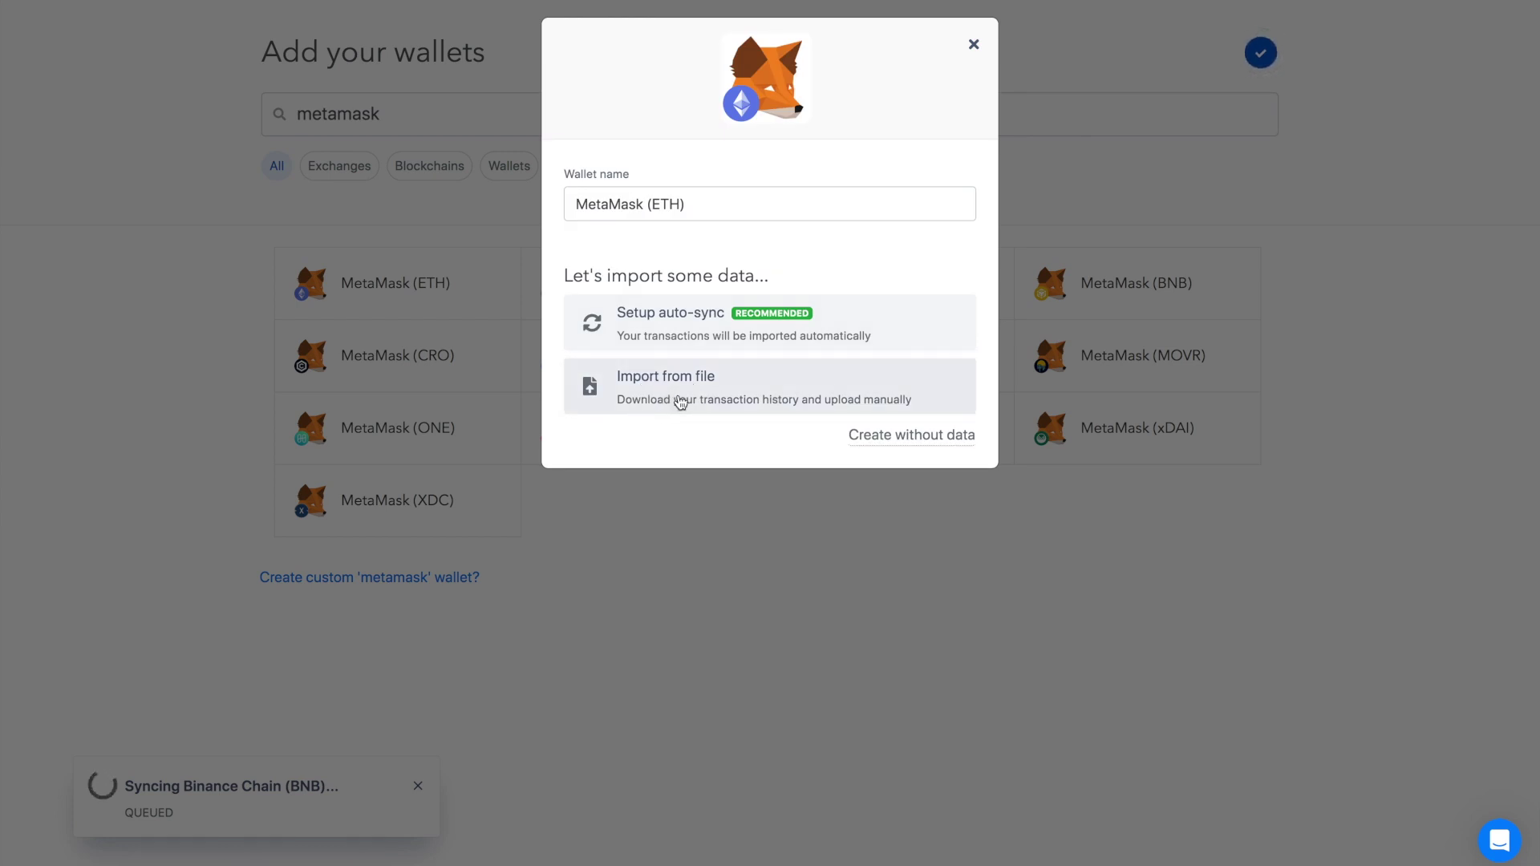
pyautogui.click(670, 327)
pyautogui.click(678, 261)
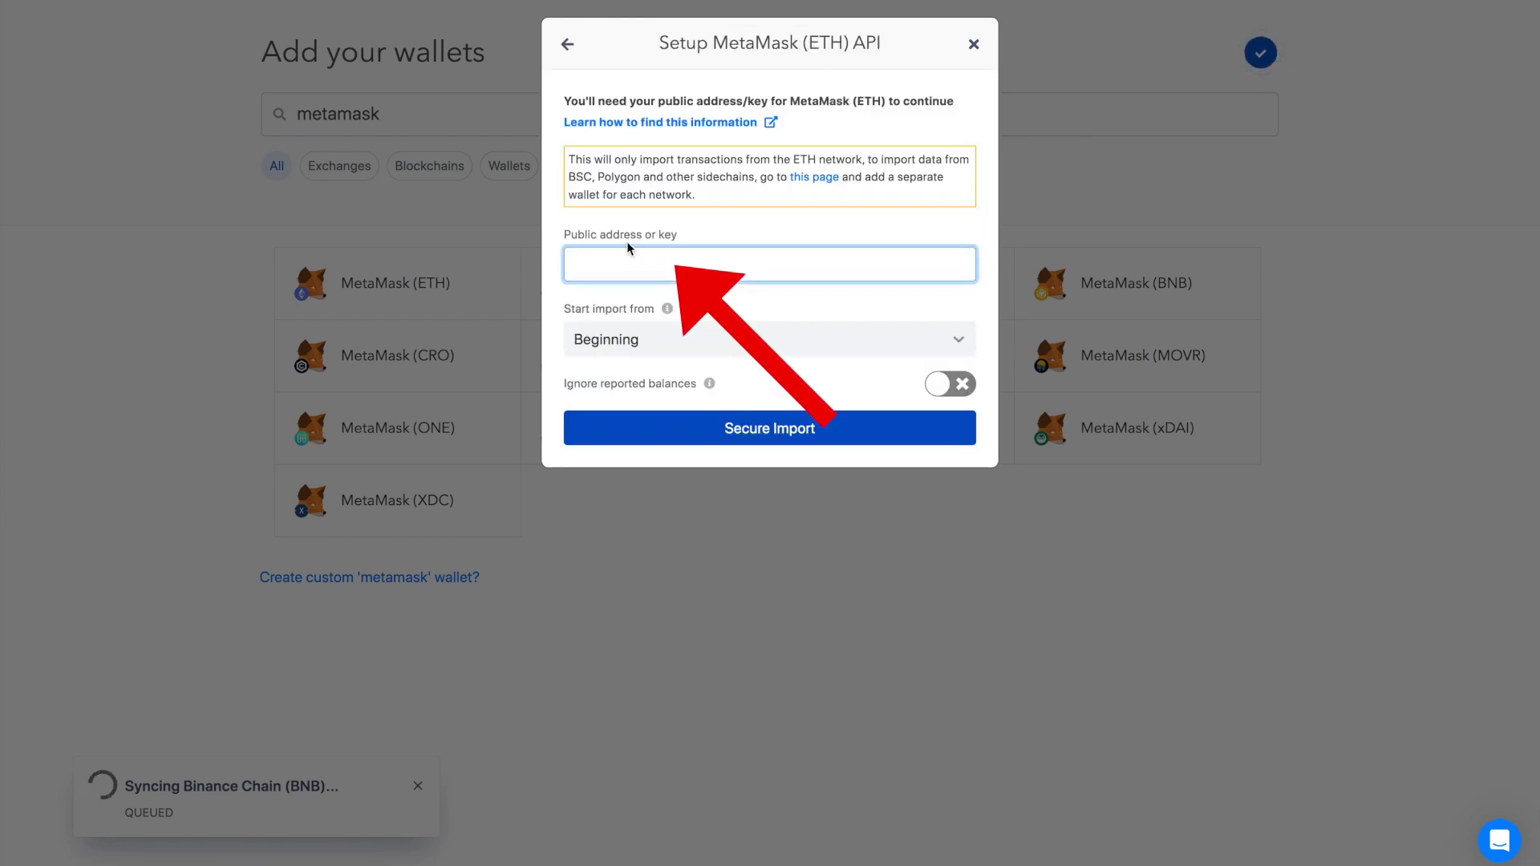
pyautogui.hotkey('ctrl', 'v')
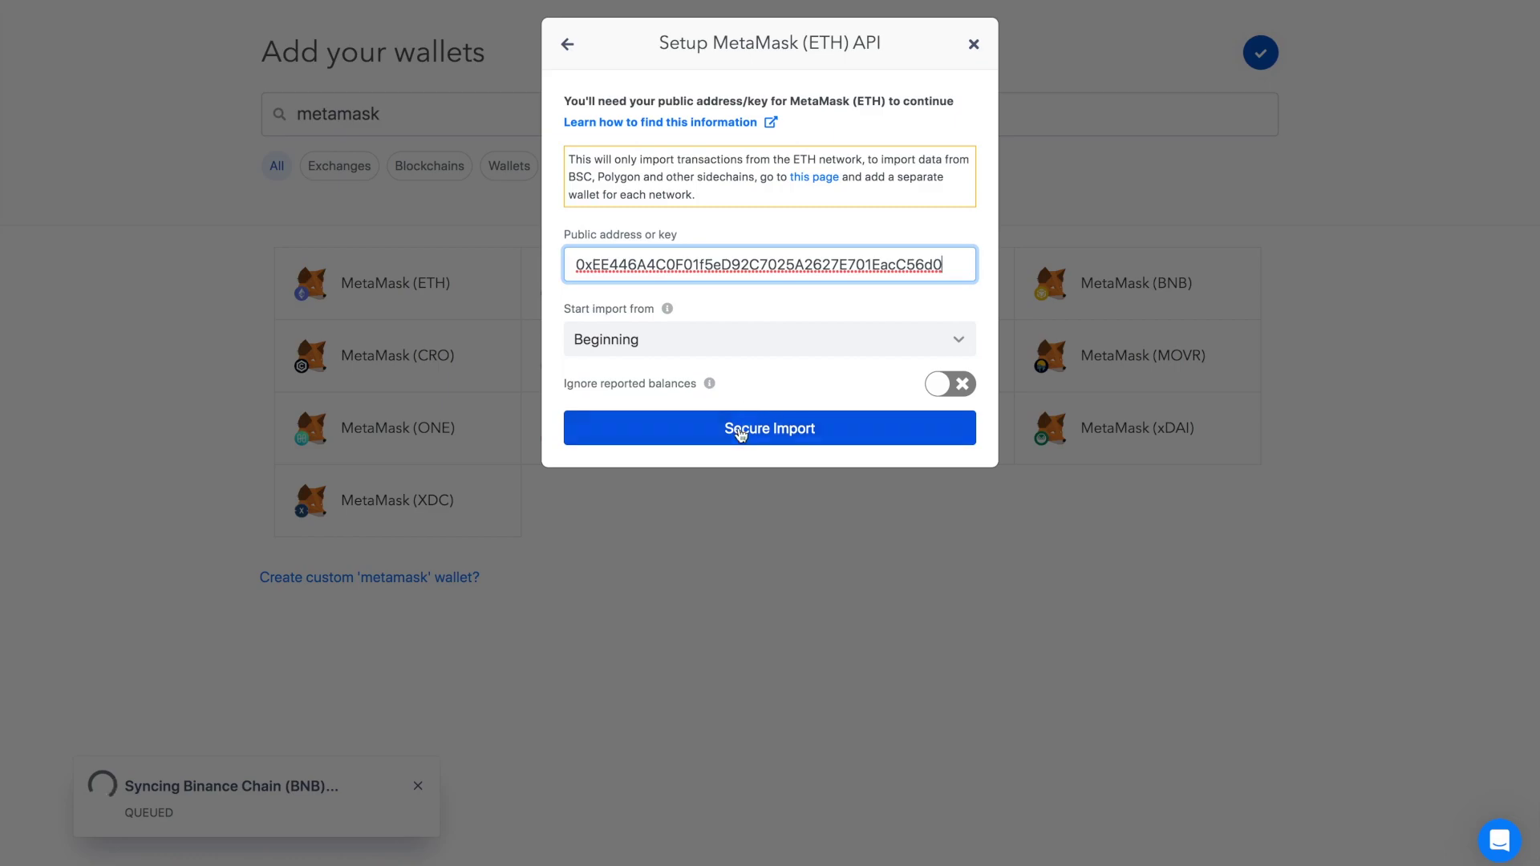
pyautogui.click(739, 433)
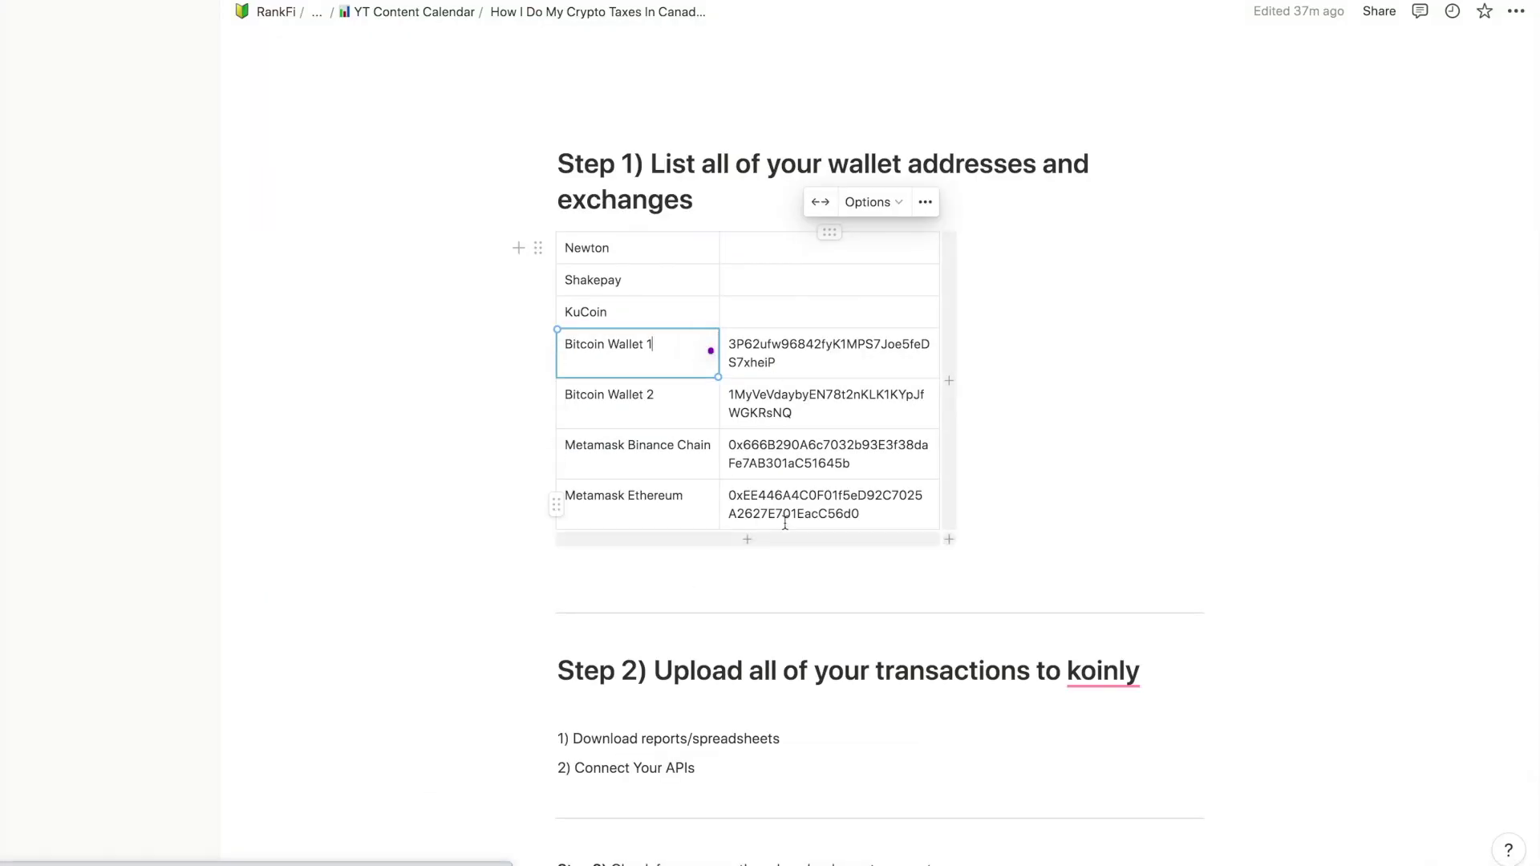
# - Copy the Bitcoin Wallet 1 address from Notion and import it as a Bitcoin (BTC) wallet
pyautogui.click(775, 358)
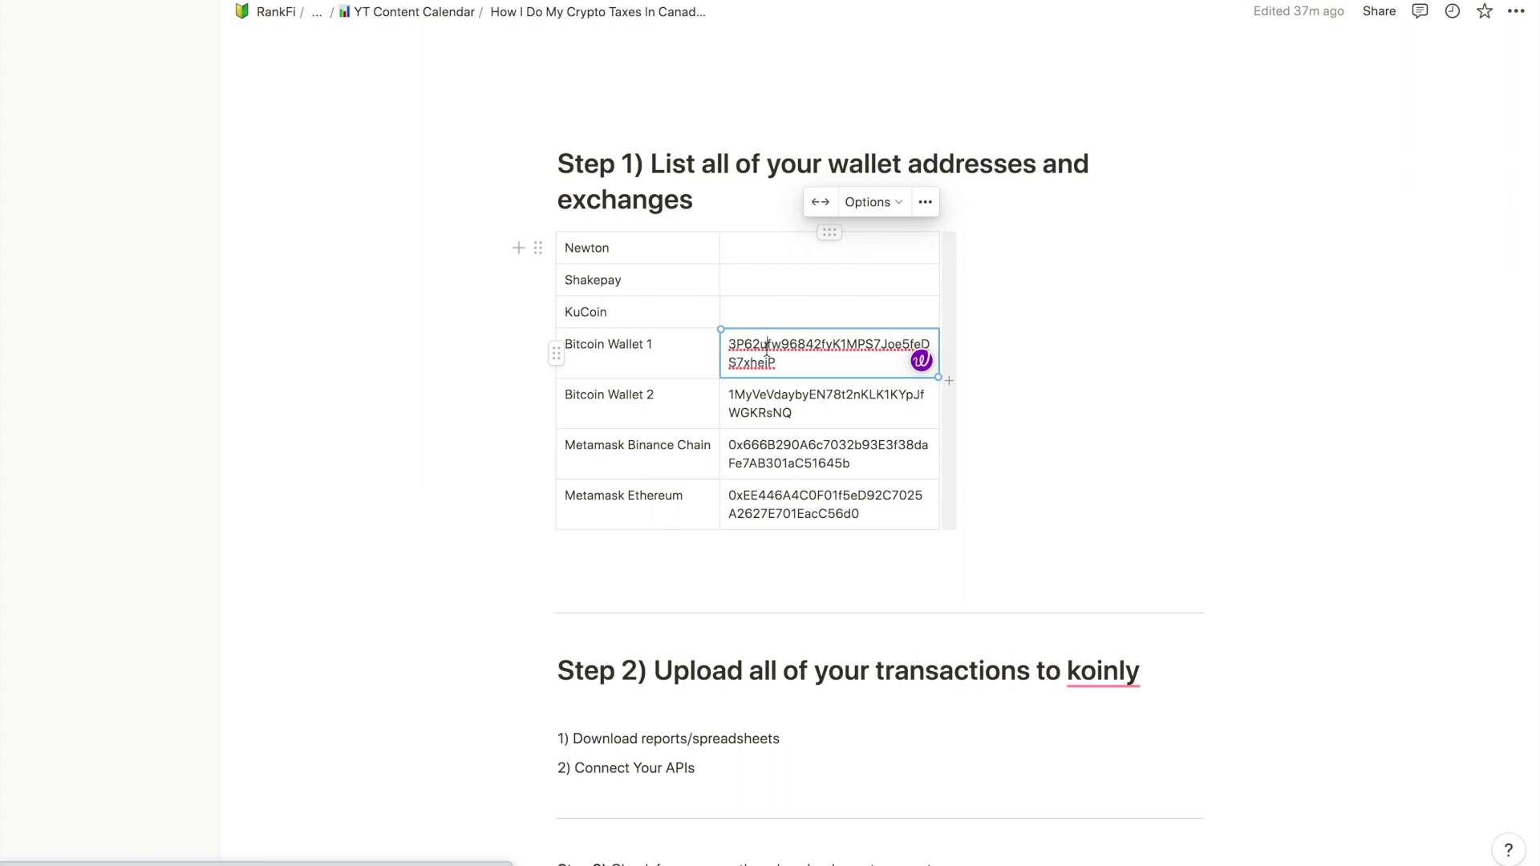
pyautogui.doubleClick(766, 348)
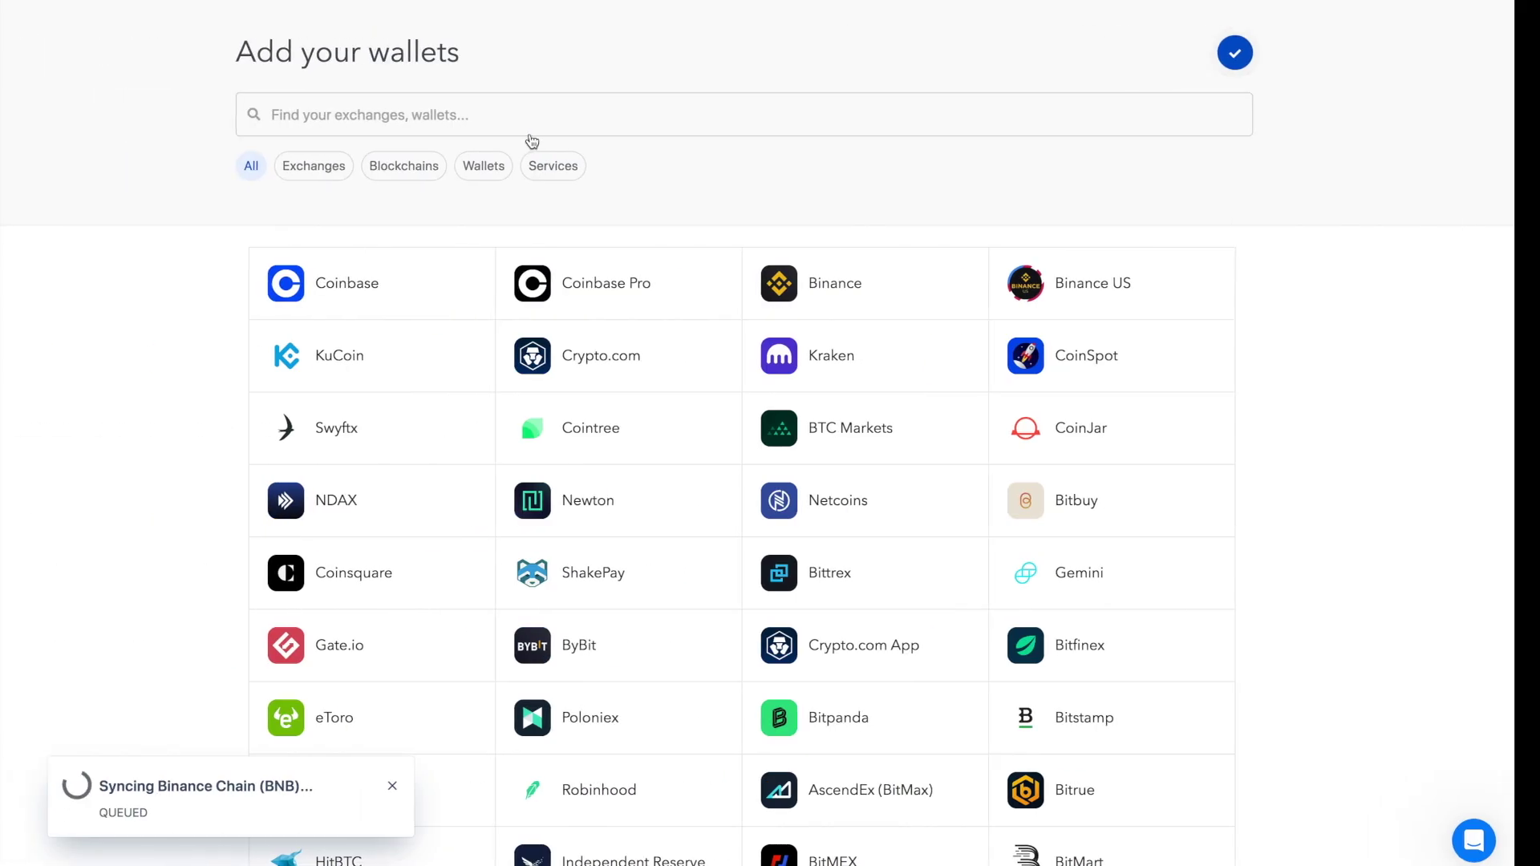
pyautogui.click(457, 112)
pyautogui.write('bitcoin')
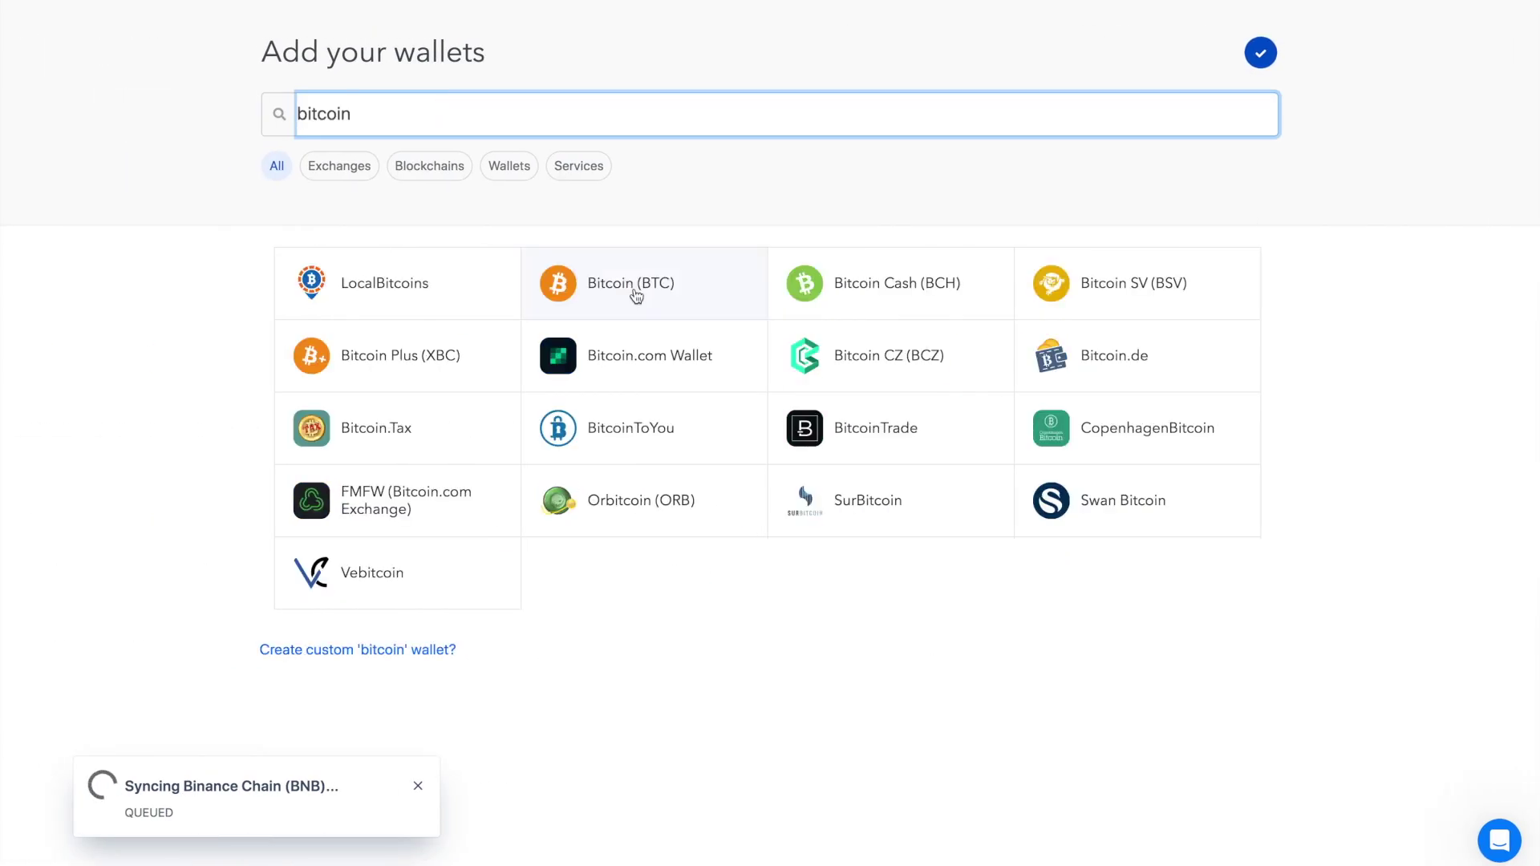
pyautogui.click(636, 296)
pyautogui.click(610, 340)
pyautogui.hotkey('ctrl', 'v')
pyautogui.click(677, 591)
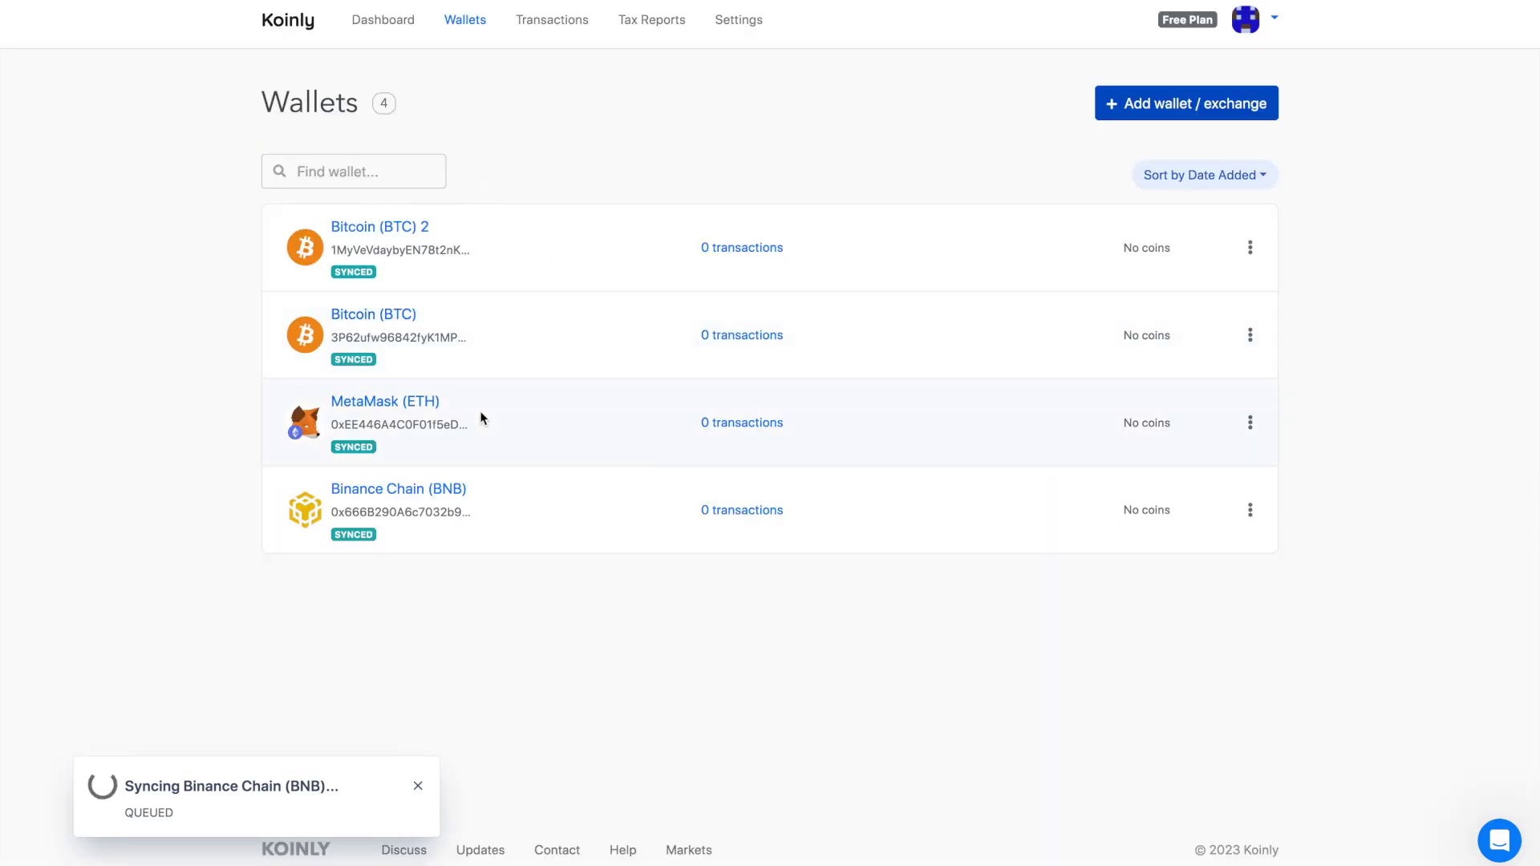
pyautogui.hotkey('ctrl', 'Right')
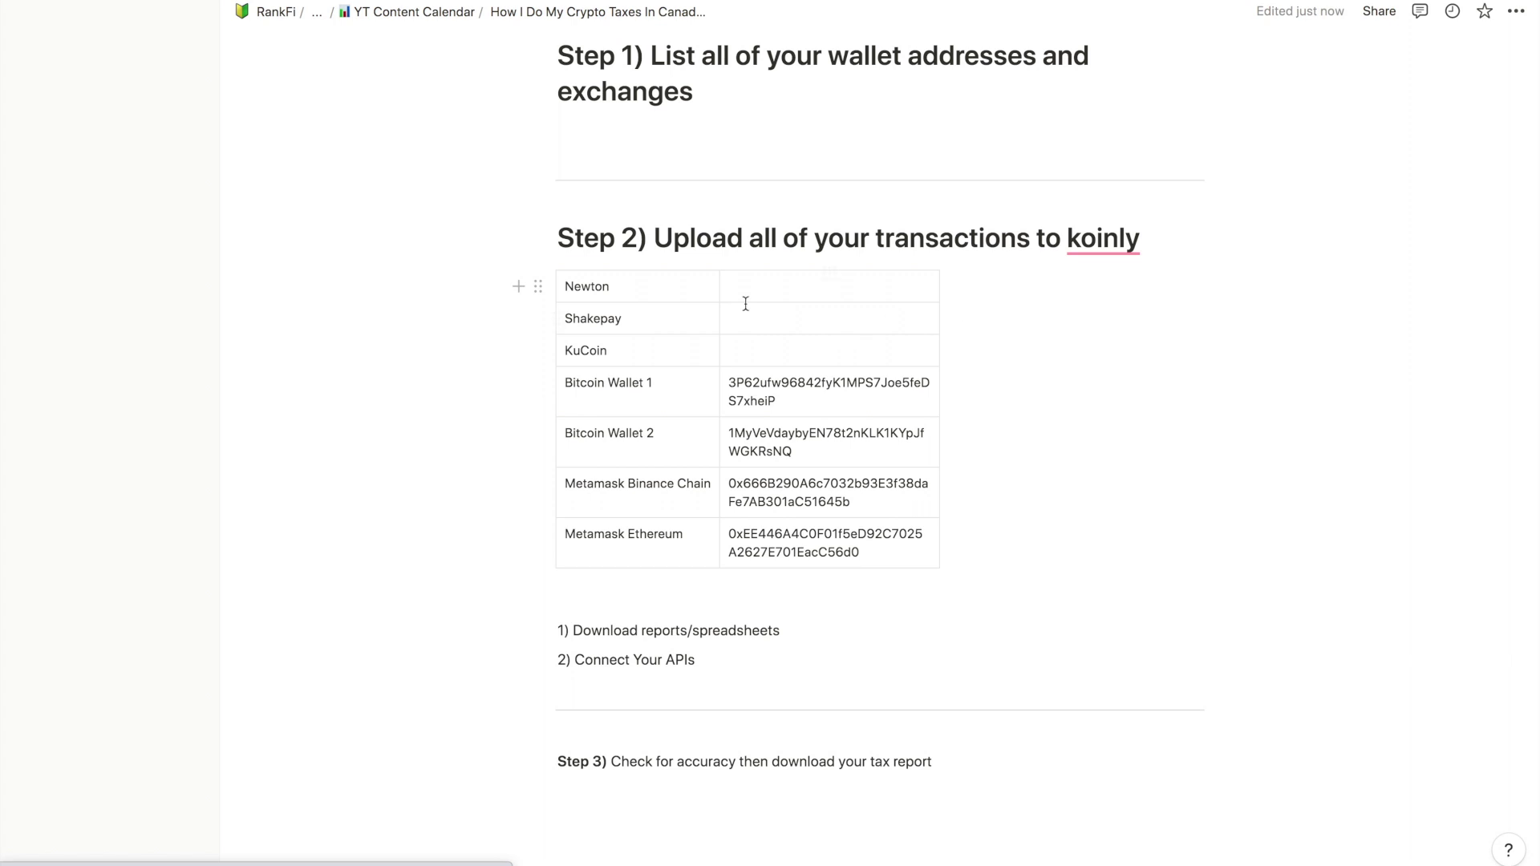
pyautogui.scroll(-2, 614, 293)
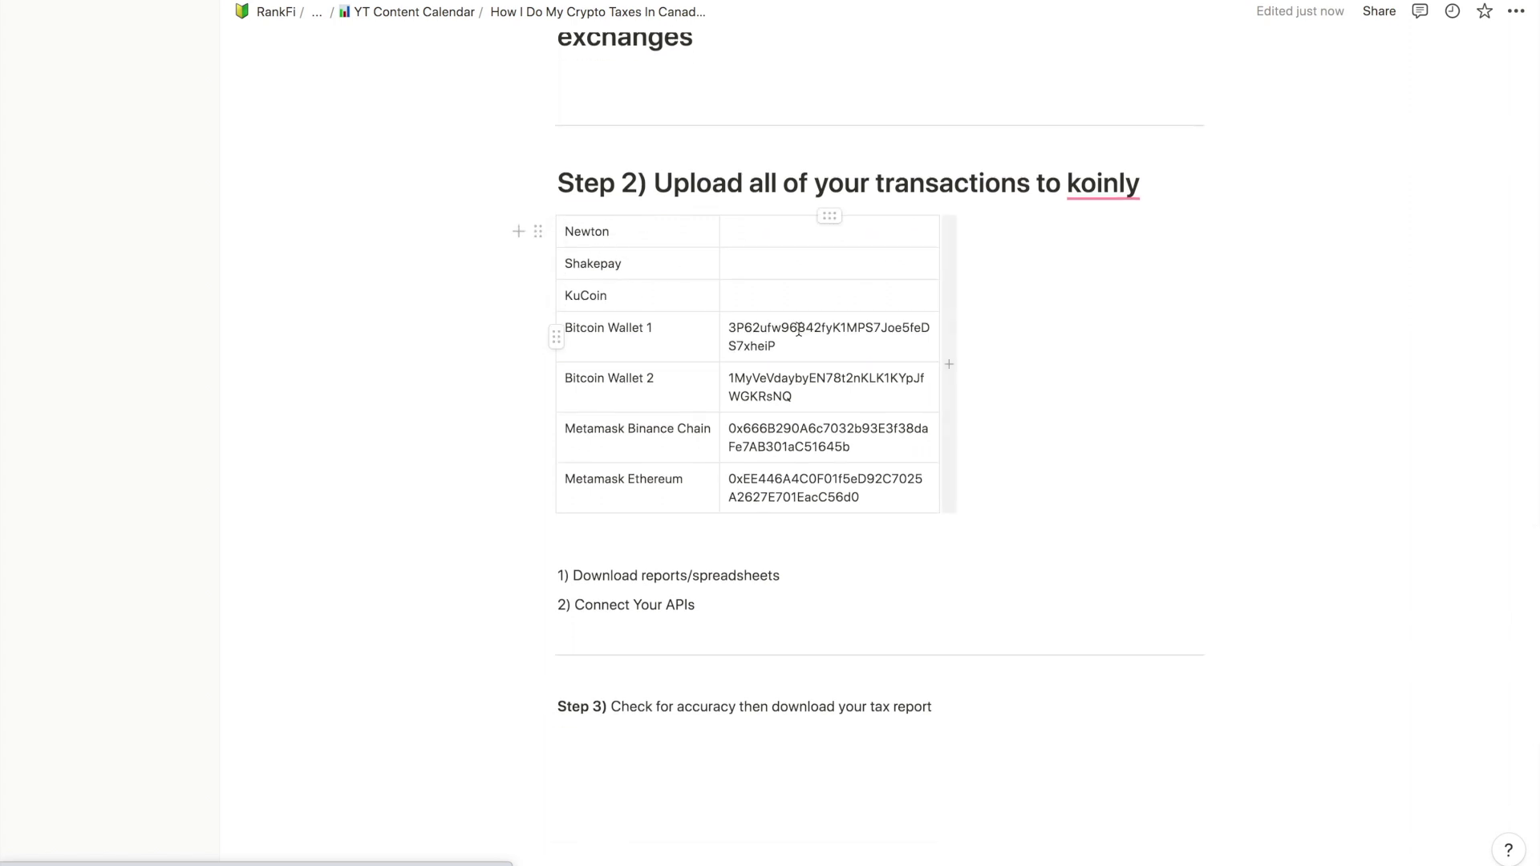
pyautogui.moveTo(677, 234); pyautogui.dragTo(507, 263)
pyautogui.click(460, 277)
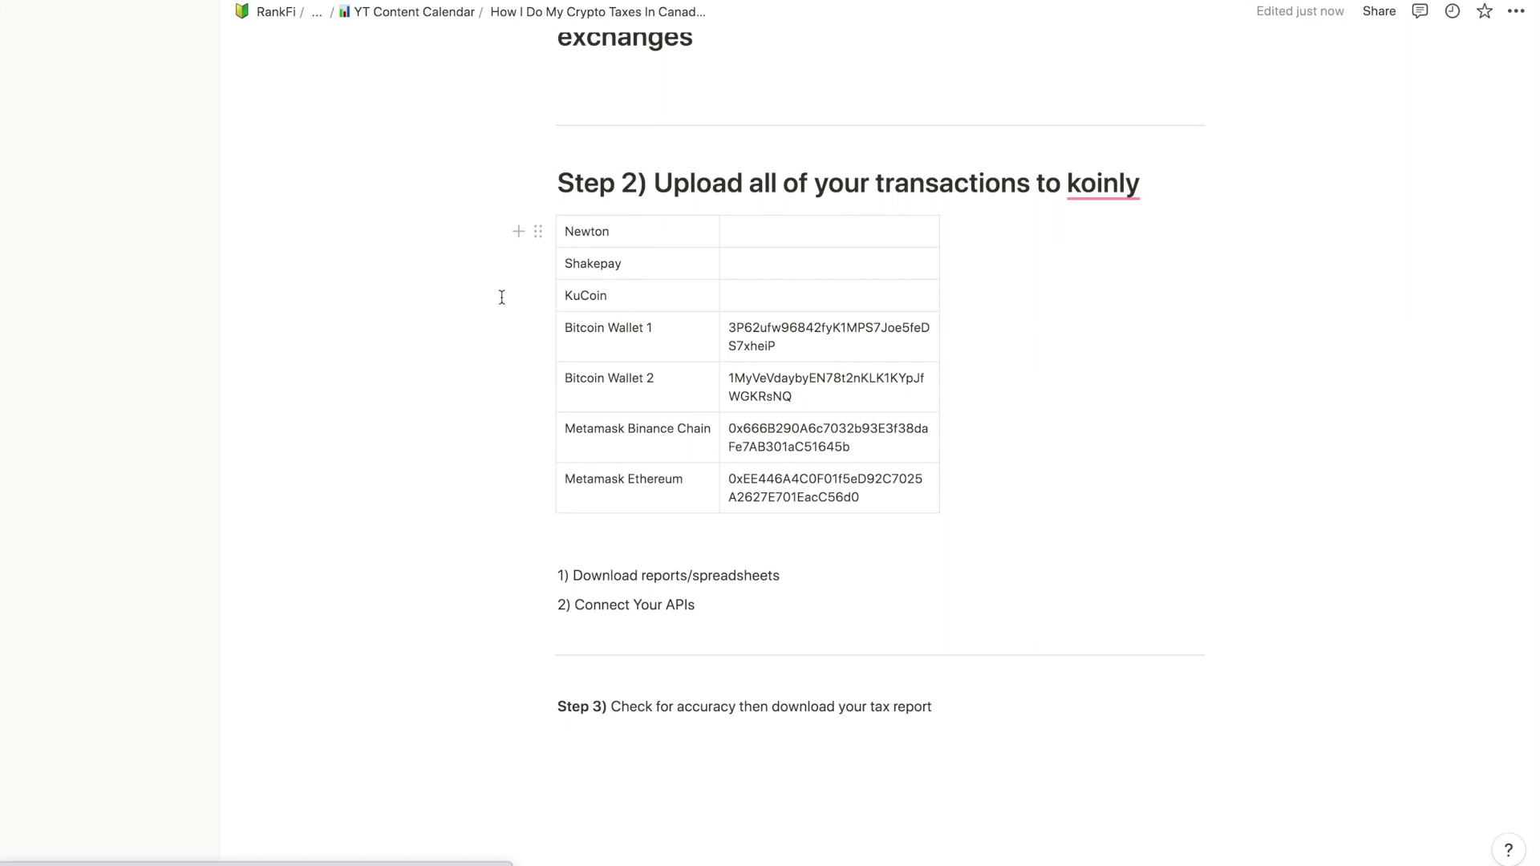
pyautogui.tripleClick(665, 575)
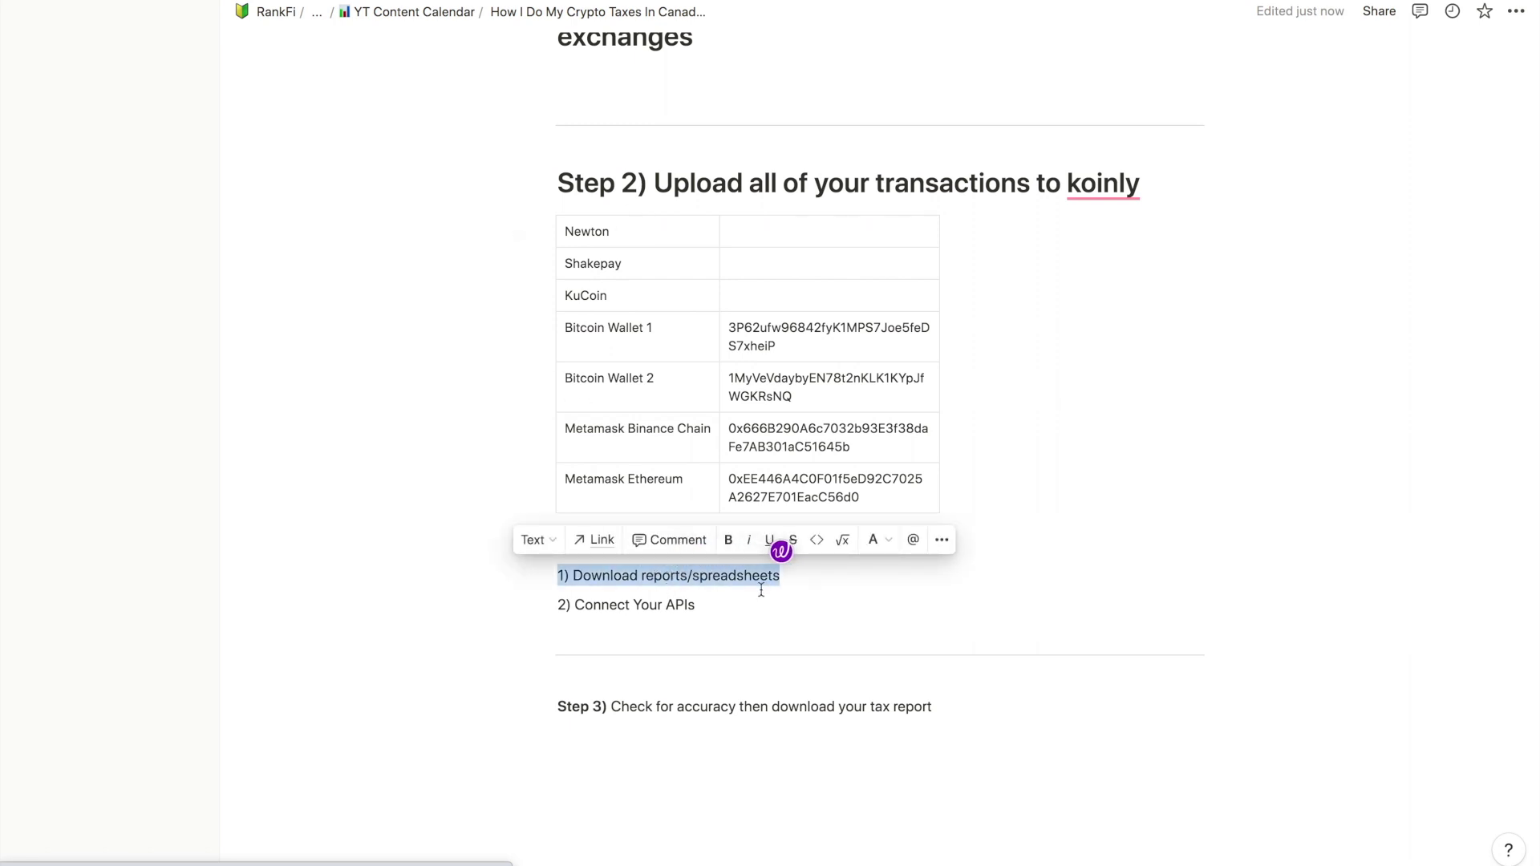
pyautogui.click(773, 597)
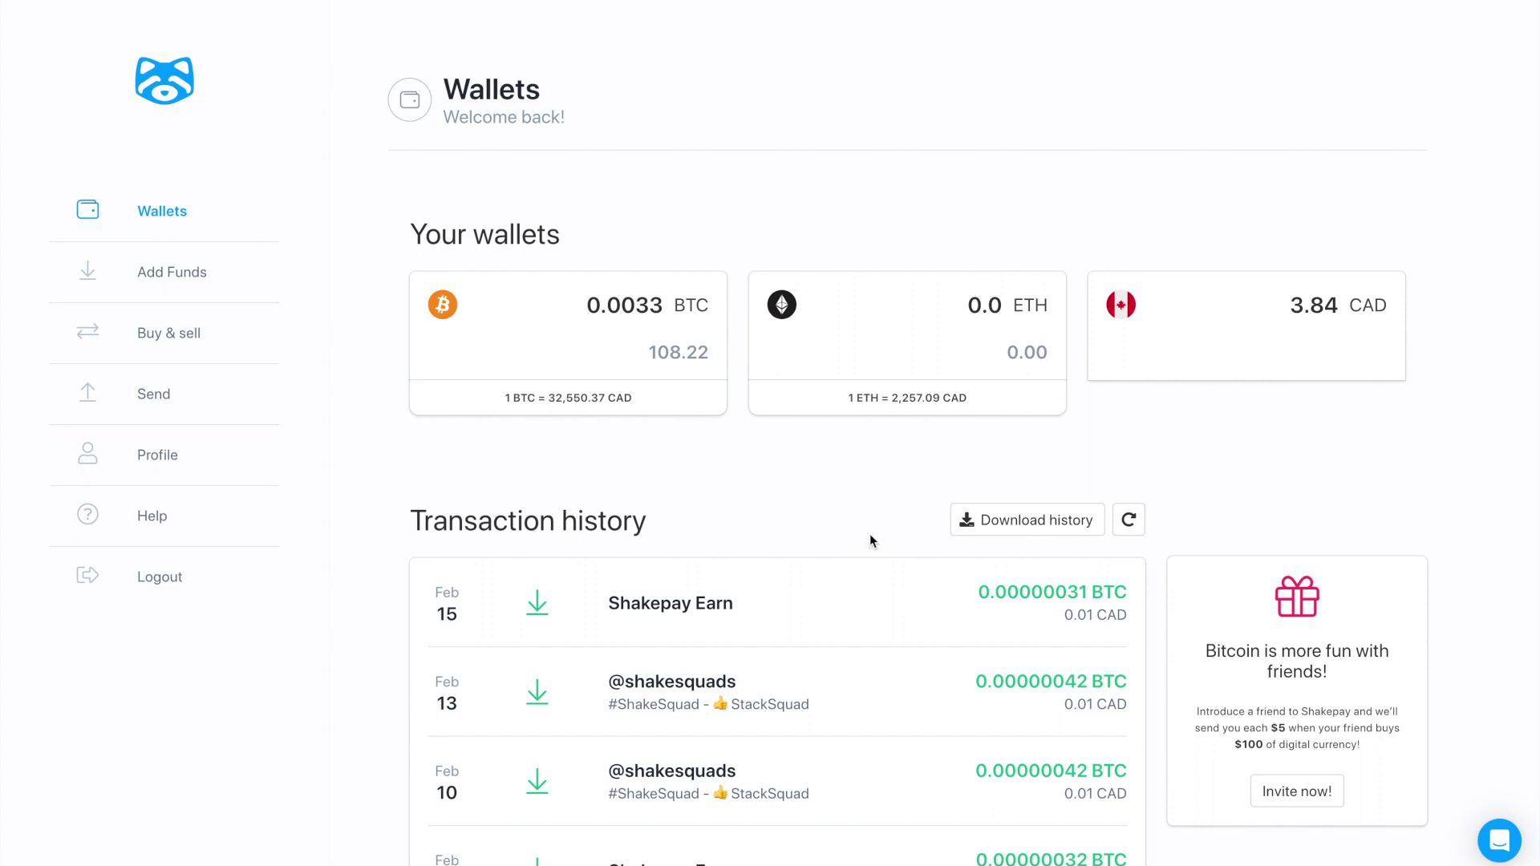
# - Download the Shakepay transaction history from the Wallets page
pyautogui.click(1047, 533)
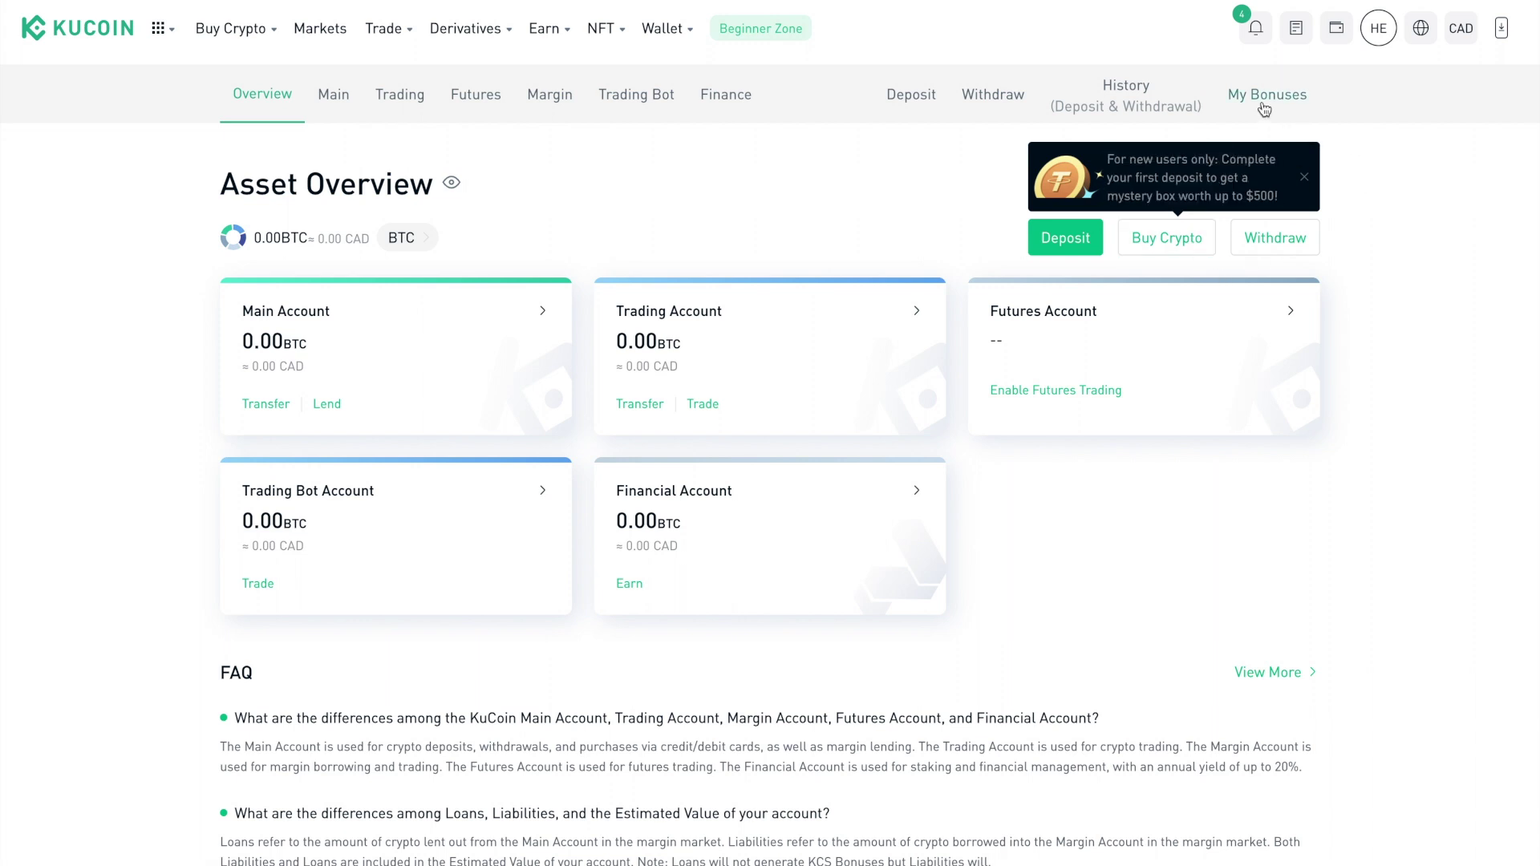
# - Show KuCoin's Spot order history filtered to the past 1 Year
pyautogui.moveTo(1301, 33)
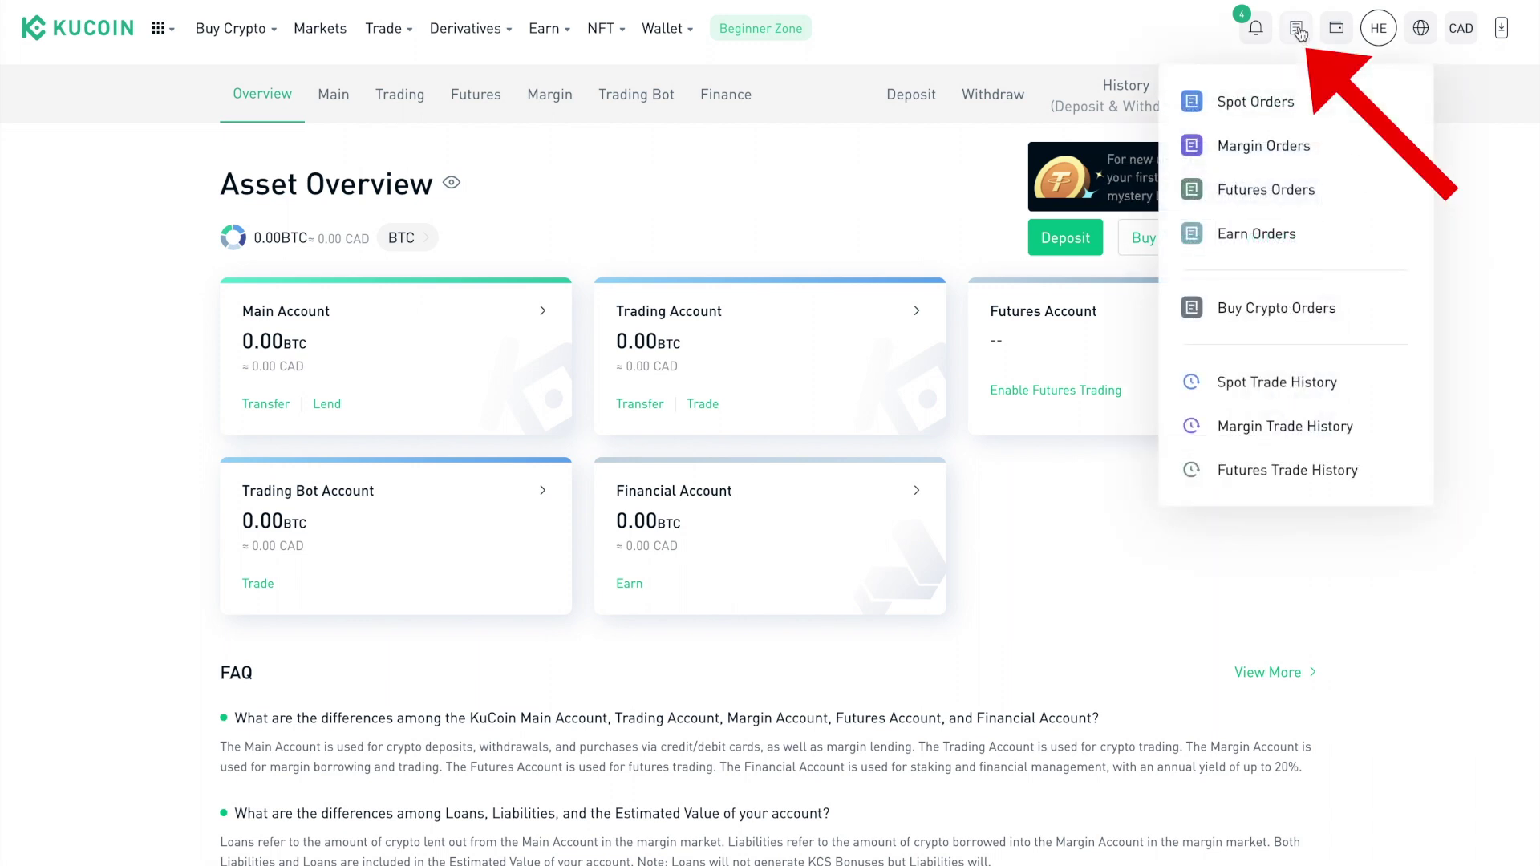
pyautogui.click(1312, 385)
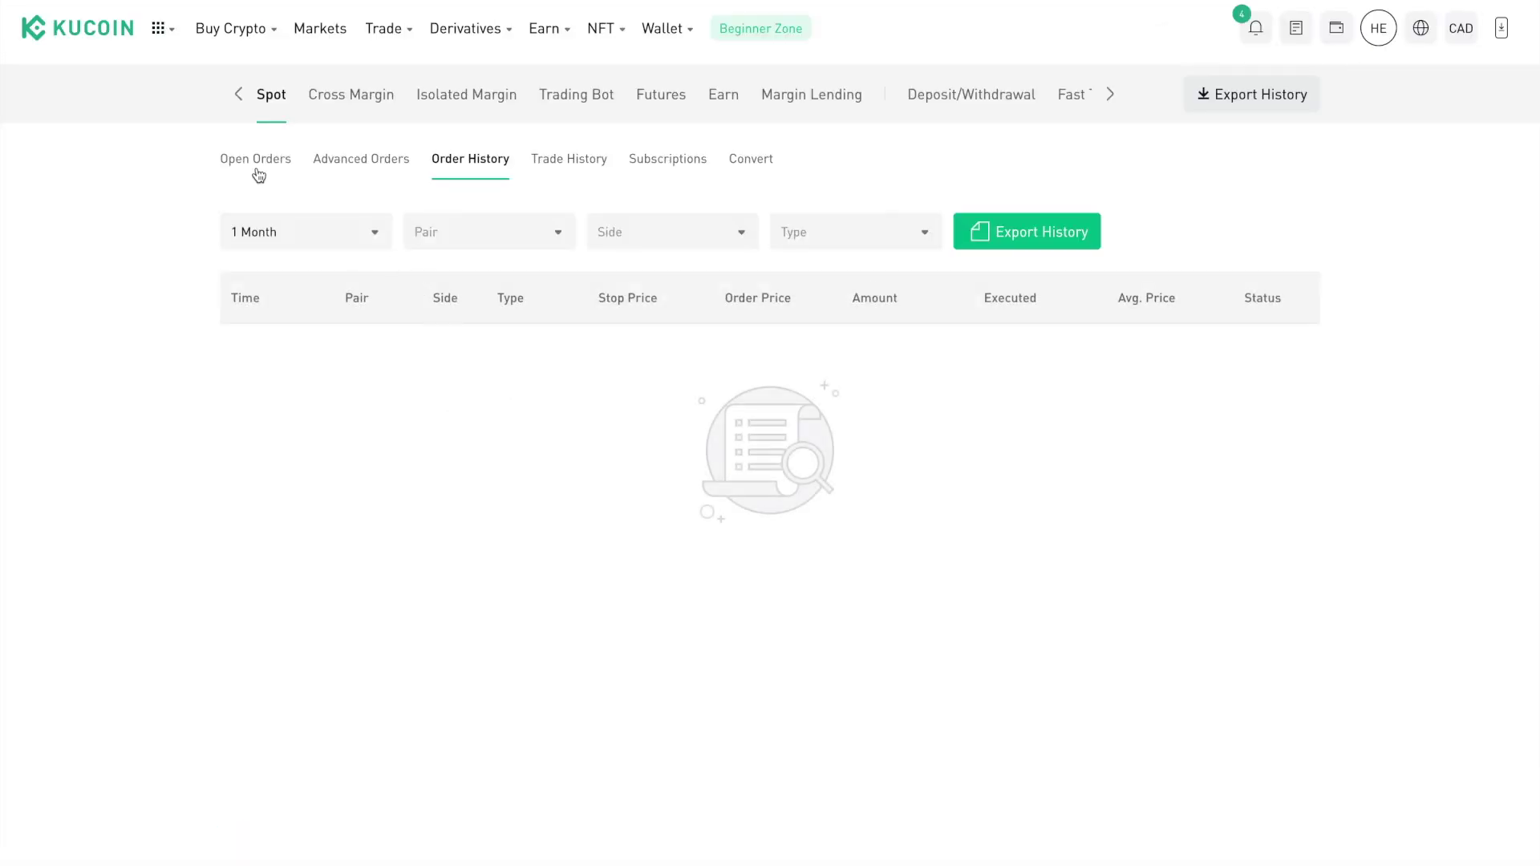
pyautogui.click(365, 242)
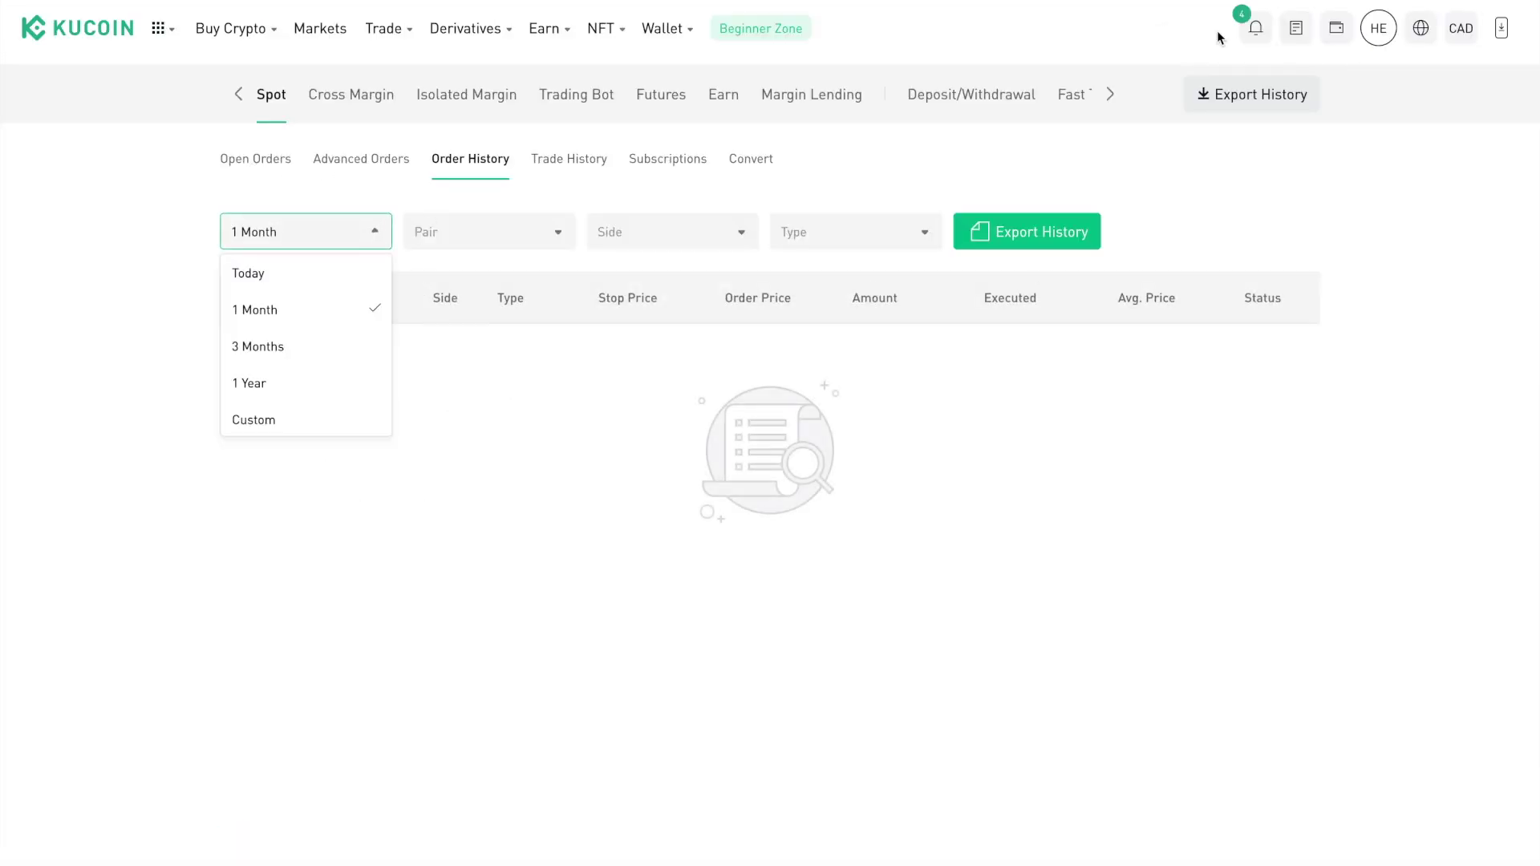
pyautogui.click(239, 385)
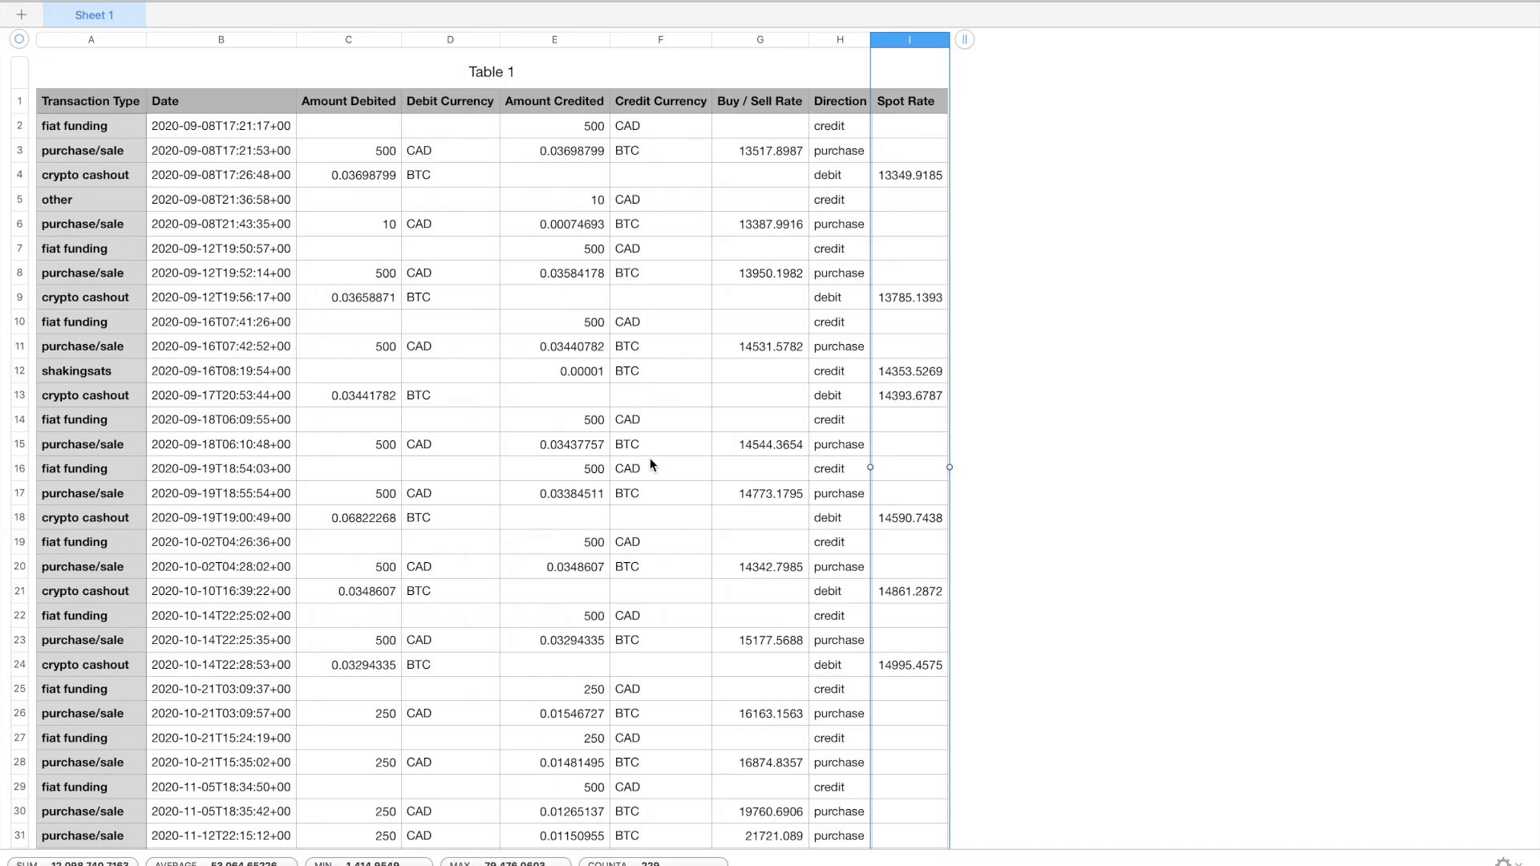
pyautogui.scroll(1, 651, 464)
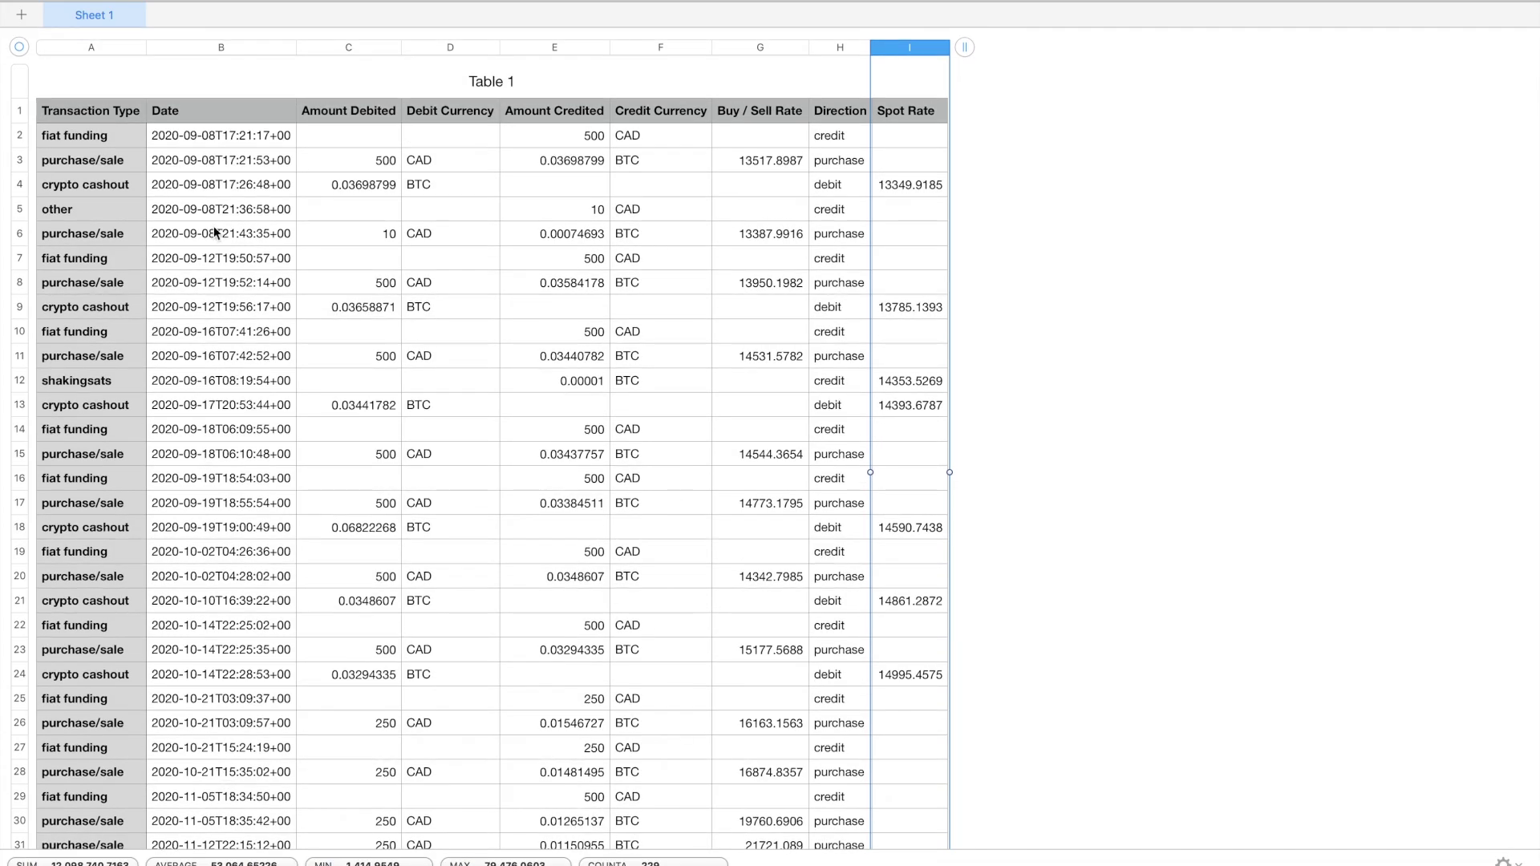
pyautogui.moveTo(92, 48); pyautogui.dragTo(880, 58)
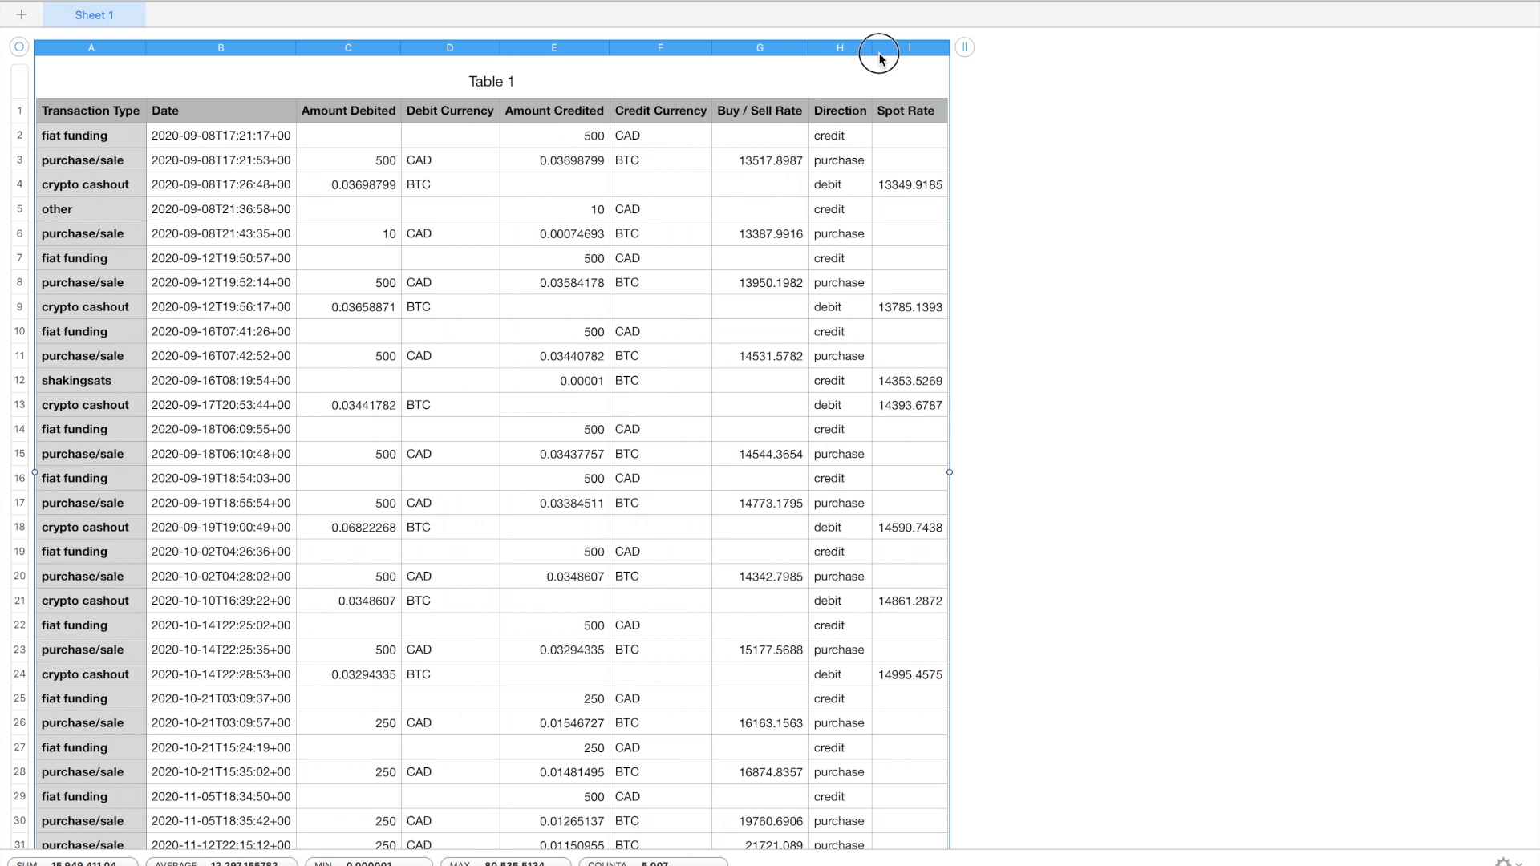
pyautogui.click(653, 263)
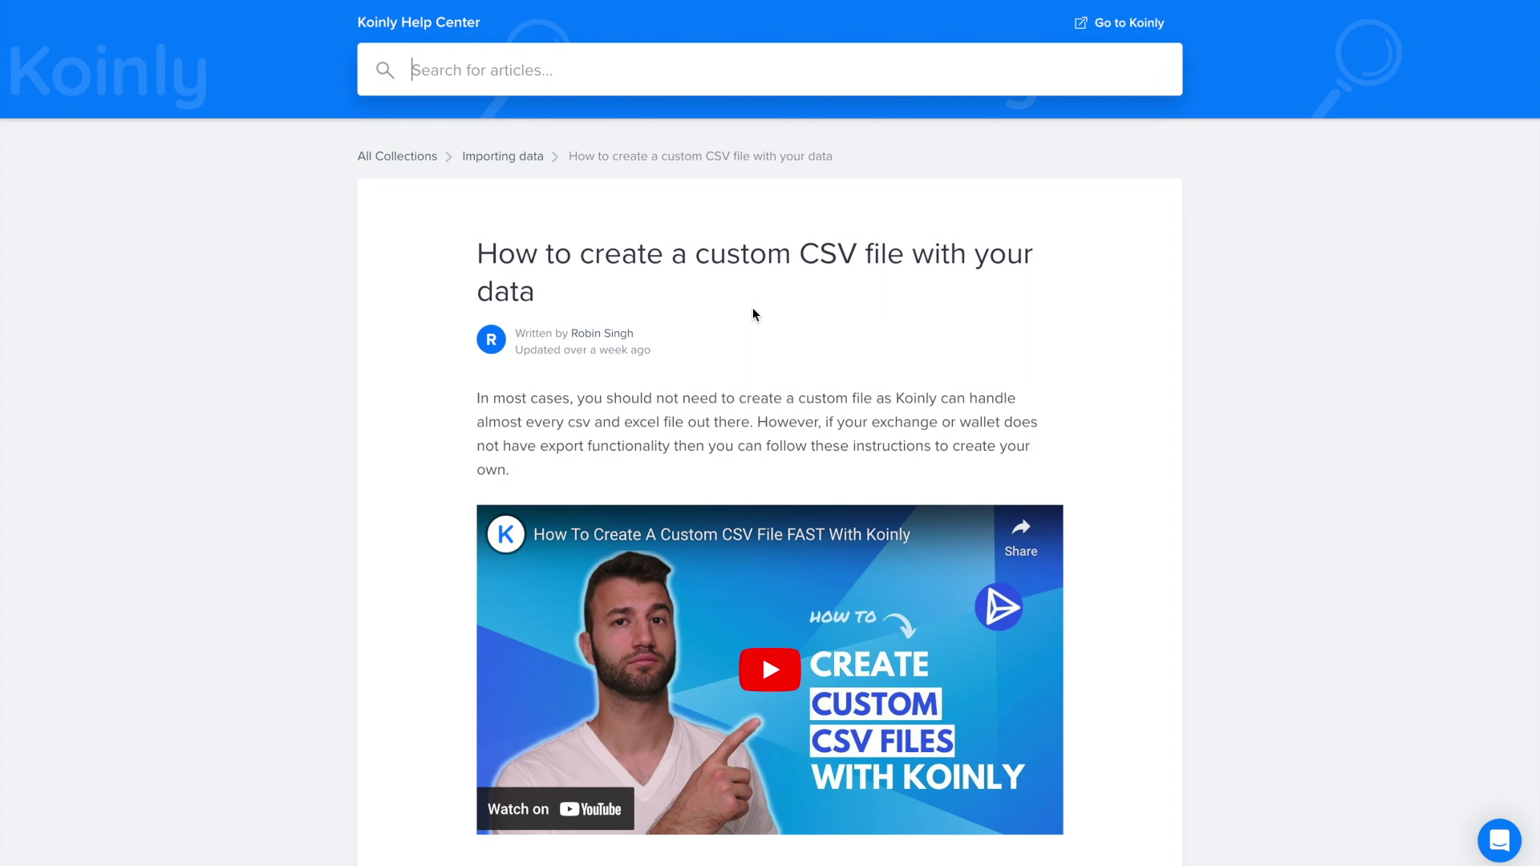
pyautogui.scroll(-3, 874, 343)
pyautogui.scroll(3, 643, 315)
pyautogui.scroll(-15, 767, 447)
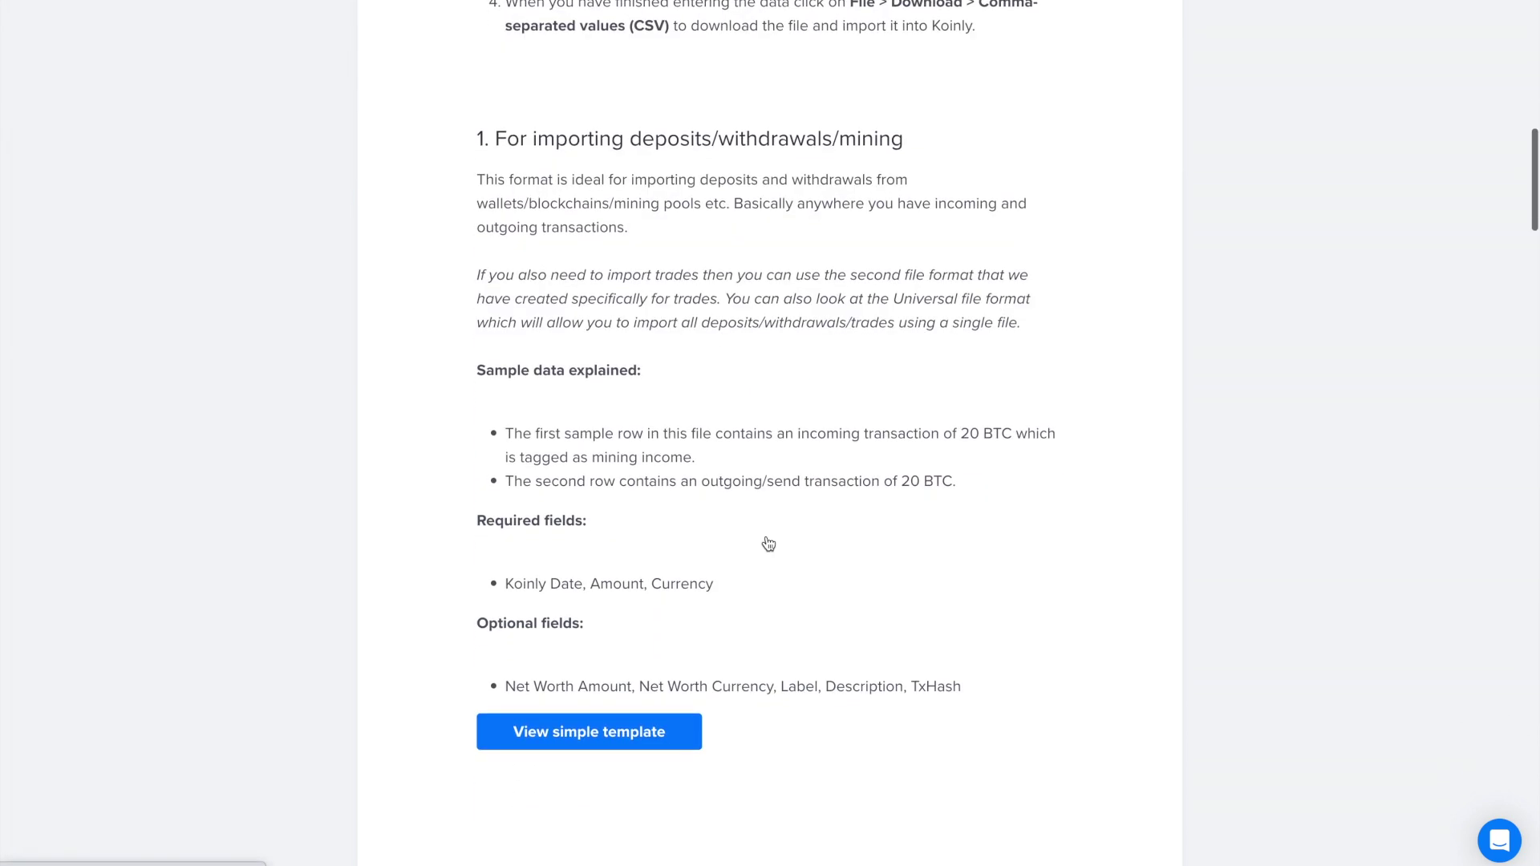
pyautogui.scroll(-5, 665, 289)
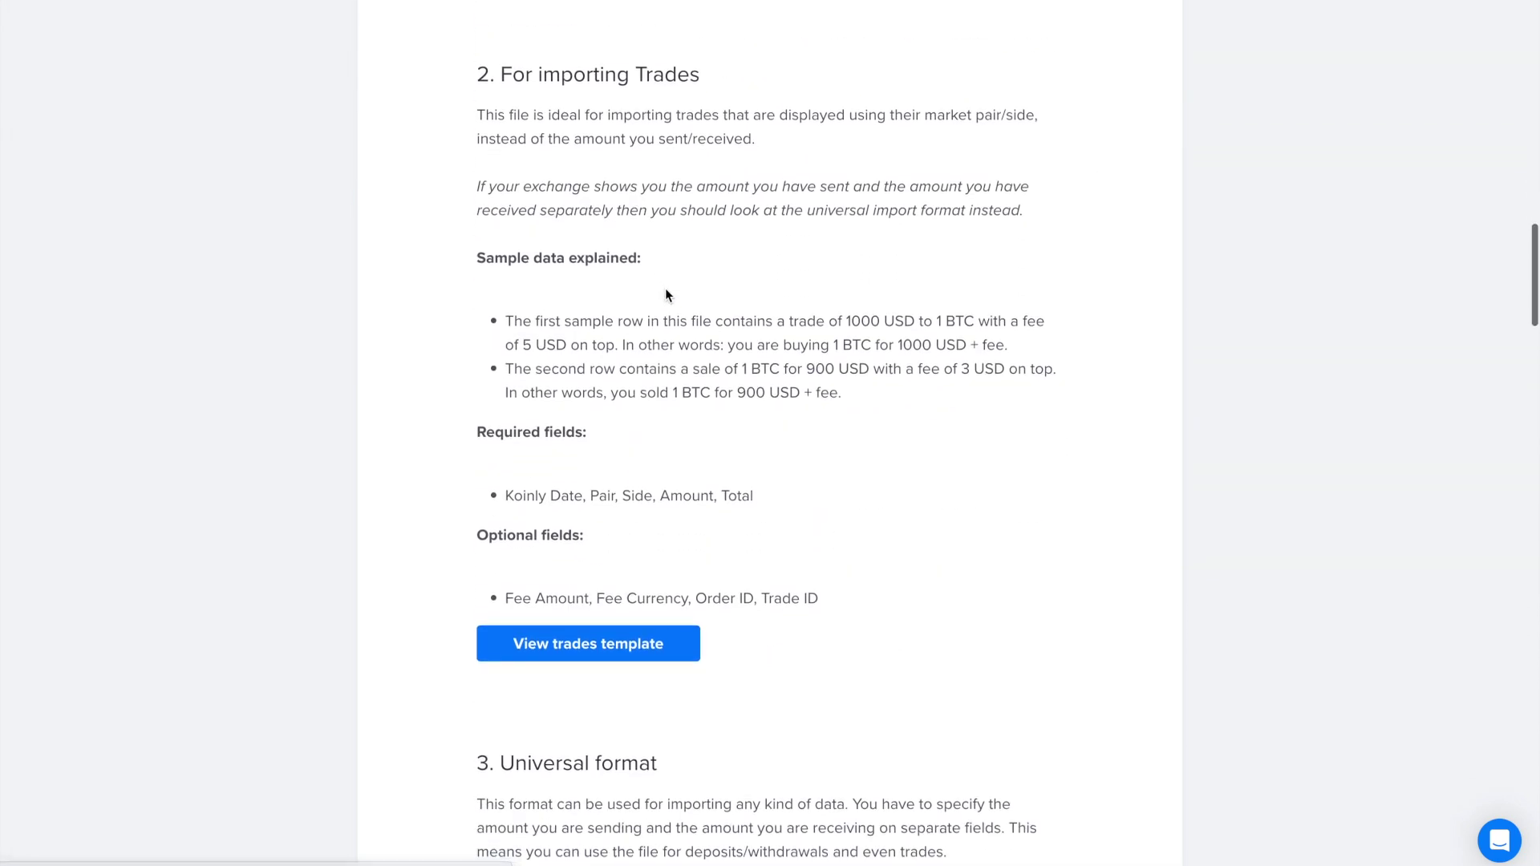
pyautogui.scroll(-3, 666, 289)
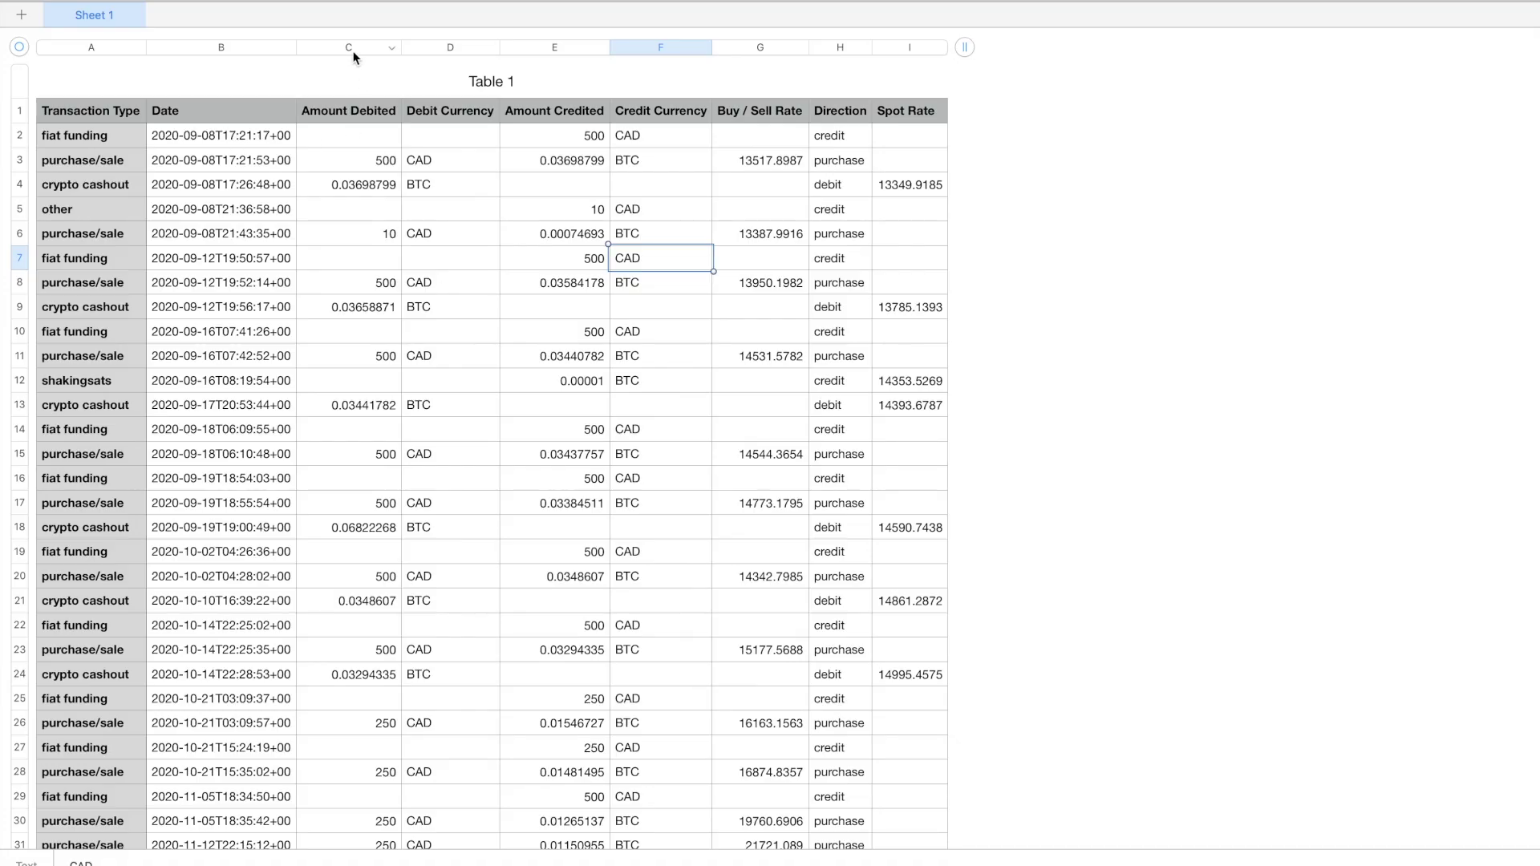
pyautogui.moveTo(354, 53); pyautogui.dragTo(906, 47)
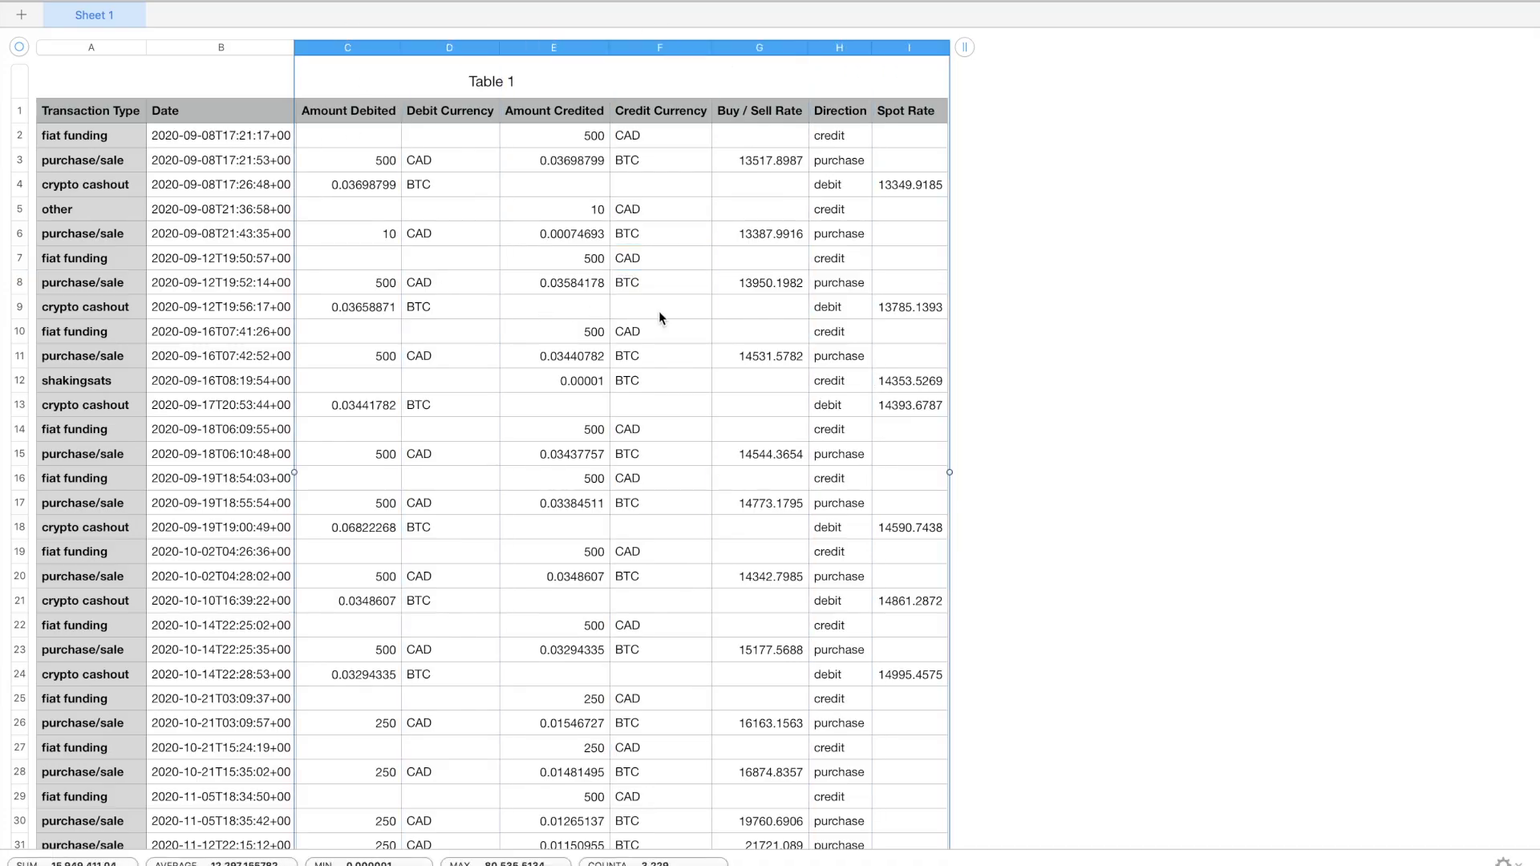
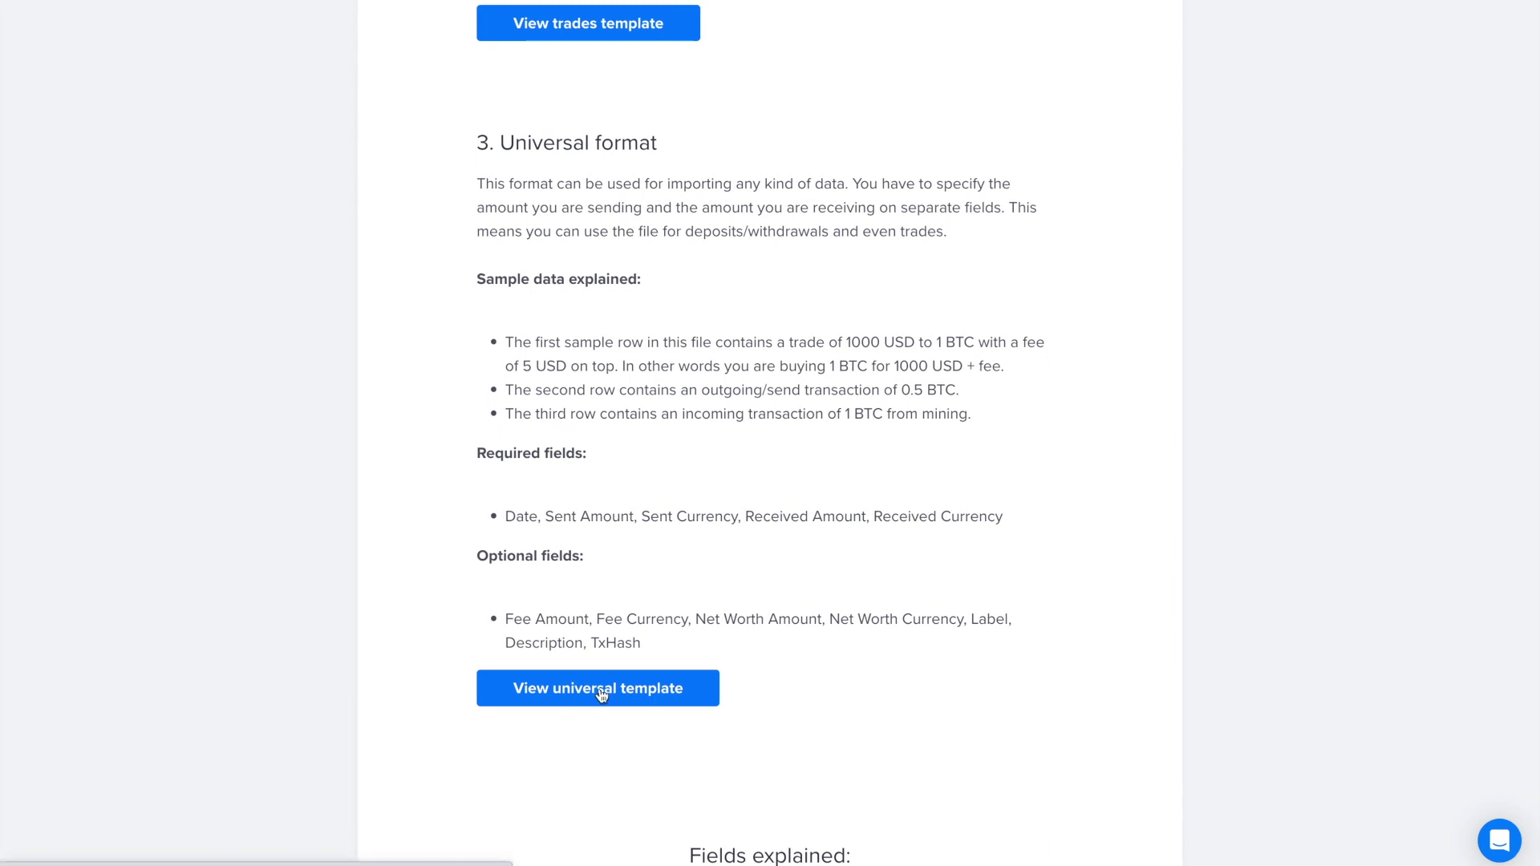
# - Open the Koinly universal CSV template and highlight the Date through Received Amount headers
pyautogui.click(659, 690)
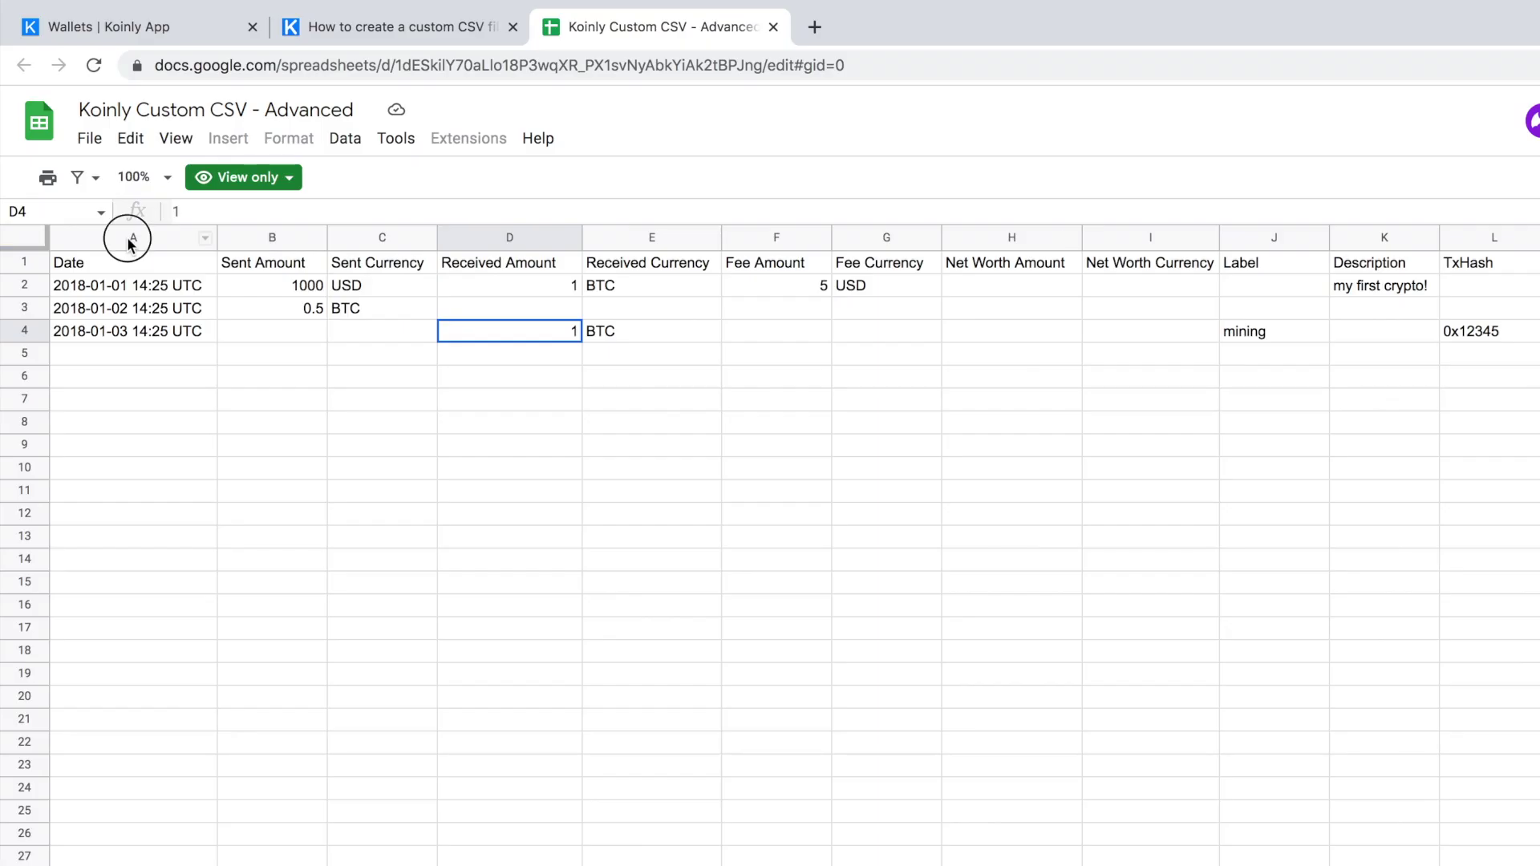
pyautogui.click(128, 238)
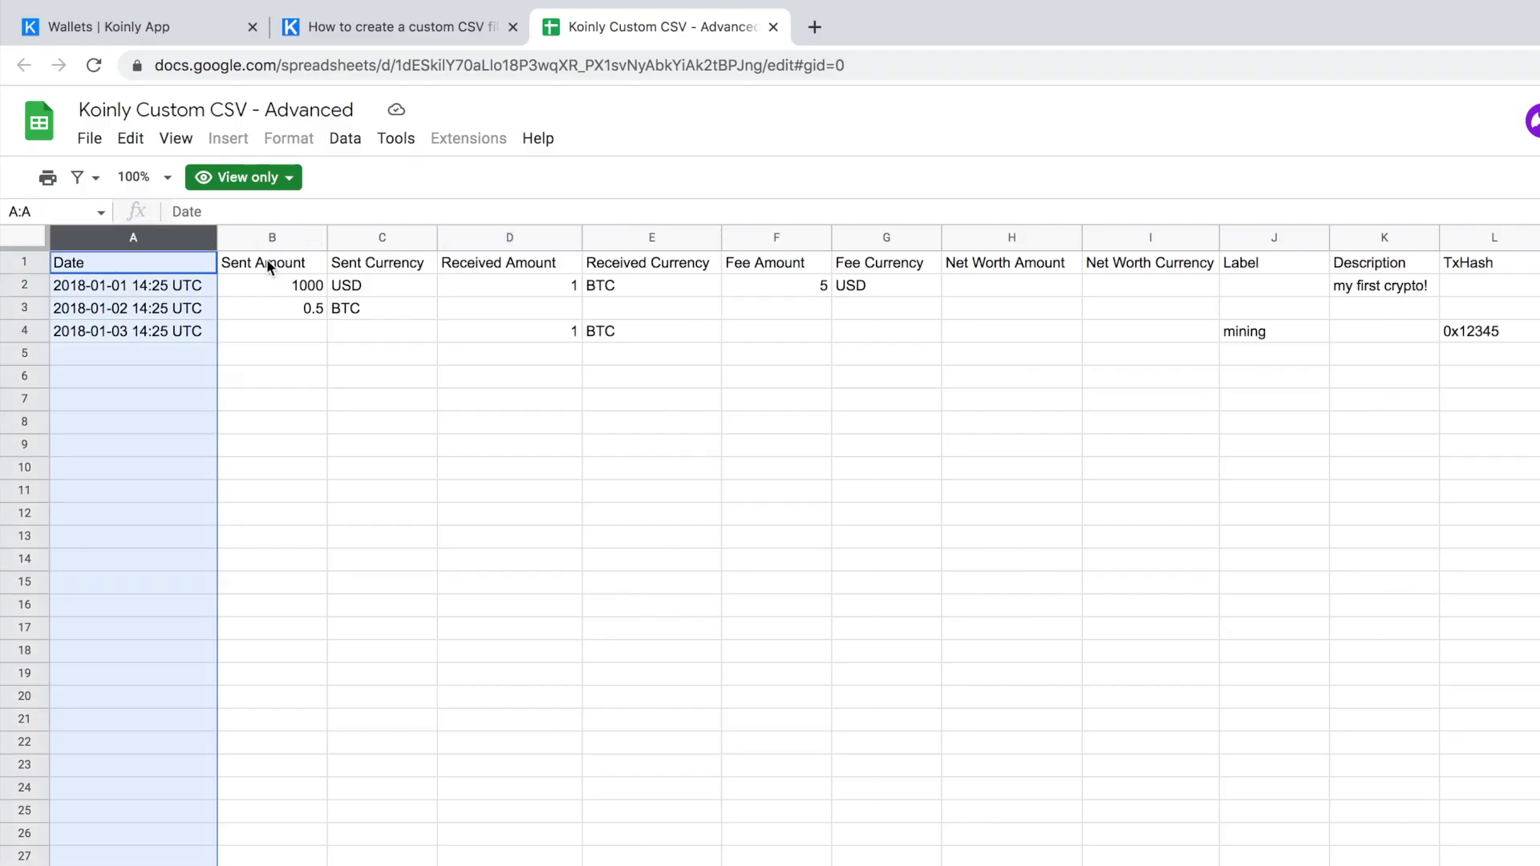
pyautogui.click(271, 265)
pyautogui.moveTo(348, 267); pyautogui.dragTo(1374, 279)
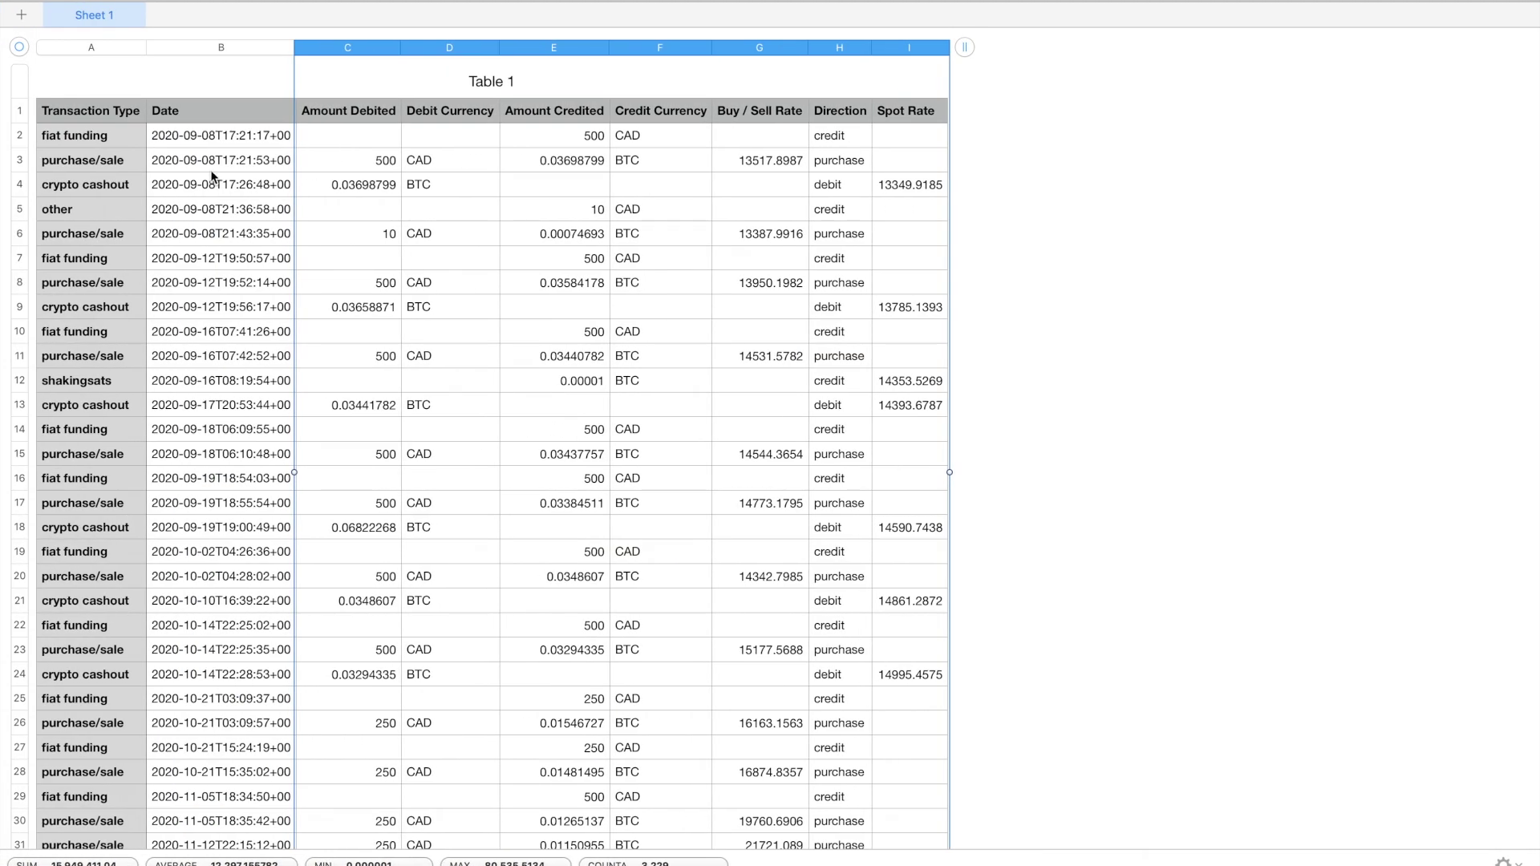
# - Point out the exchange export's Date column in Numbers, then return to the template sheet
pyautogui.click(213, 46)
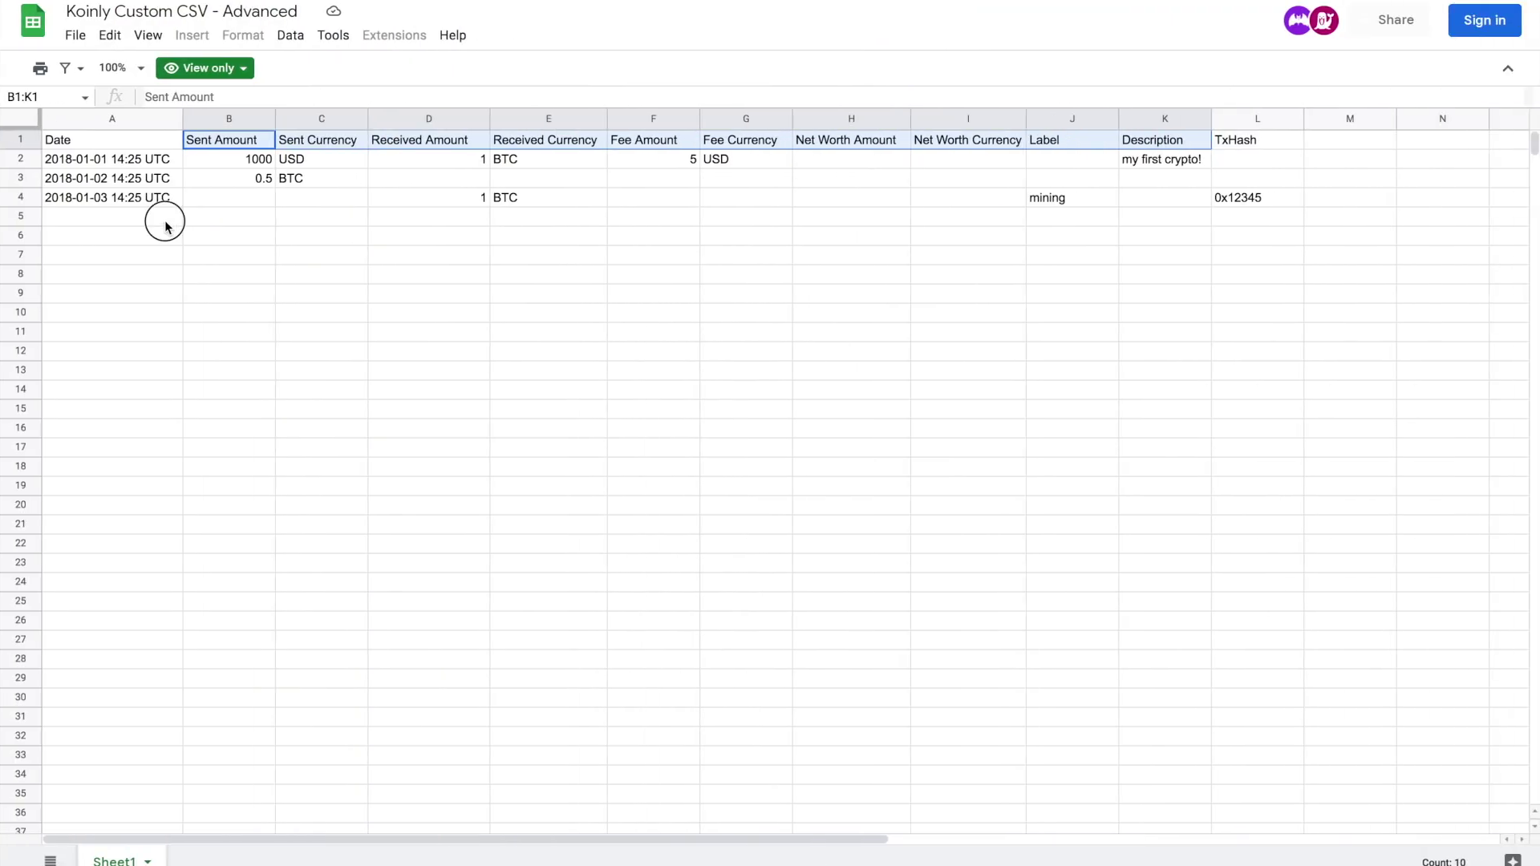
pyautogui.click(165, 218)
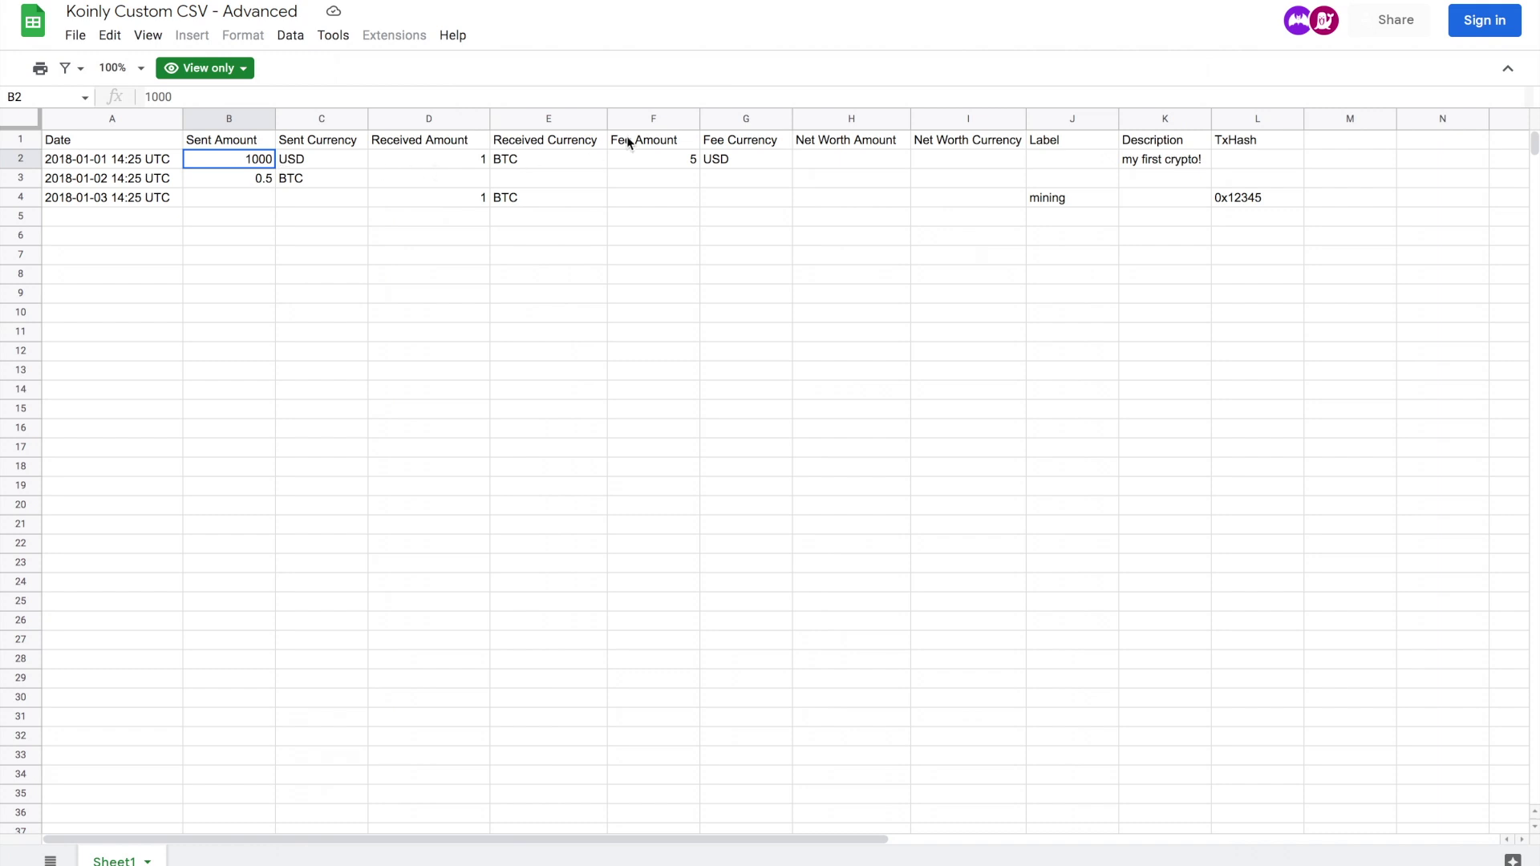
# - Highlight row 2's sent 1000 USD and received 1 BTC under their column headers
pyautogui.moveTo(224, 140); pyautogui.dragTo(371, 172)
pyautogui.click(305, 165)
pyautogui.moveTo(240, 141); pyautogui.dragTo(292, 602)
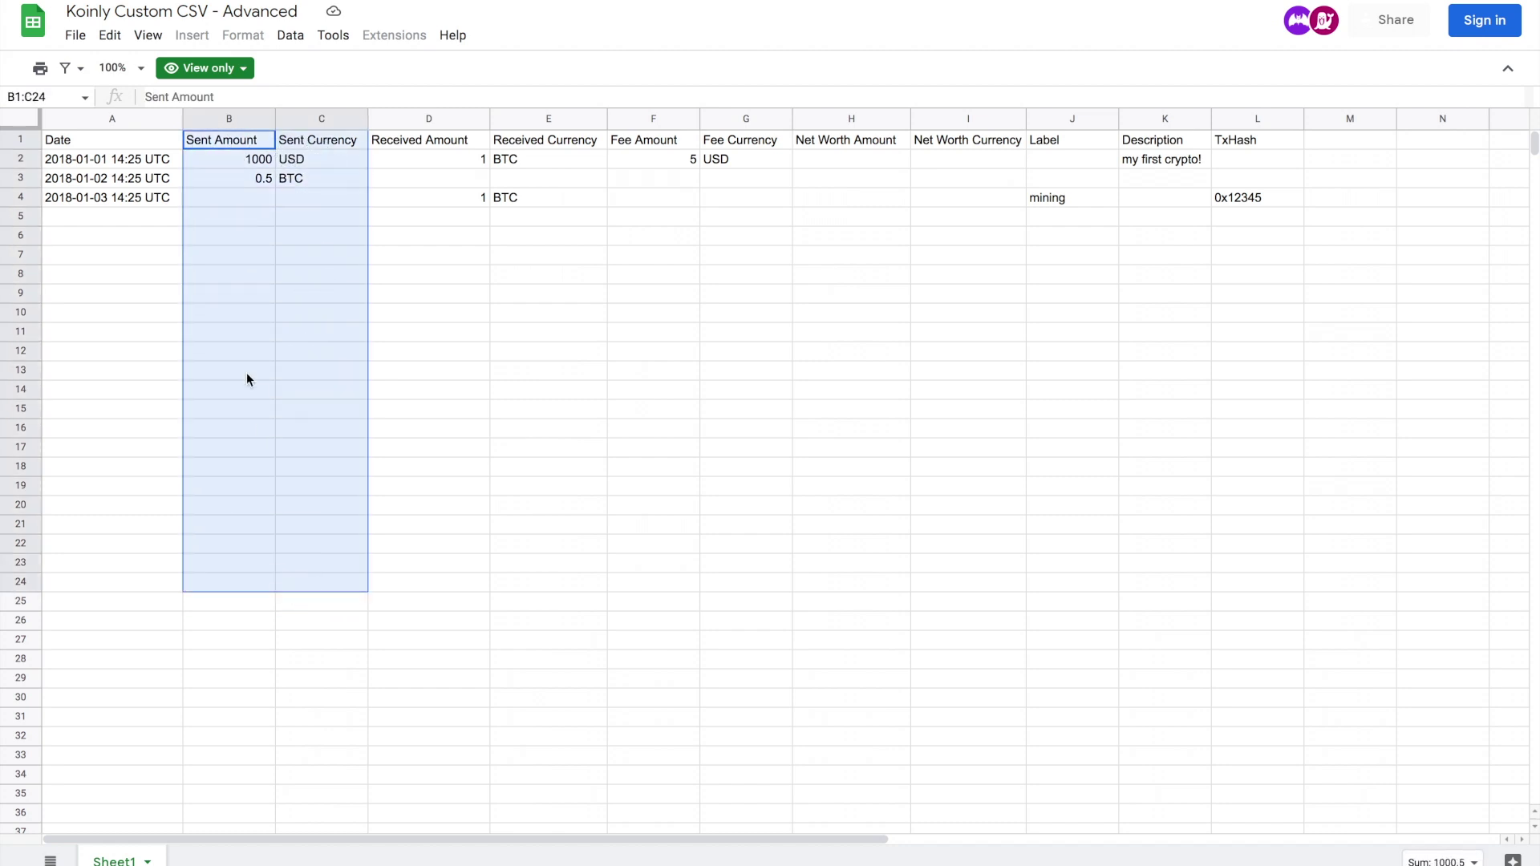
pyautogui.click(243, 162)
pyautogui.moveTo(243, 163); pyautogui.dragTo(268, 835)
pyautogui.moveTo(421, 140); pyautogui.dragTo(576, 384)
pyautogui.moveTo(262, 158); pyautogui.dragTo(585, 169)
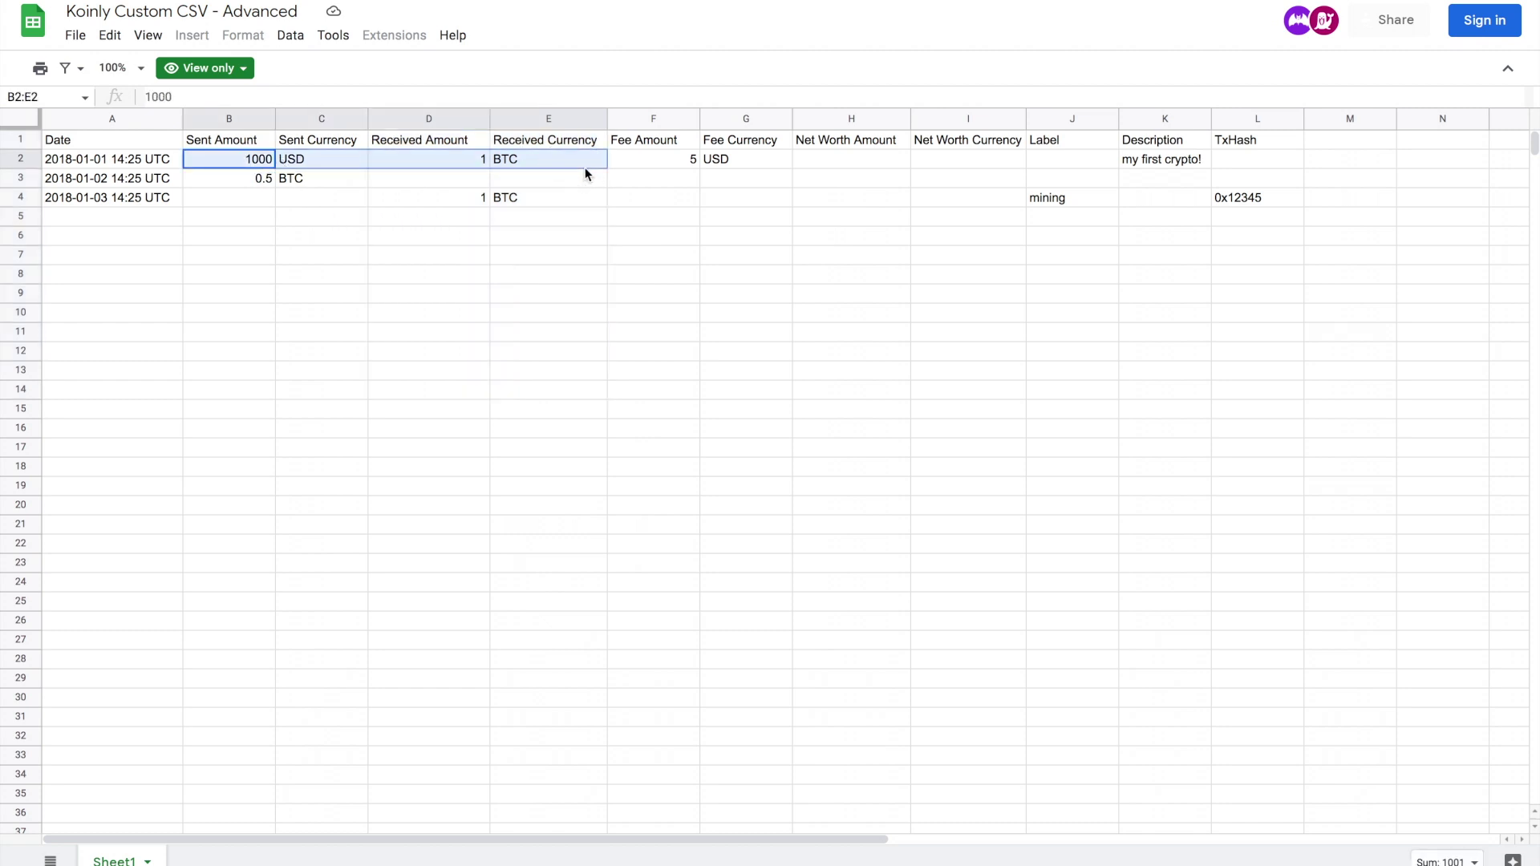
pyautogui.moveTo(426, 138); pyautogui.dragTo(545, 167)
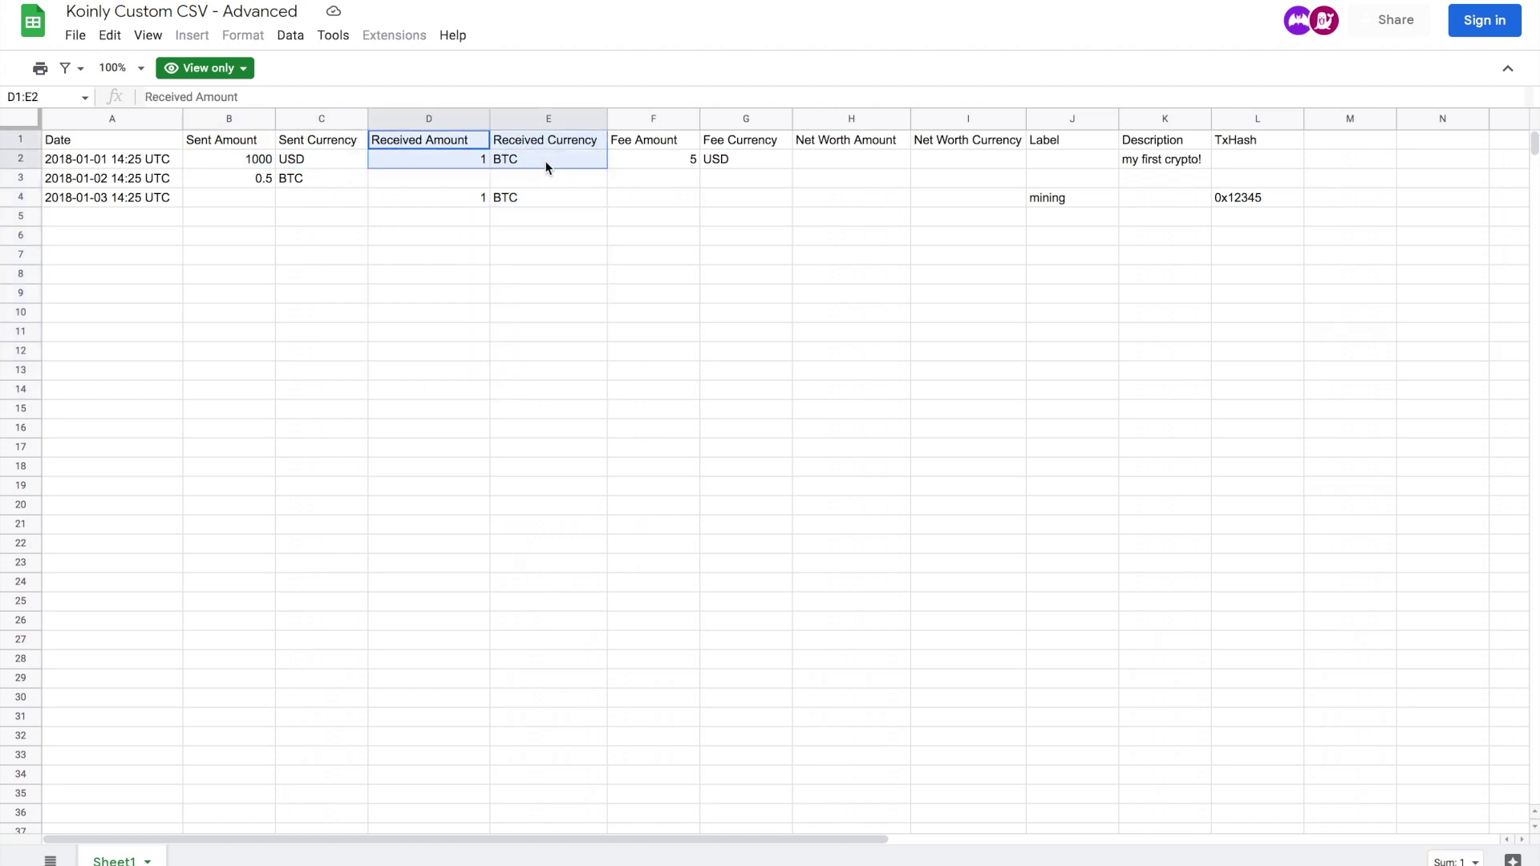
# - Highlight the 5 USD fee and the outgoing 0.5 BTC in row 3
pyautogui.click(639, 141)
pyautogui.click(679, 149)
pyautogui.moveTo(679, 148); pyautogui.dragTo(739, 171)
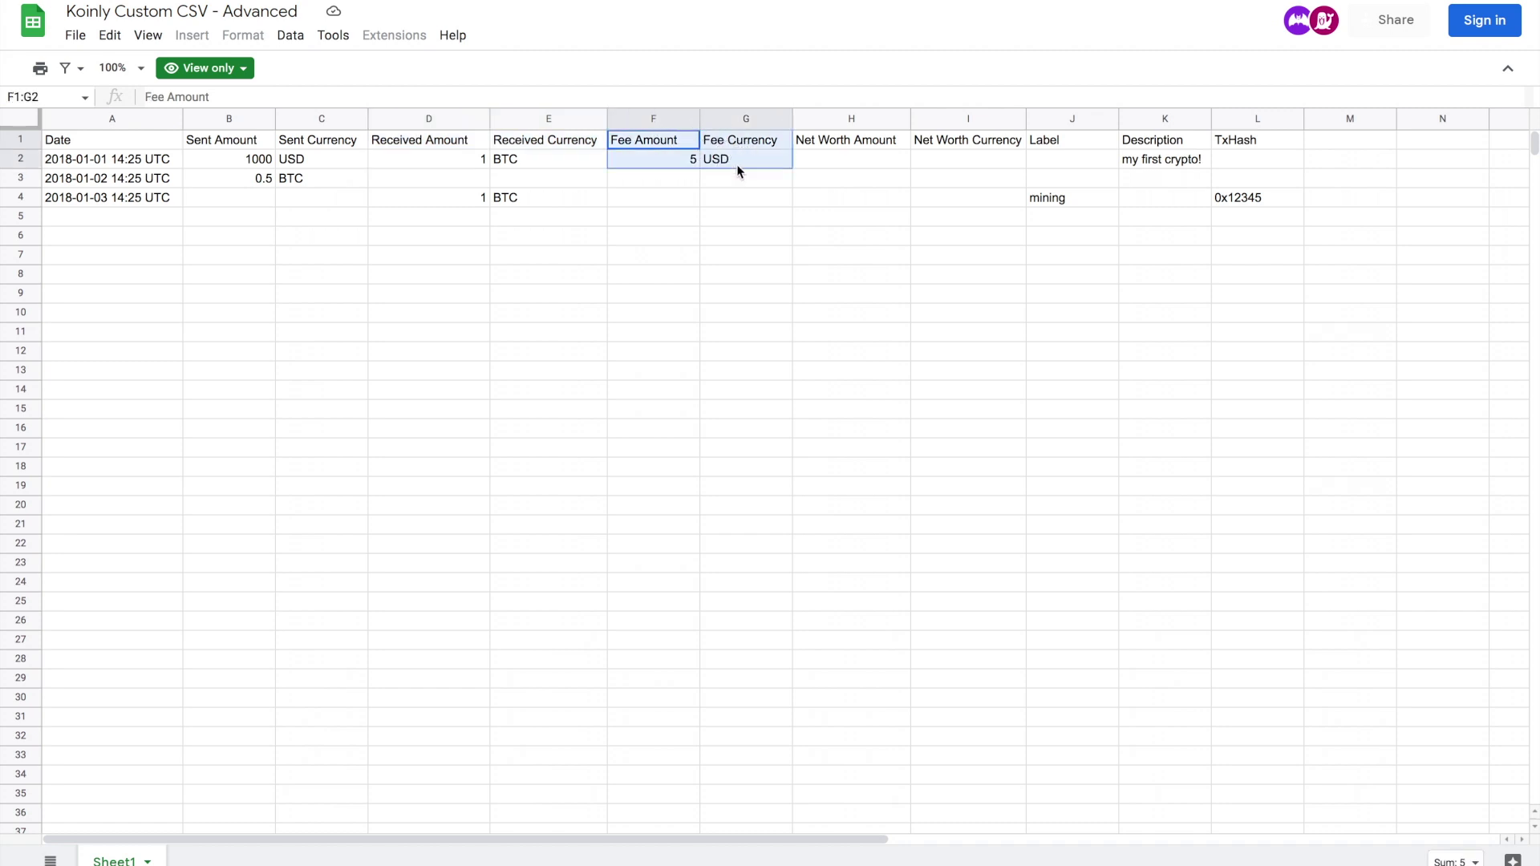
pyautogui.click(20, 177)
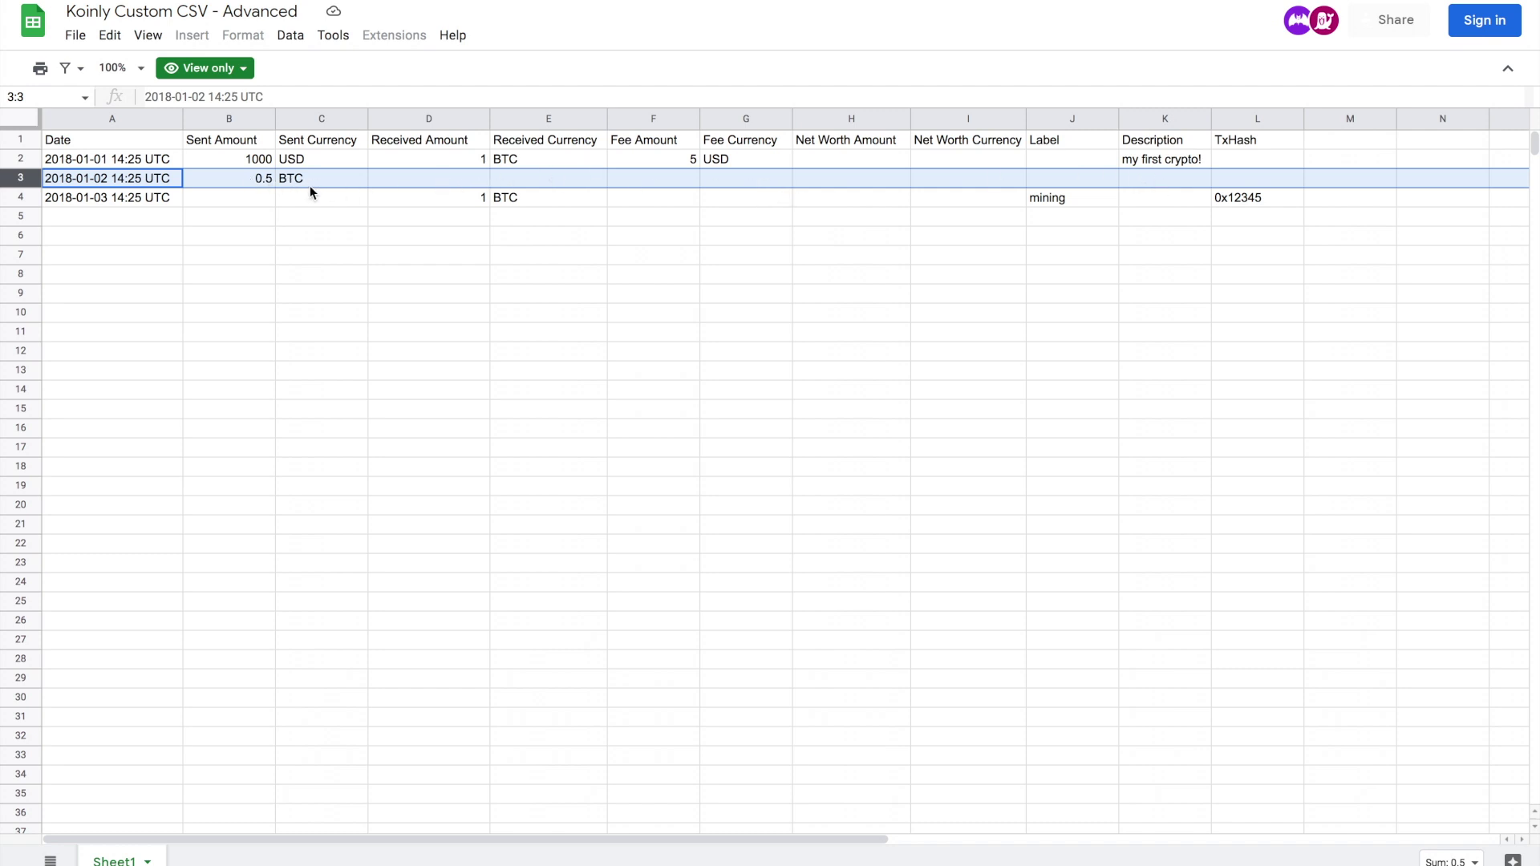
# - Highlight row 4's 1 BTC received and its mining label in the Label column
pyautogui.moveTo(479, 203); pyautogui.dragTo(599, 204)
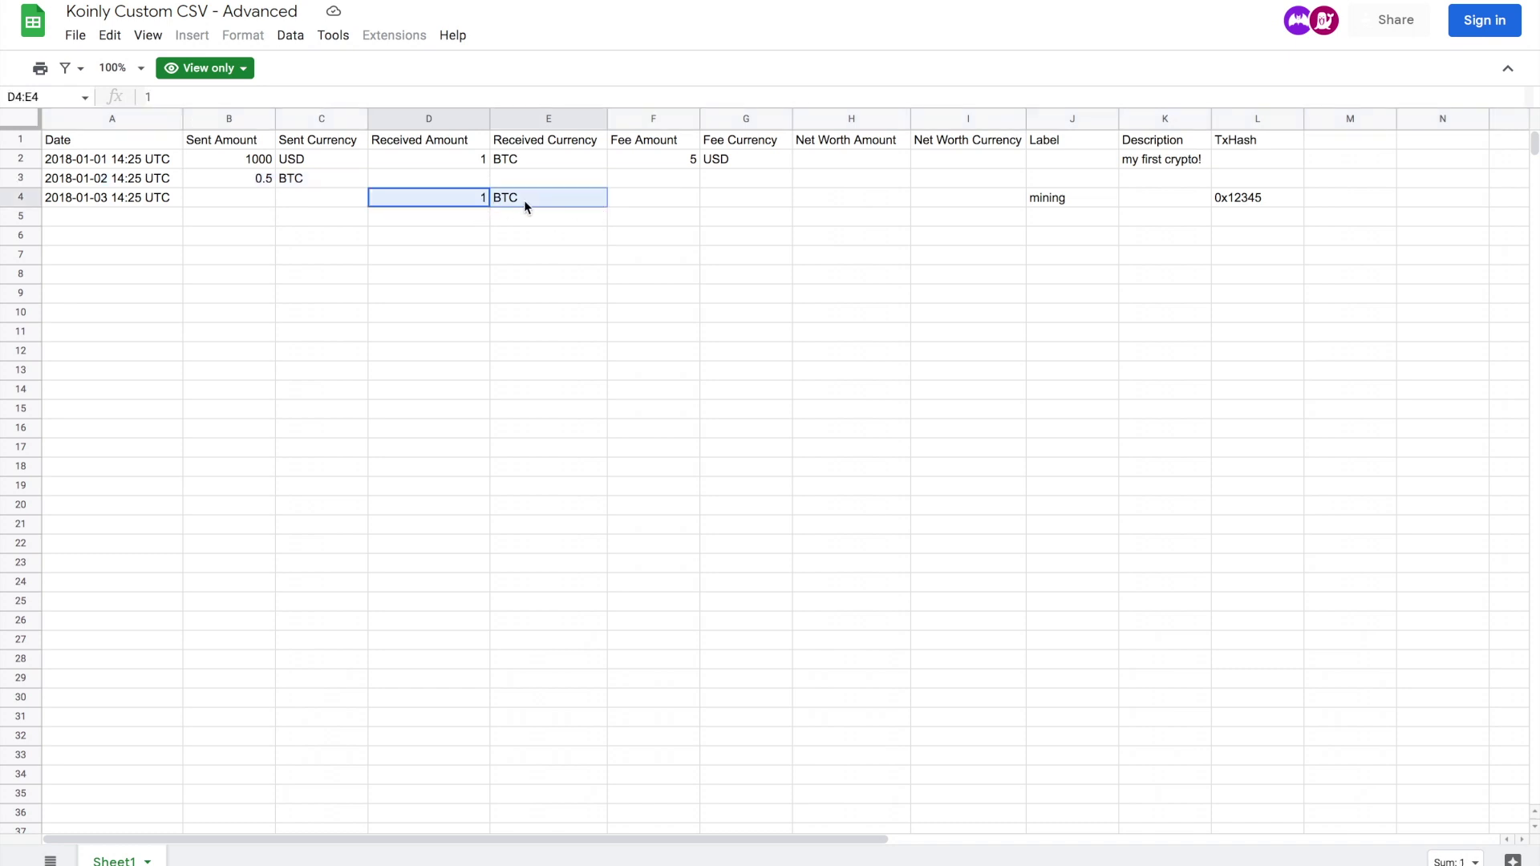
pyautogui.click(1064, 200)
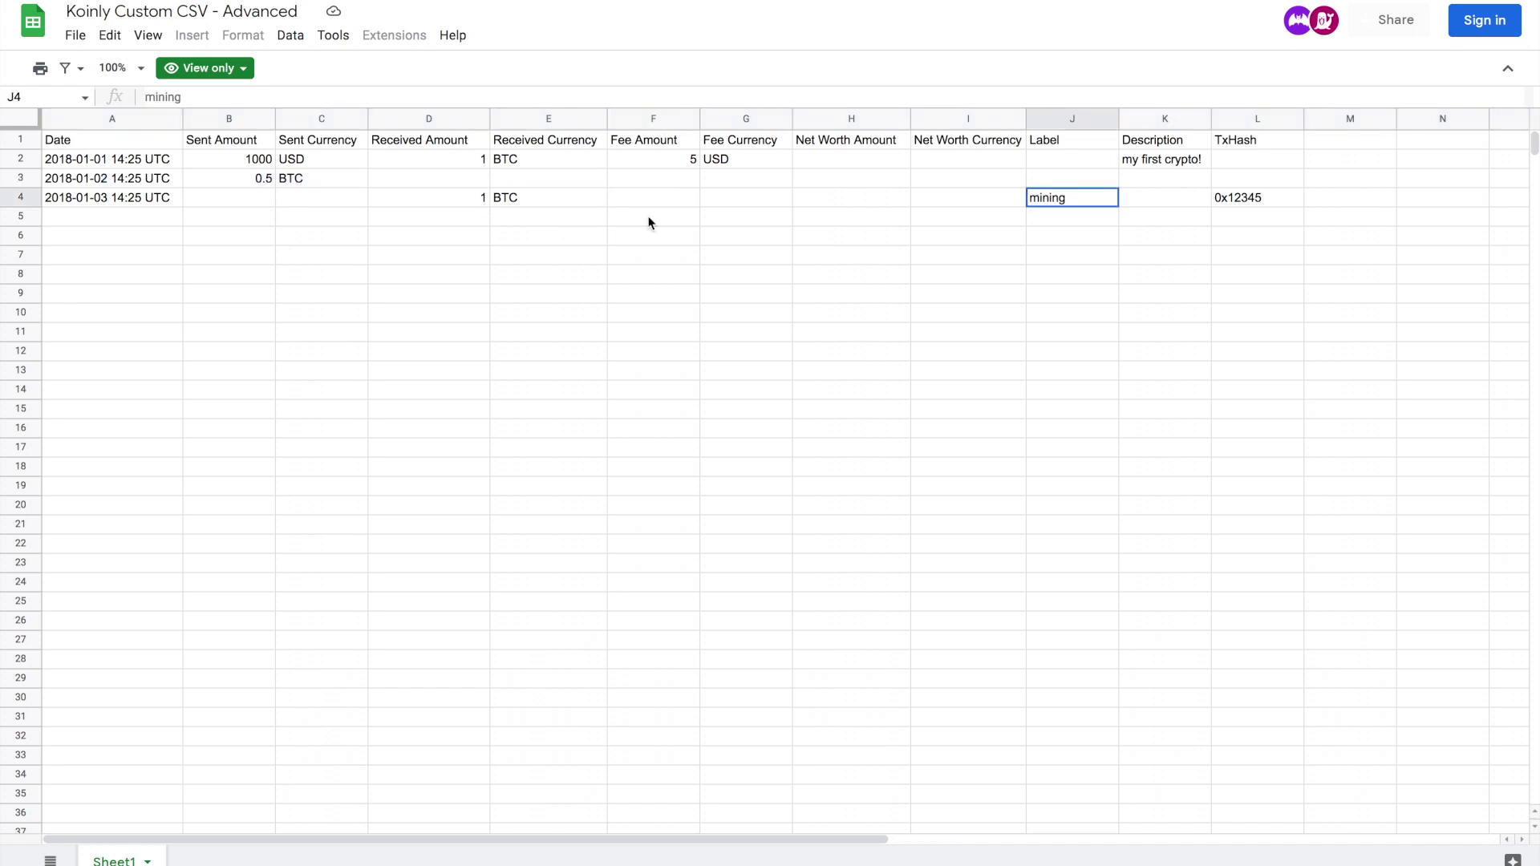
pyautogui.click(1057, 161)
pyautogui.moveTo(1057, 167); pyautogui.dragTo(1083, 329)
pyautogui.click(1082, 330)
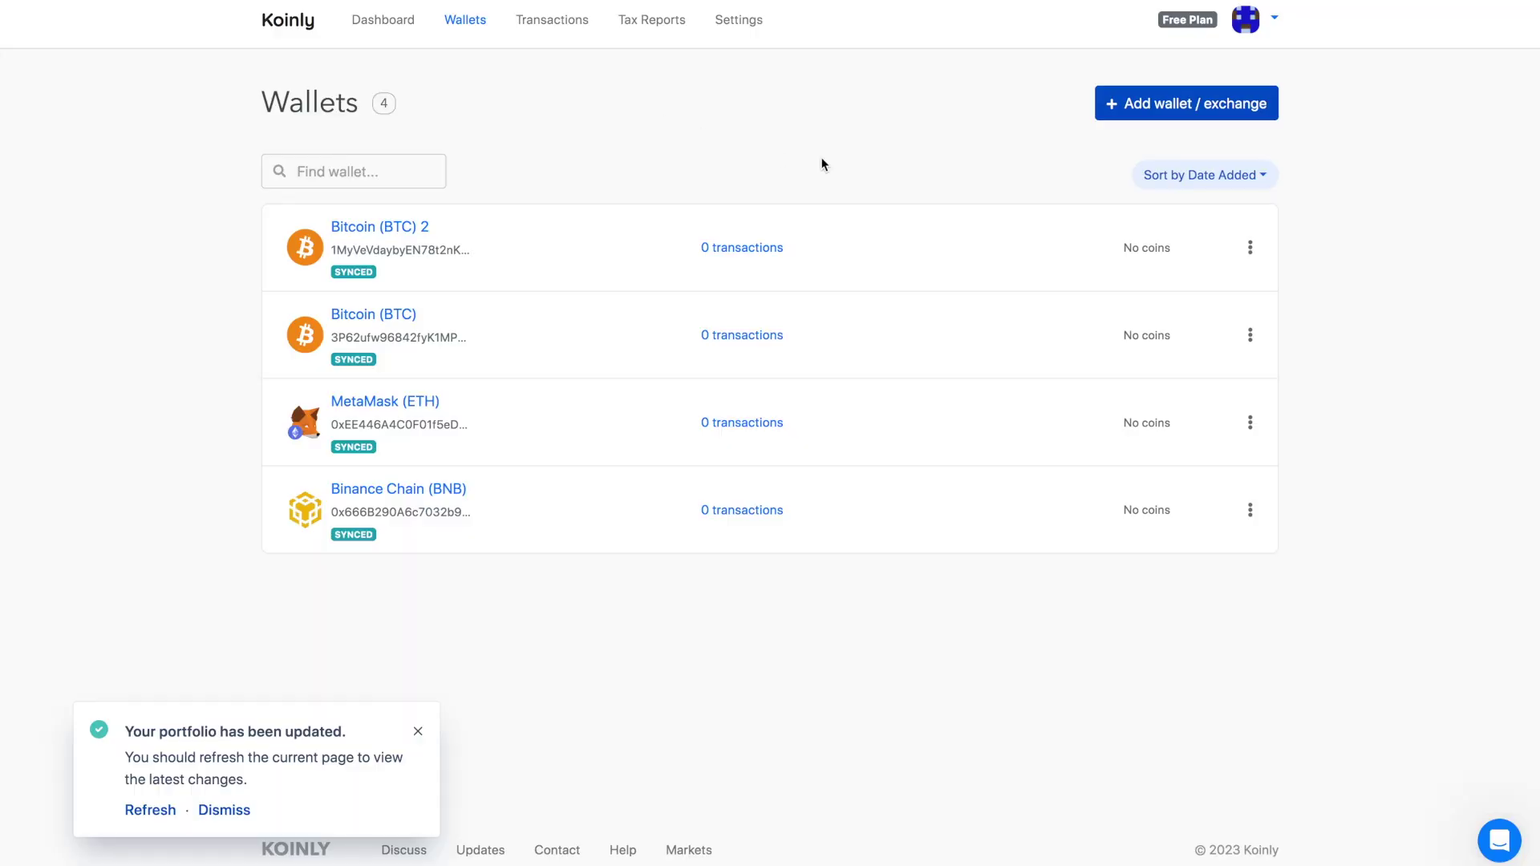
# - Start adding a new wallet and open the ShakePay setup via a 'shake' search
pyautogui.click(1193, 106)
pyautogui.click(415, 127)
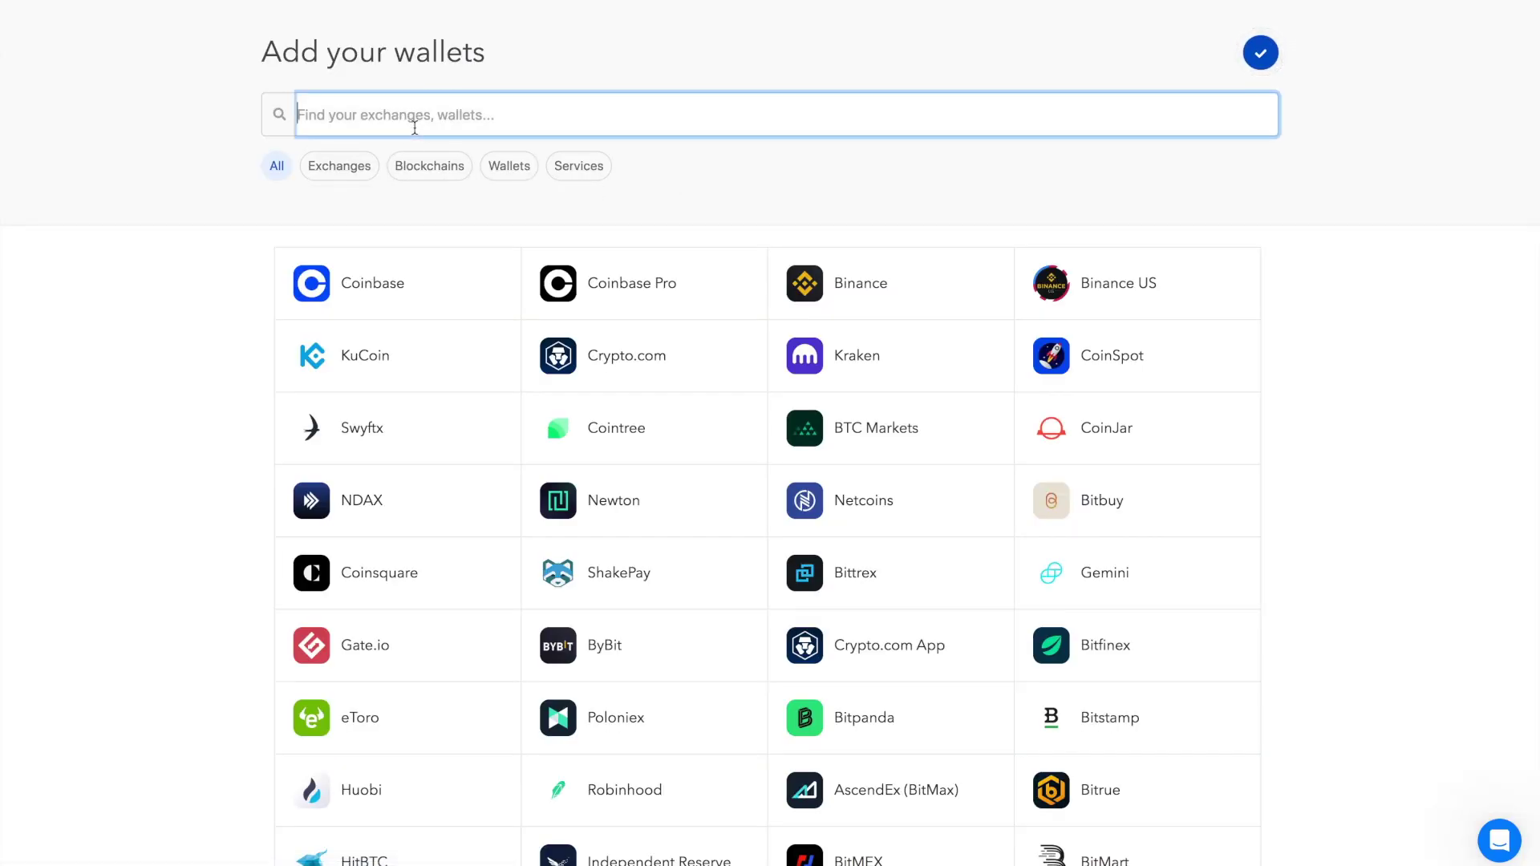
pyautogui.write('shake')
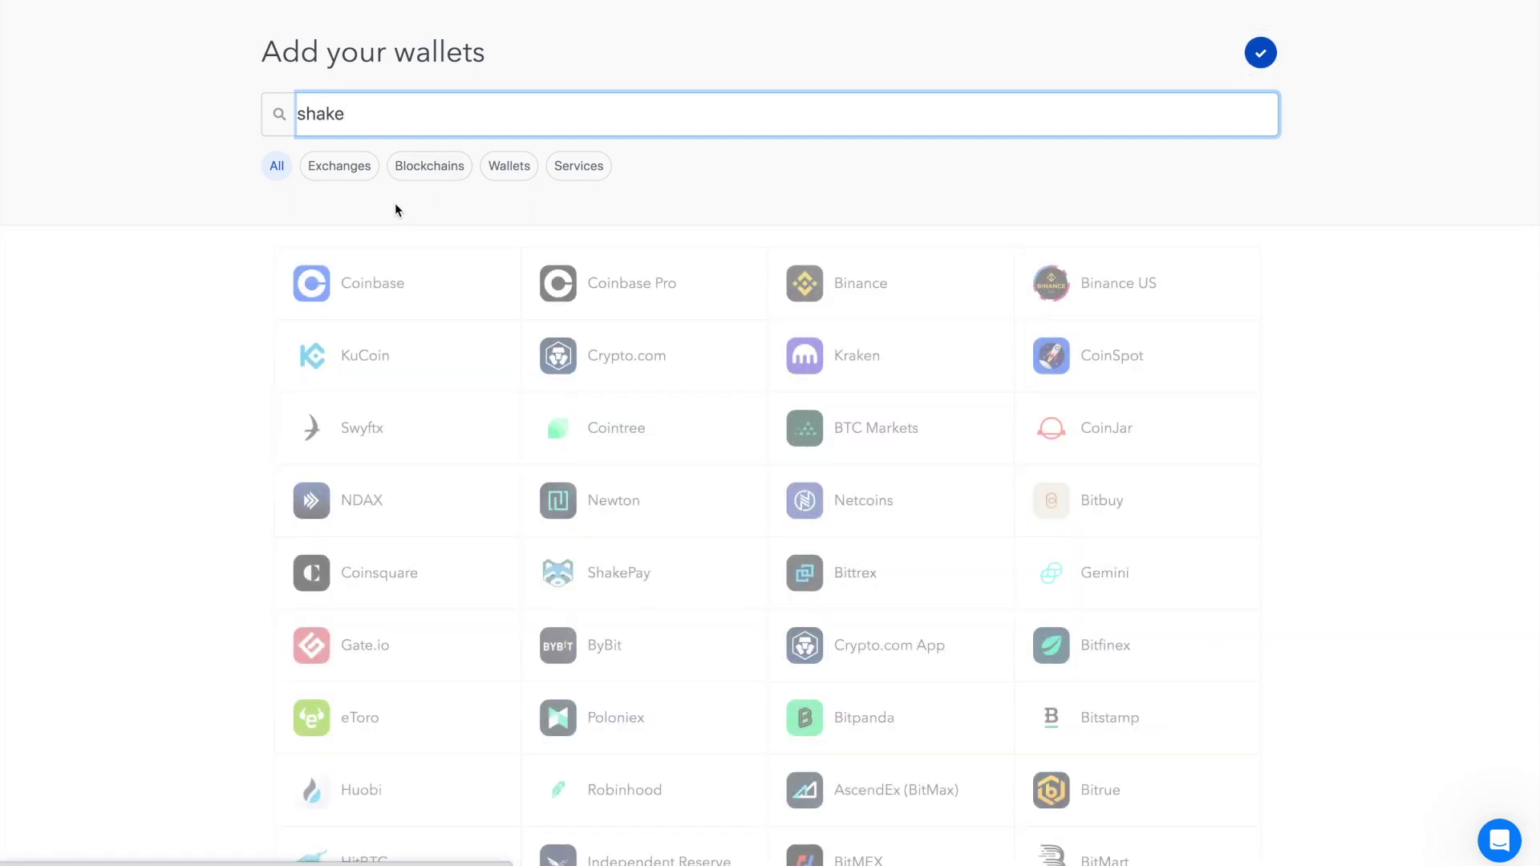
pyautogui.click(391, 299)
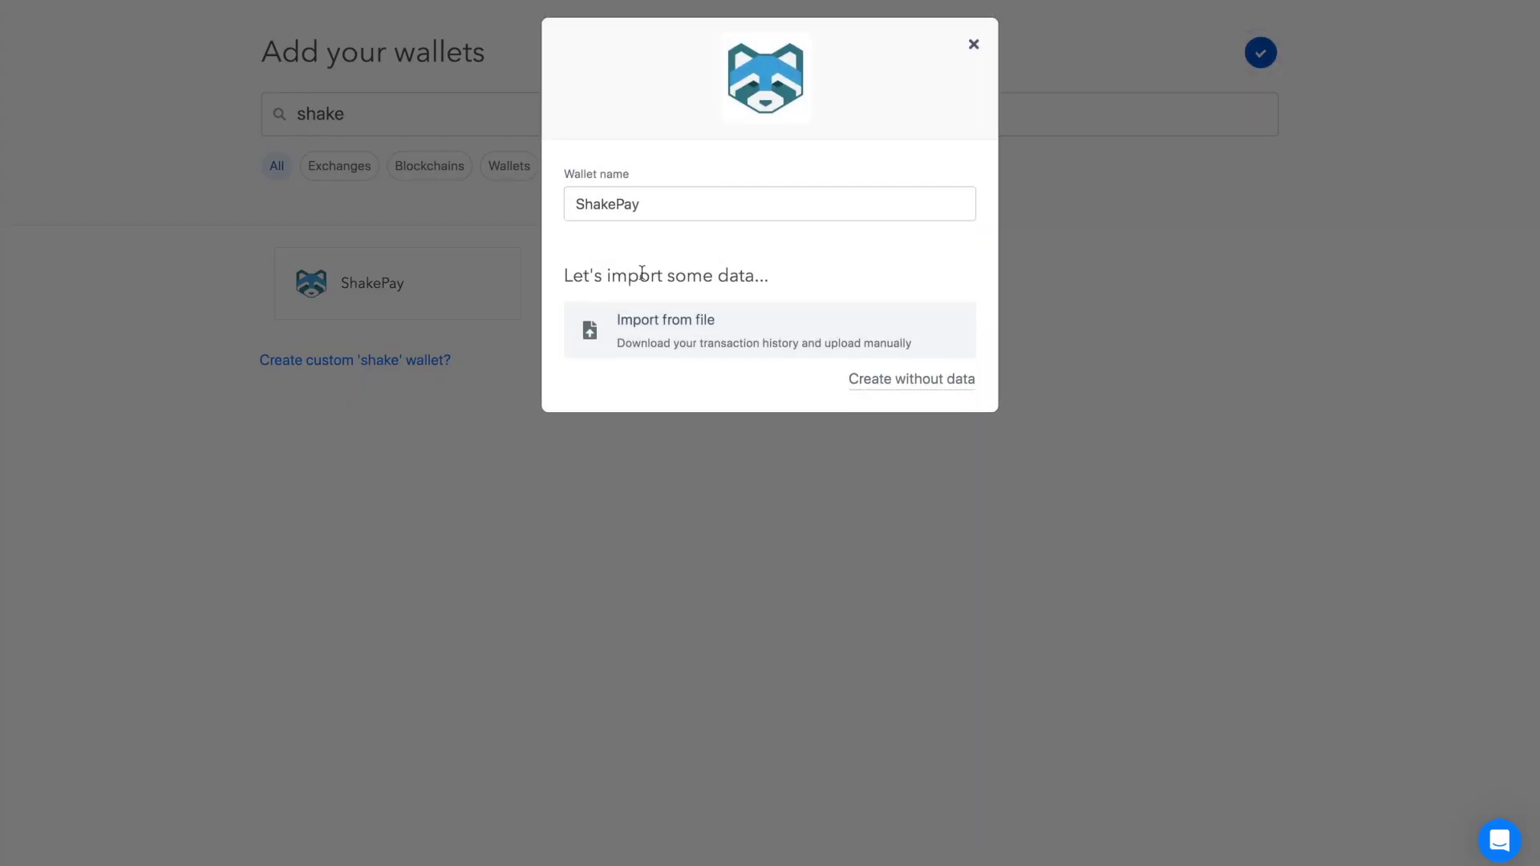
# - Switch to KuCoin with API auto-sync and open the guide on finding its API details
pyautogui.doubleClick(342, 115)
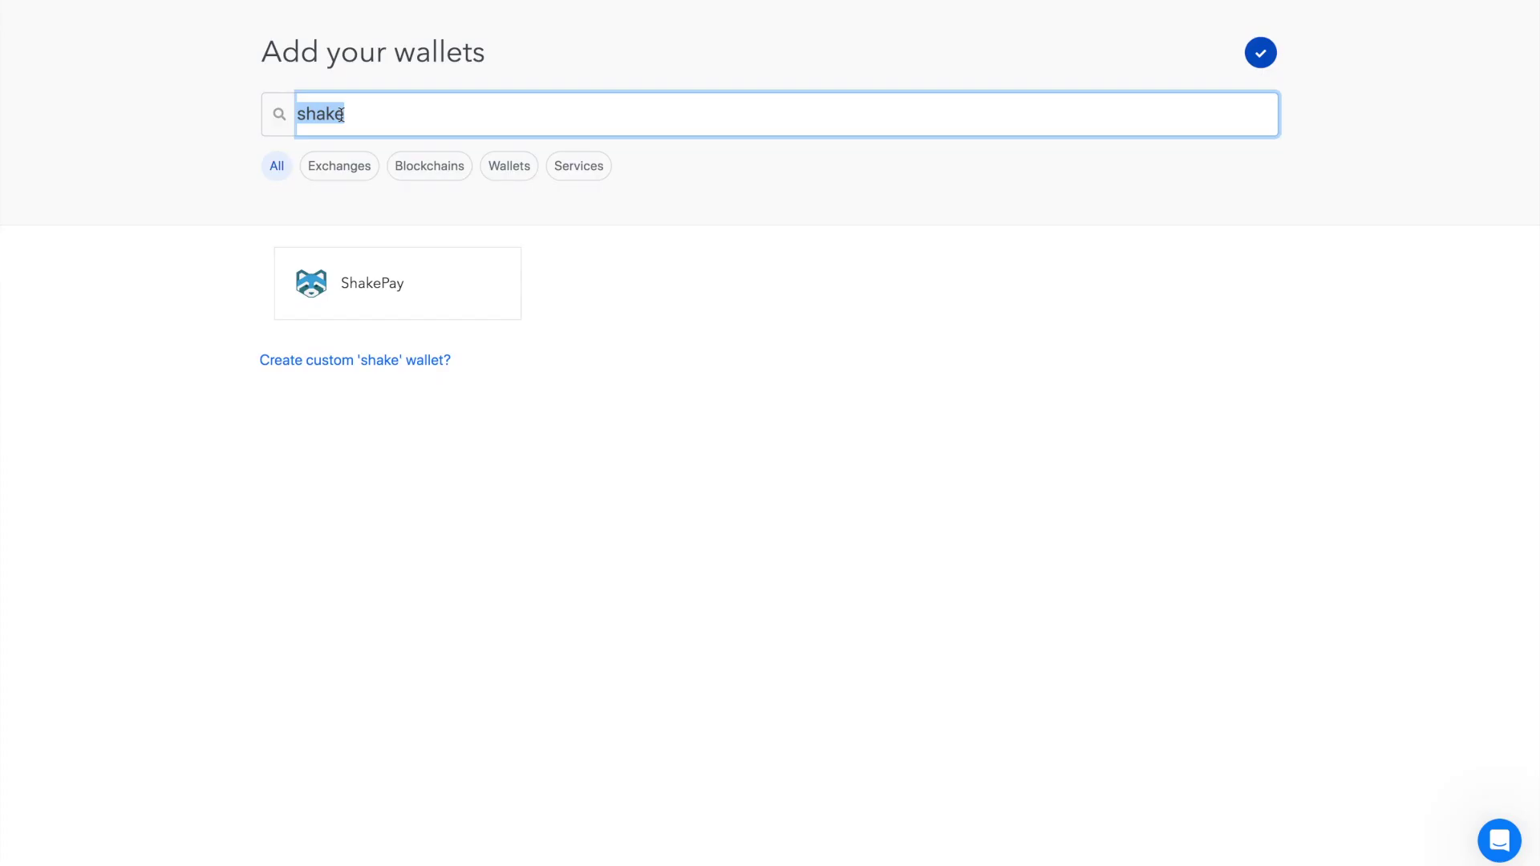
pyautogui.write('kucoin')
pyautogui.click(420, 295)
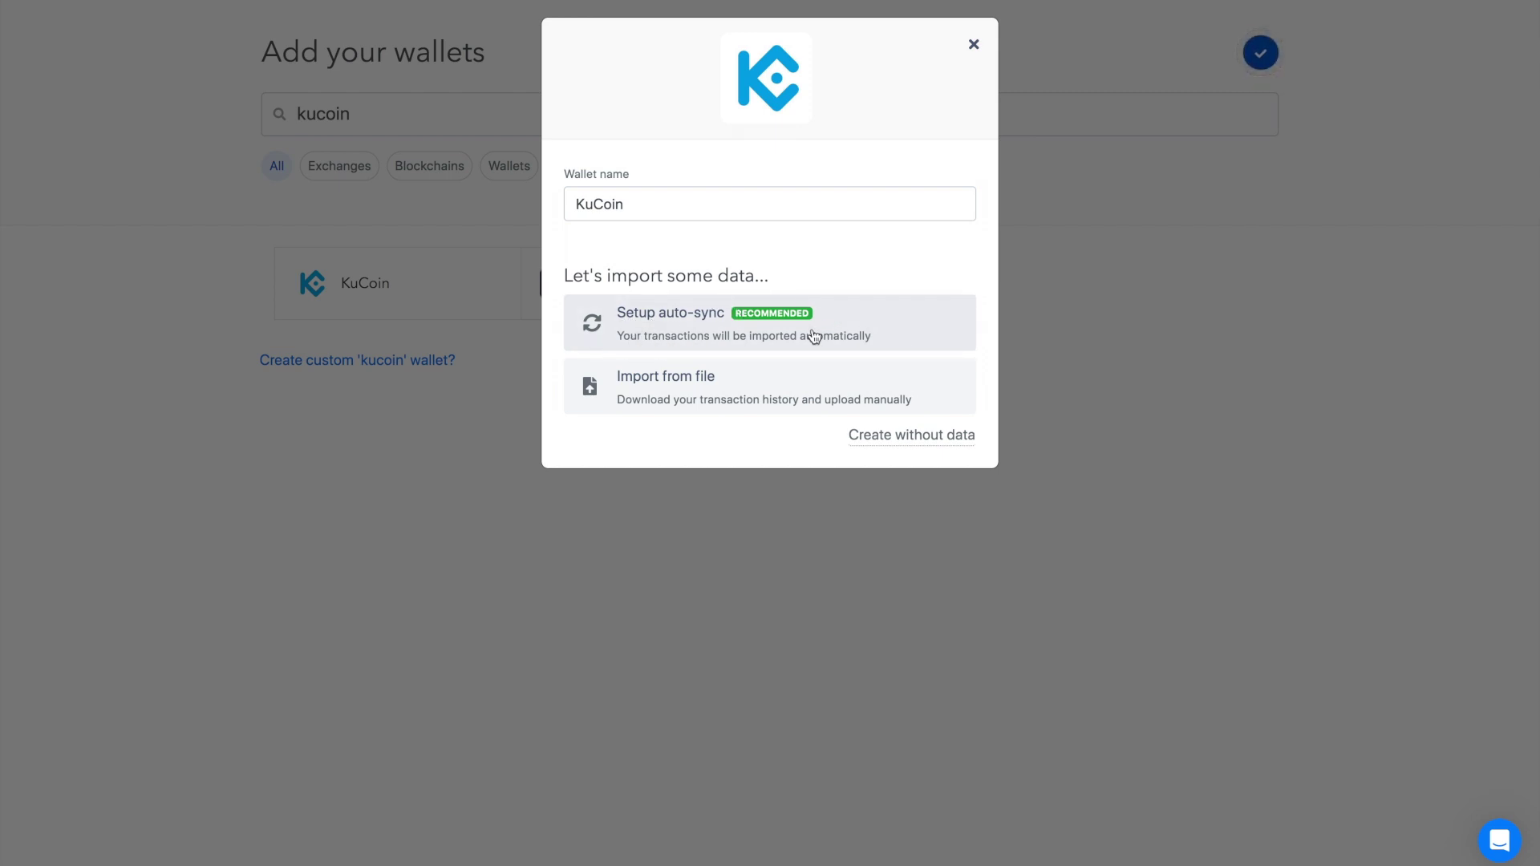
pyautogui.click(746, 331)
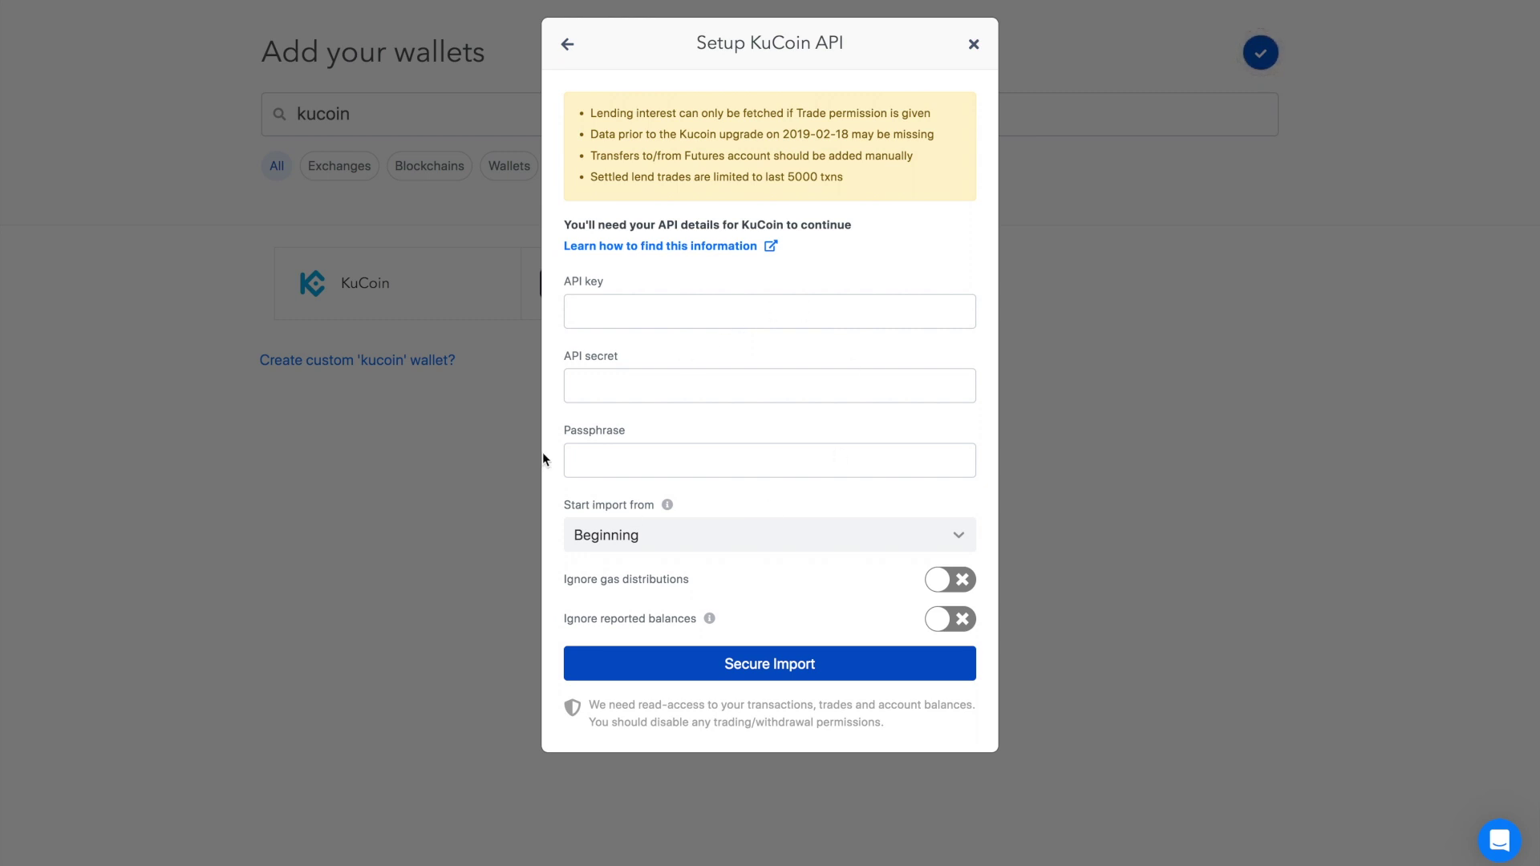
pyautogui.click(625, 303)
pyautogui.click(605, 377)
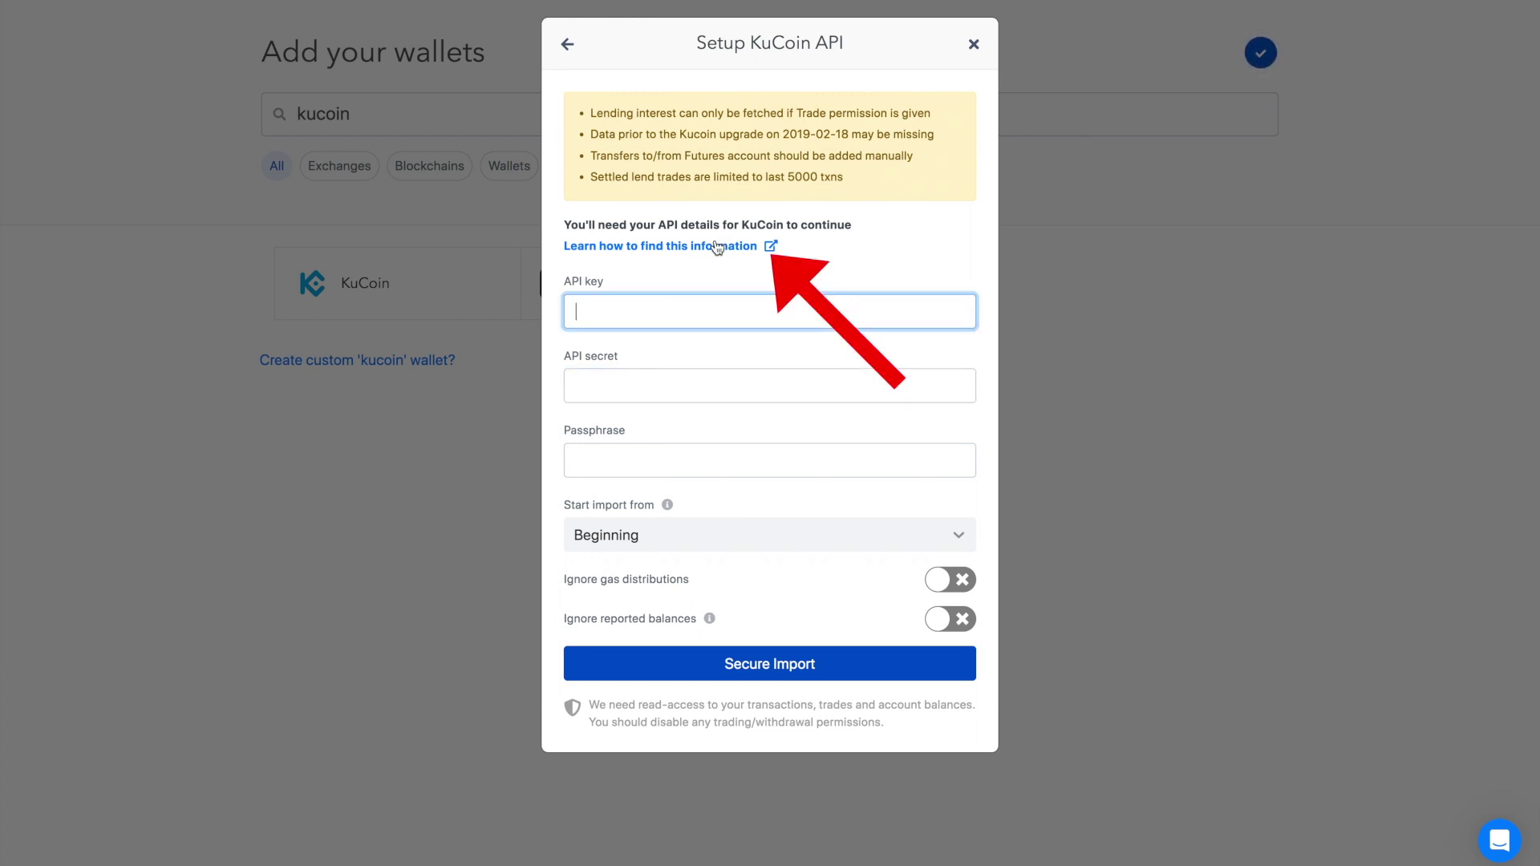
pyautogui.click(696, 246)
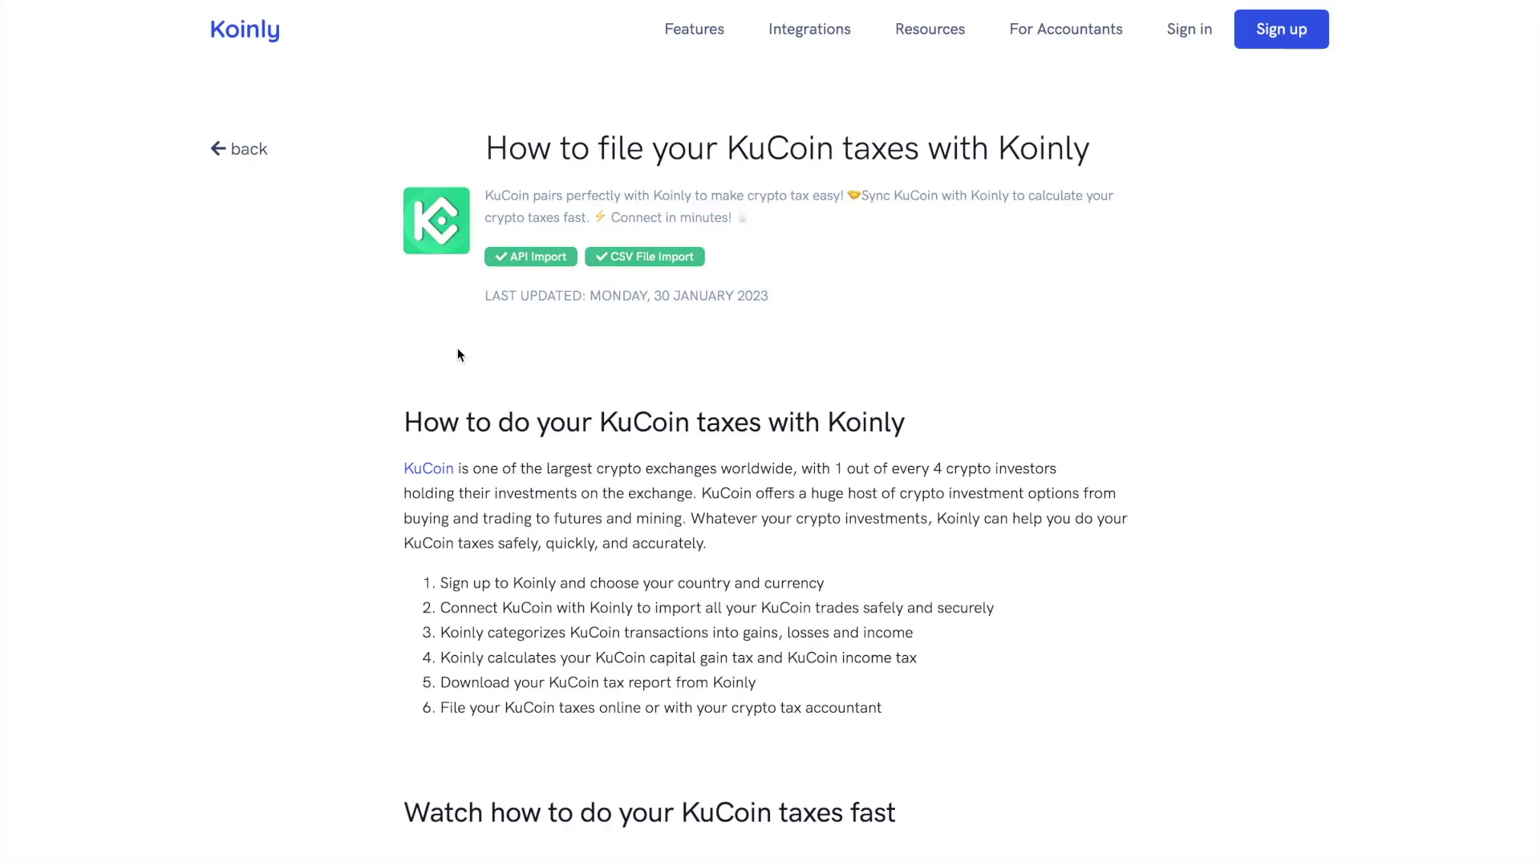
# - Highlight the guide's 'How to connect Koinly and KuCoin via API' steps, from signing in to API management
pyautogui.scroll(-2, 618, 324)
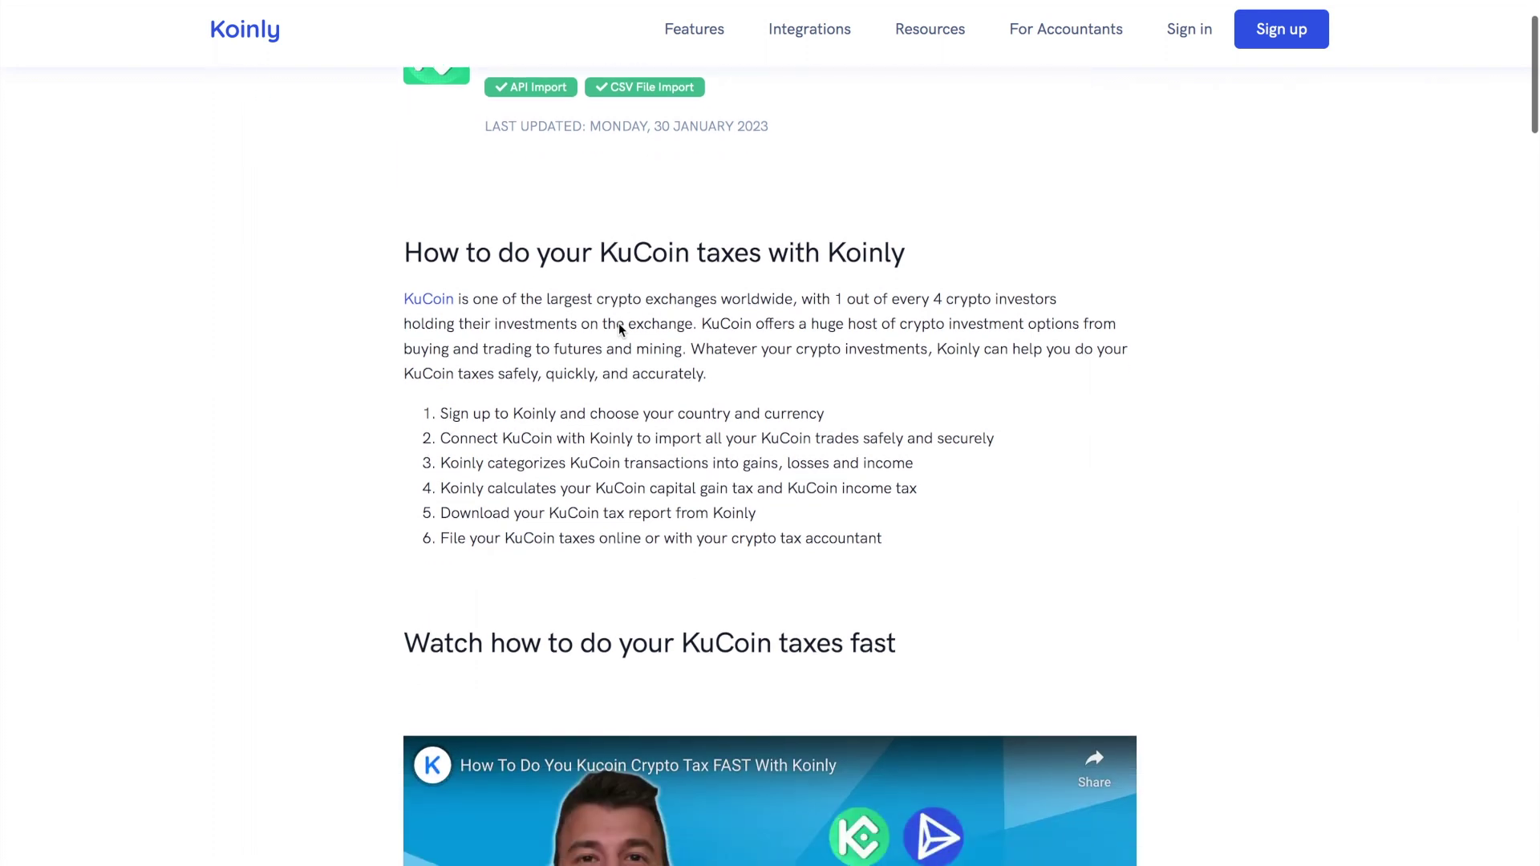
pyautogui.scroll(-1, 618, 324)
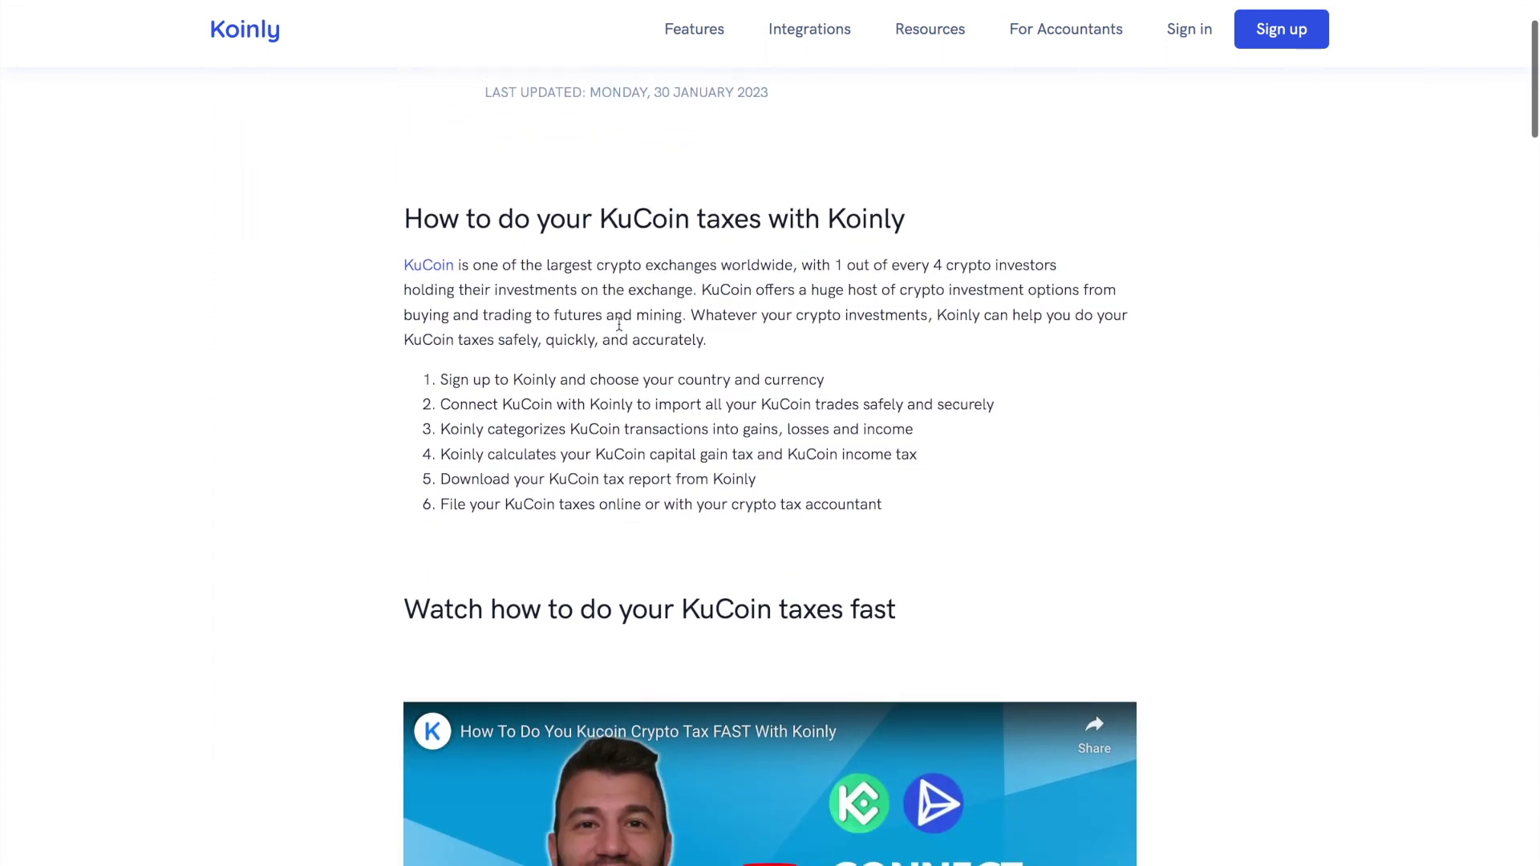
pyautogui.click(425, 385)
pyautogui.moveTo(425, 387); pyautogui.dragTo(715, 473)
pyautogui.scroll(-11, 715, 473)
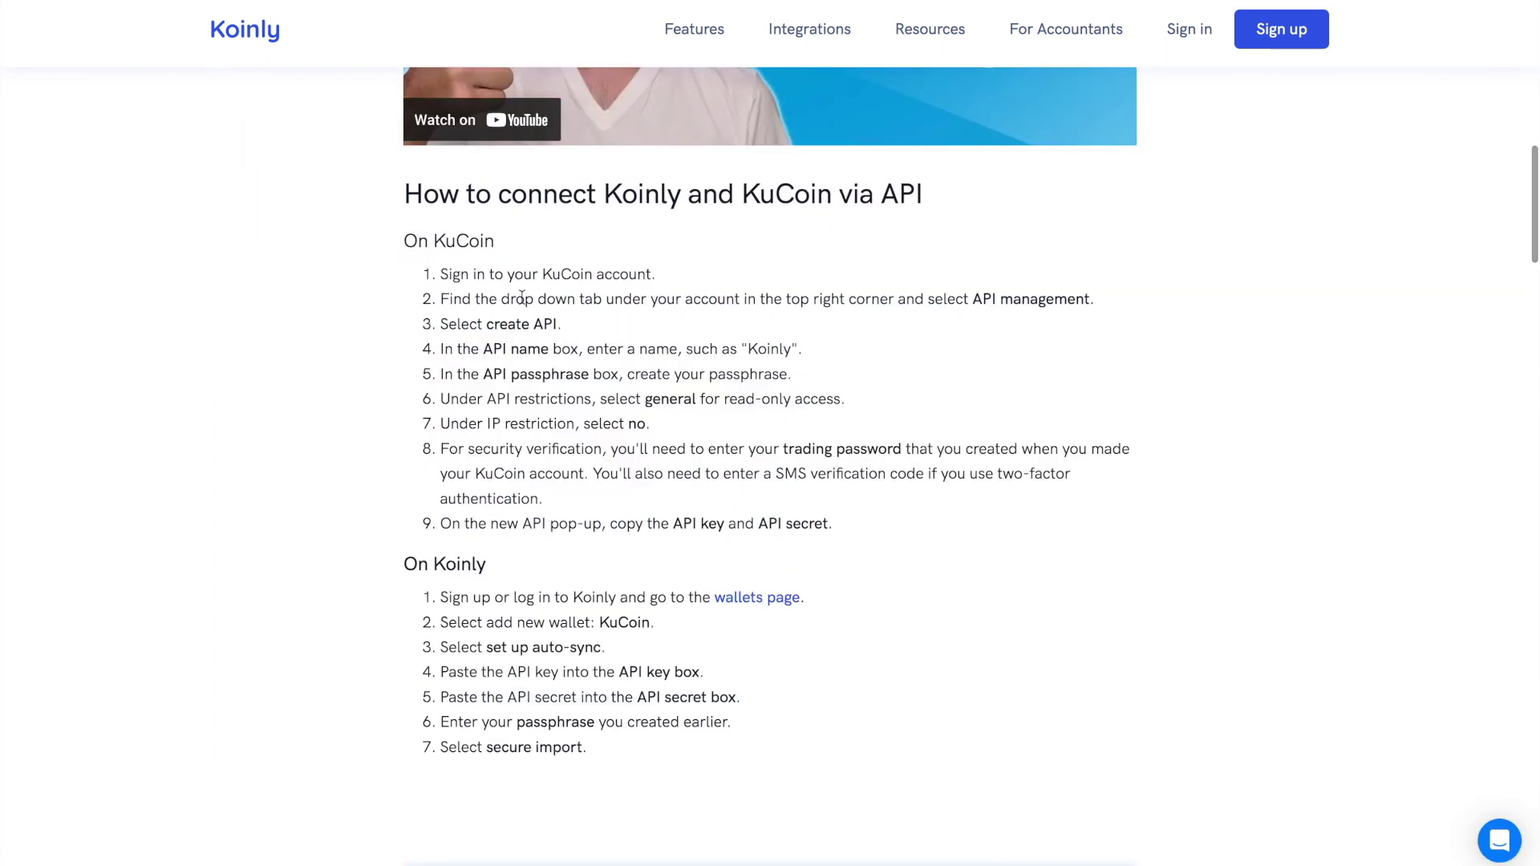
pyautogui.moveTo(405, 197); pyautogui.dragTo(943, 208)
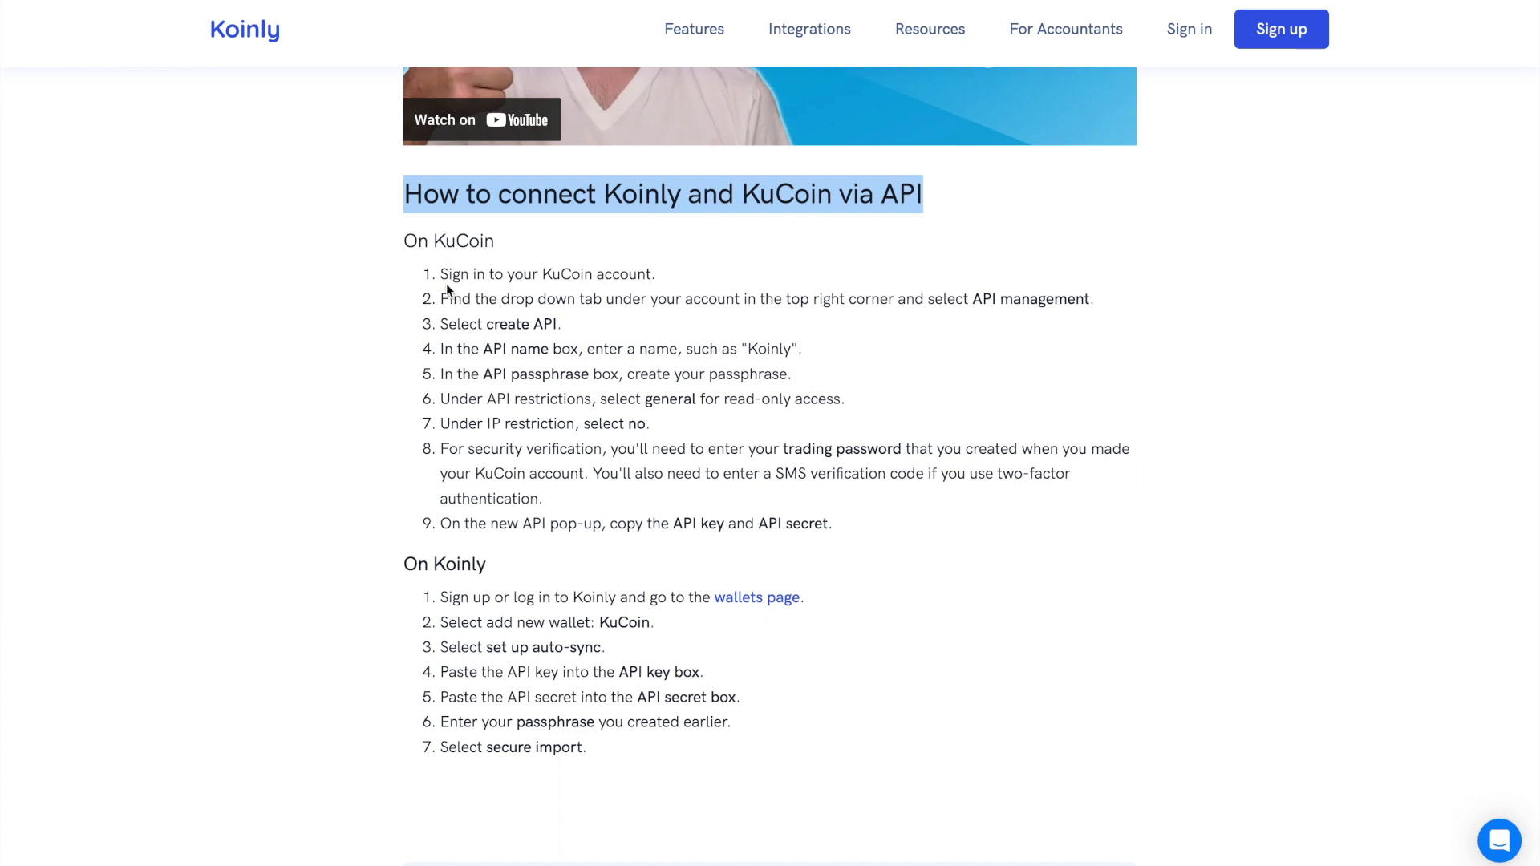
pyautogui.moveTo(443, 281); pyautogui.dragTo(615, 282)
pyautogui.moveTo(463, 298); pyautogui.dragTo(1066, 300)
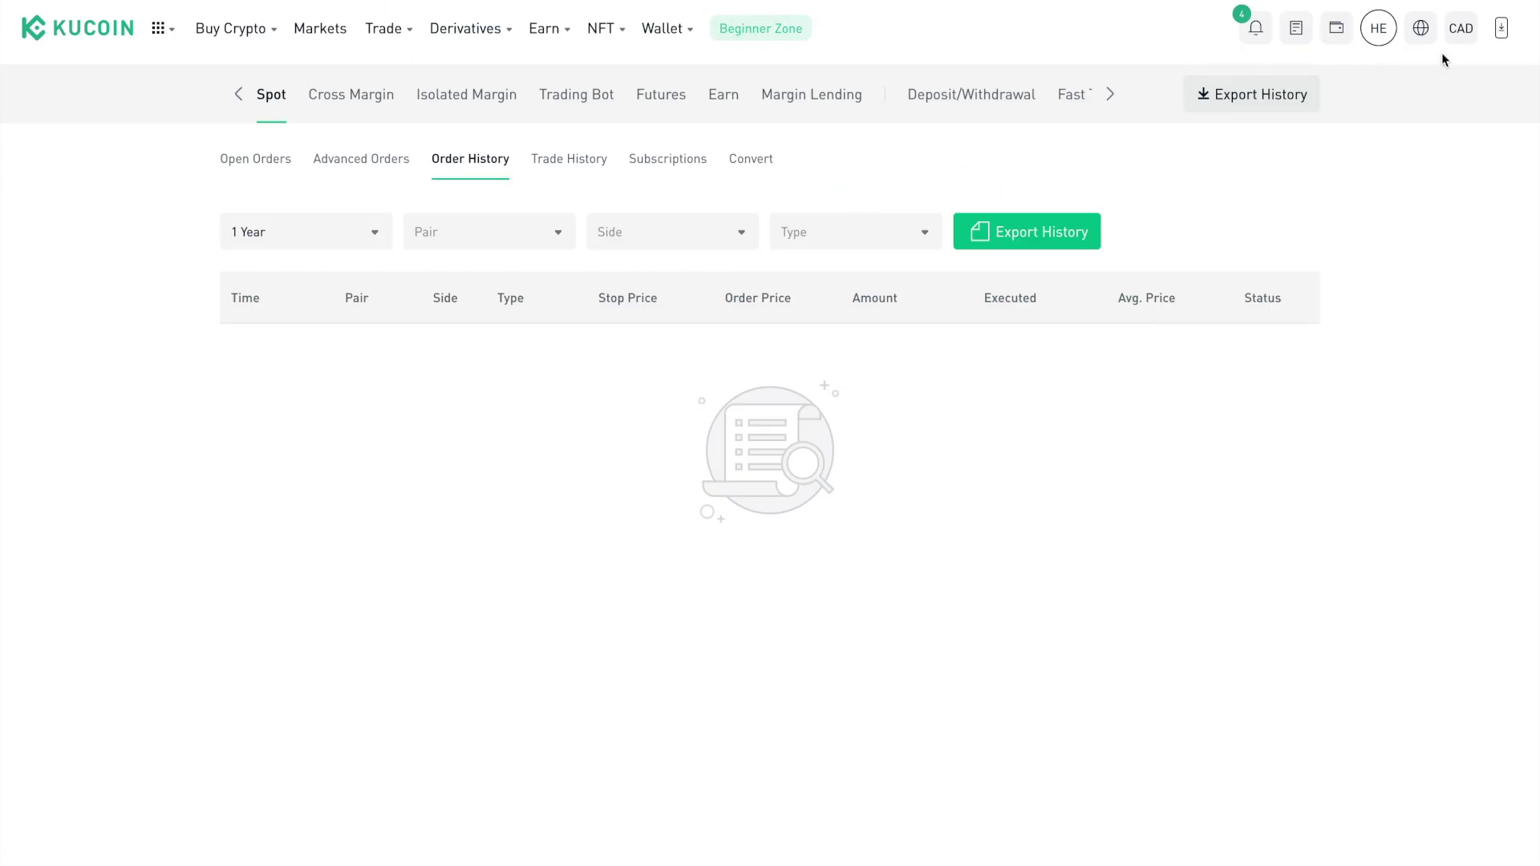
pyautogui.moveTo(1379, 29)
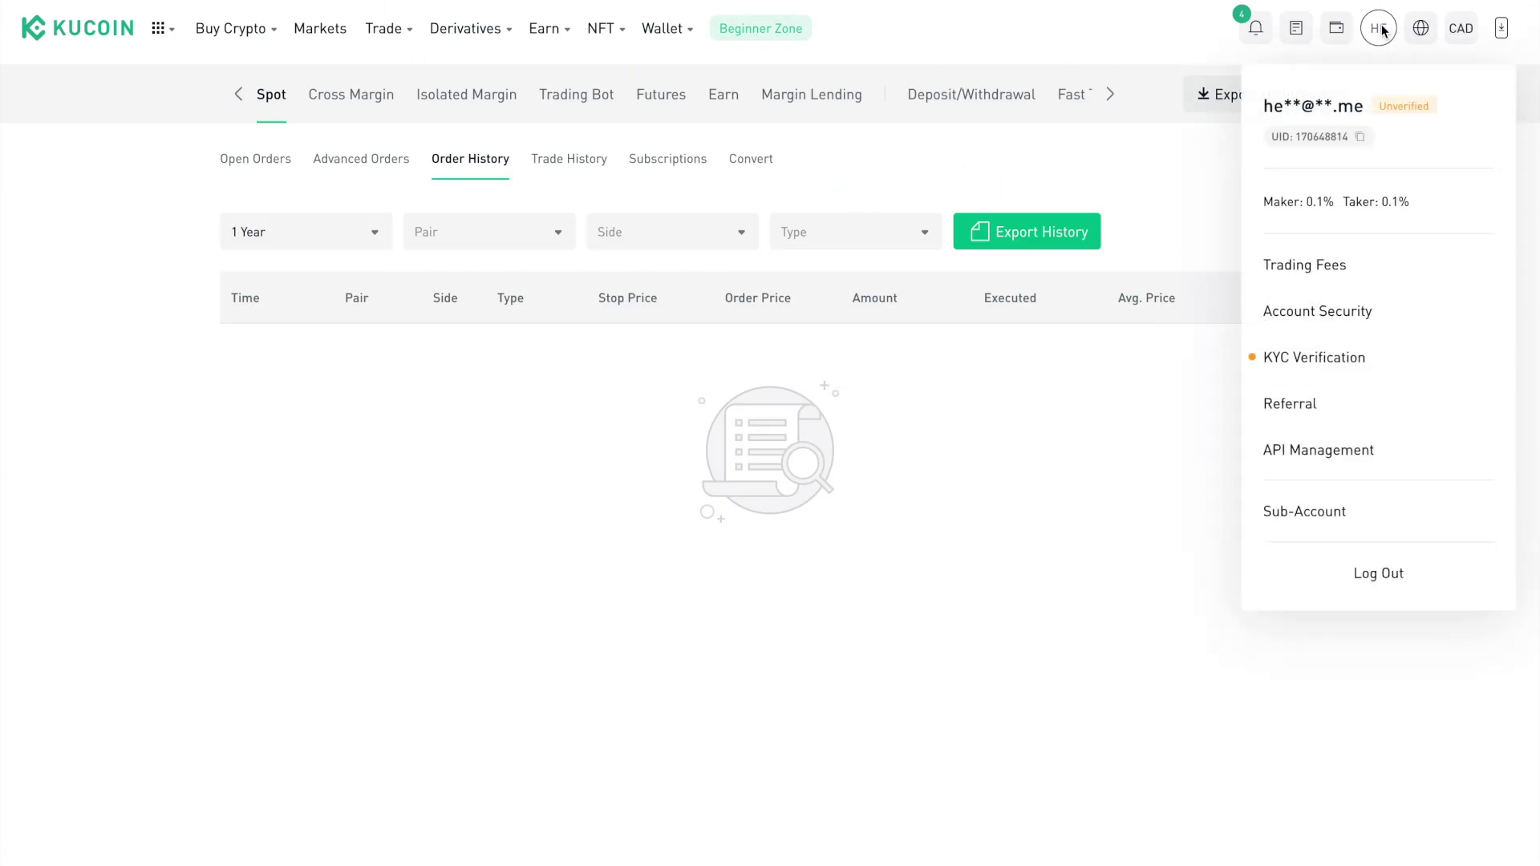
# - Open KuCoin's API Management and the Create API form, then return to Koinly's KuCoin setup
pyautogui.click(1325, 452)
pyautogui.click(258, 383)
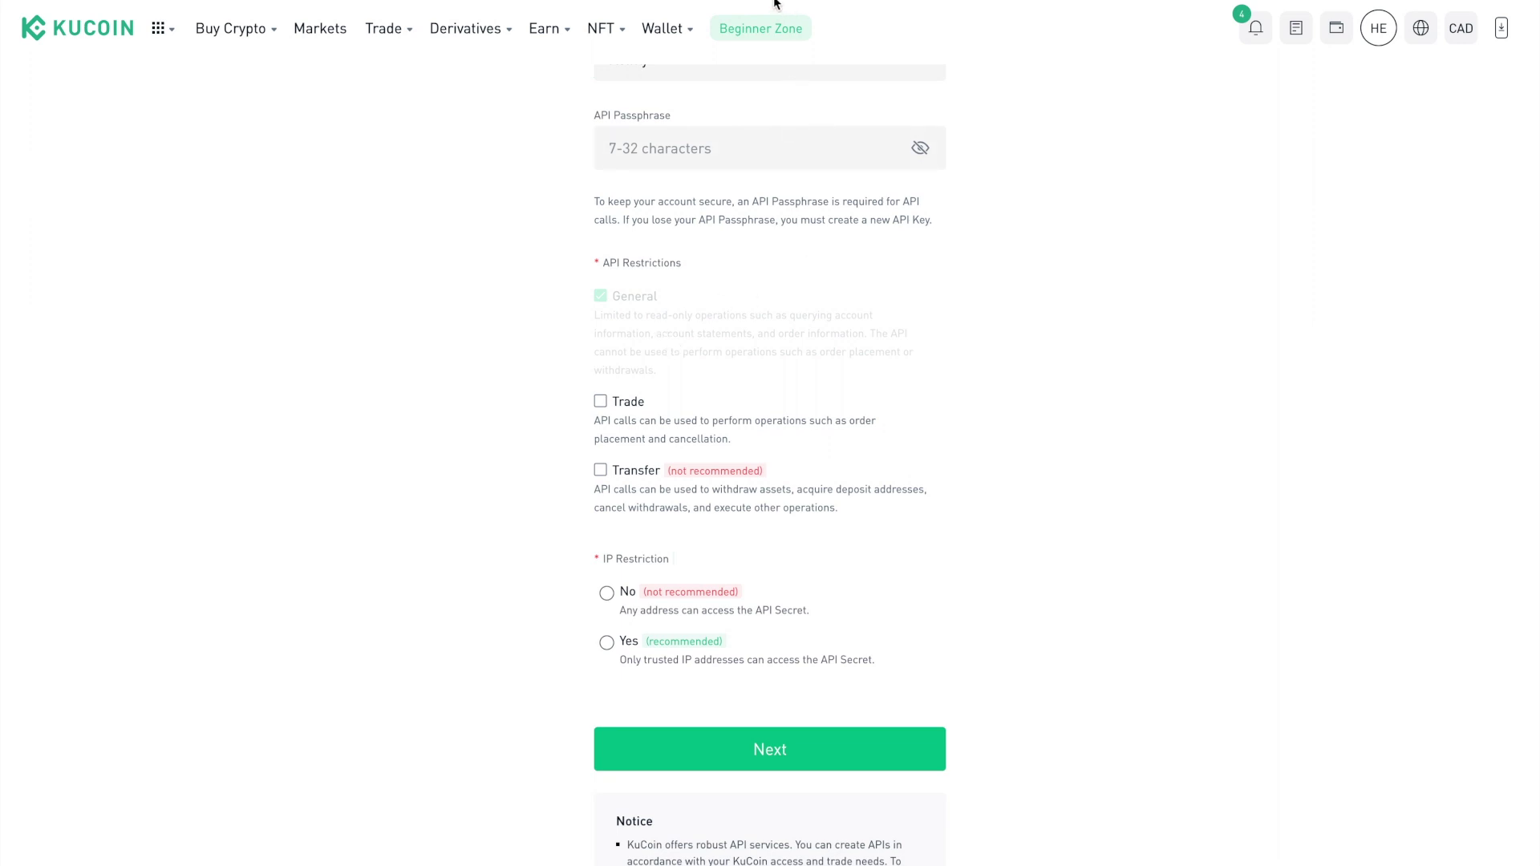
pyautogui.click(709, 3)
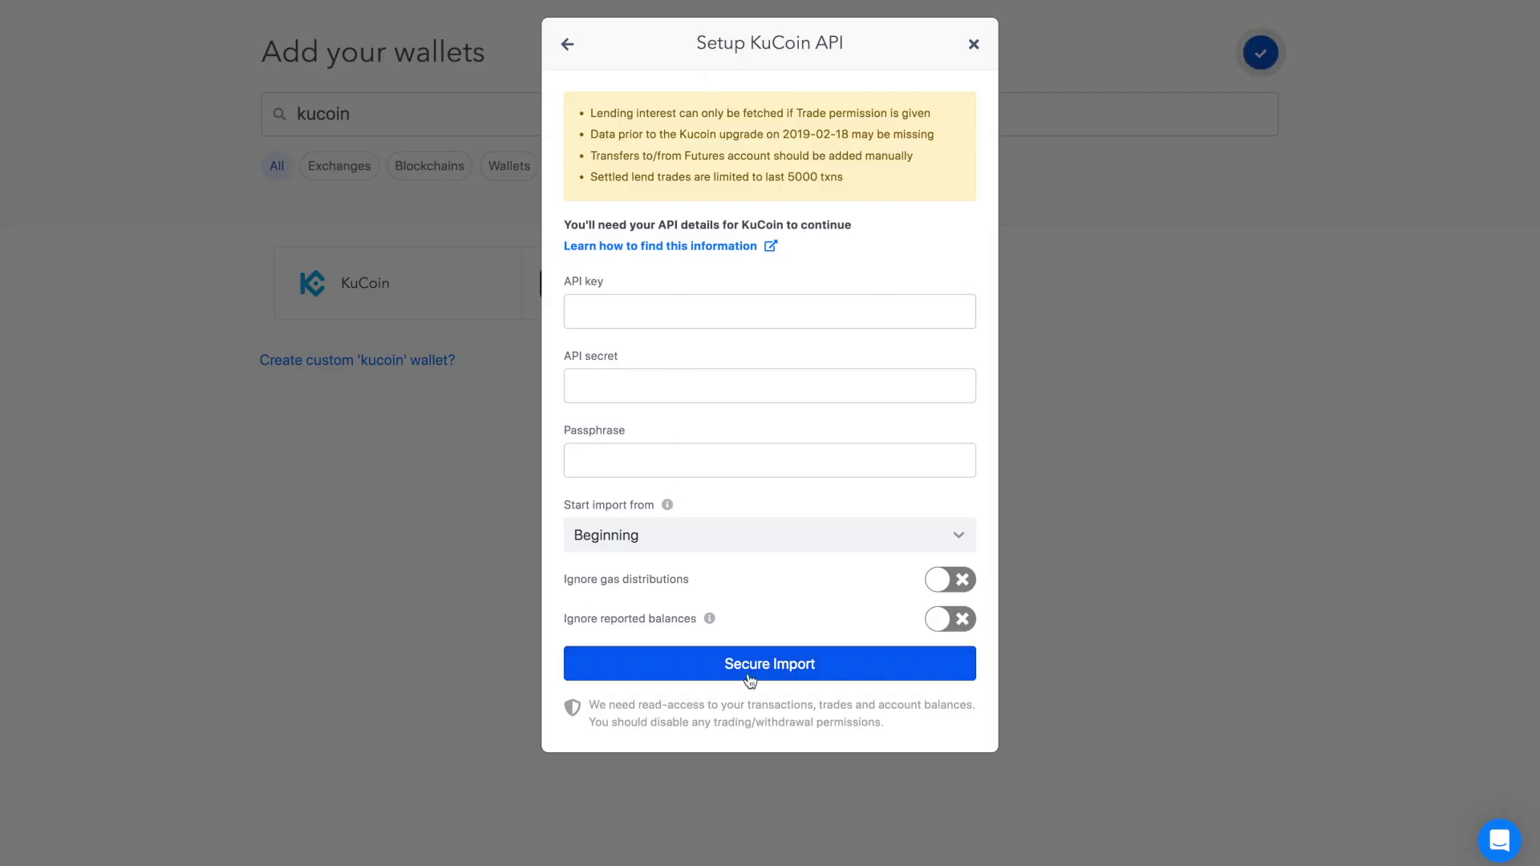
# - Cancel the KuCoin setup, search Kraken then Newton, and cancel the Newton wallet too
pyautogui.click(974, 44)
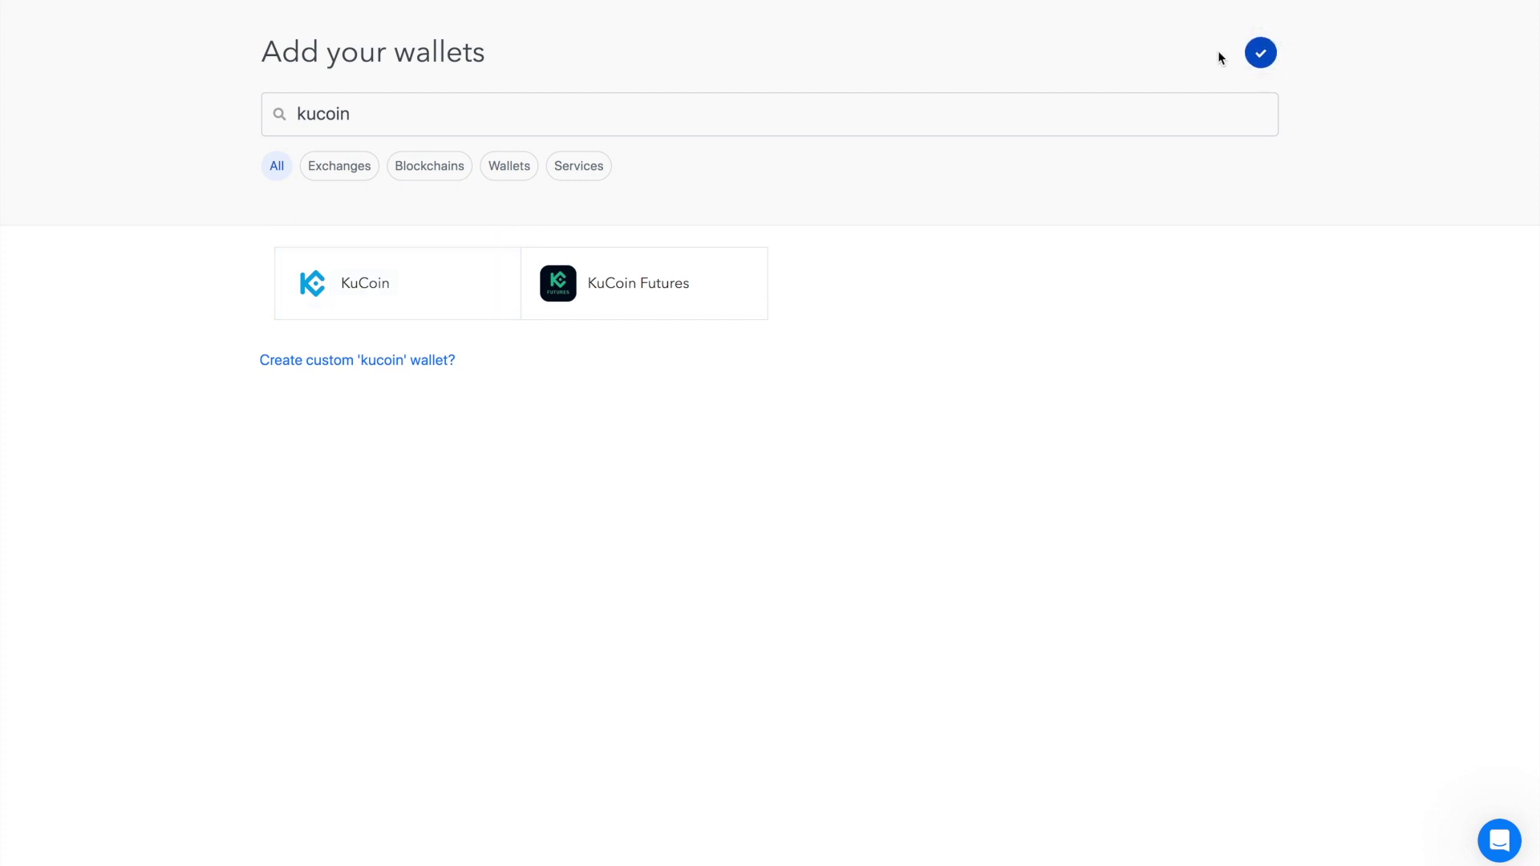
pyautogui.tripleClick(456, 113)
pyautogui.write('kraken')
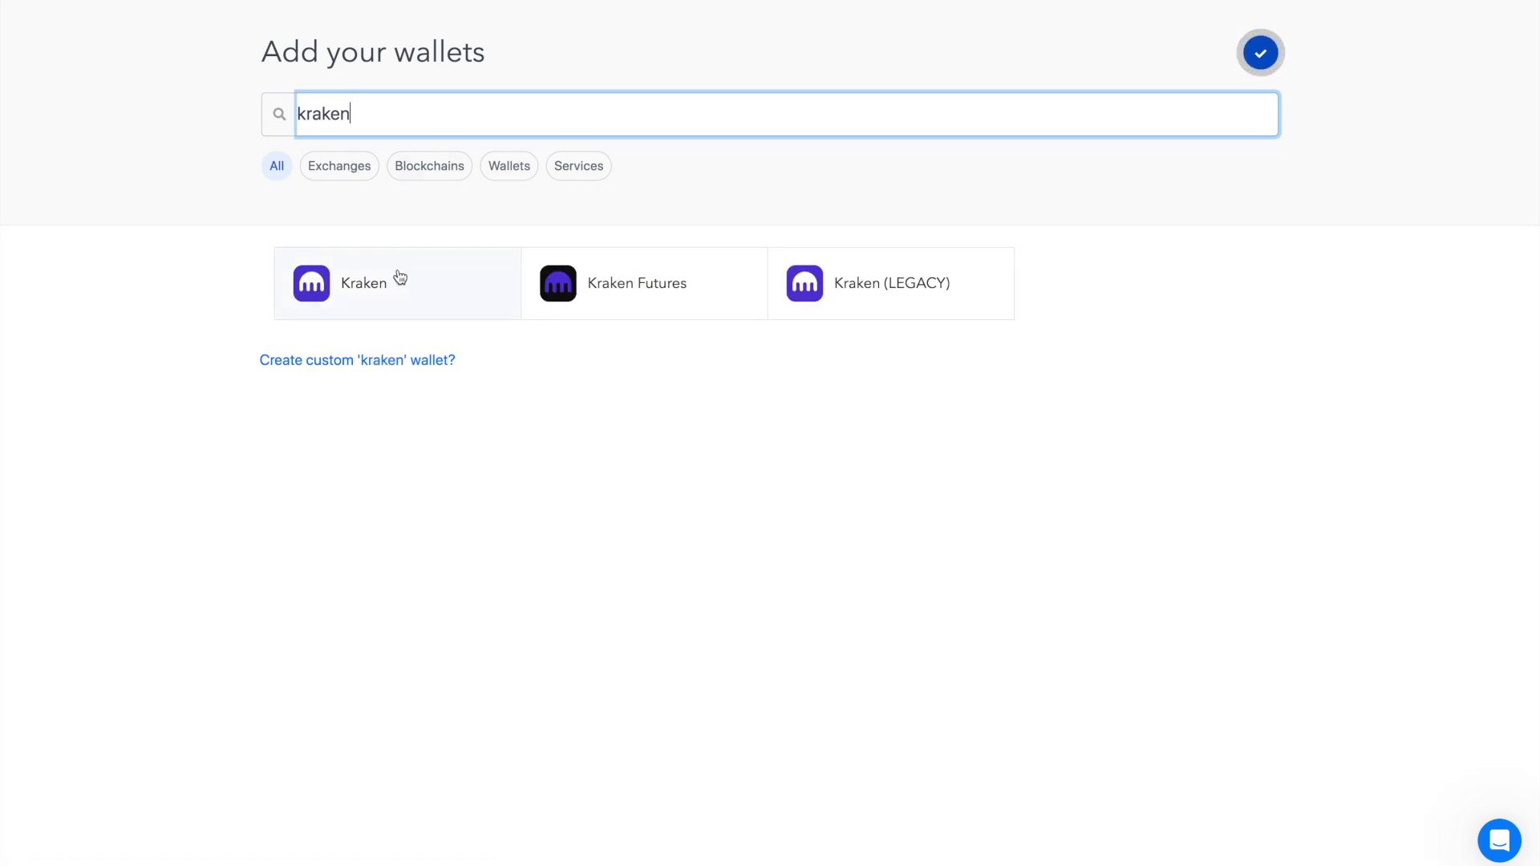
pyautogui.doubleClick(426, 122)
pyautogui.write('newton')
pyautogui.click(401, 297)
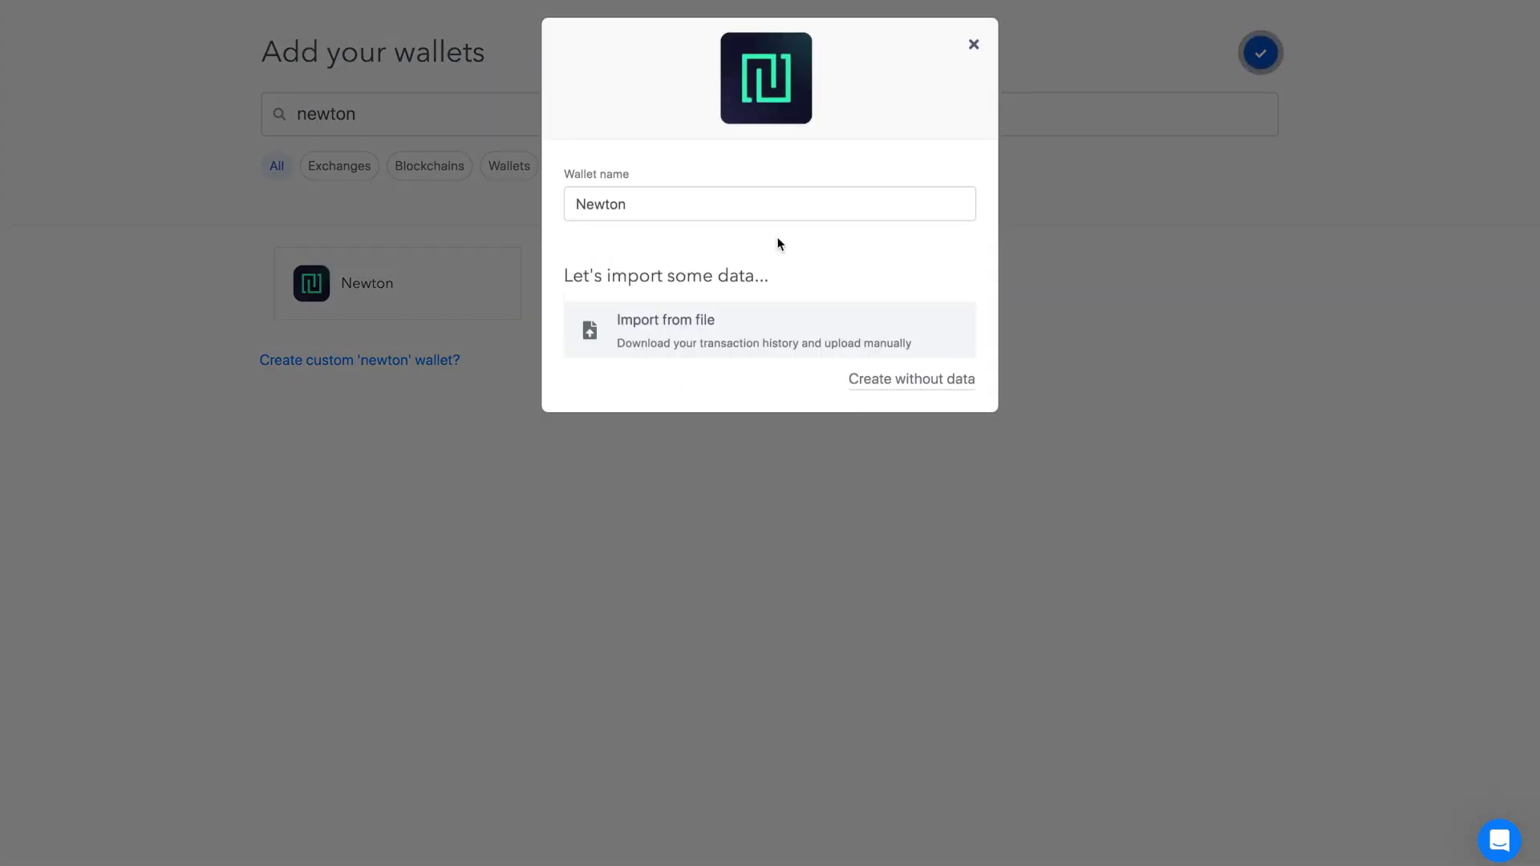
pyautogui.click(974, 46)
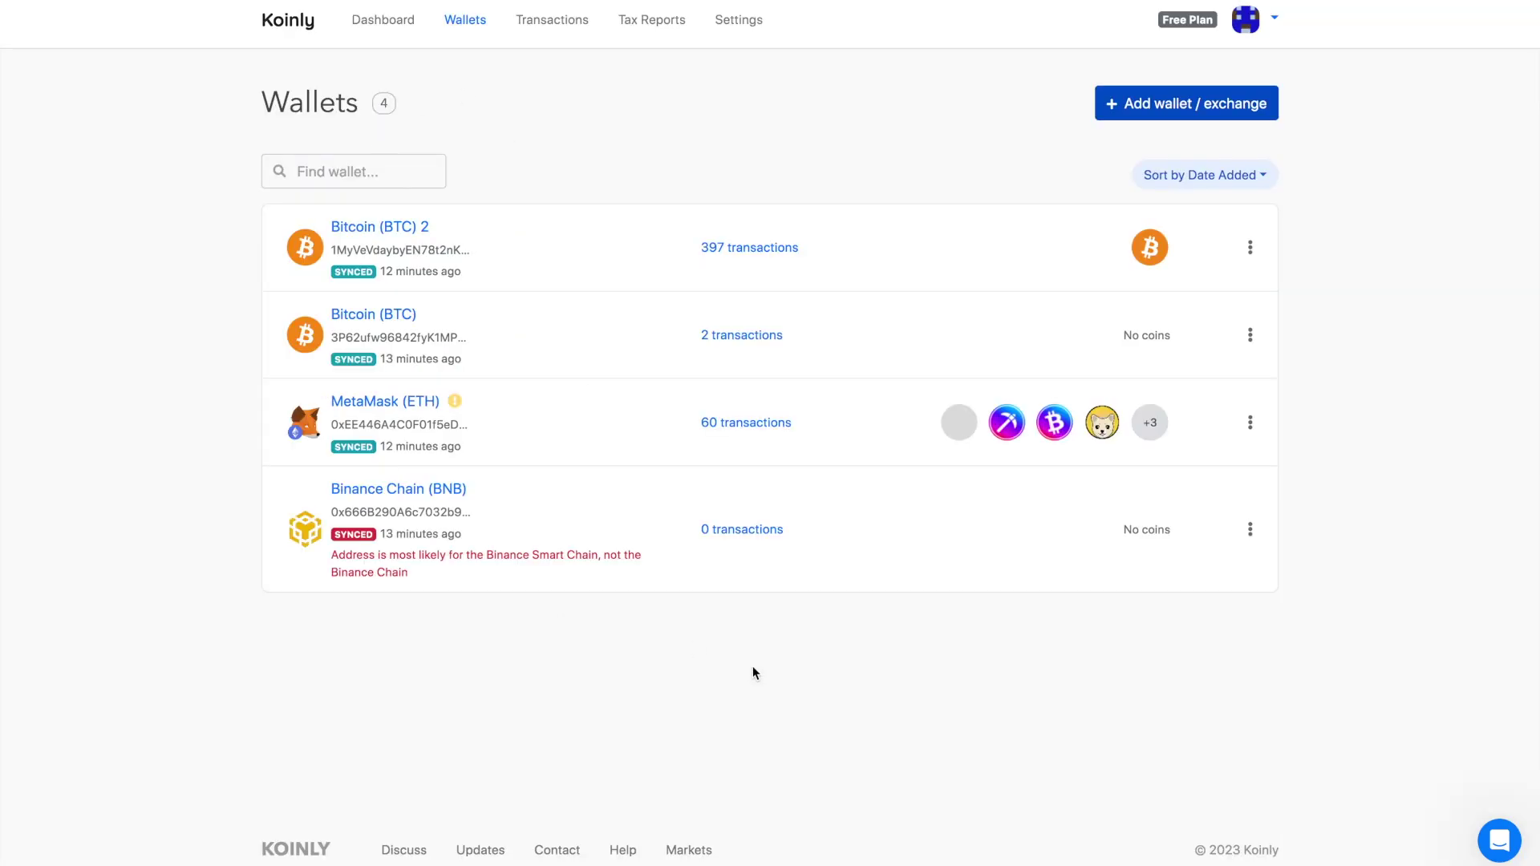
# - Highlight the Binance address warning, then make 'Step 3) Check for accuracy...' a Heading 1 in Notion
pyautogui.moveTo(324, 561); pyautogui.dragTo(522, 584)
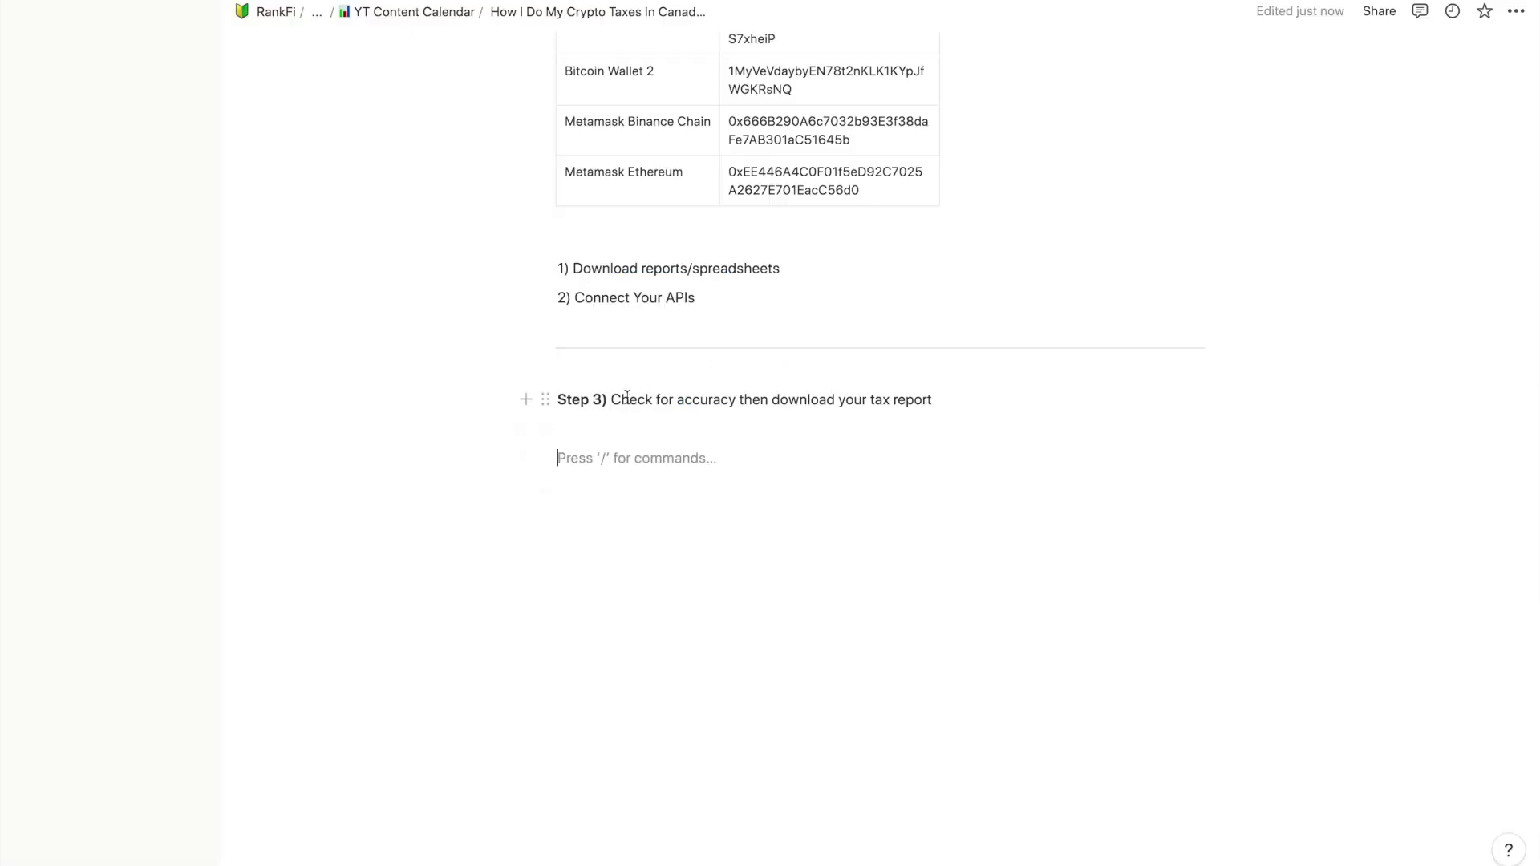
pyautogui.doubleClick(630, 399)
pyautogui.click(546, 399)
pyautogui.click(718, 481)
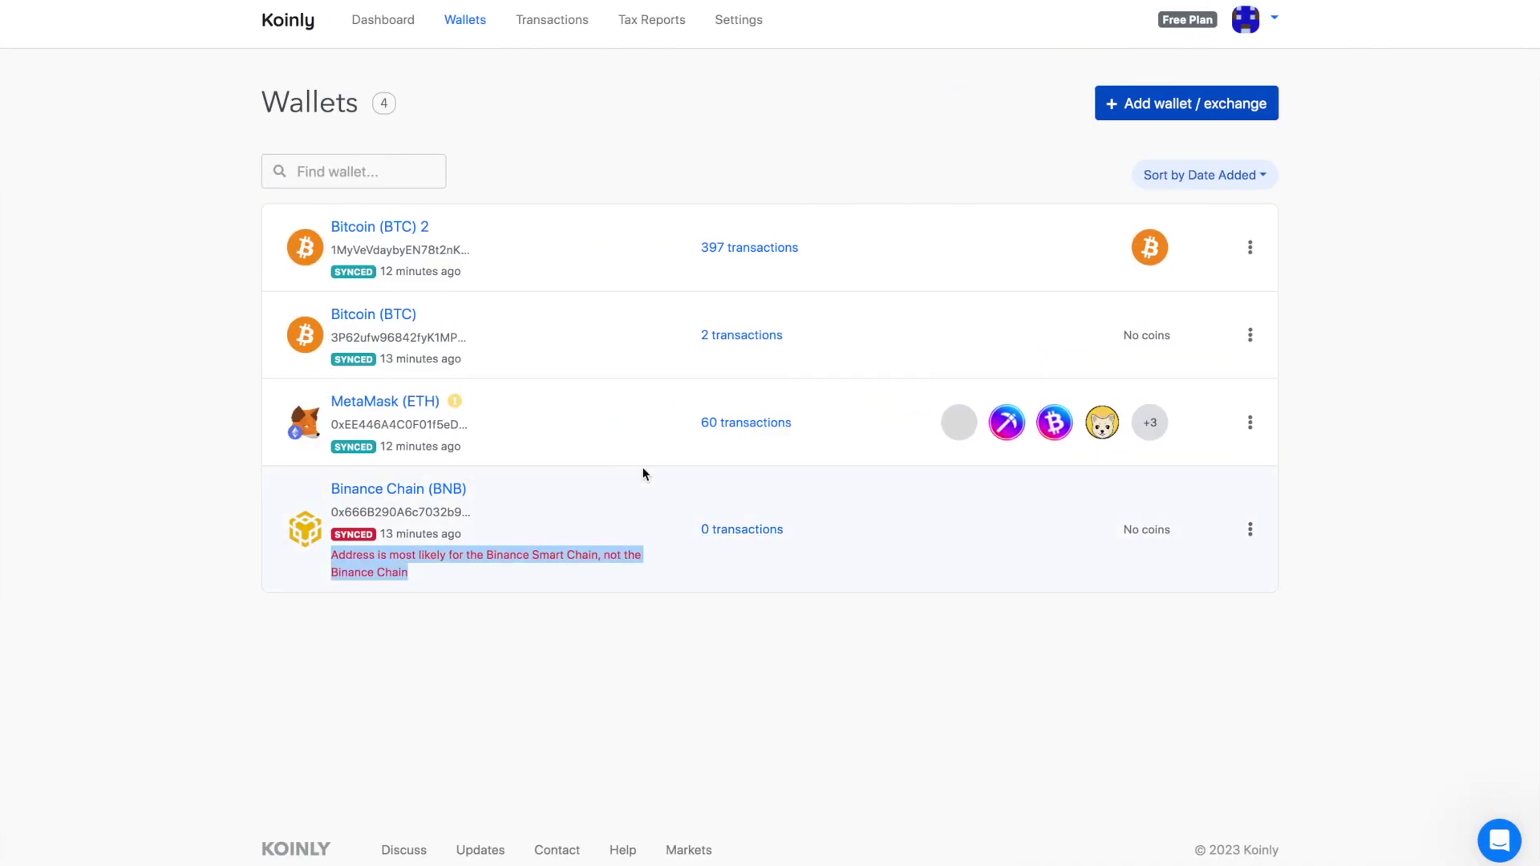
# - Review the wrong-chain warning and delete the Binance Chain (BNB) wallet
pyautogui.click(450, 229)
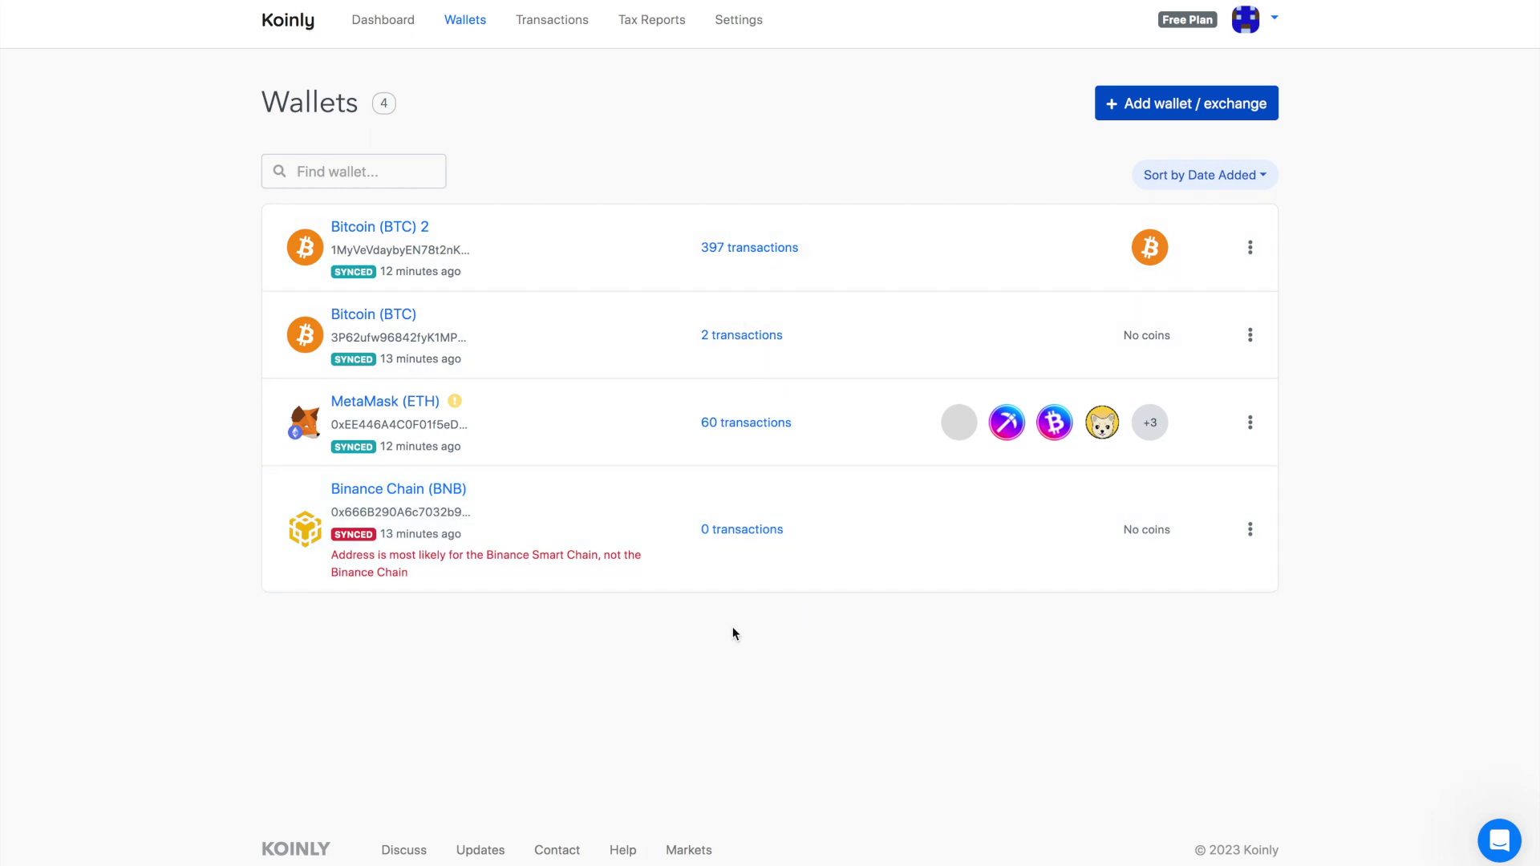
pyautogui.moveTo(332, 554); pyautogui.dragTo(429, 592)
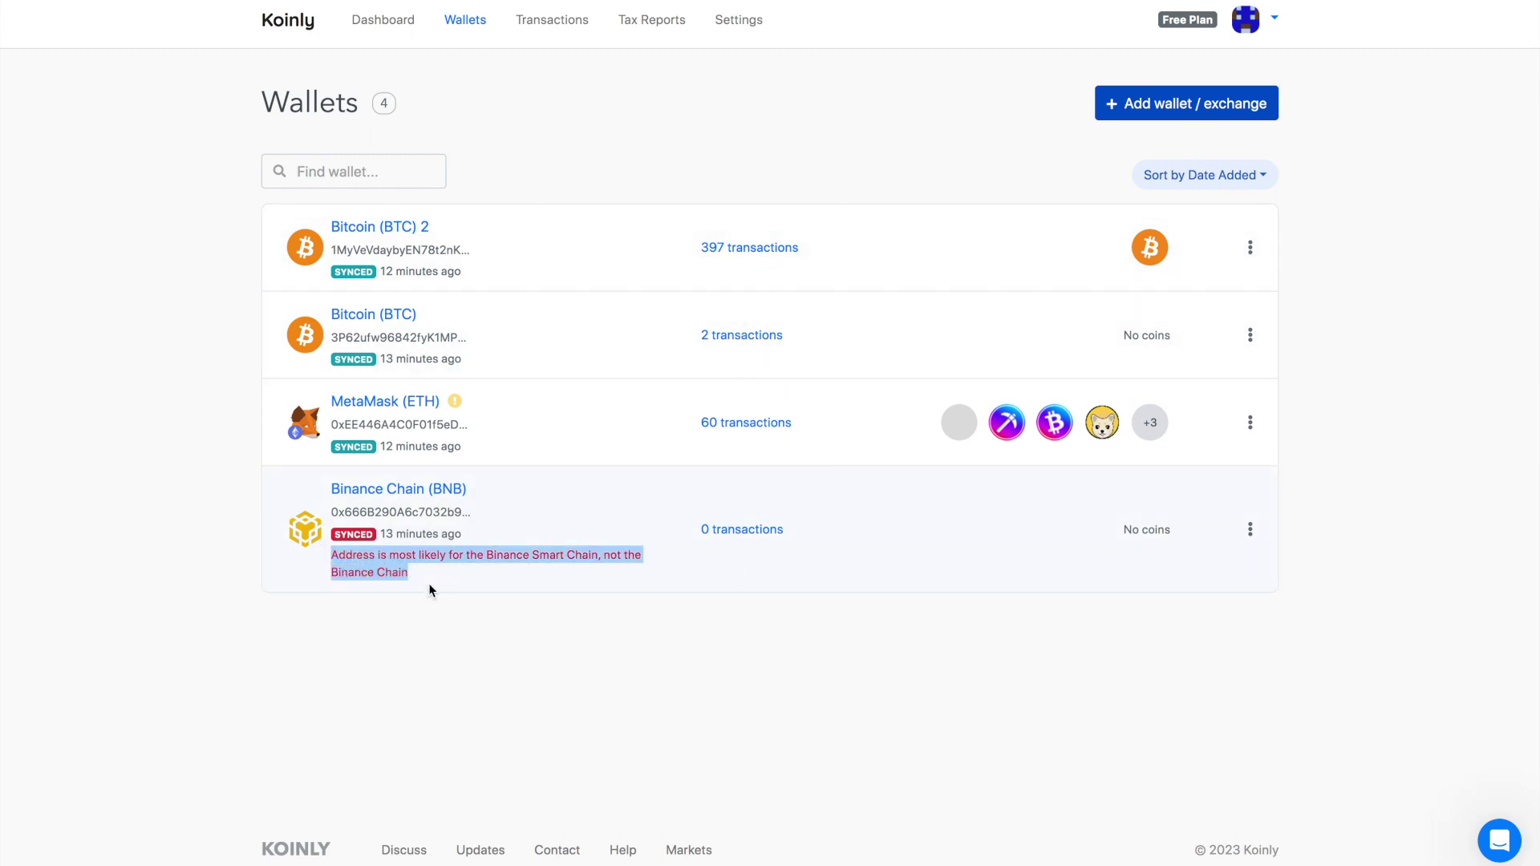
pyautogui.click(427, 573)
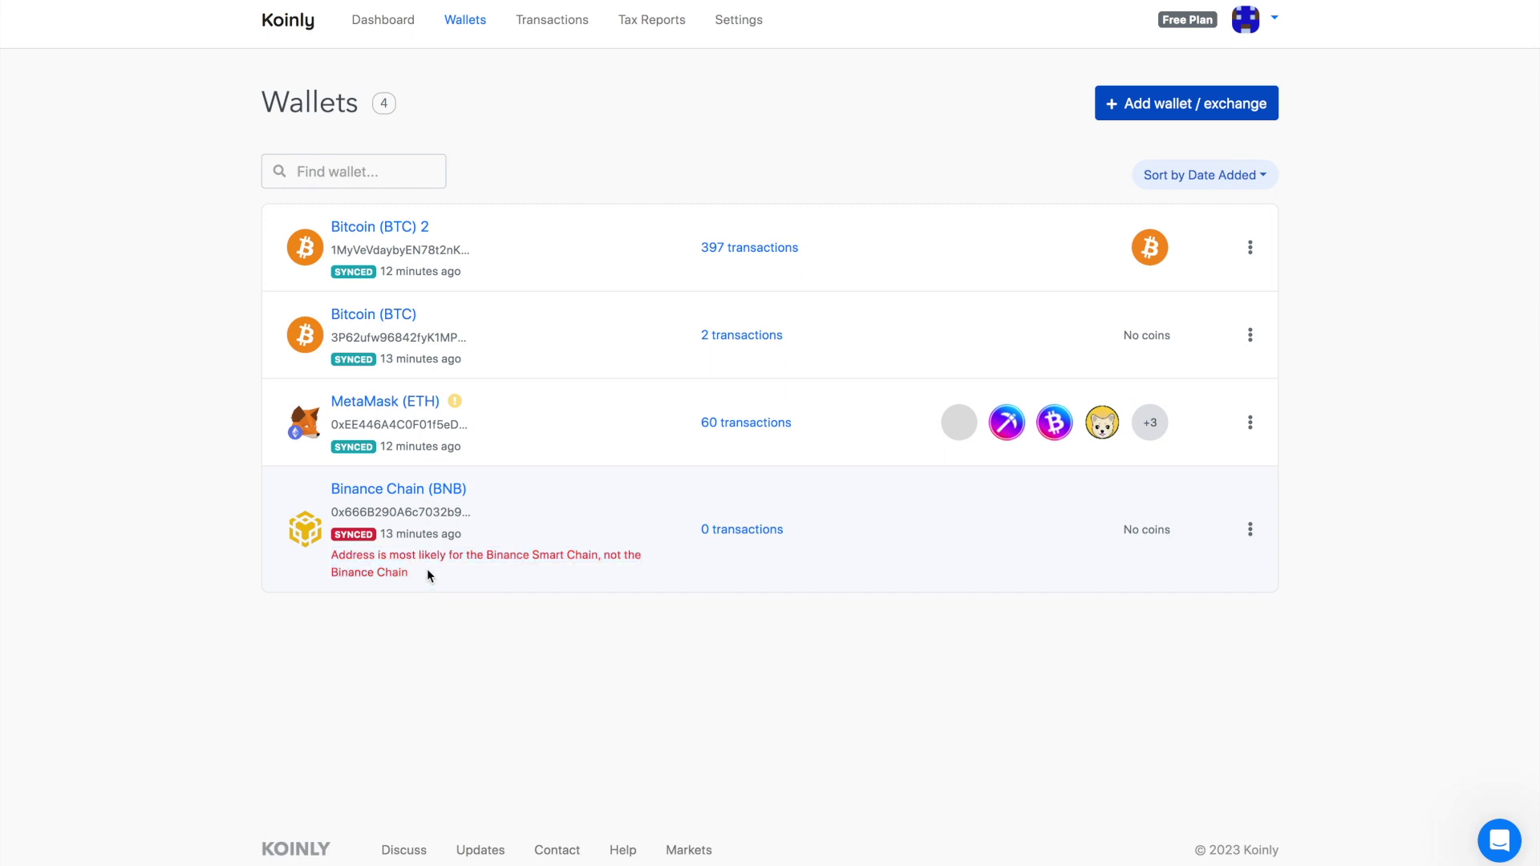
pyautogui.moveTo(537, 553); pyautogui.dragTo(543, 574)
pyautogui.click(427, 529)
pyautogui.click(414, 489)
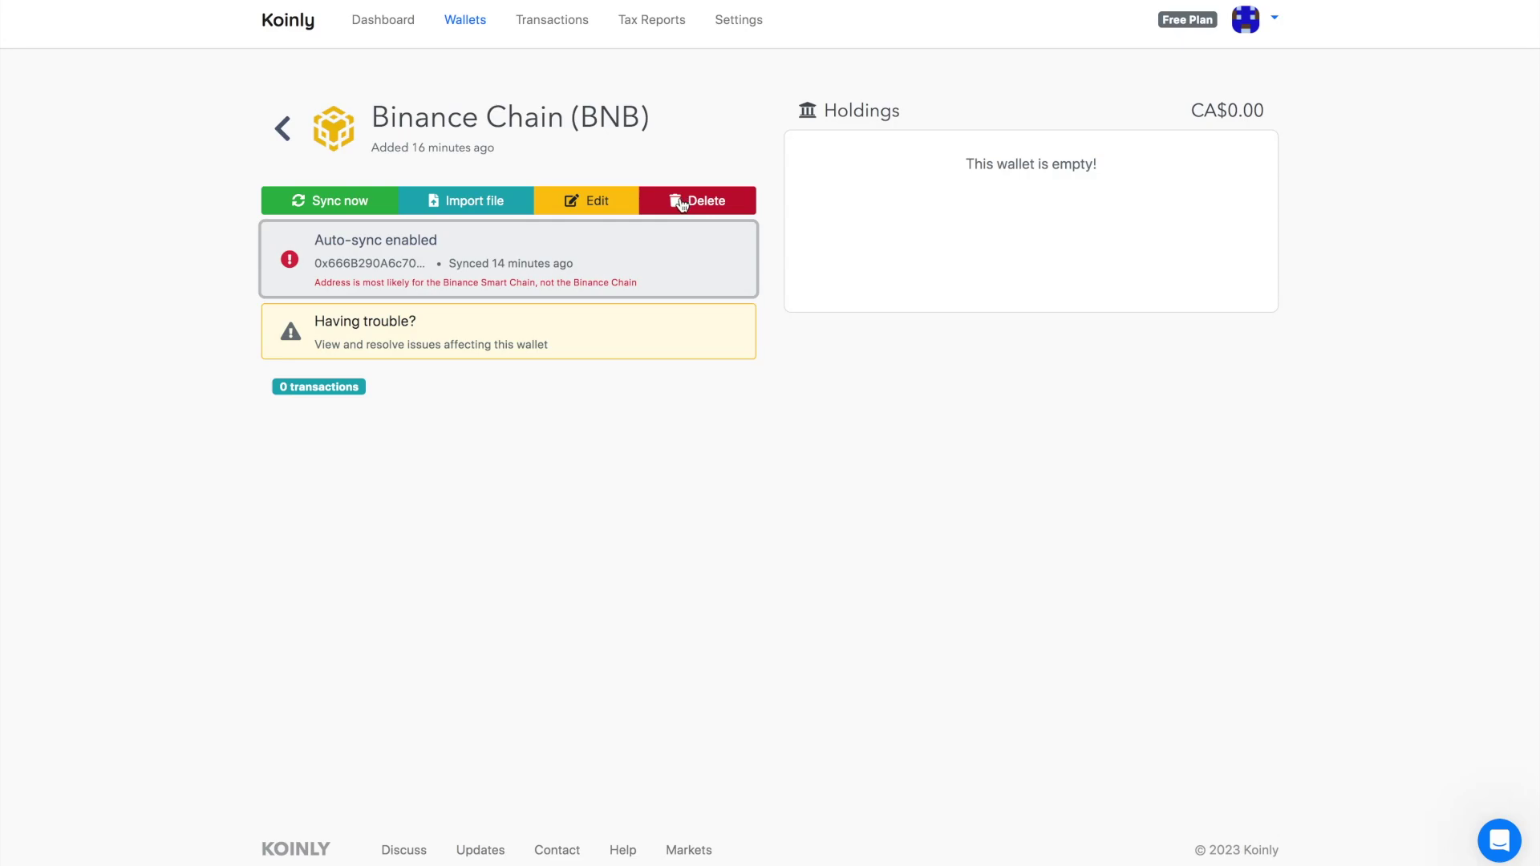
pyautogui.click(680, 205)
pyautogui.click(720, 167)
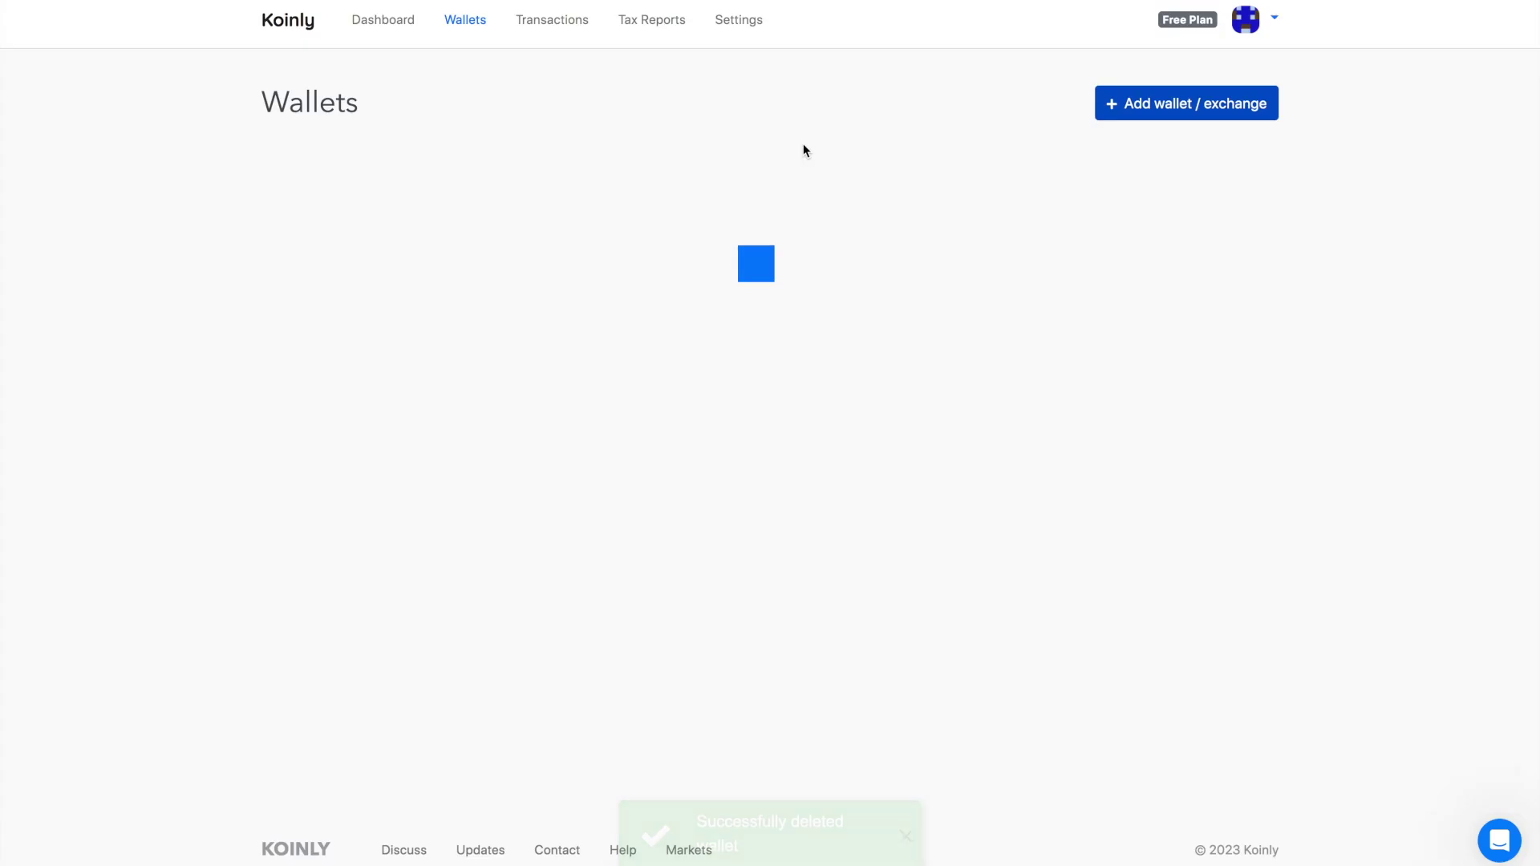
# - Add a Binance Smart Chain (BNB) wallet with the pasted address, import it, and open the dashboard
pyautogui.click(1199, 102)
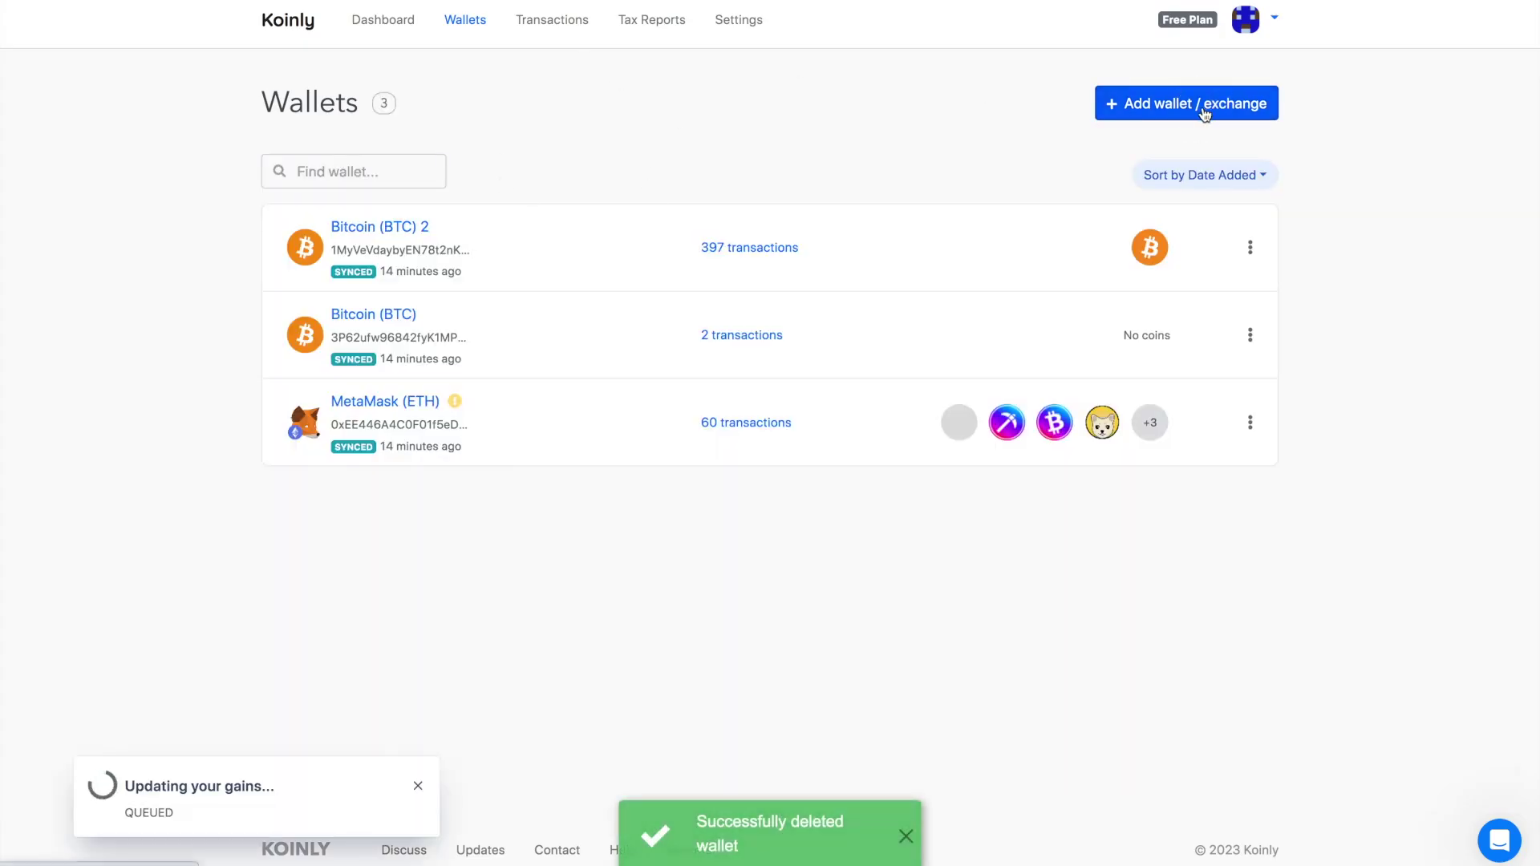
pyautogui.click(670, 123)
pyautogui.write('binance')
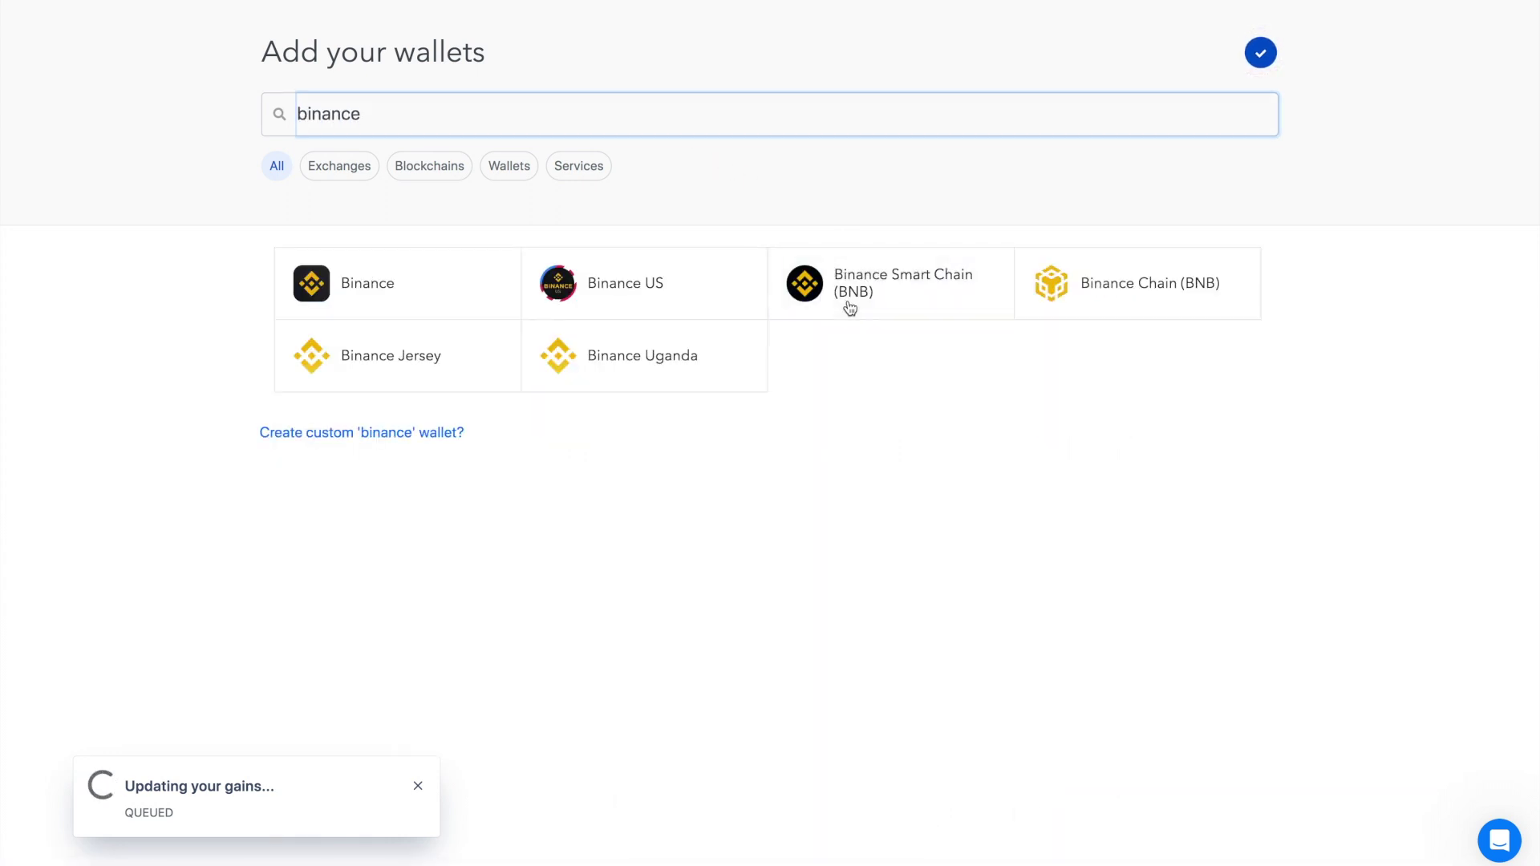
pyautogui.click(847, 305)
pyautogui.click(639, 291)
pyautogui.click(732, 519)
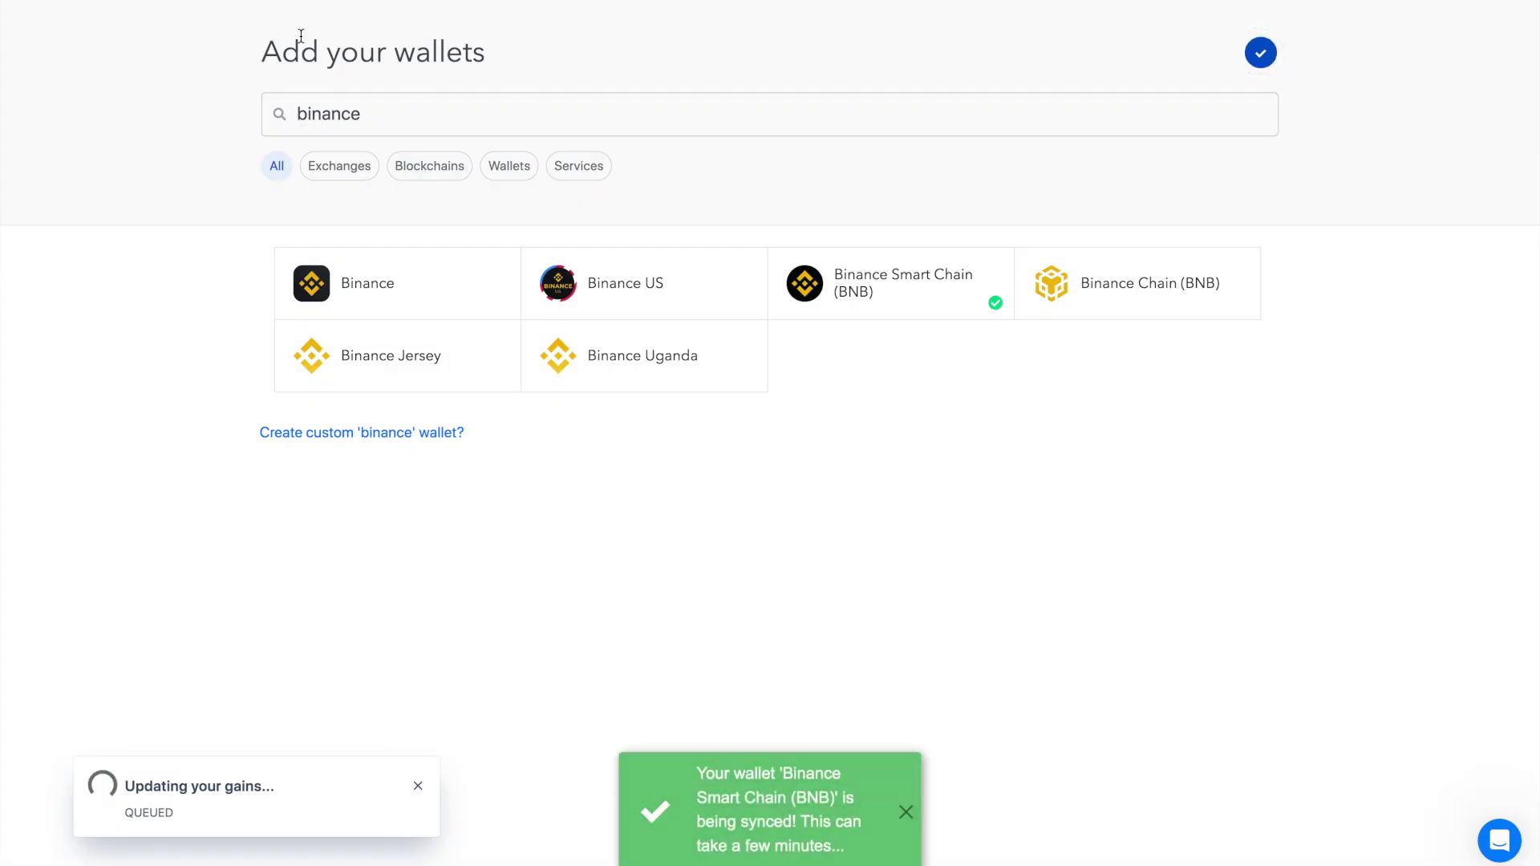
pyautogui.click(1260, 53)
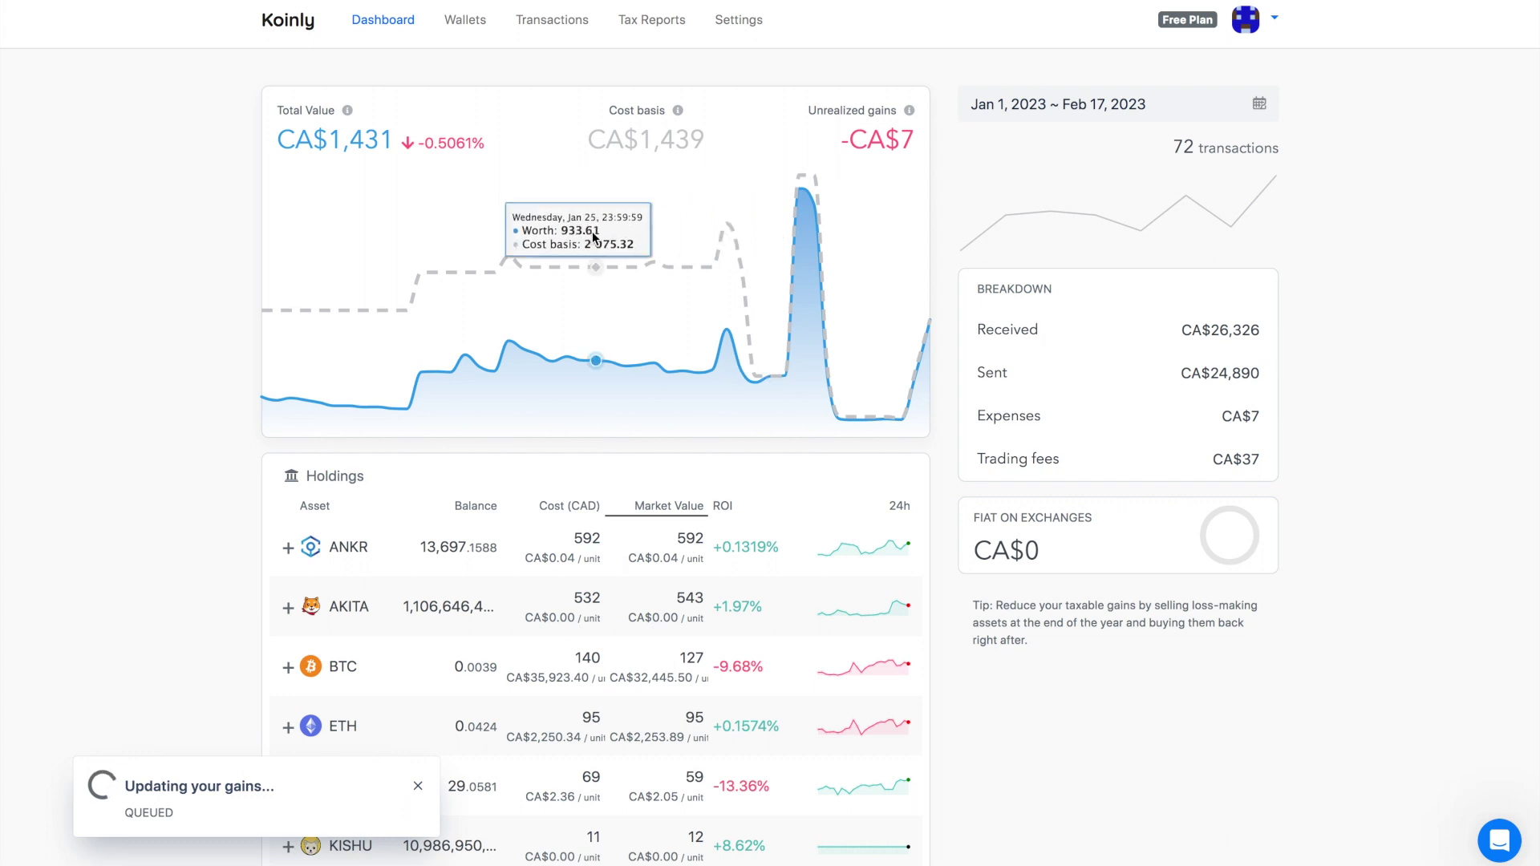
# - Switch the dashboard range from last 12 months to 2022 and browse its 387 transactions
pyautogui.click(1129, 112)
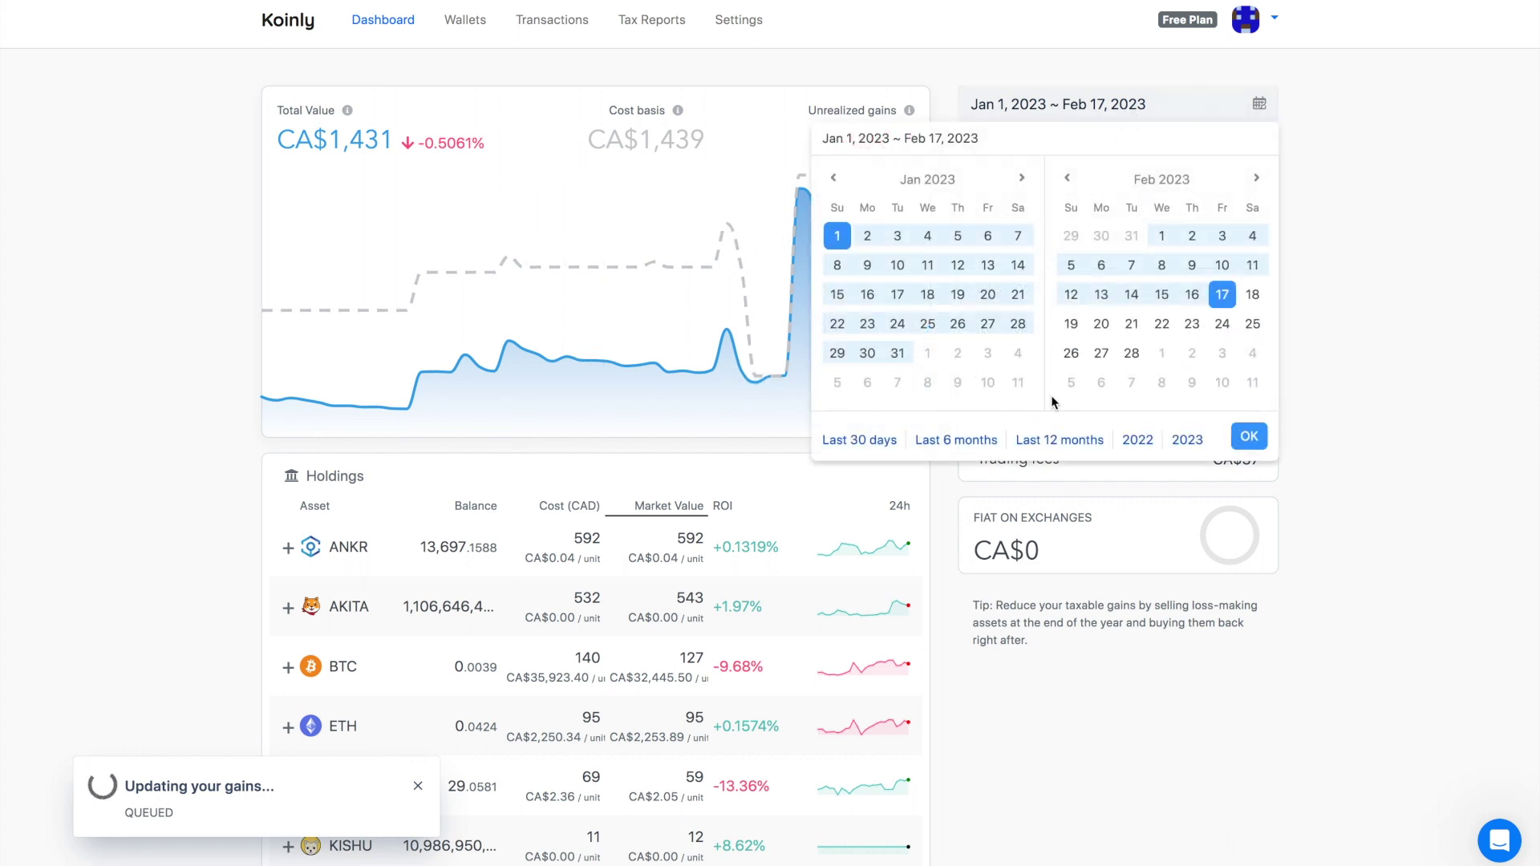
pyautogui.click(1059, 439)
pyautogui.click(1138, 108)
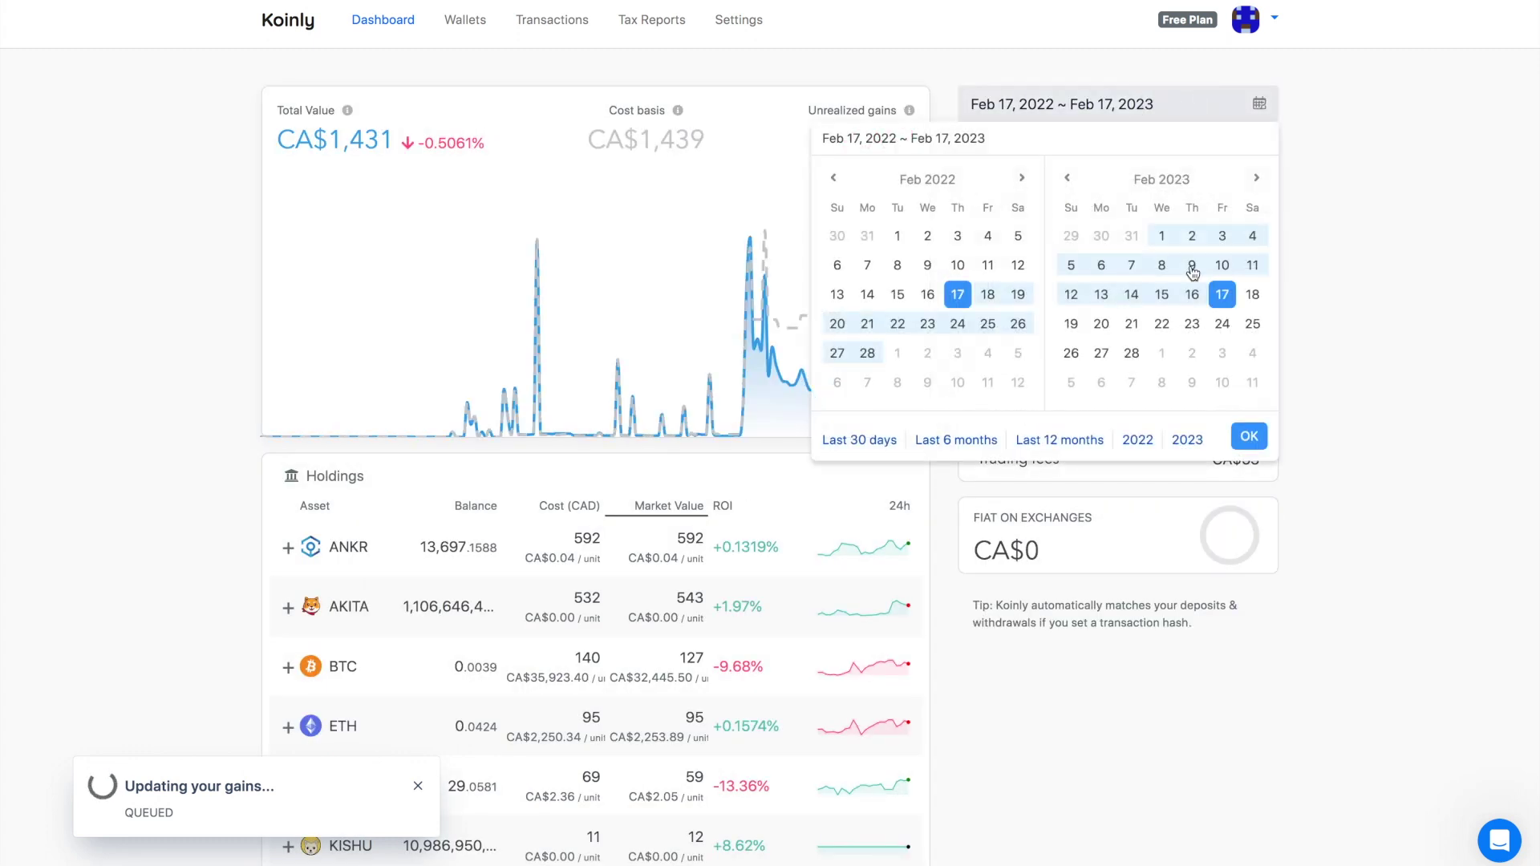
pyautogui.click(1137, 440)
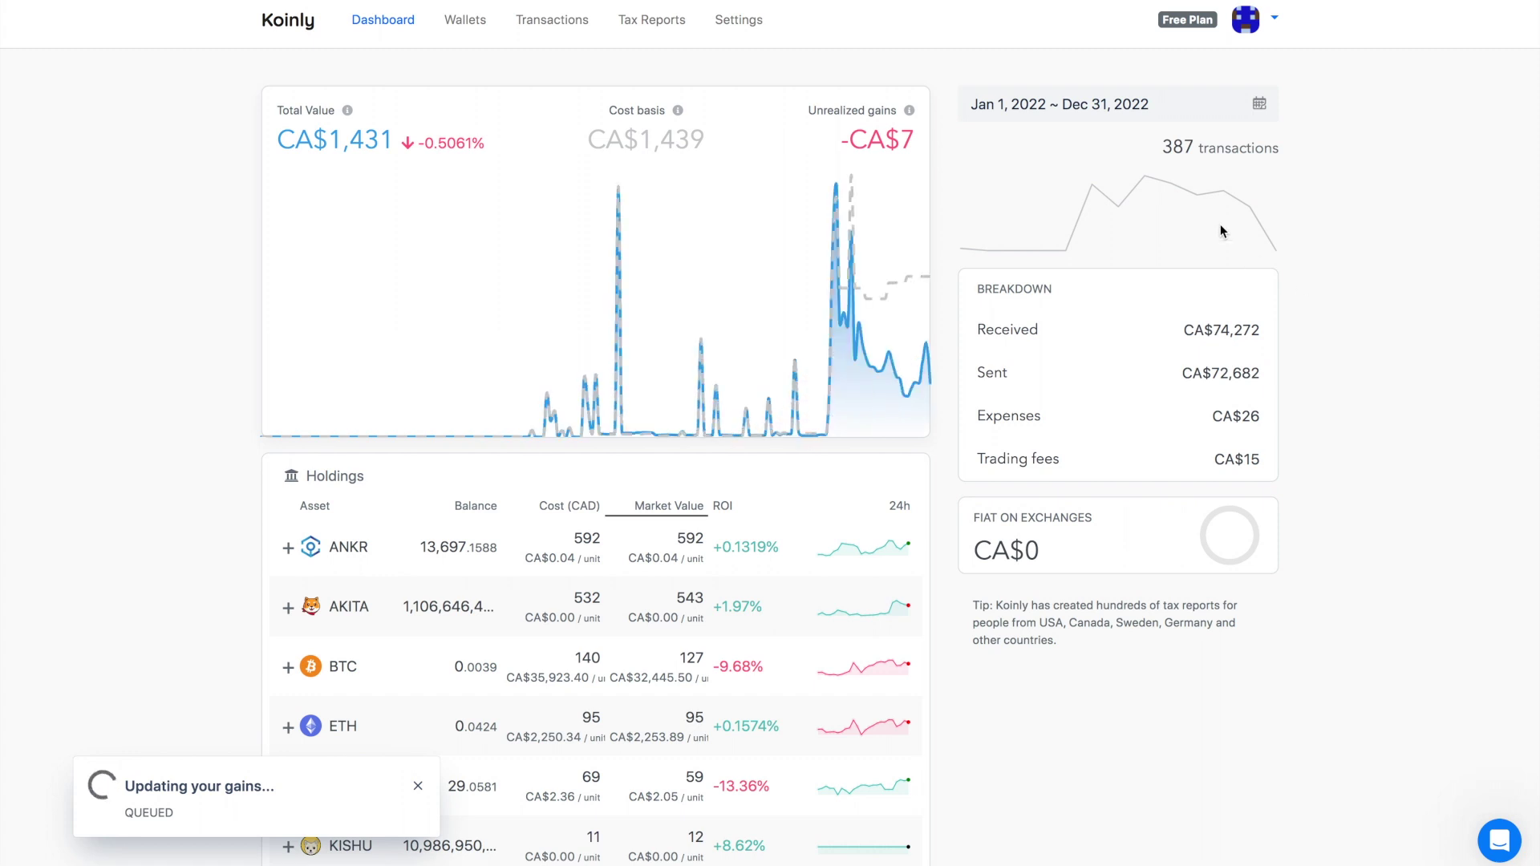
pyautogui.click(1204, 148)
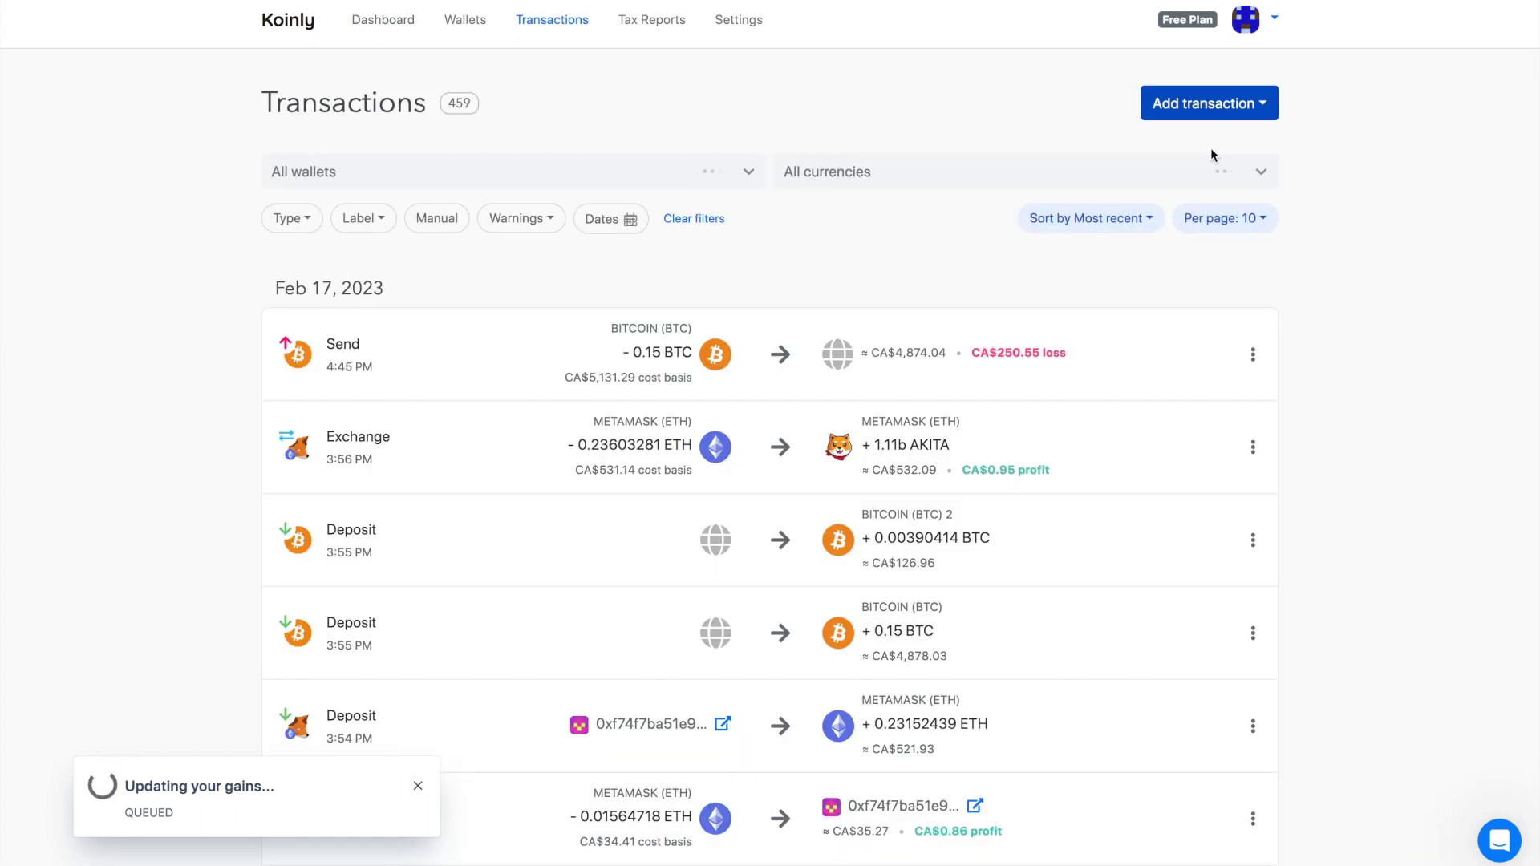
pyautogui.hscroll(-5, 1212, 155)
pyautogui.scroll(-4, 617, 353)
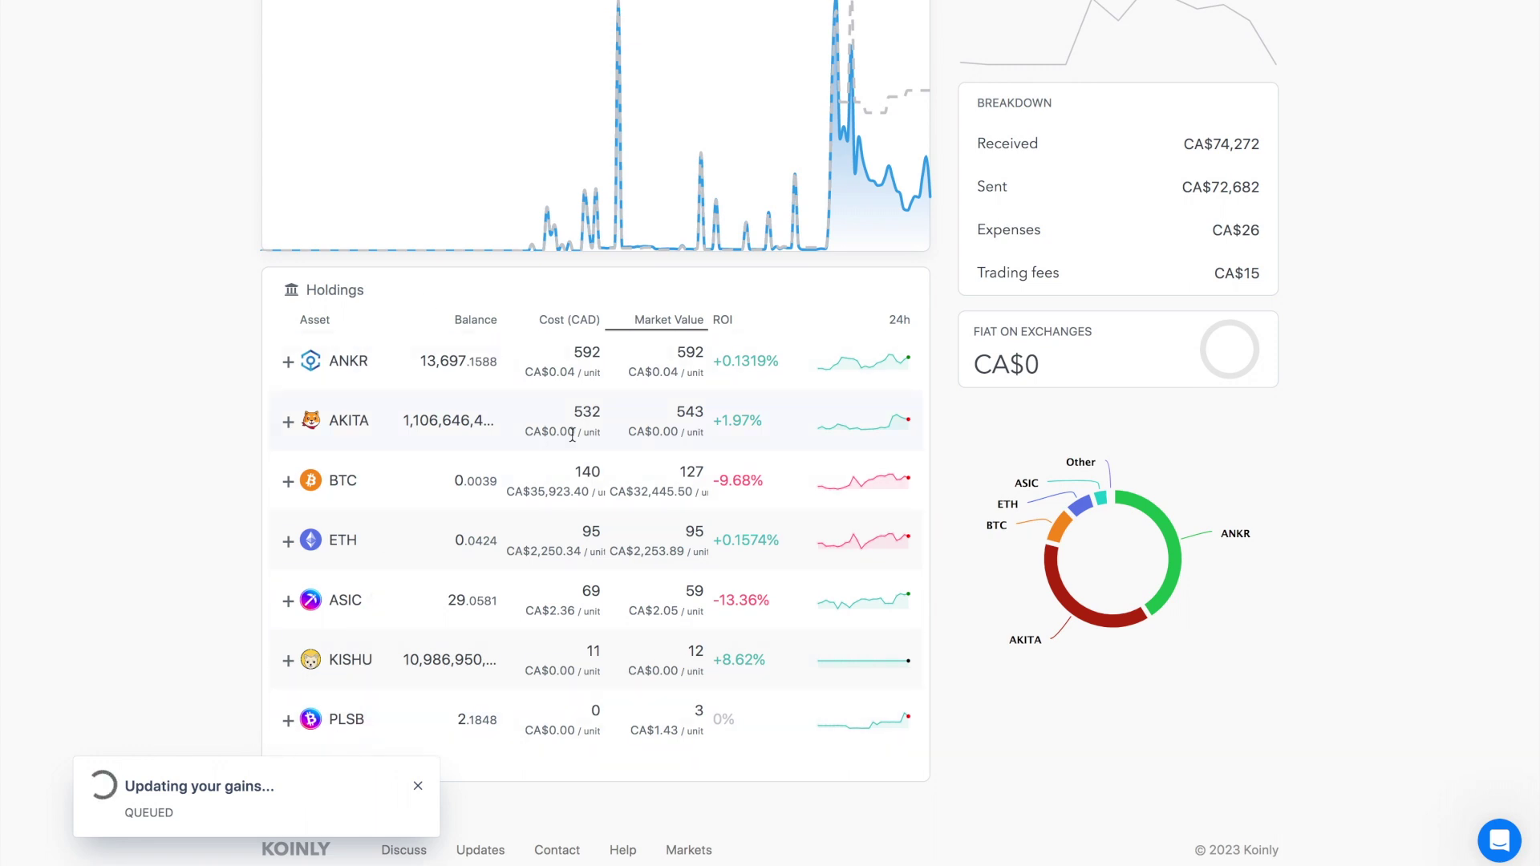
pyautogui.scroll(3, 572, 440)
pyautogui.click(474, 24)
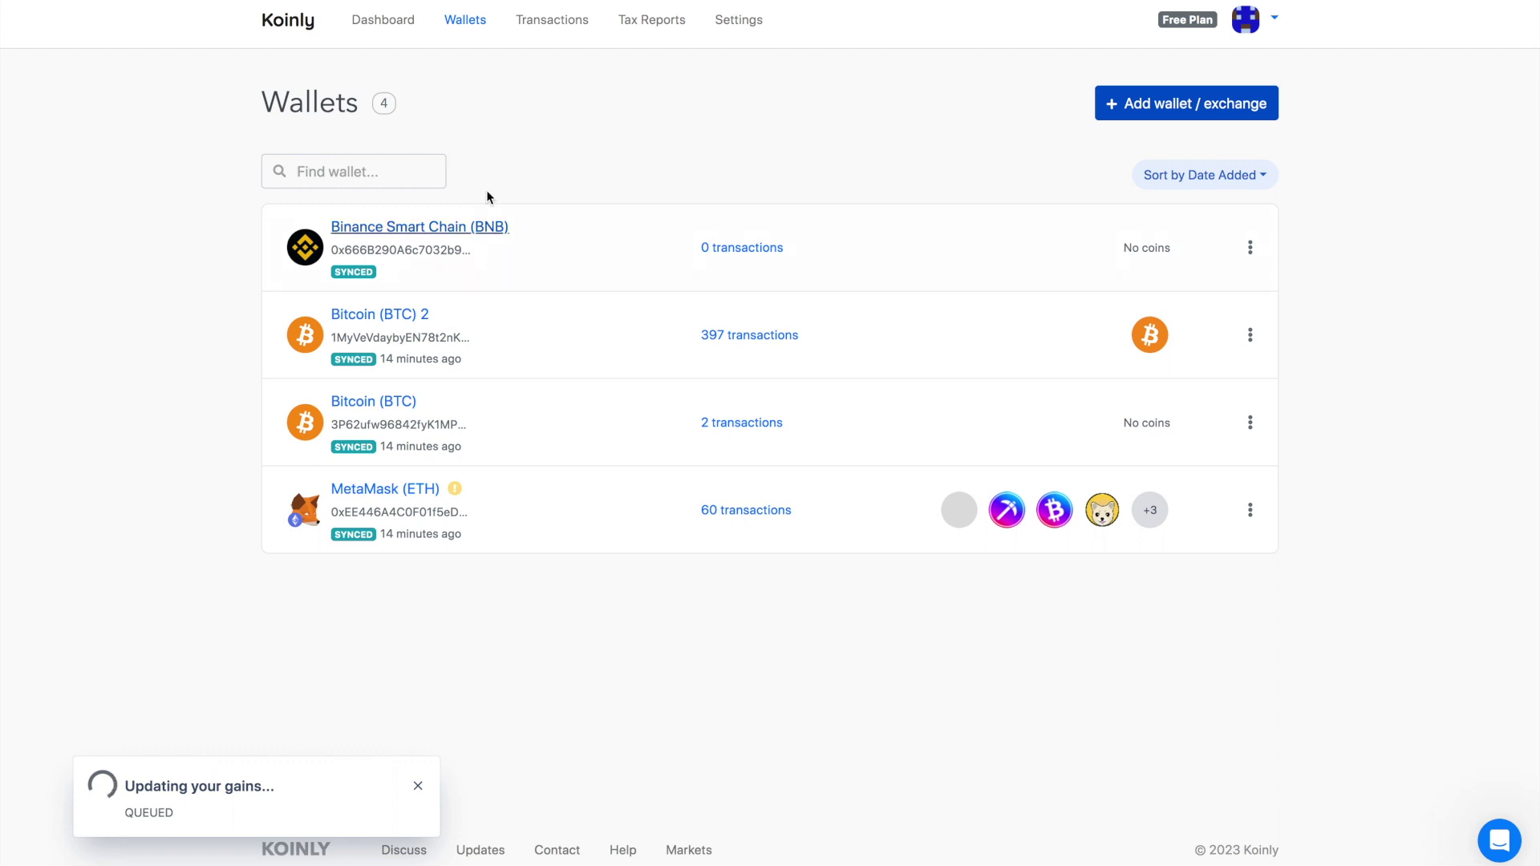
# - List the 397 Bitcoin (BTC) 2 transactions and inspect the Feb 13 send's details
pyautogui.click(745, 338)
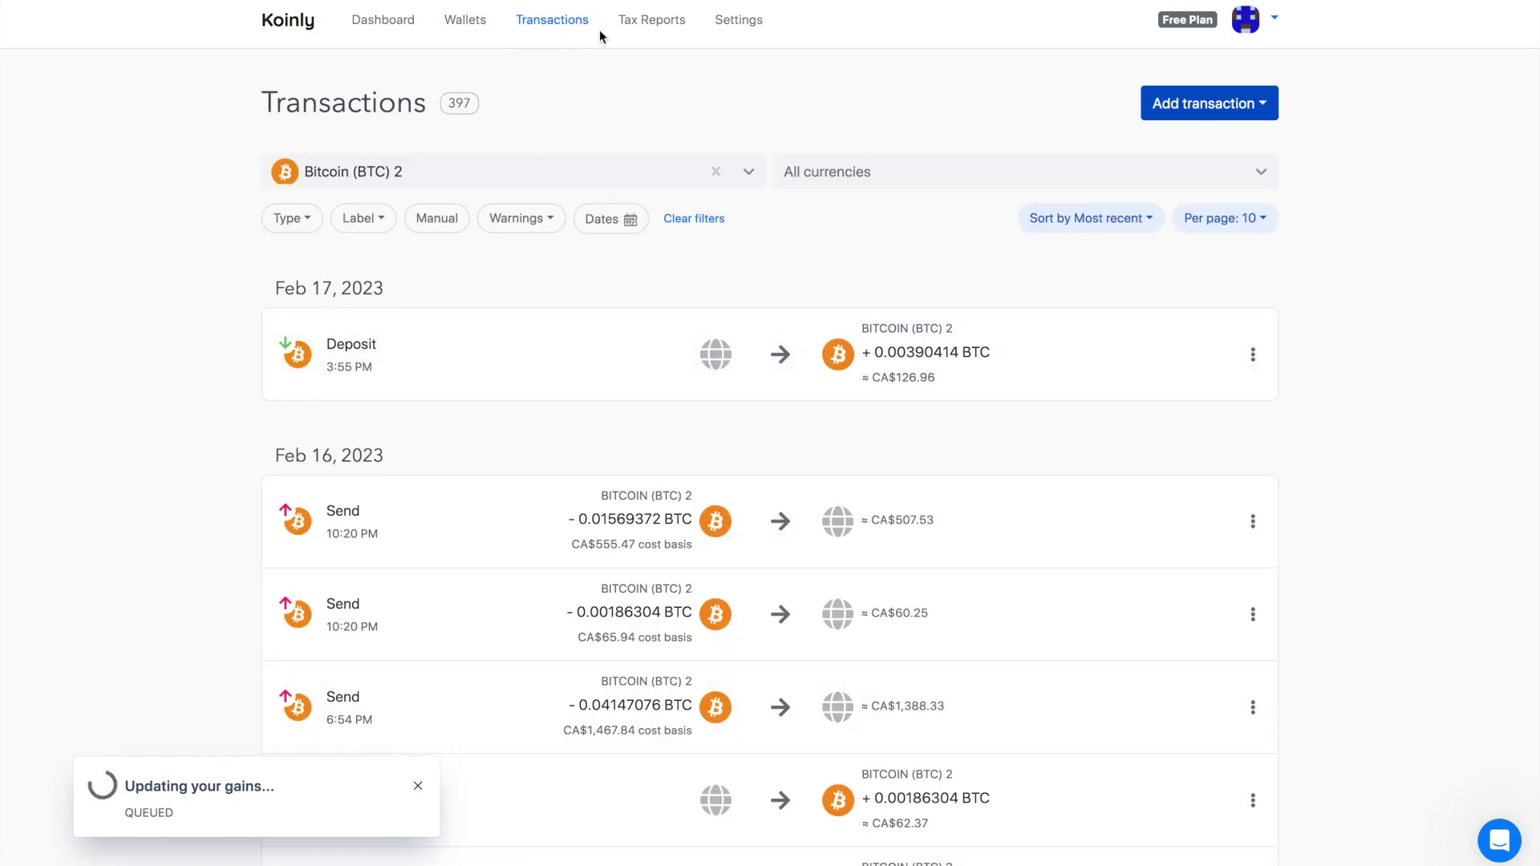
pyautogui.scroll(-3, 583, 244)
pyautogui.scroll(3, 625, 399)
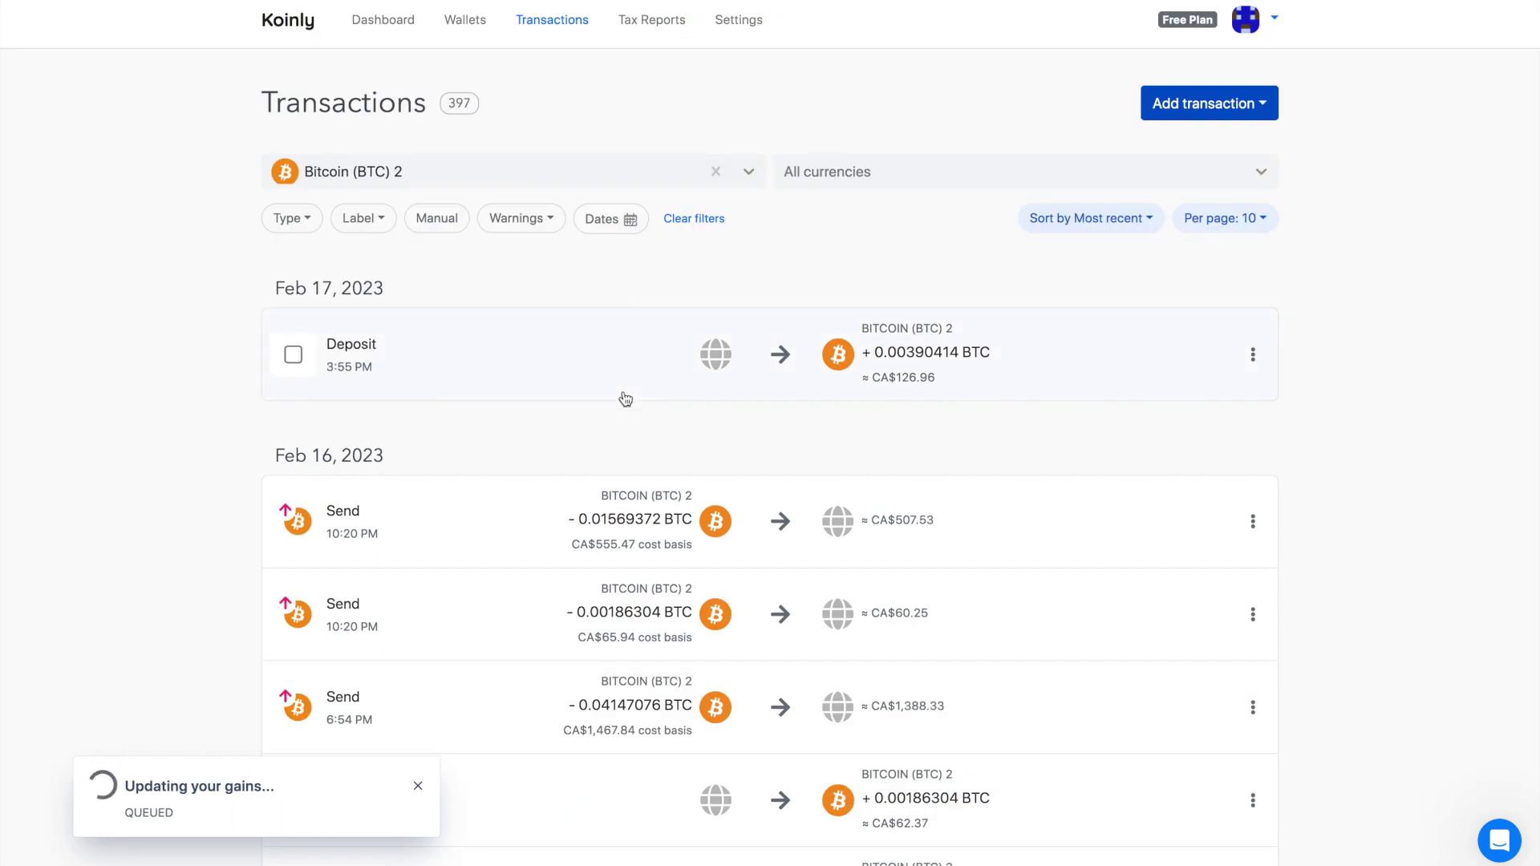
pyautogui.scroll(-10, 625, 398)
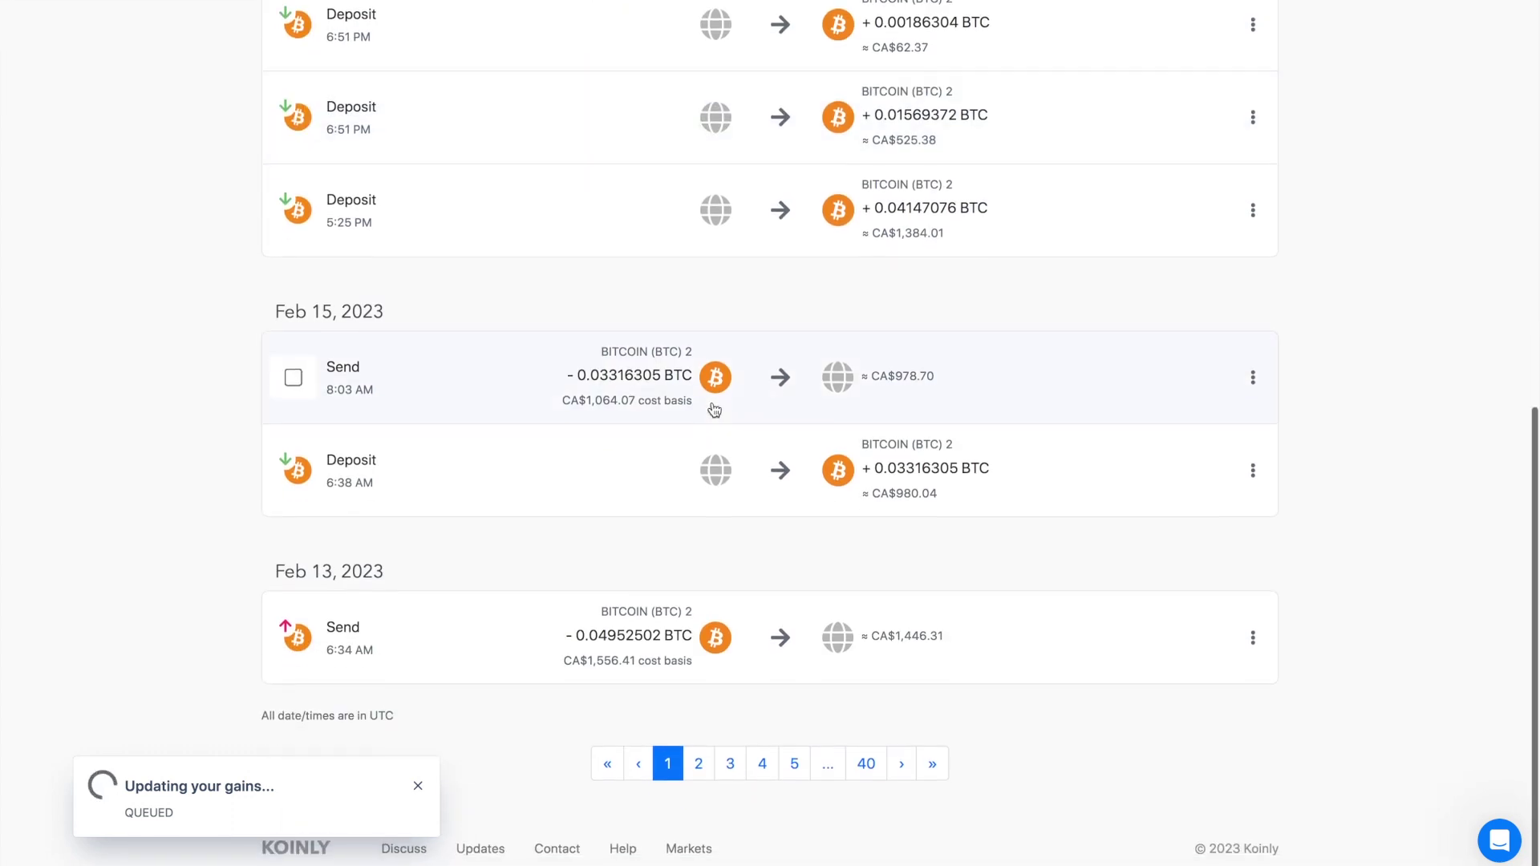
pyautogui.click(897, 674)
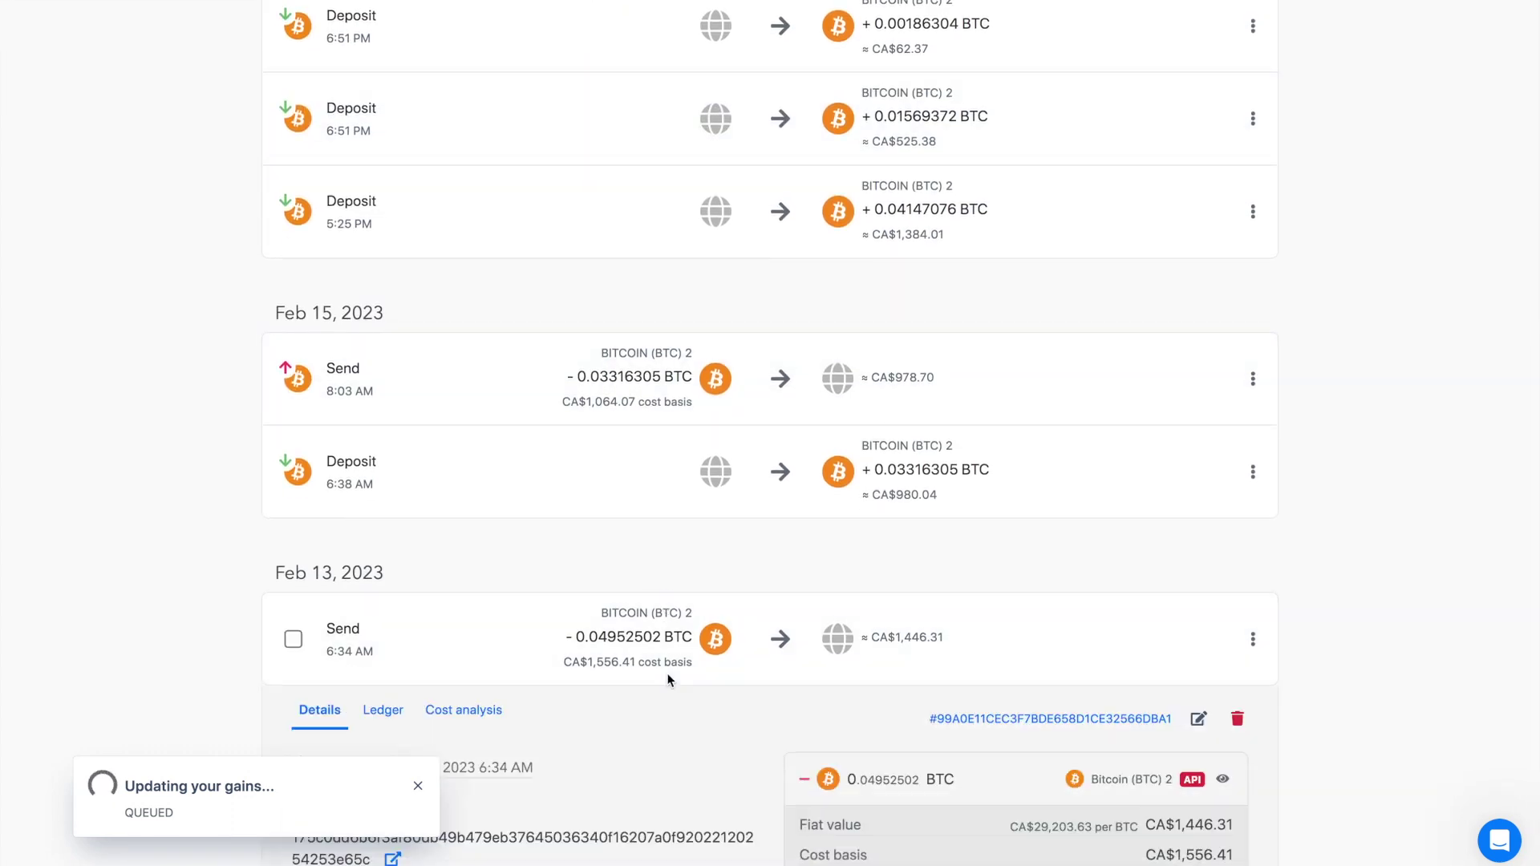
pyautogui.scroll(-2, 802, 562)
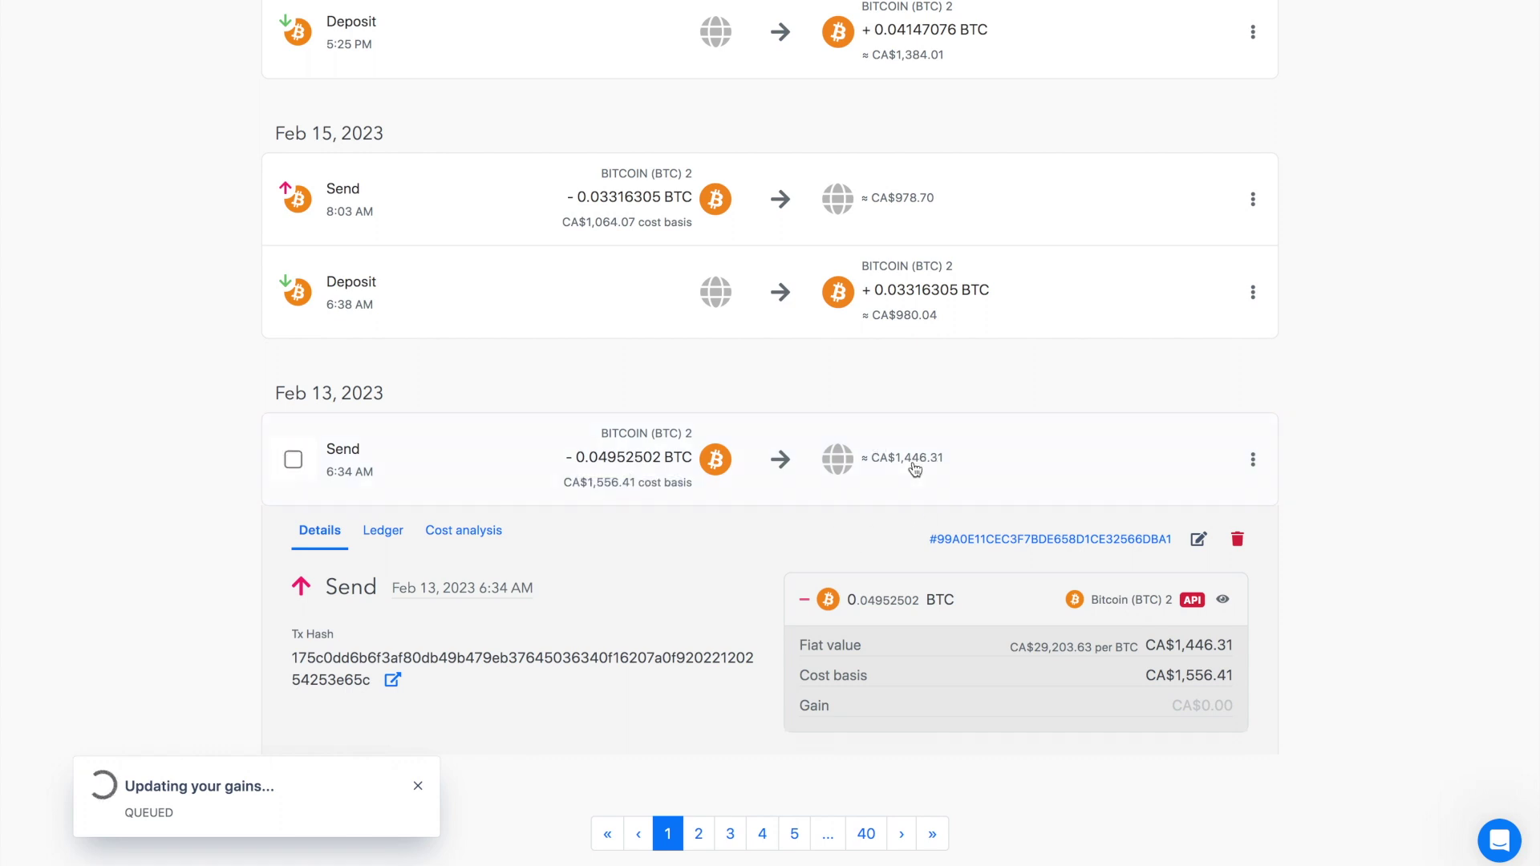
pyautogui.click(914, 453)
# - Remove Bitcoin (BTC) 2 from the wallet filter so it reads All wallets
pyautogui.scroll(10, 767, 376)
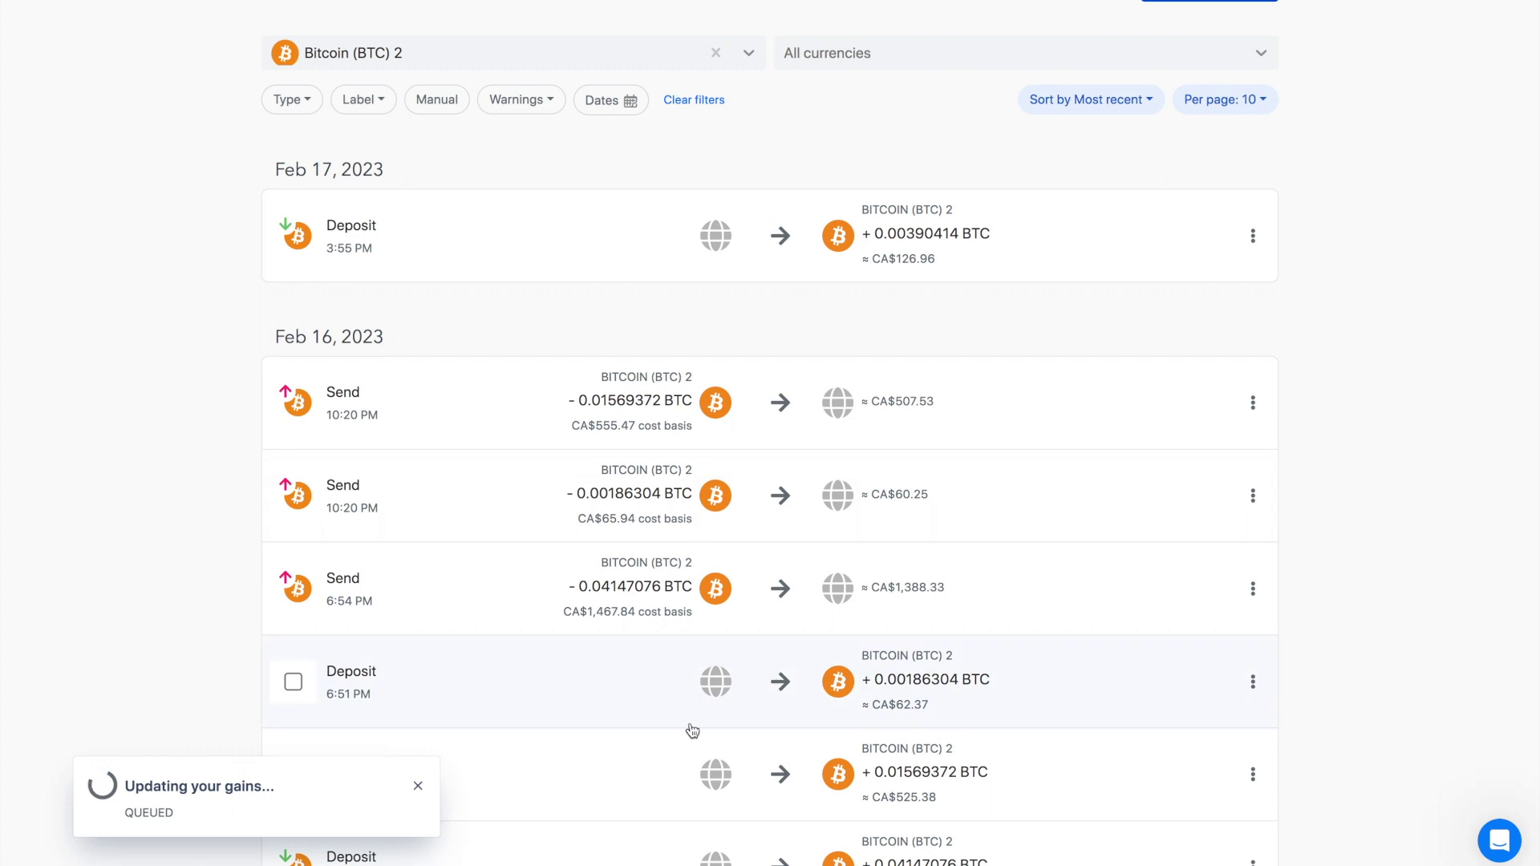
pyautogui.moveTo(920, 409)
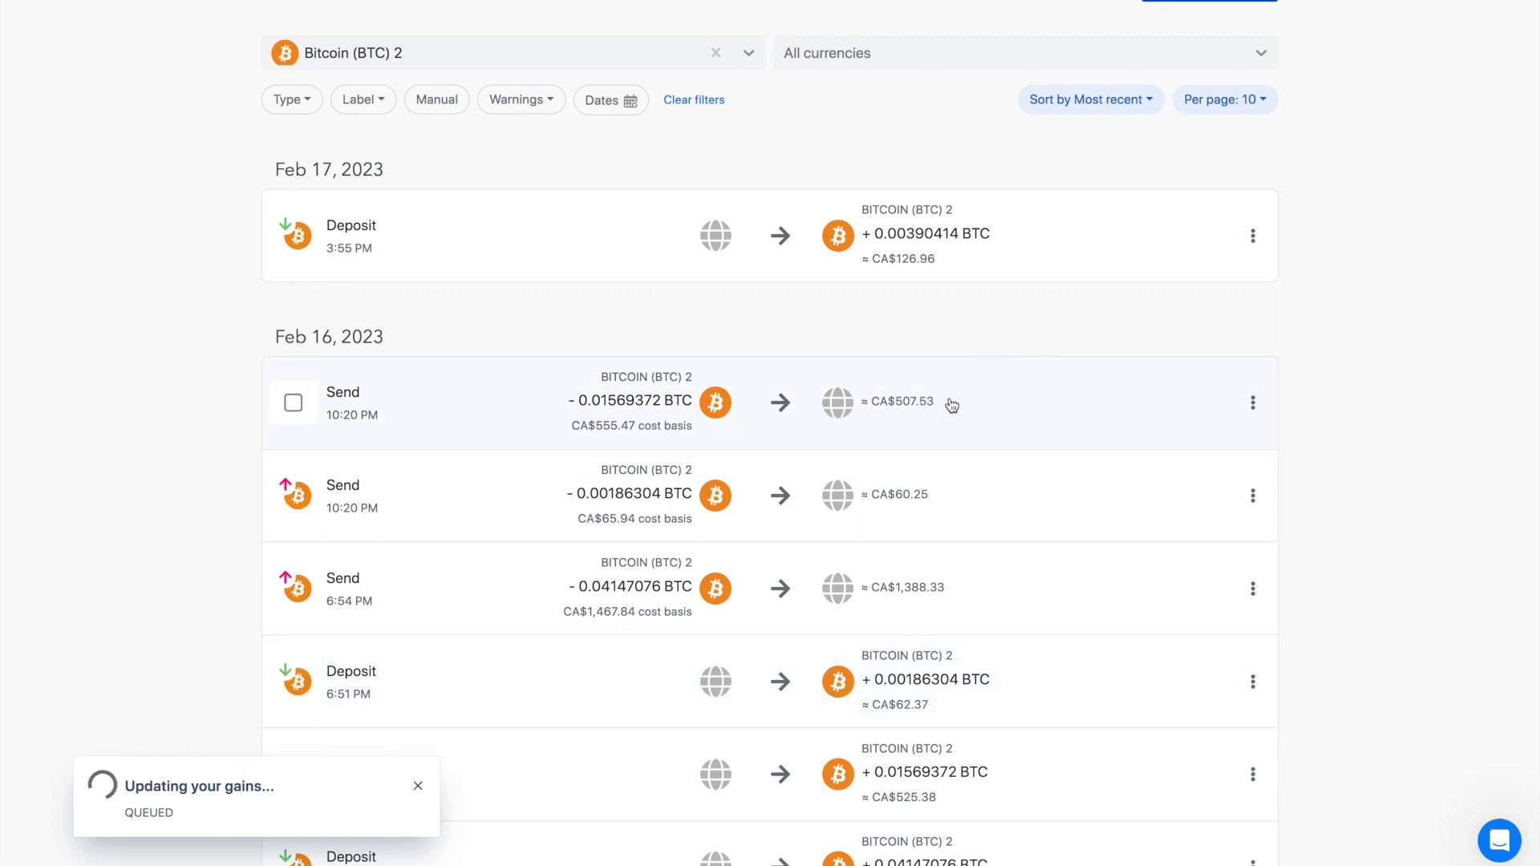
pyautogui.scroll(3, 952, 405)
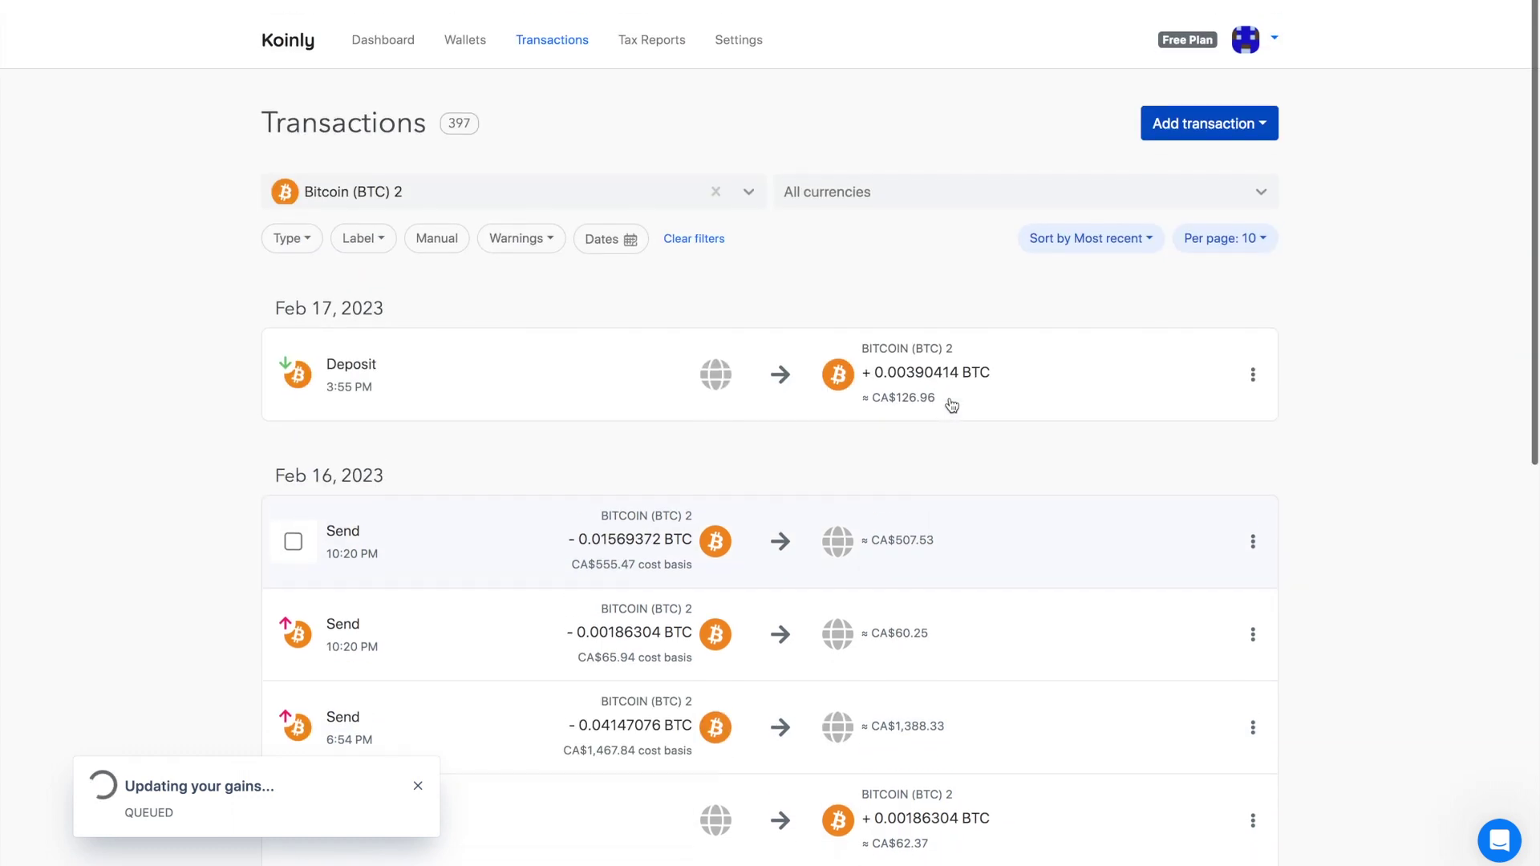
pyautogui.click(584, 172)
pyautogui.click(428, 295)
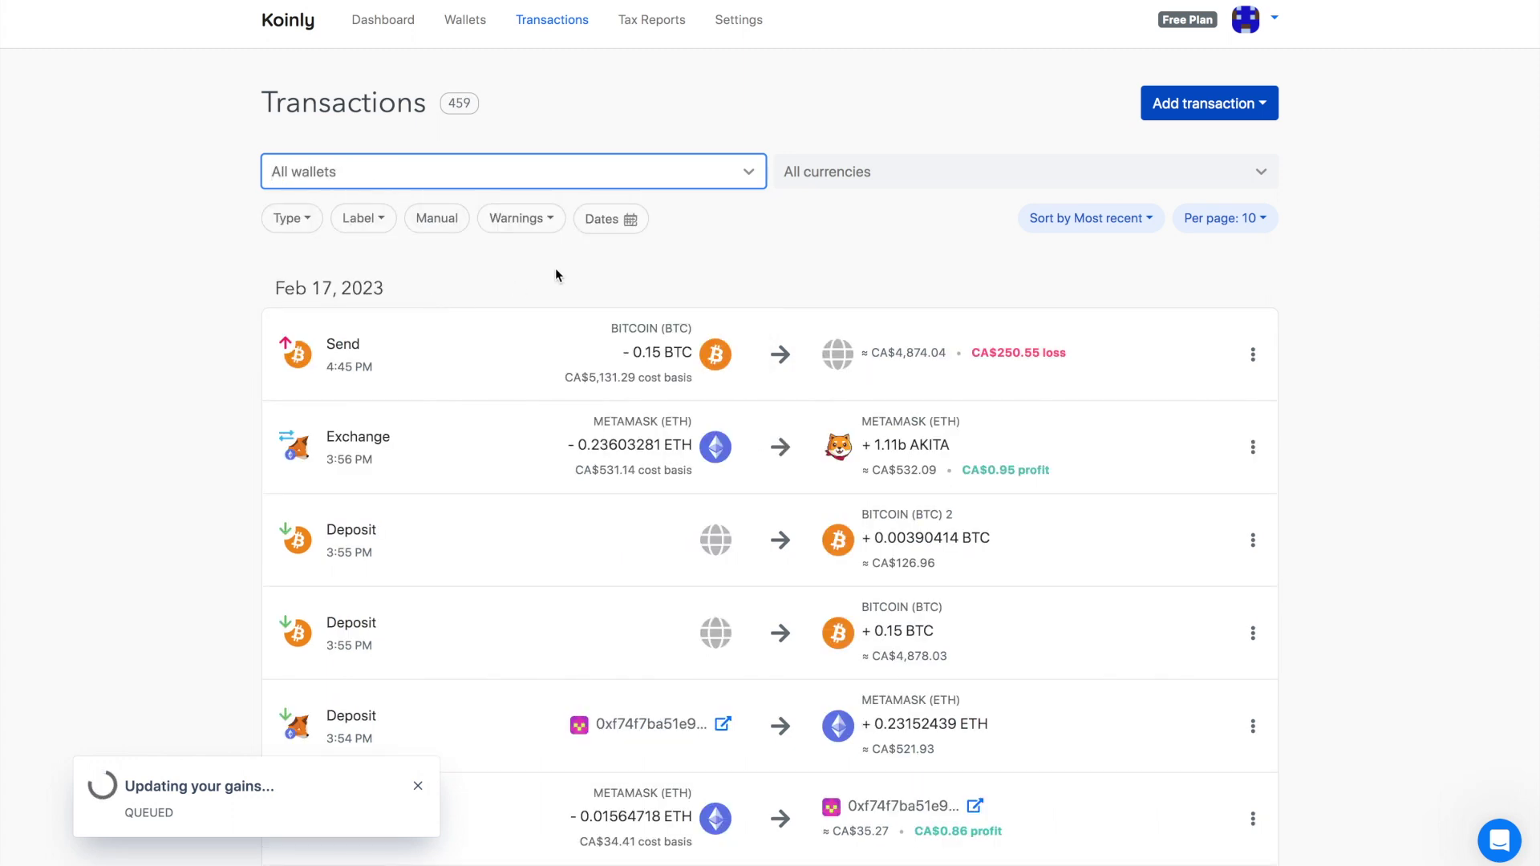
# - Look over the Label and Warnings filter options, then bring up the 2022 tax report summary
pyautogui.click(377, 227)
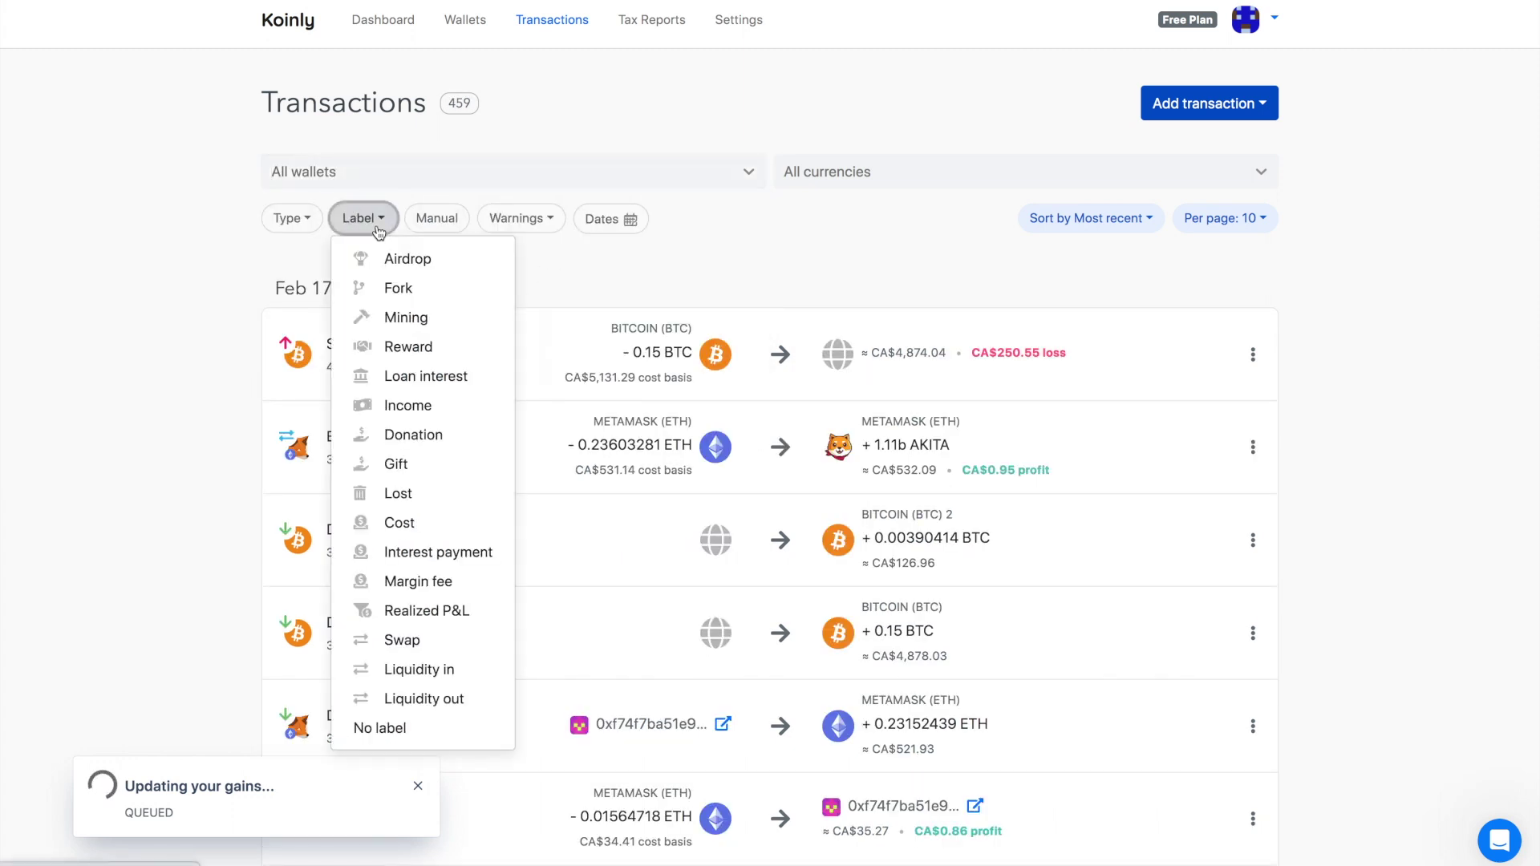
pyautogui.click(560, 224)
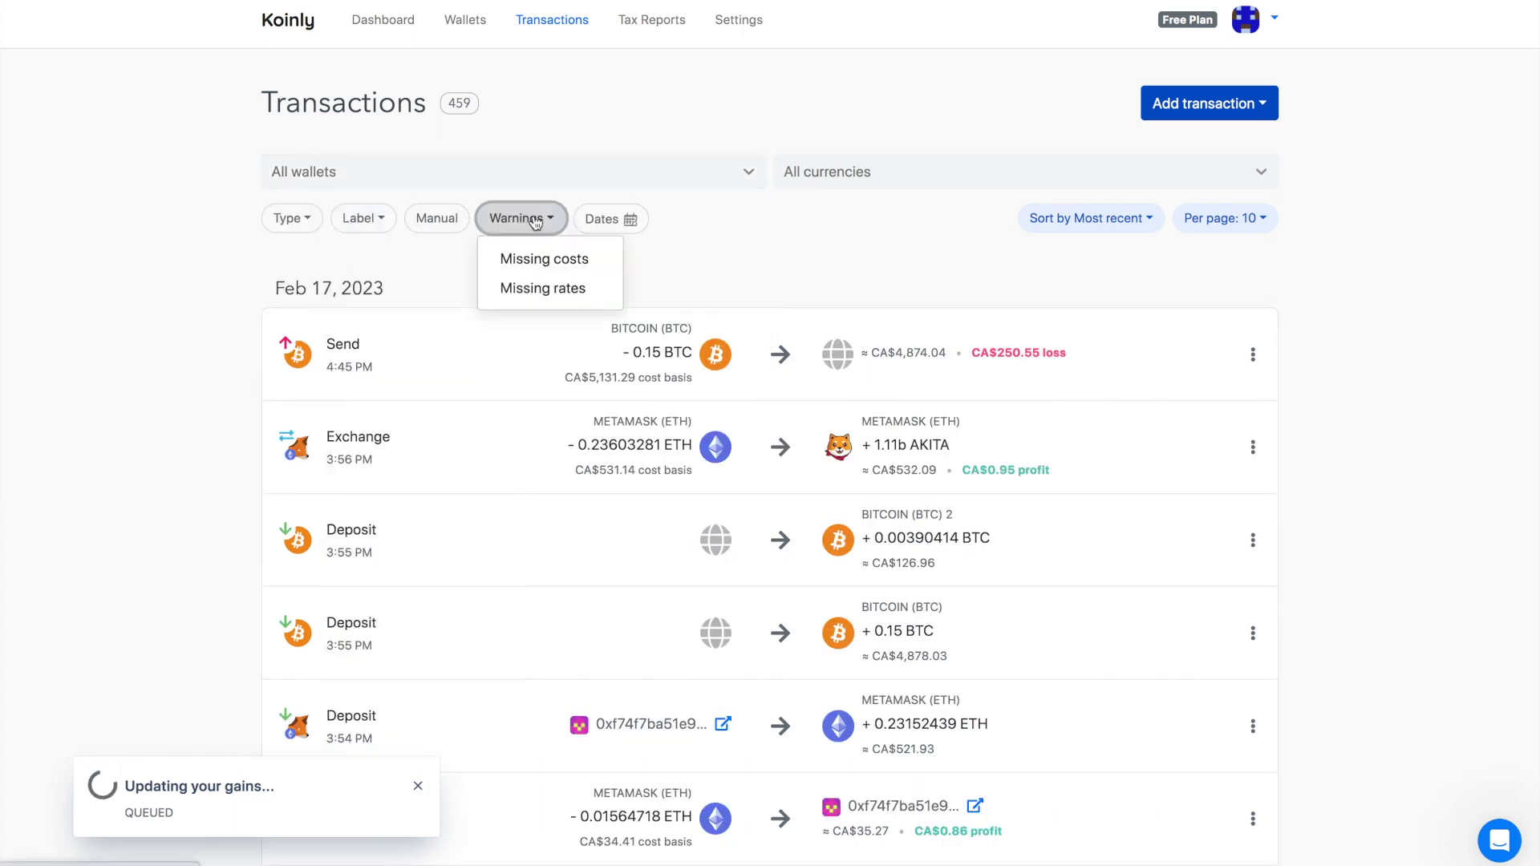
pyautogui.click(533, 212)
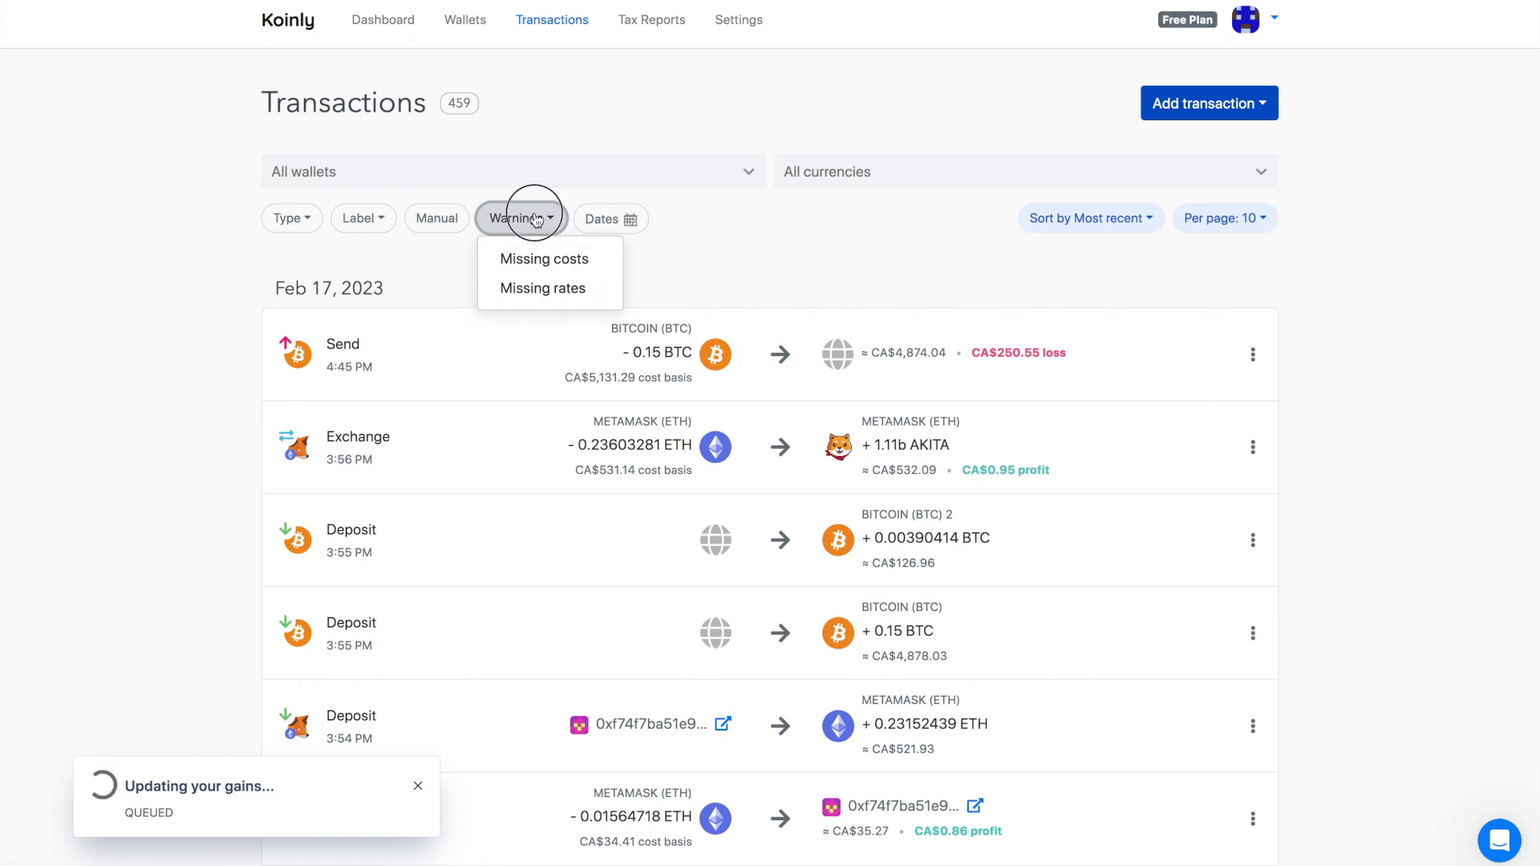
pyautogui.scroll(-10, 712, 322)
pyautogui.scroll(10, 711, 322)
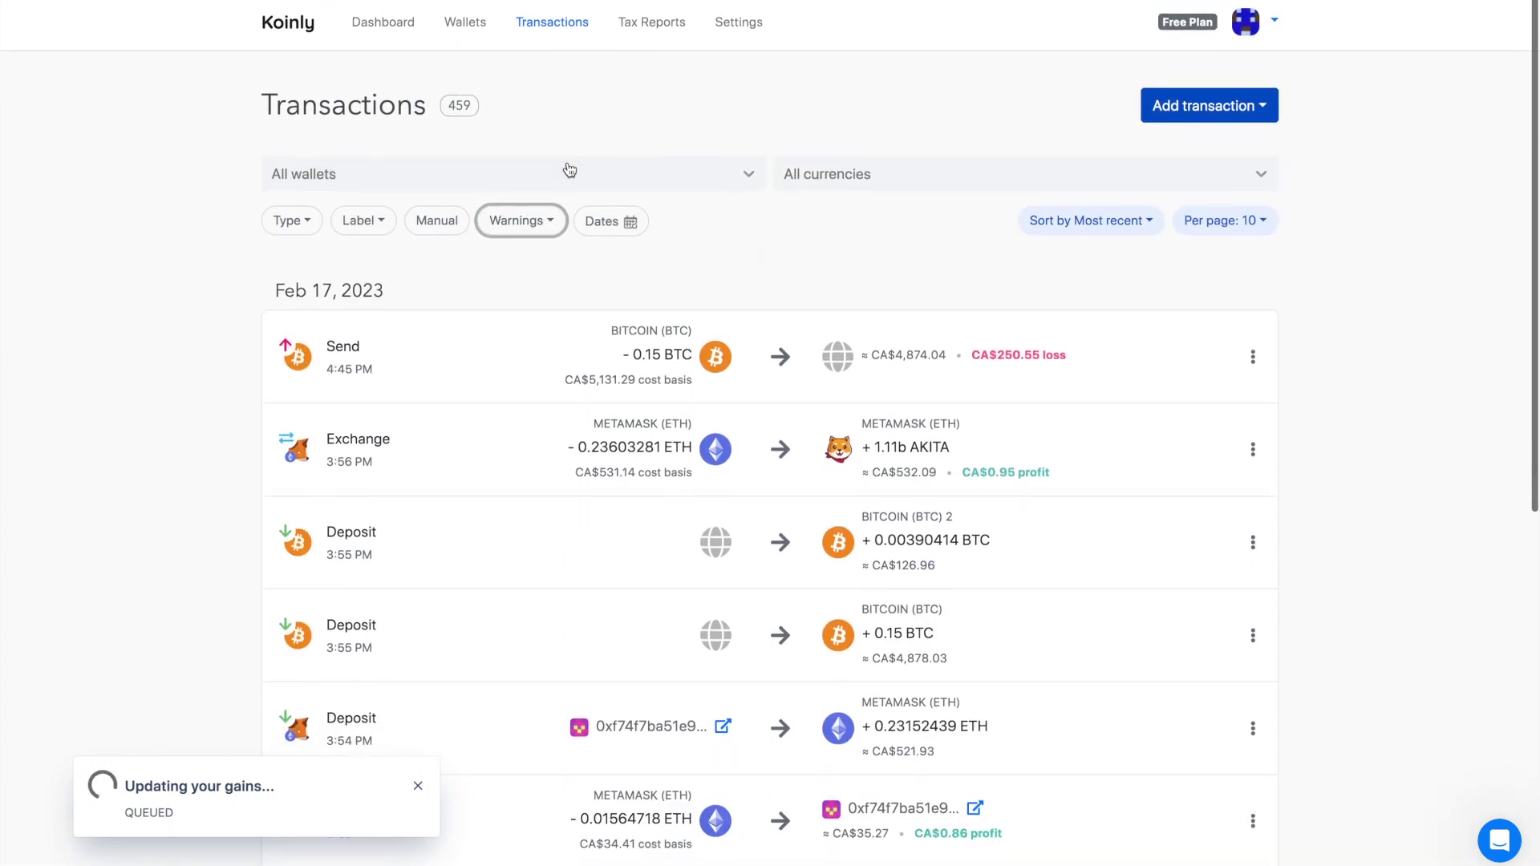
pyautogui.click(655, 24)
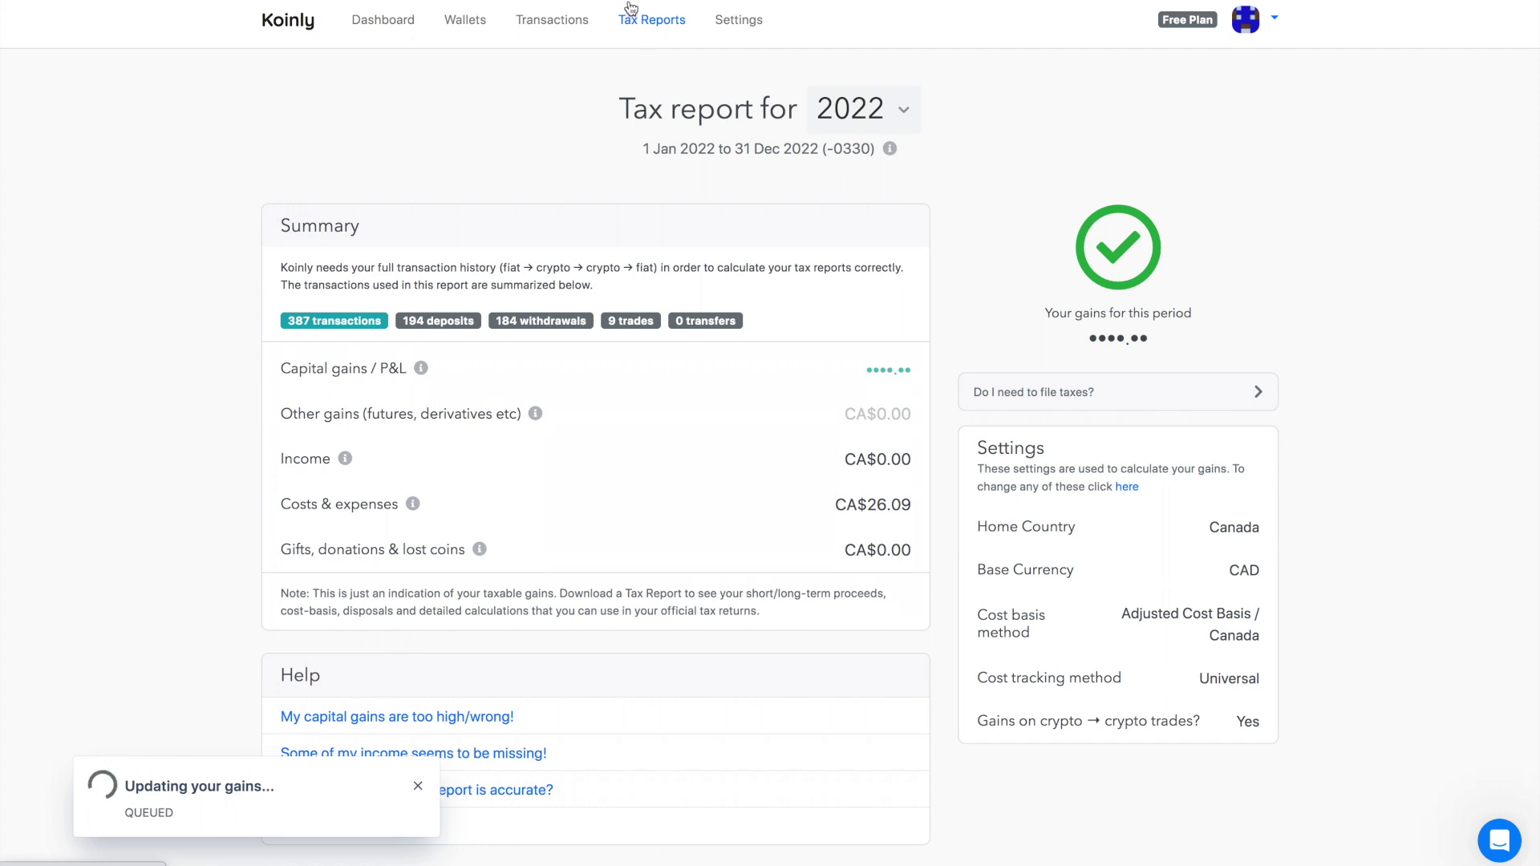
# - Check the Income and Costs & expenses info tips, then view the 2022 tax plans for downloading
pyautogui.scroll(-2, 640, 498)
pyautogui.scroll(2, 755, 212)
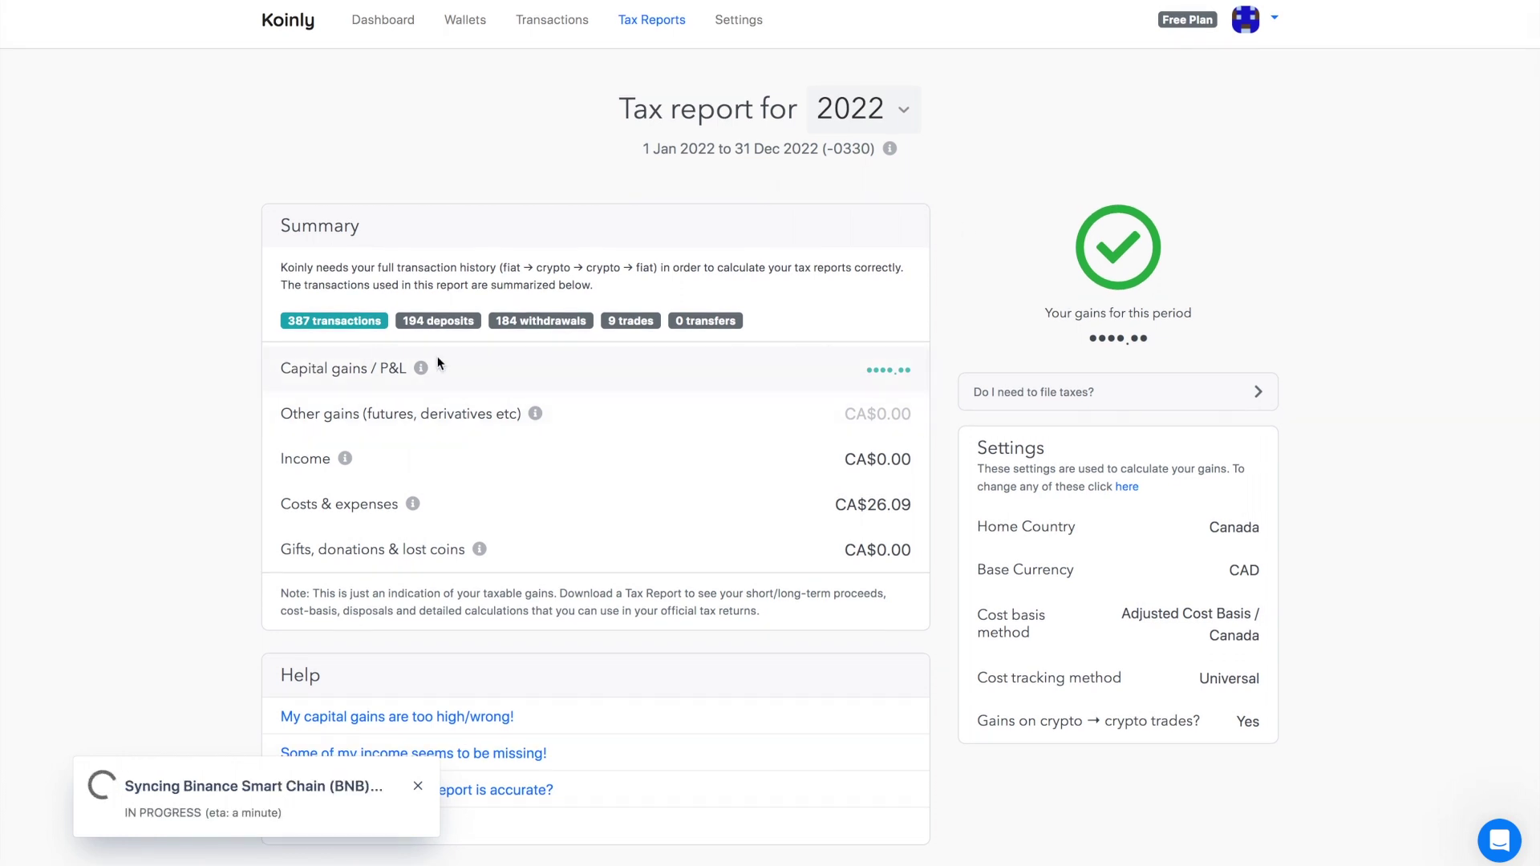
pyautogui.moveTo(344, 461)
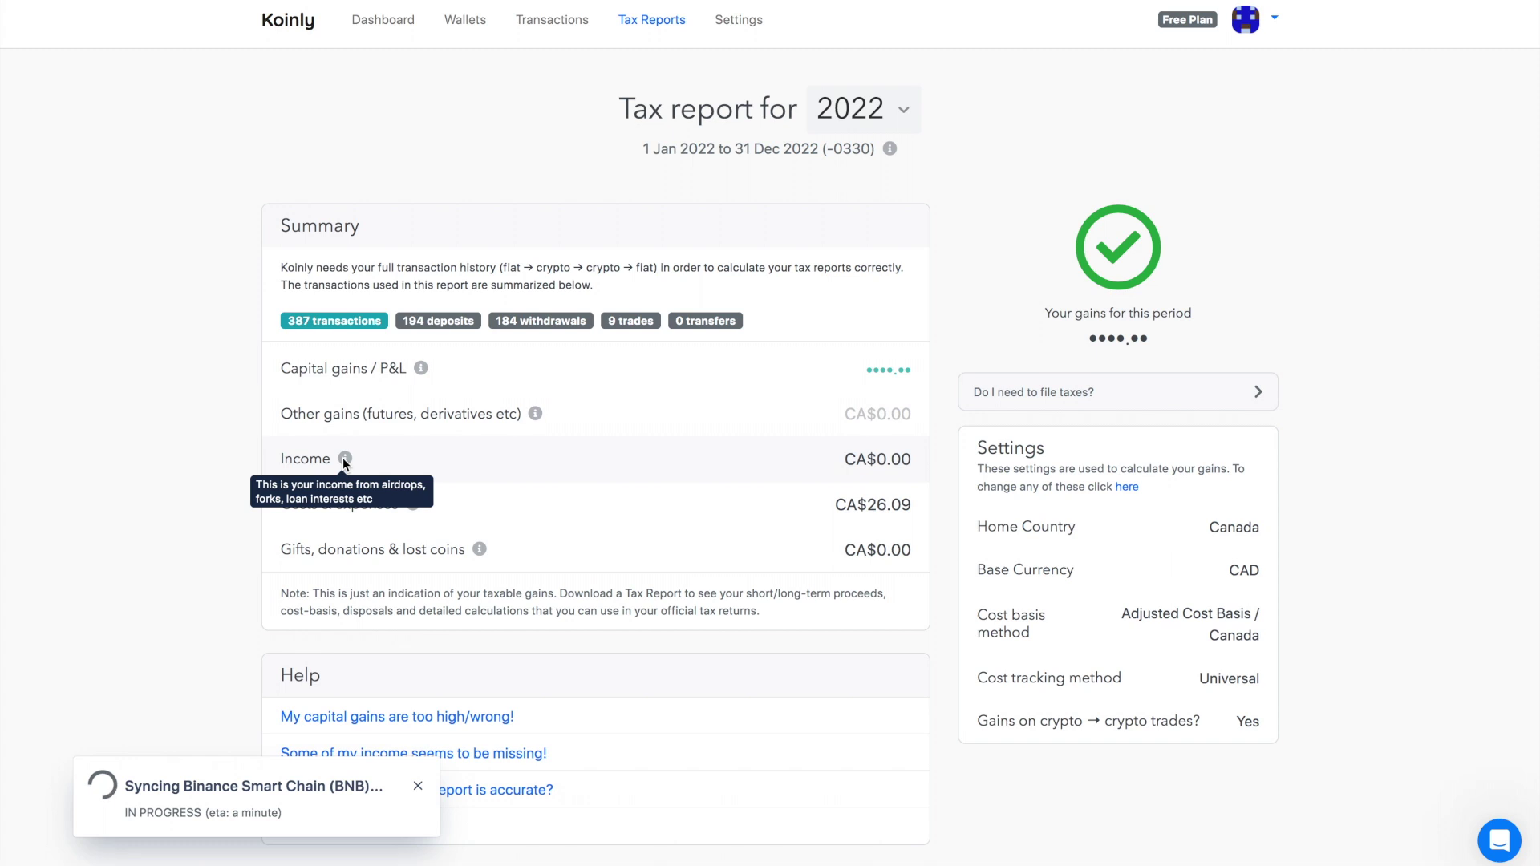
pyautogui.moveTo(406, 504)
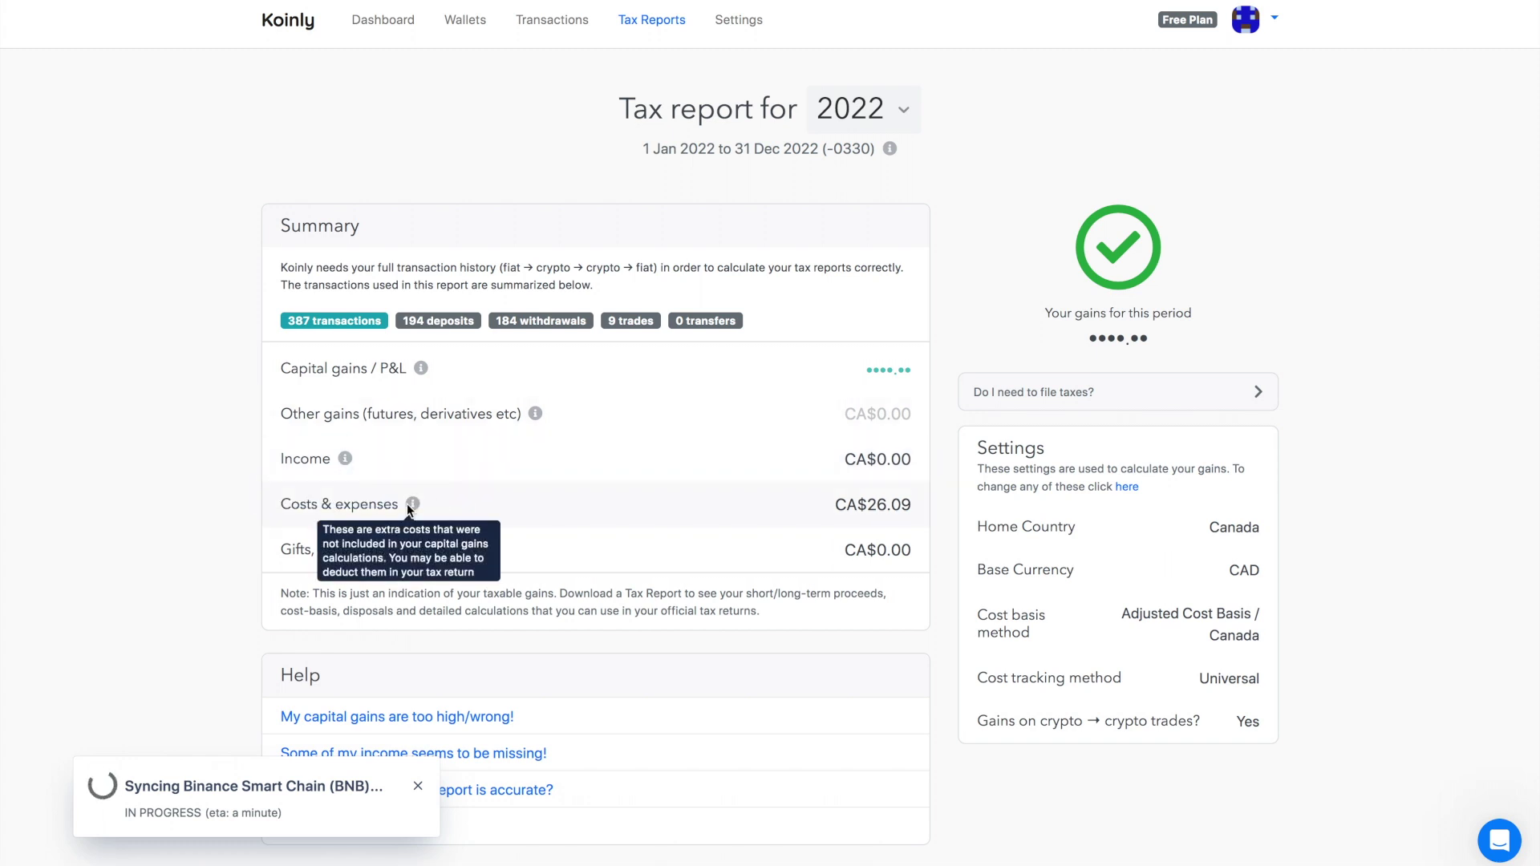
pyautogui.scroll(-5, 629, 701)
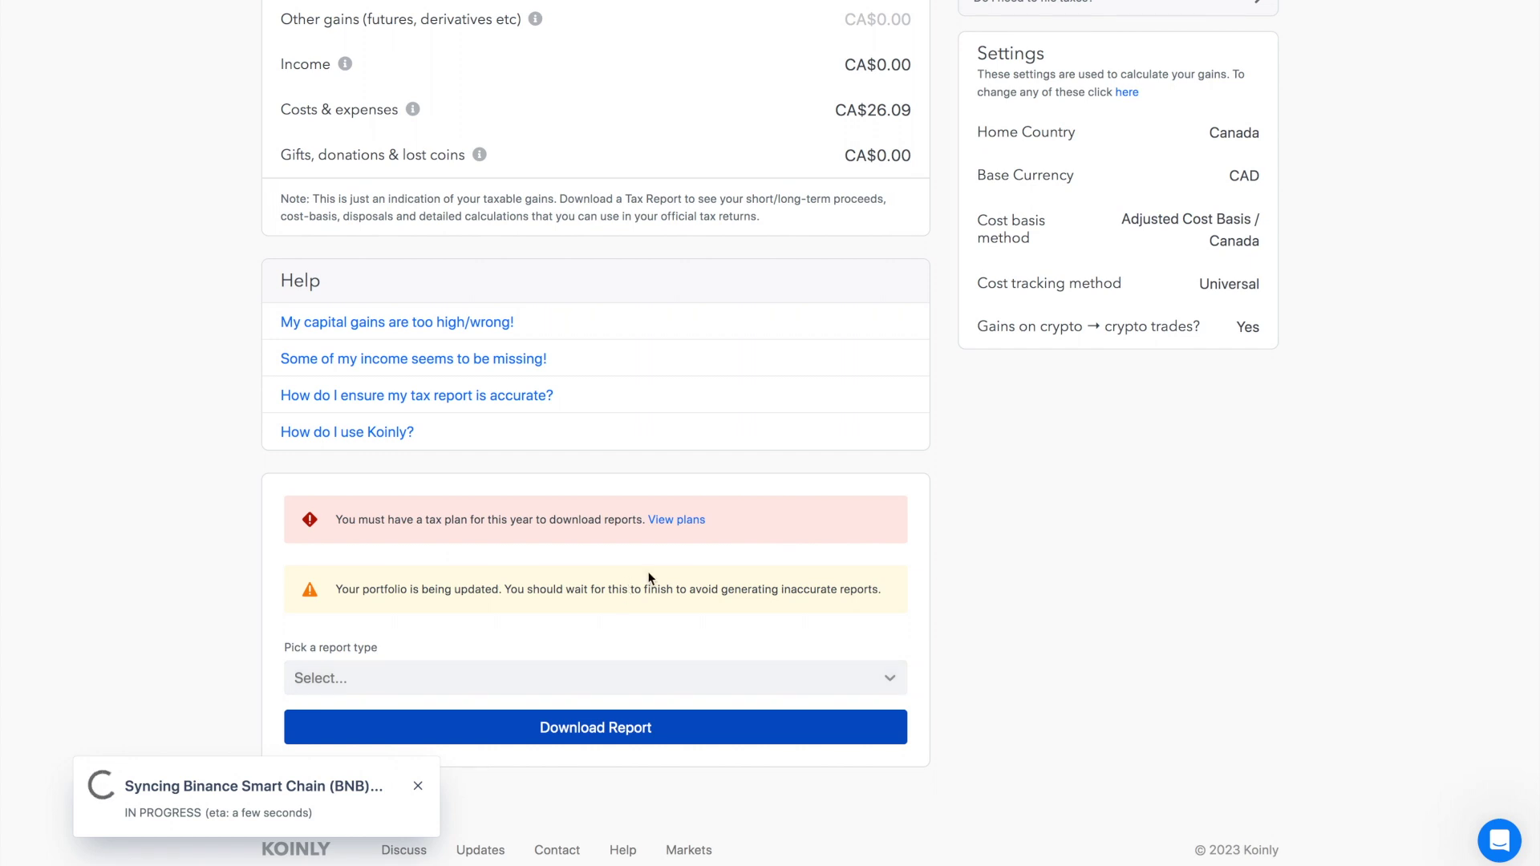
pyautogui.click(676, 519)
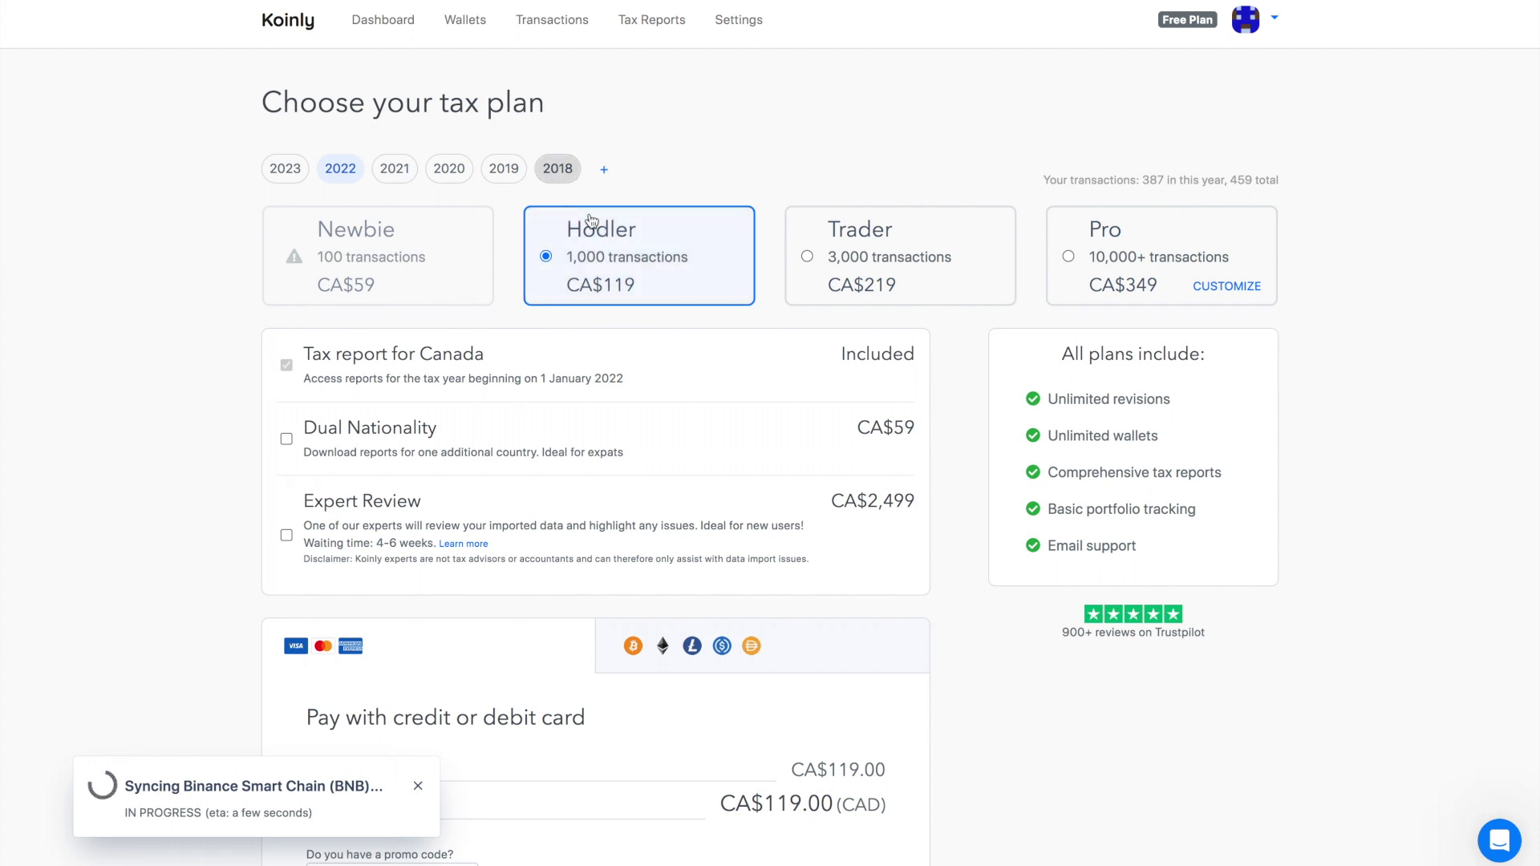
# - Leave the tax plan page via the Dashboard and scroll through the Transactions list
pyautogui.click(401, 23)
pyautogui.click(551, 19)
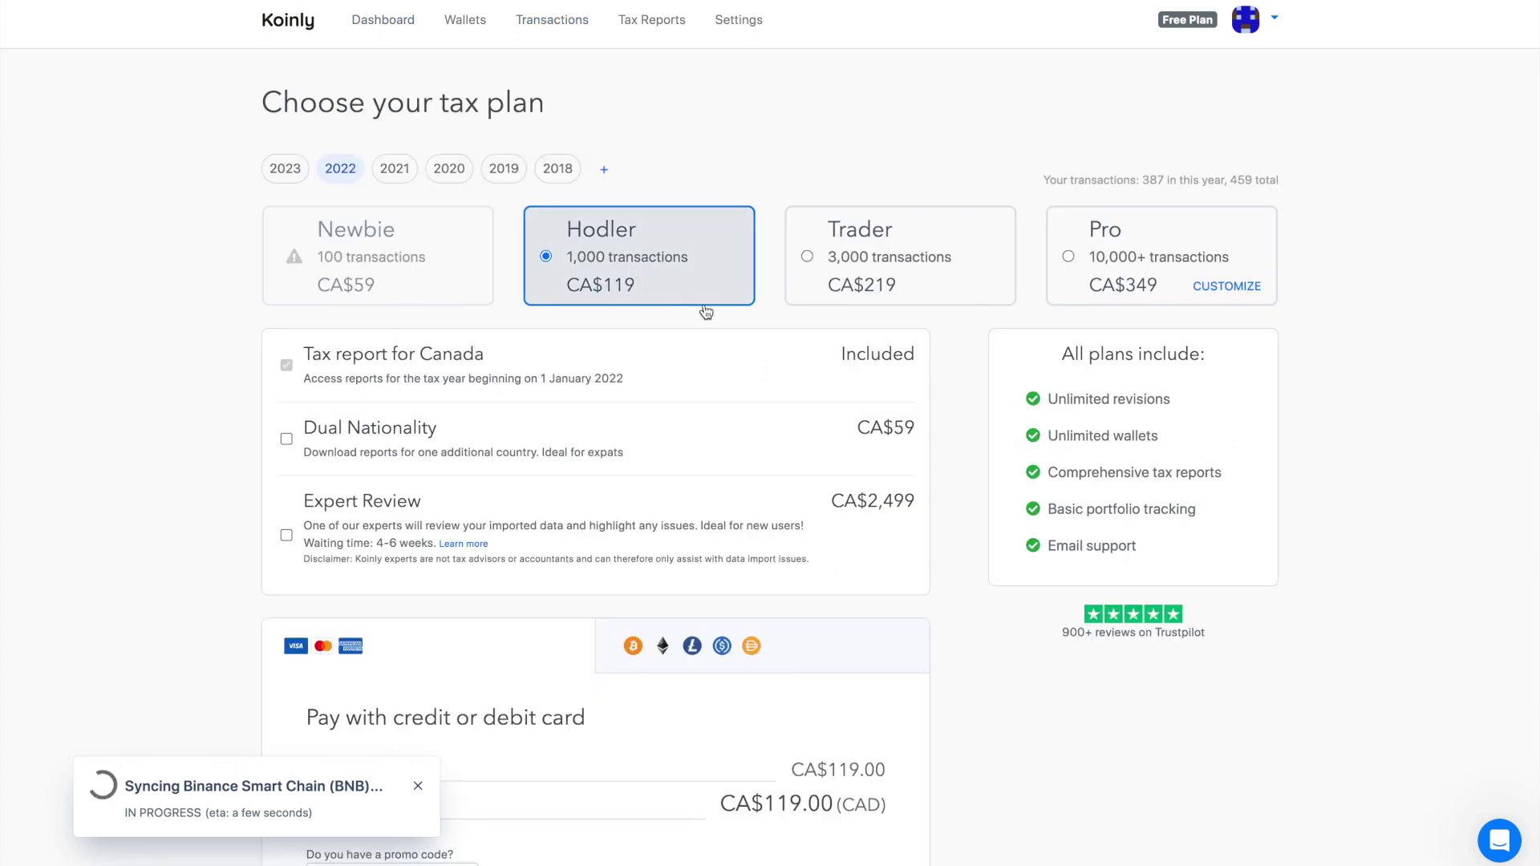
pyautogui.scroll(-1, 706, 311)
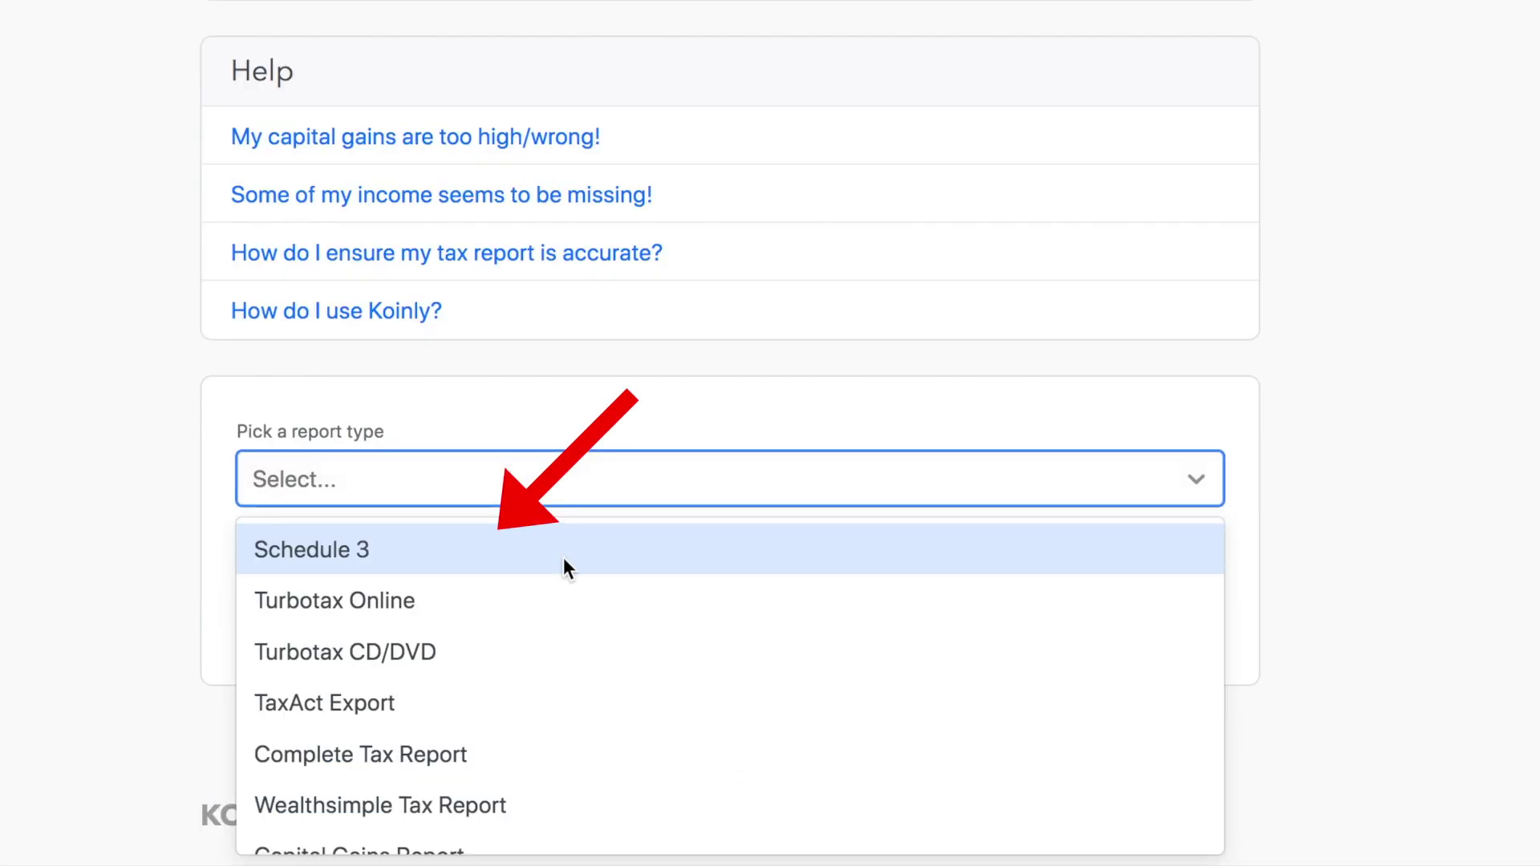
pyautogui.scroll(-2, 564, 567)
pyautogui.scroll(3, 564, 560)
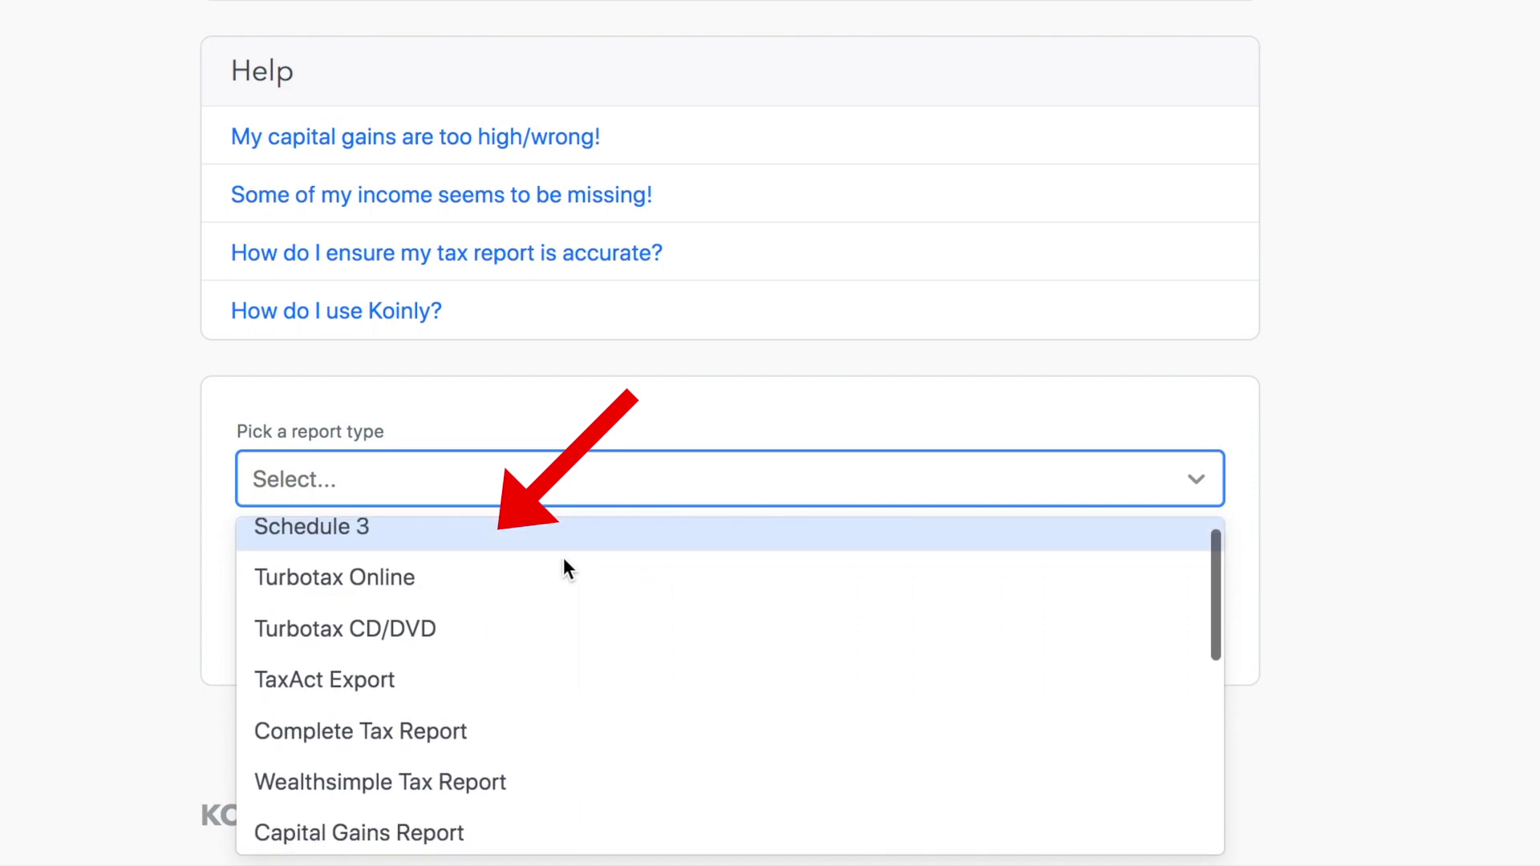
pyautogui.scroll(-2, 563, 561)
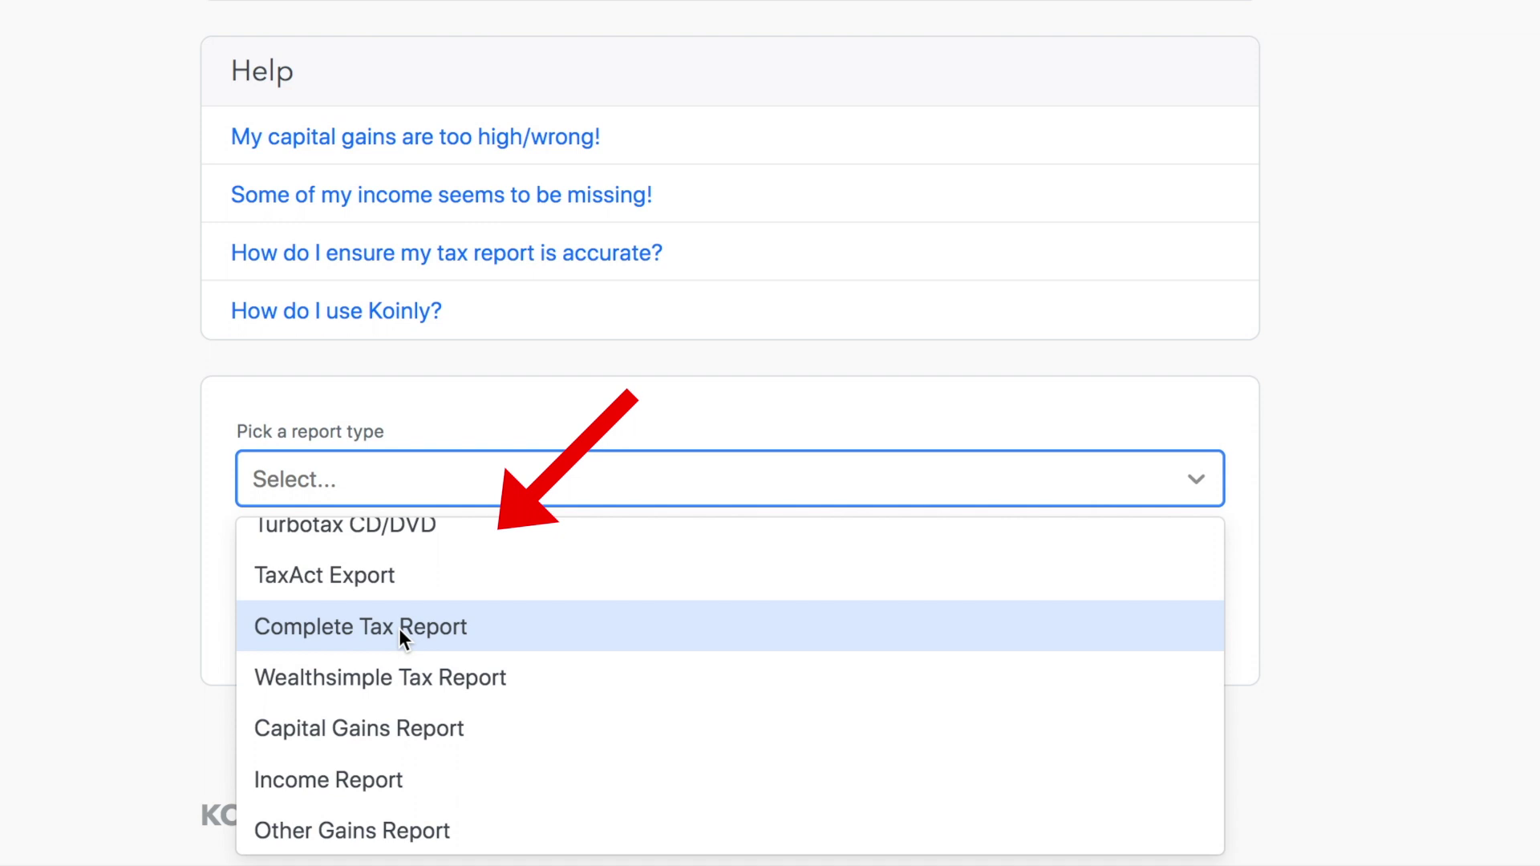
pyautogui.scroll(-1, 389, 632)
pyautogui.scroll(-2, 450, 653)
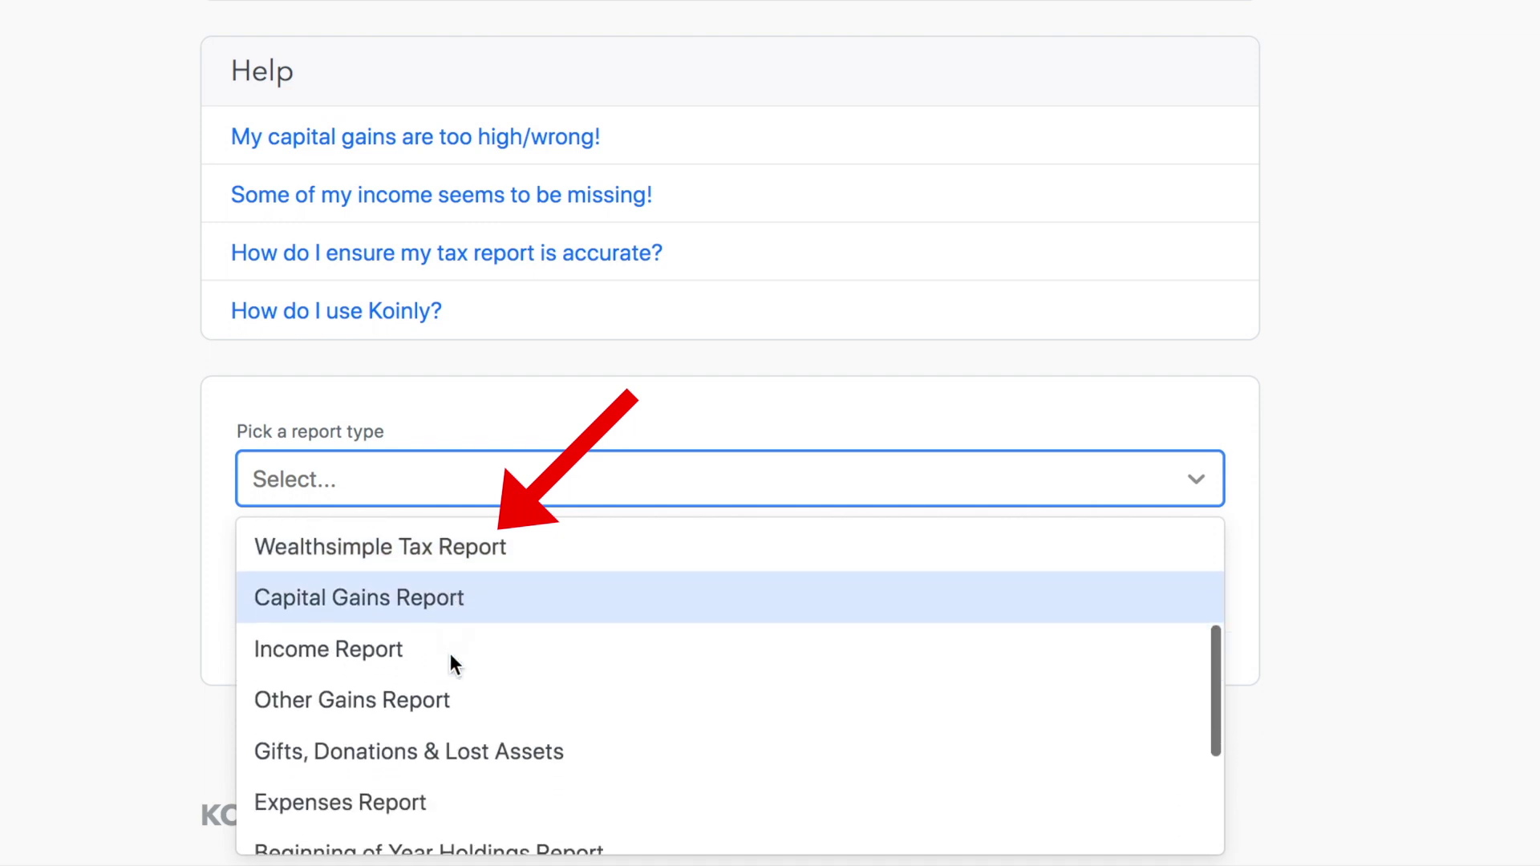
pyautogui.scroll(-4, 498, 658)
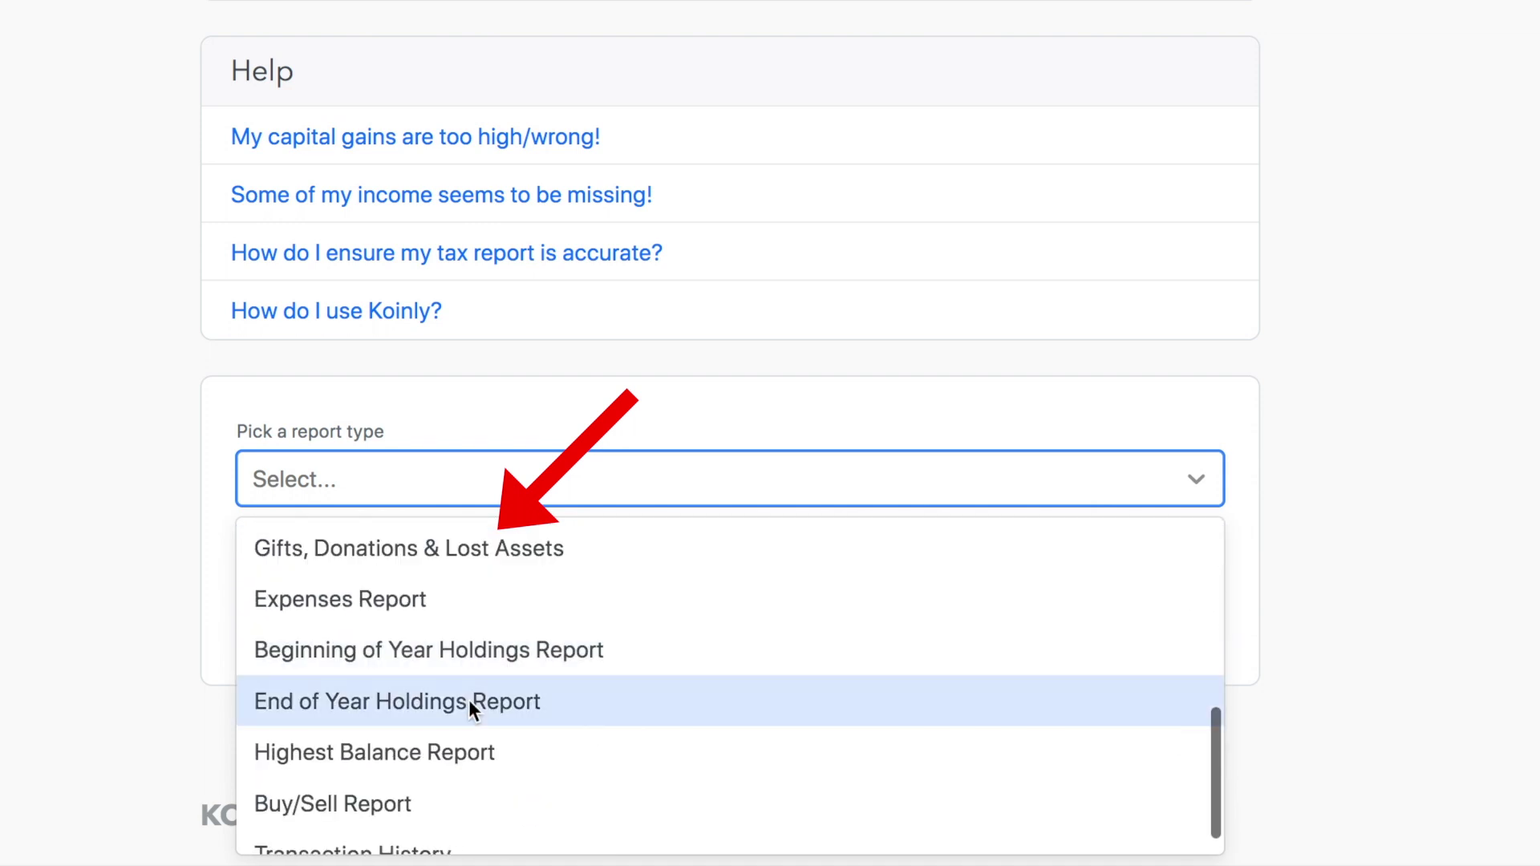
pyautogui.scroll(-1, 469, 699)
pyautogui.scroll(3, 486, 766)
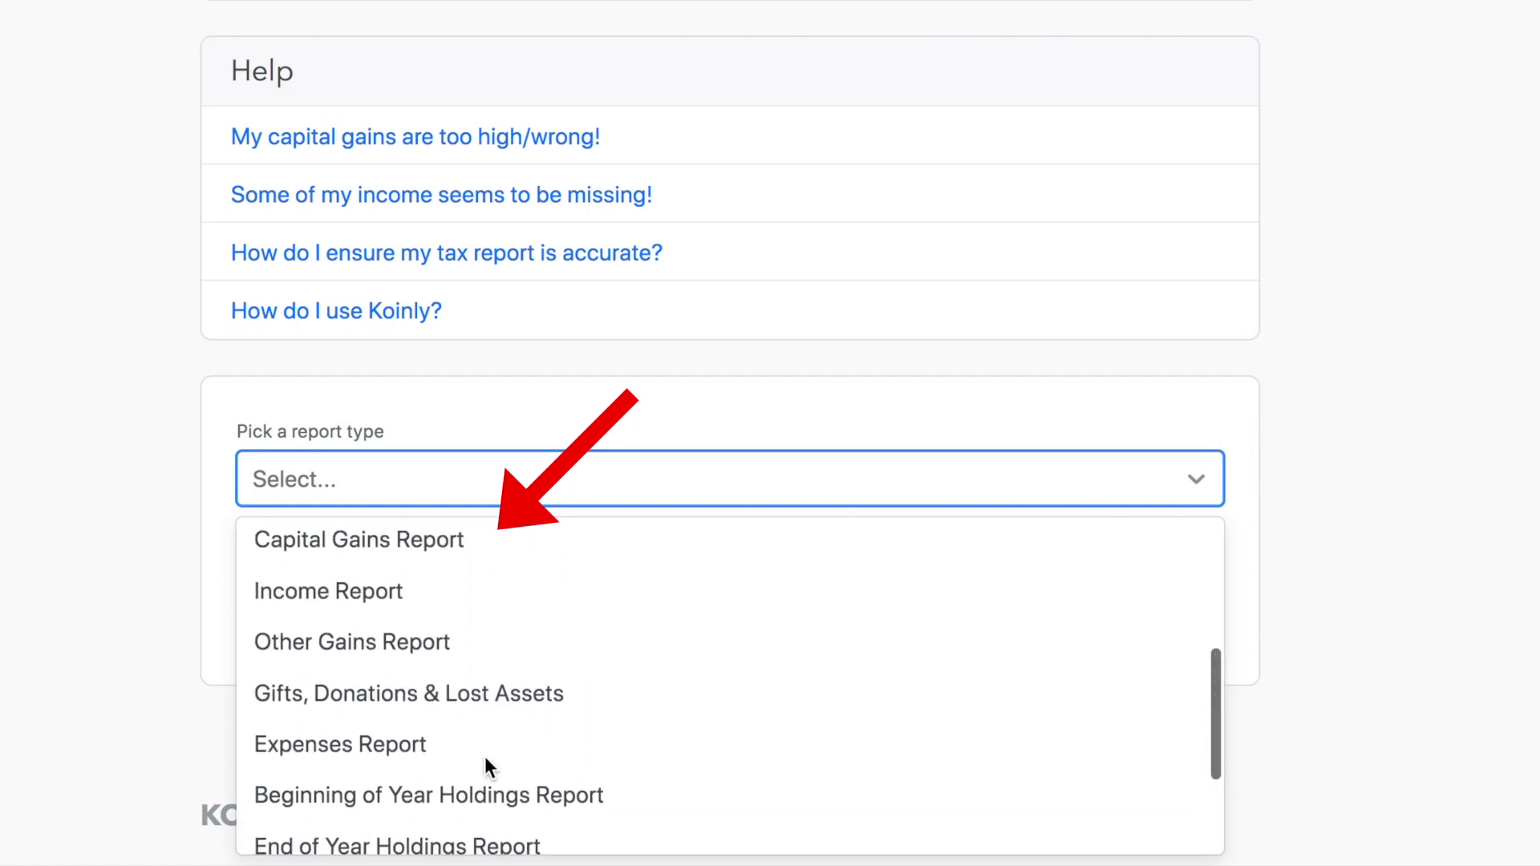
pyautogui.scroll(4, 484, 757)
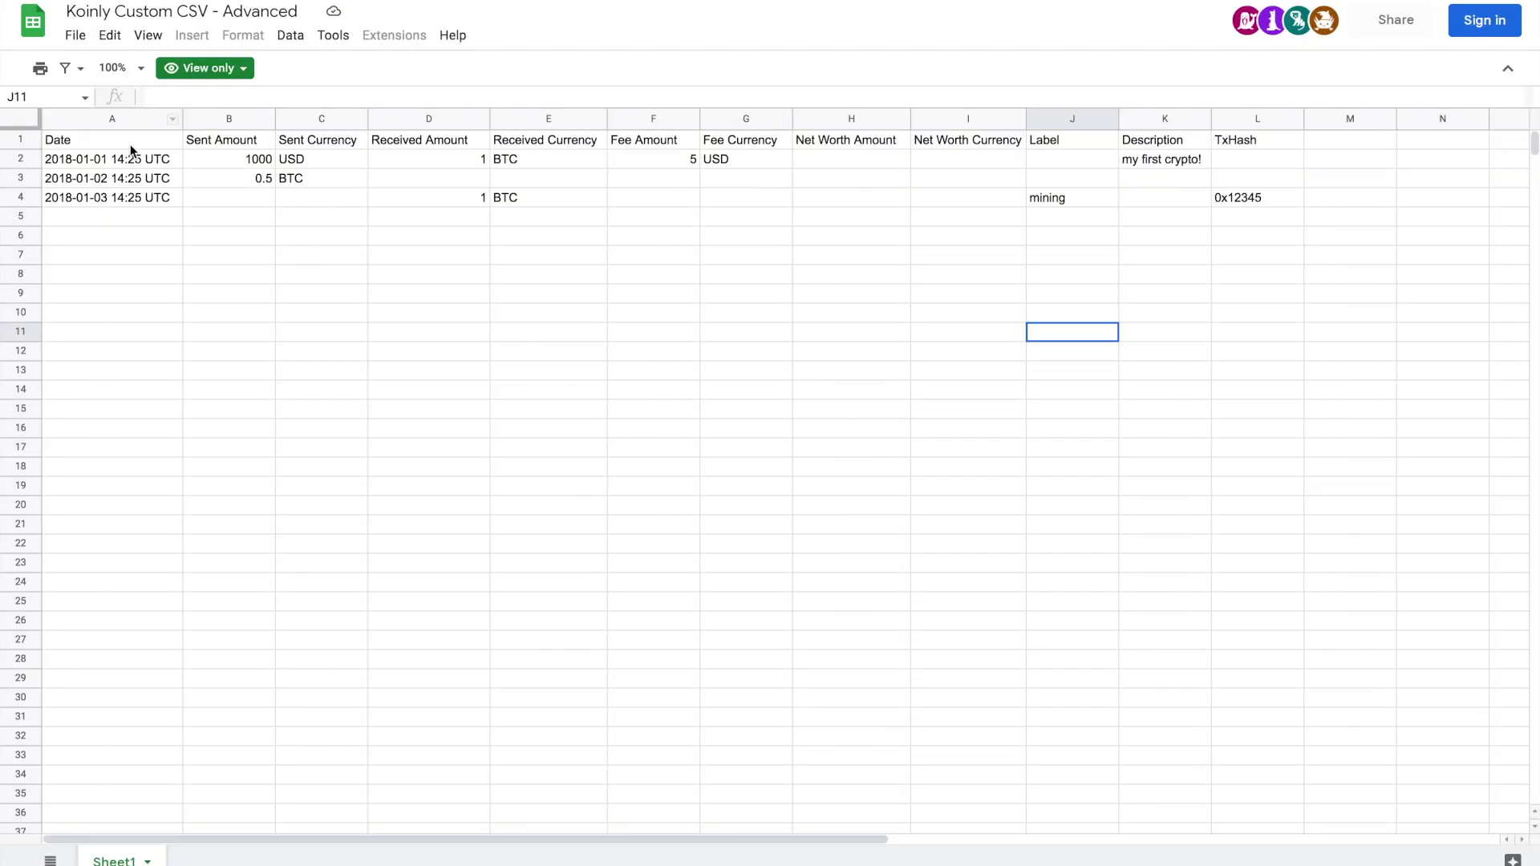
# - Select A1:L8 of the Koinly Custom CSV - Advanced template, then return to the Notion crypto-tax notes
pyautogui.moveTo(108, 146); pyautogui.dragTo(1264, 275)
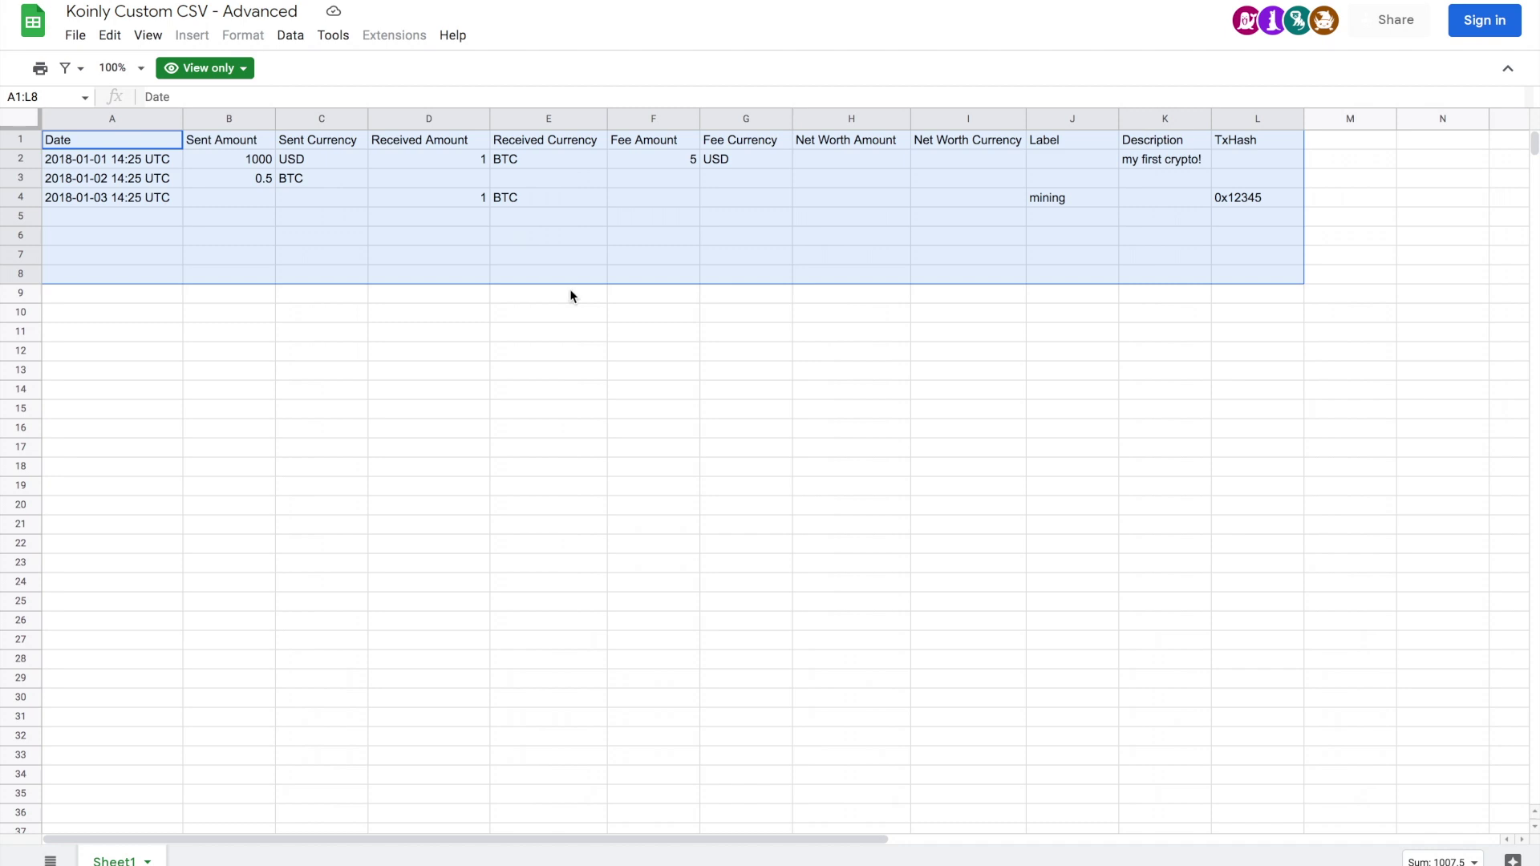
pyautogui.hotkey('ctrl', 'Right')
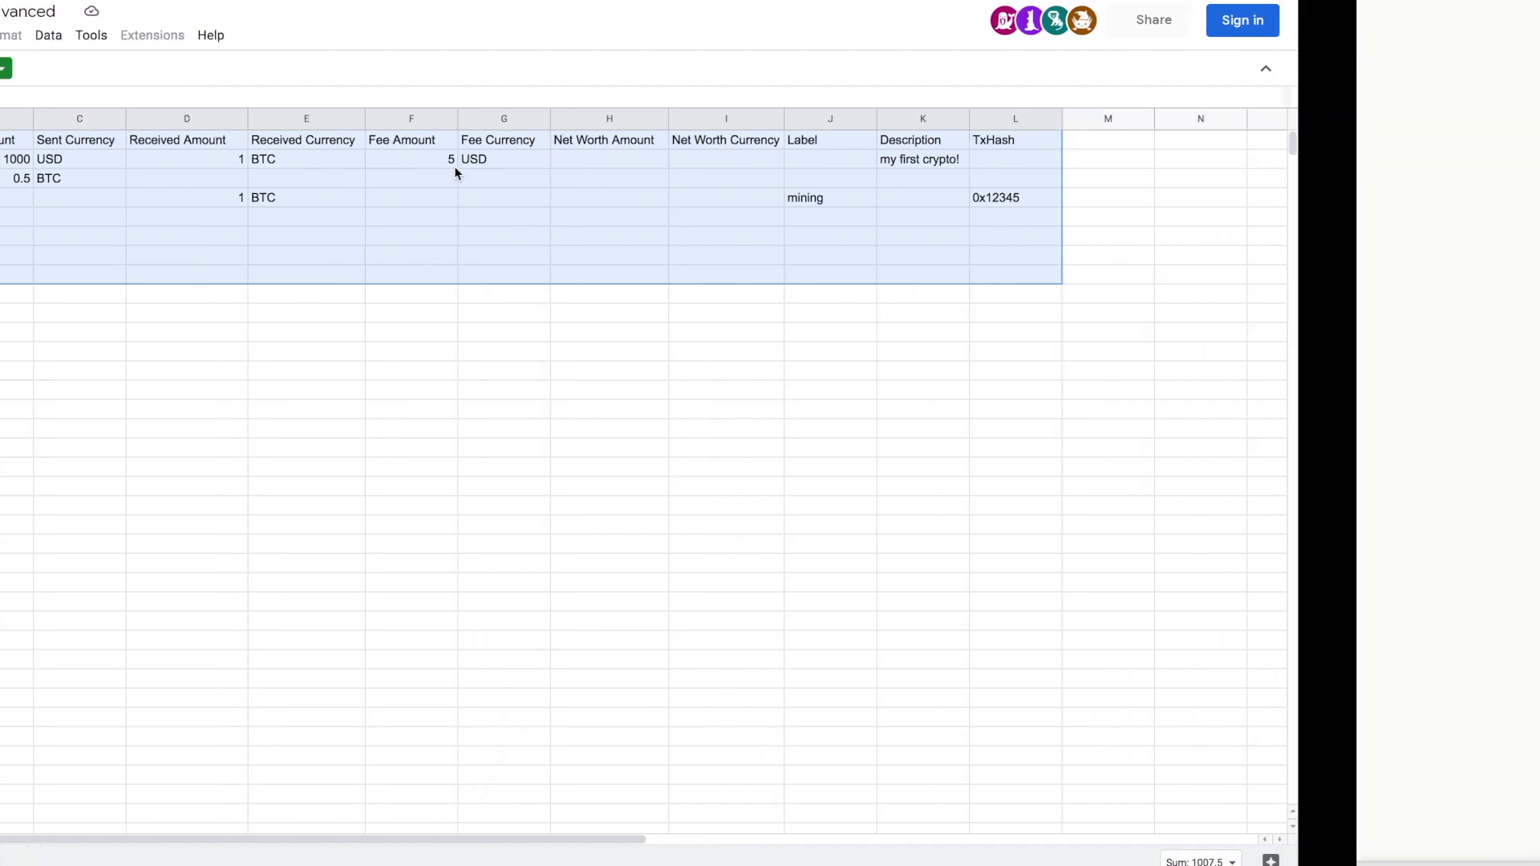
pyautogui.click(965, 287)
pyautogui.scroll(-5, 1002, 280)
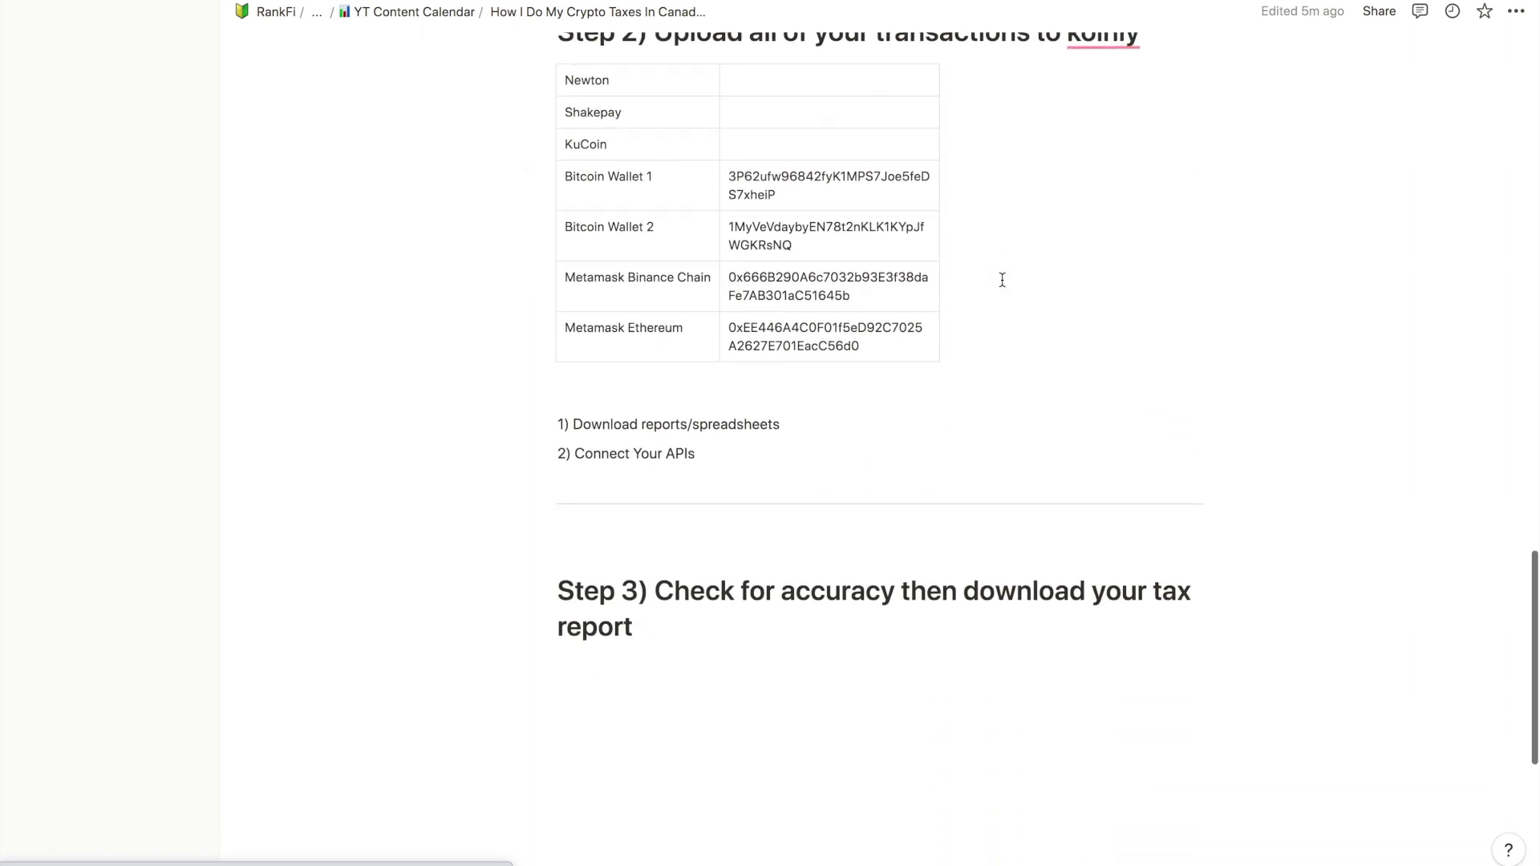
pyautogui.scroll(-3, 1001, 279)
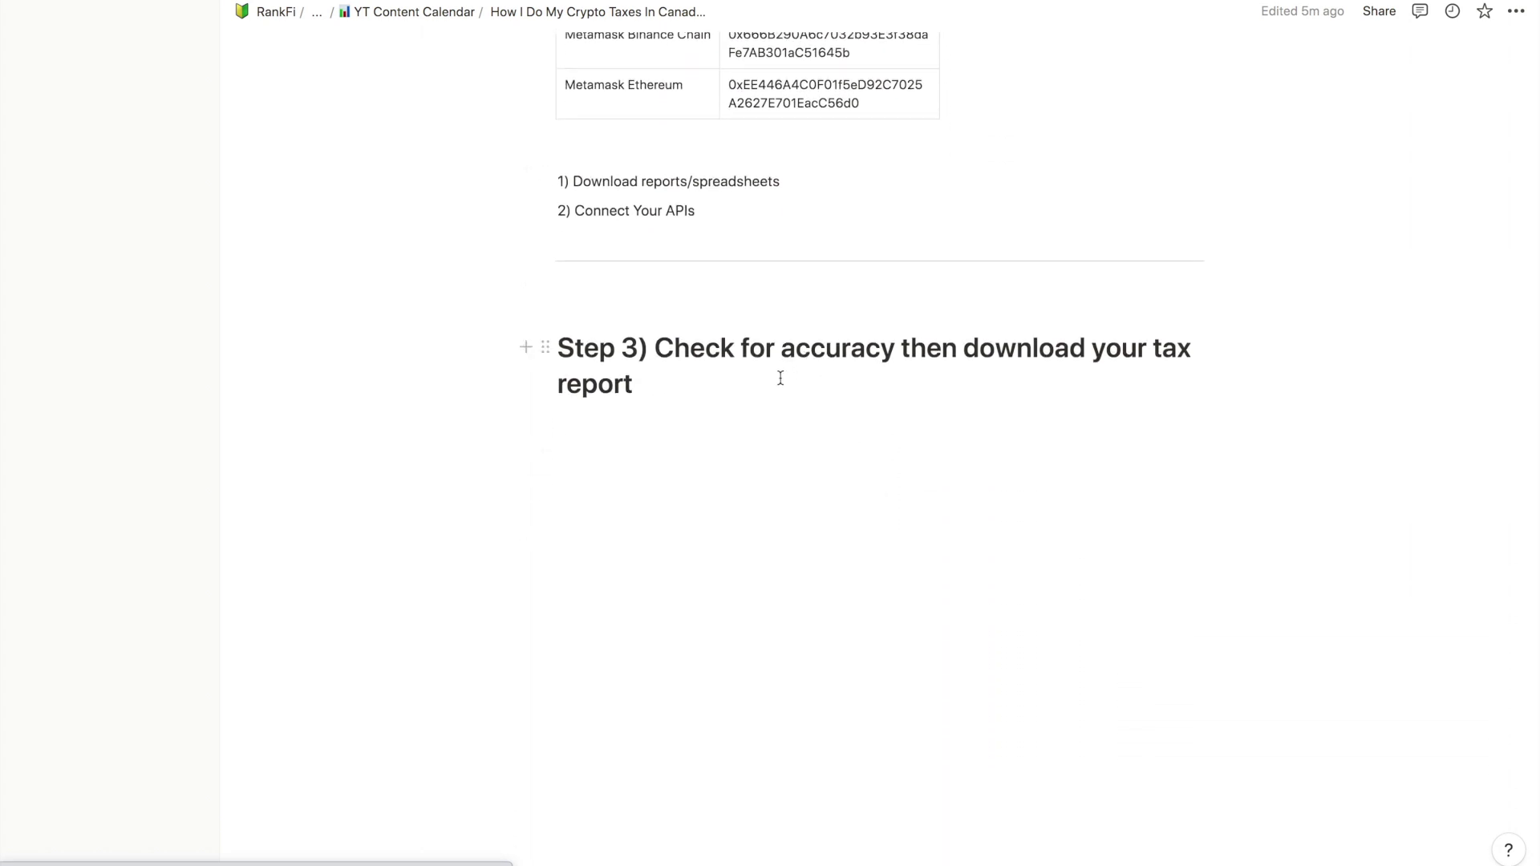
pyautogui.scroll(10, 780, 378)
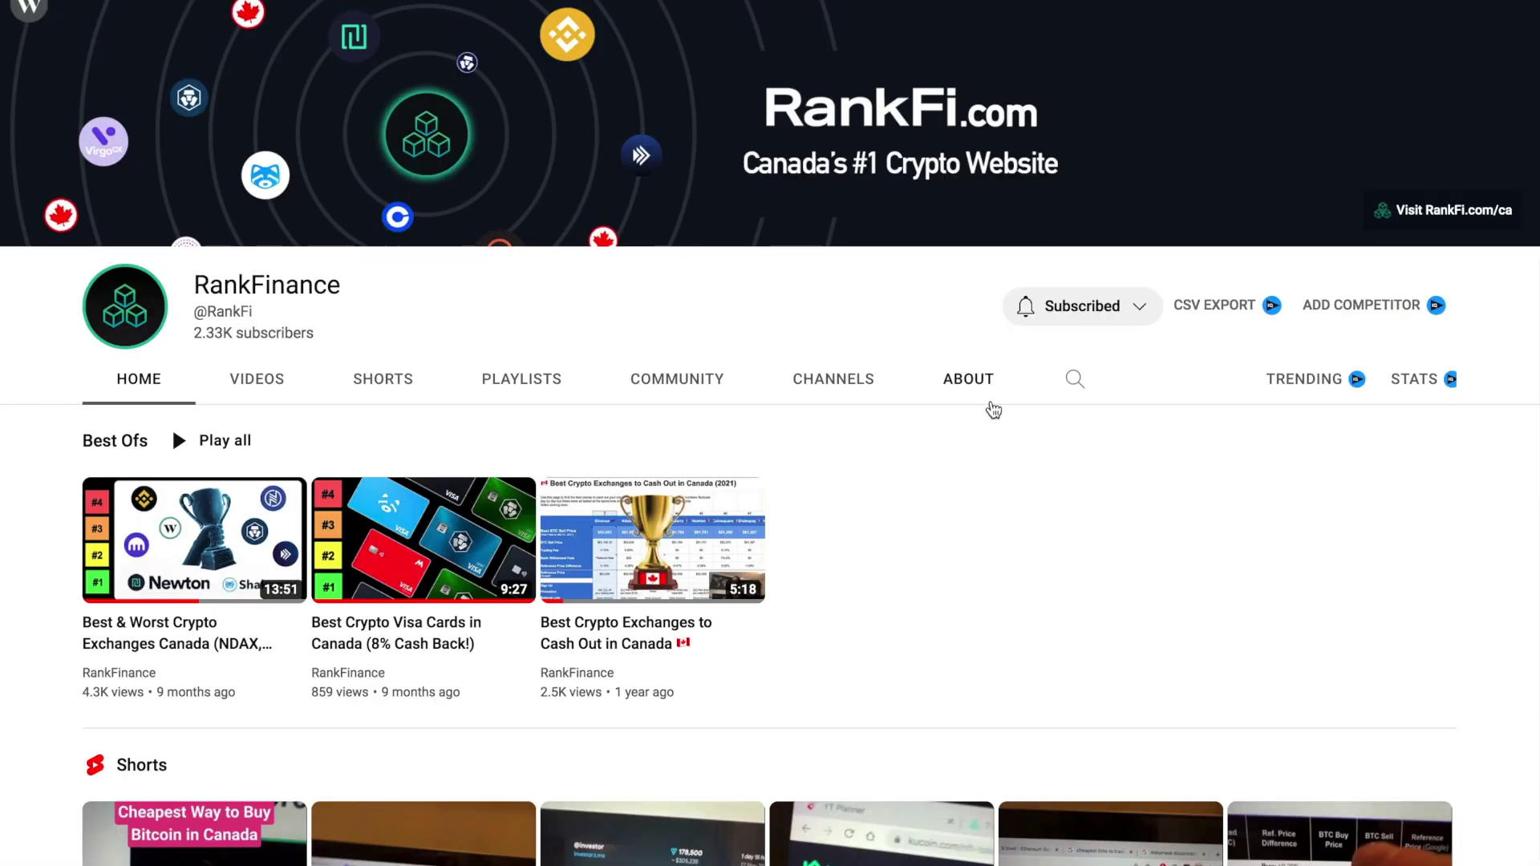
pyautogui.scroll(-2, 992, 410)
pyautogui.scroll(2, 993, 410)
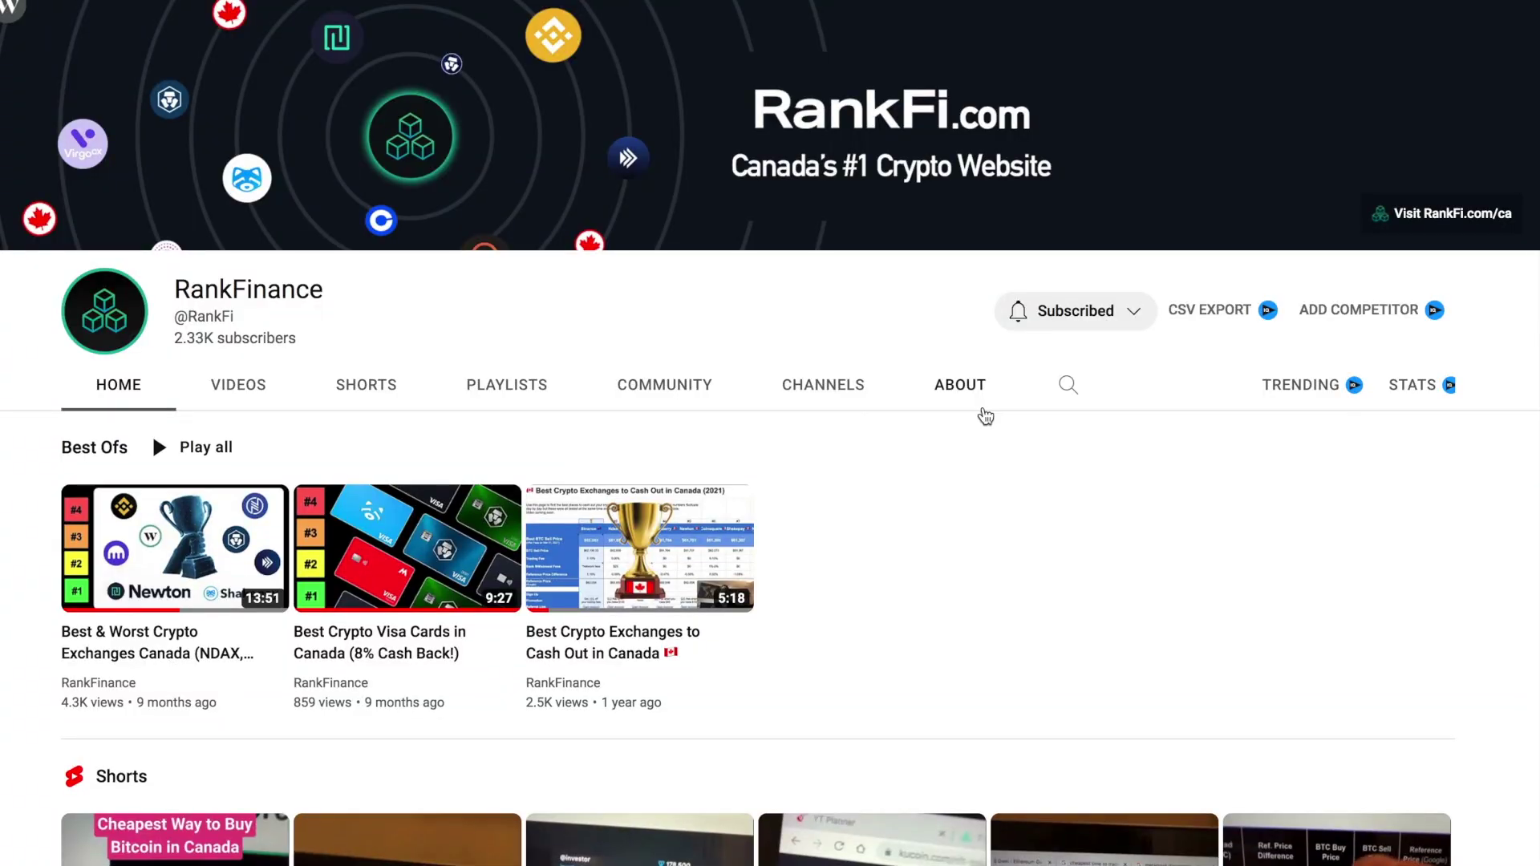
pyautogui.scroll(-10, 985, 415)
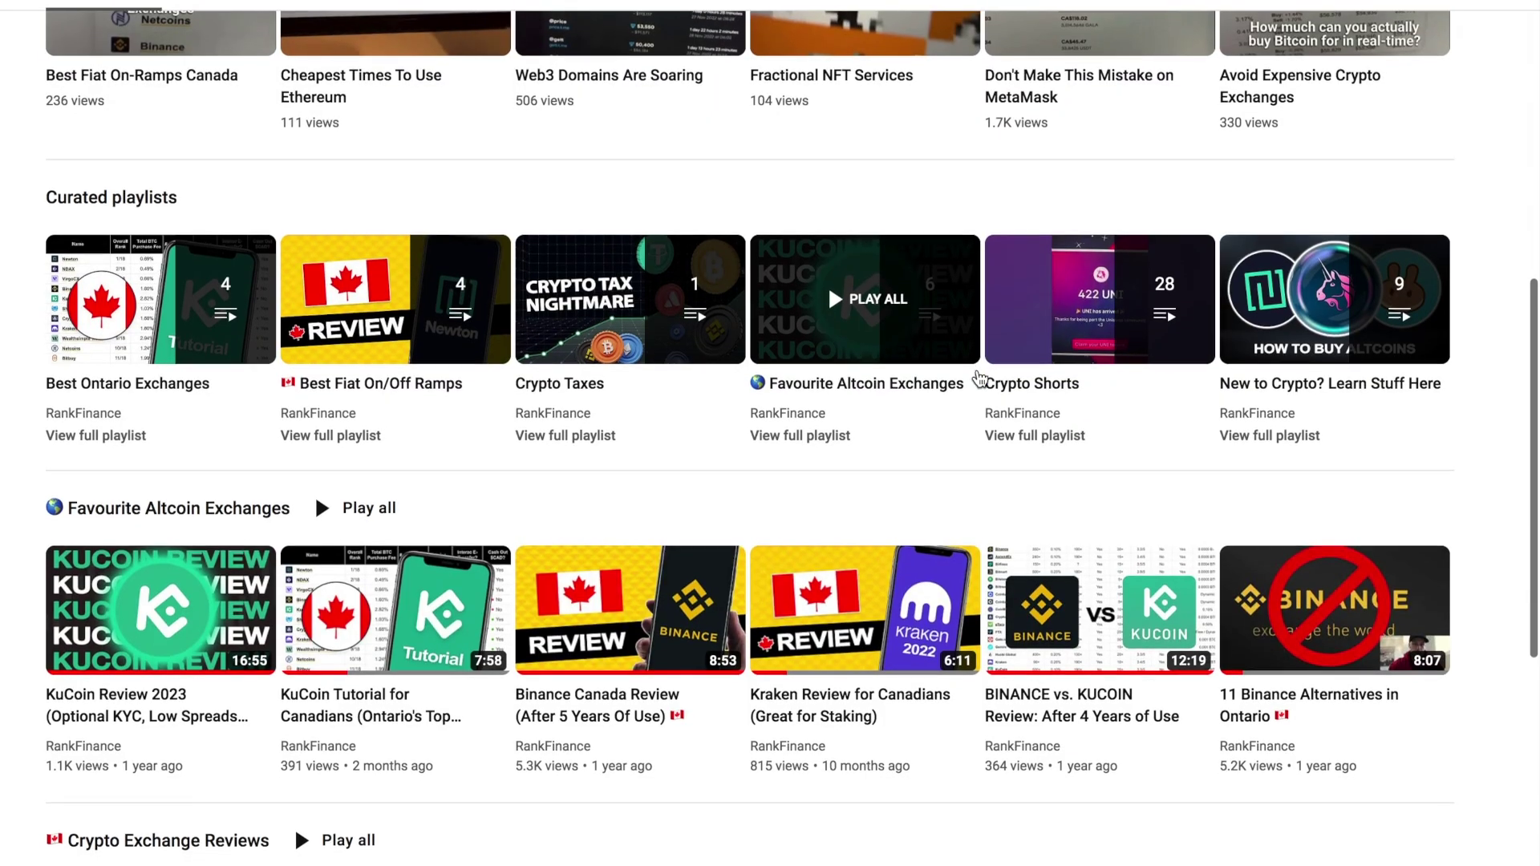
pyautogui.scroll(-2, 979, 378)
pyautogui.scroll(-1, 979, 378)
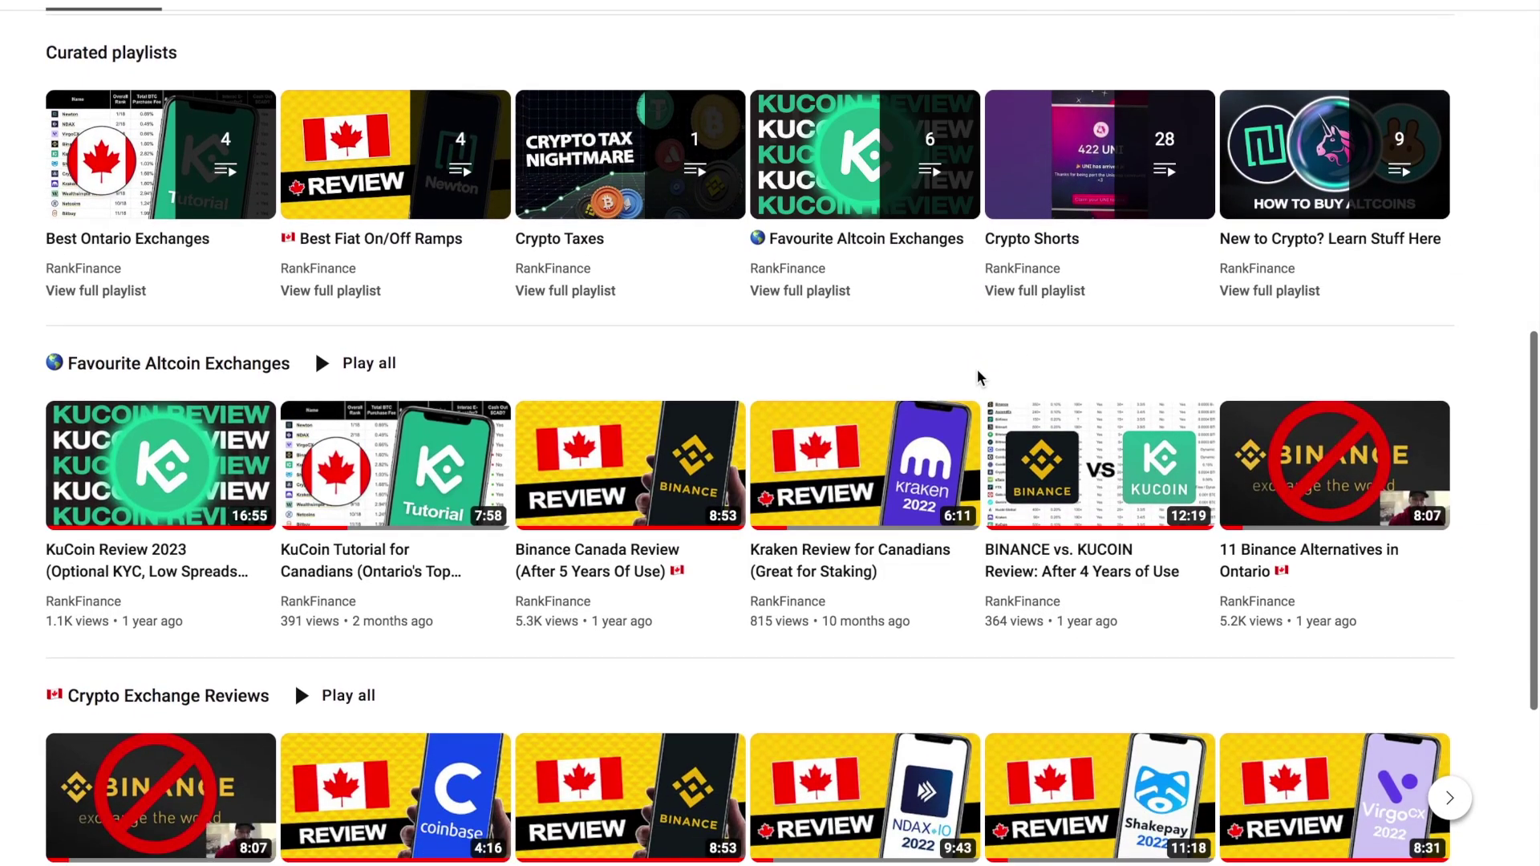